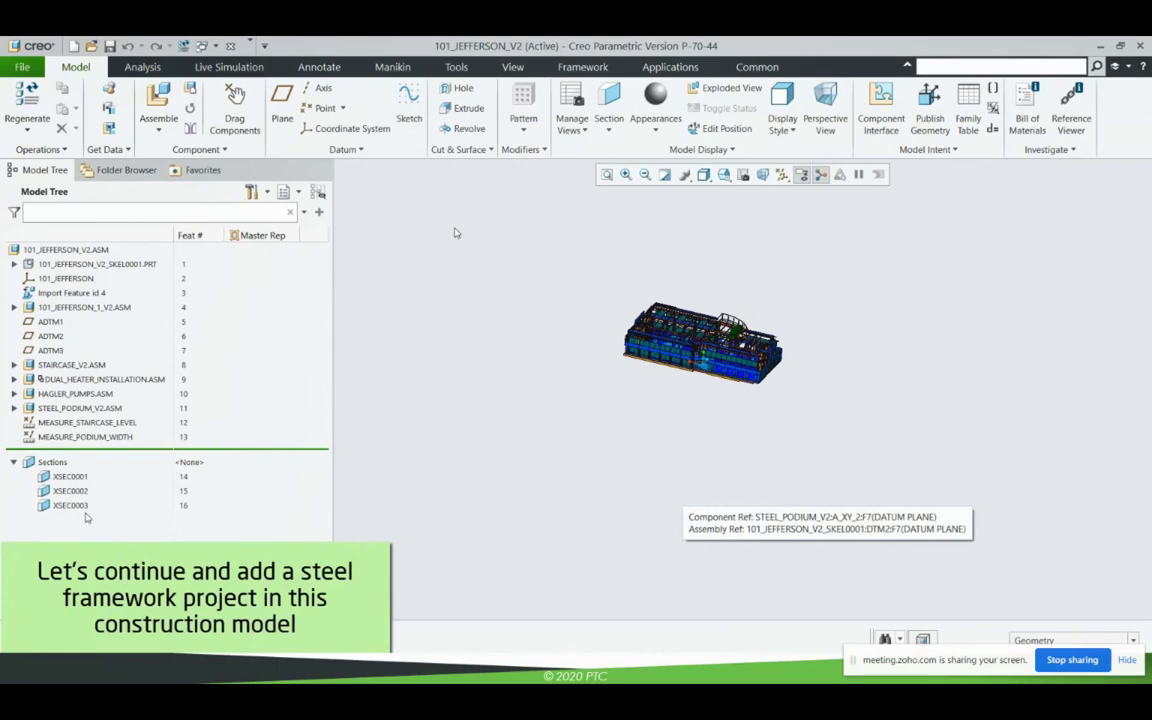
Show the assembly's Top_View combination state, then open the 101_JEFFERSON_V2_SKEL0001 skeleton part to examine its floor and column geometry.
left_click(319, 67)
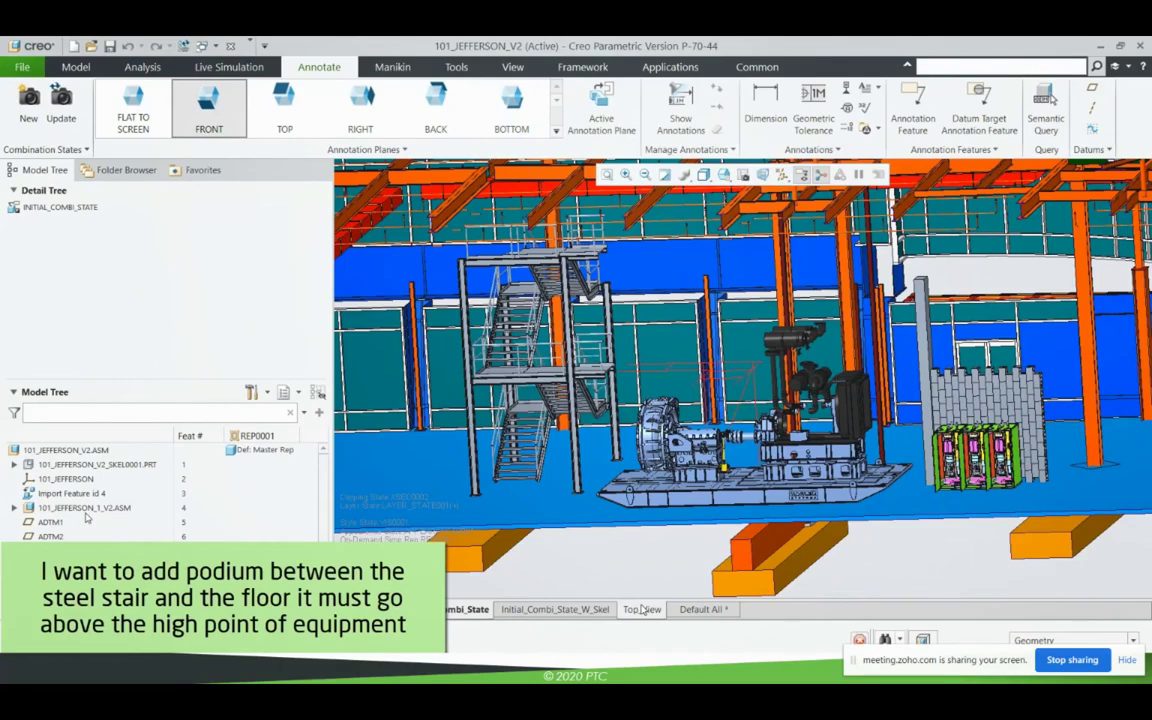
left_click(642, 609)
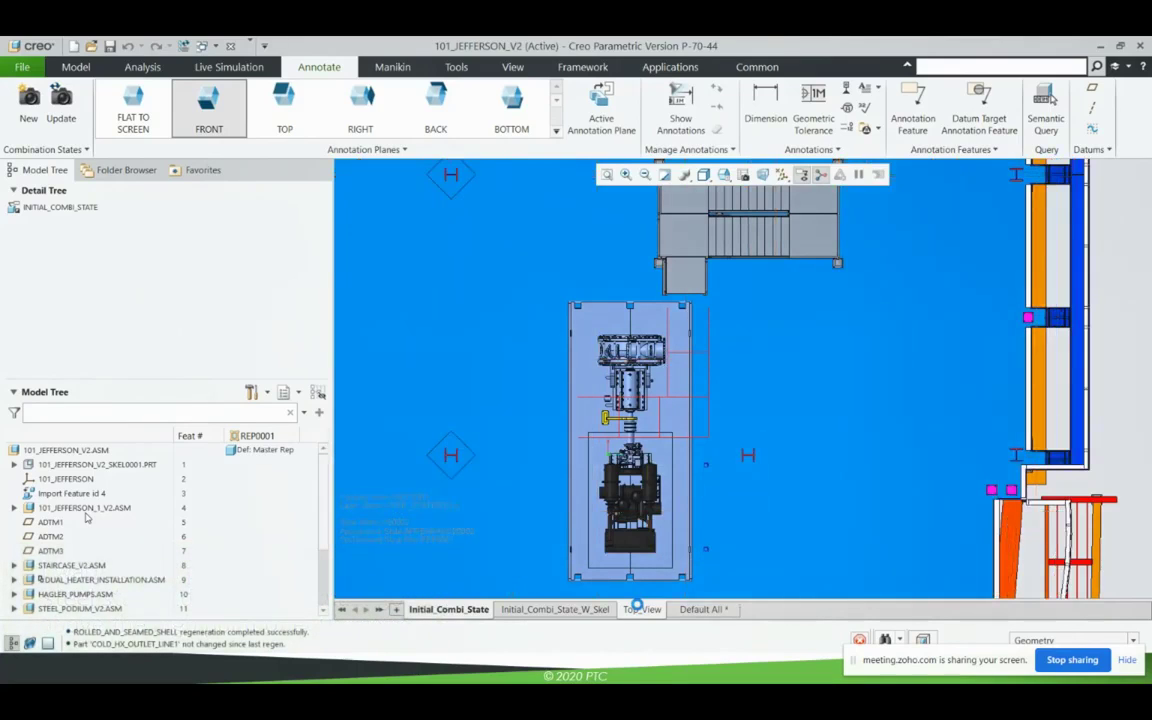
left_click(97, 464)
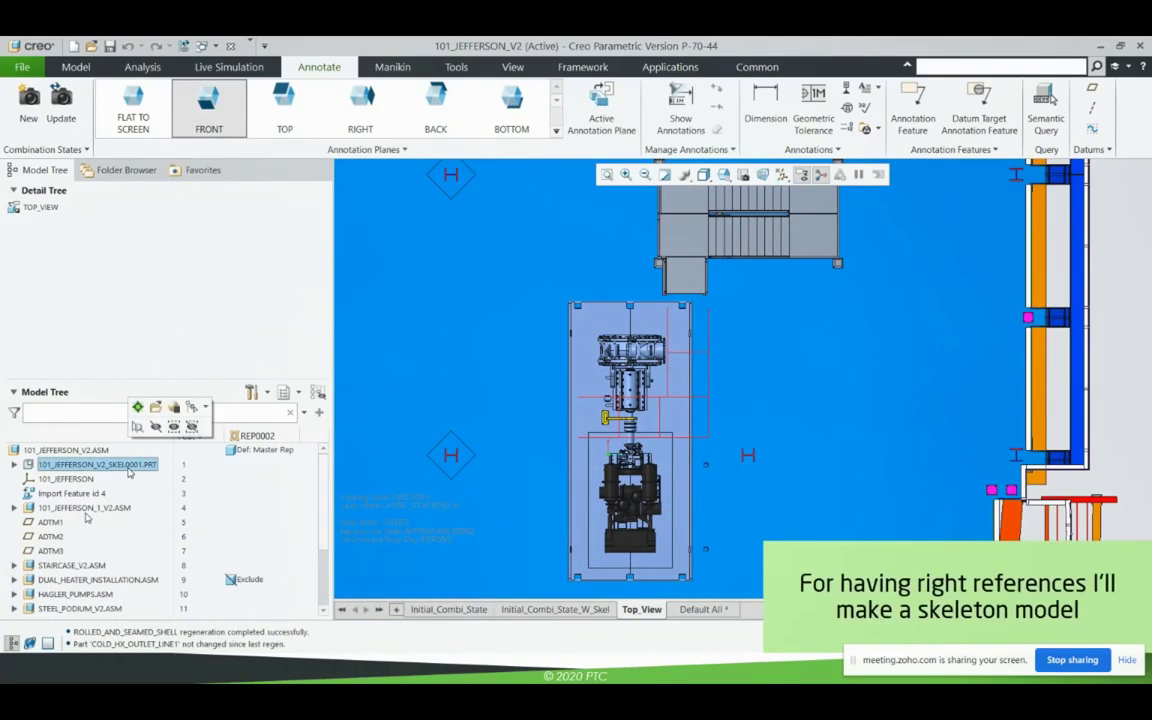
left_click(138, 380)
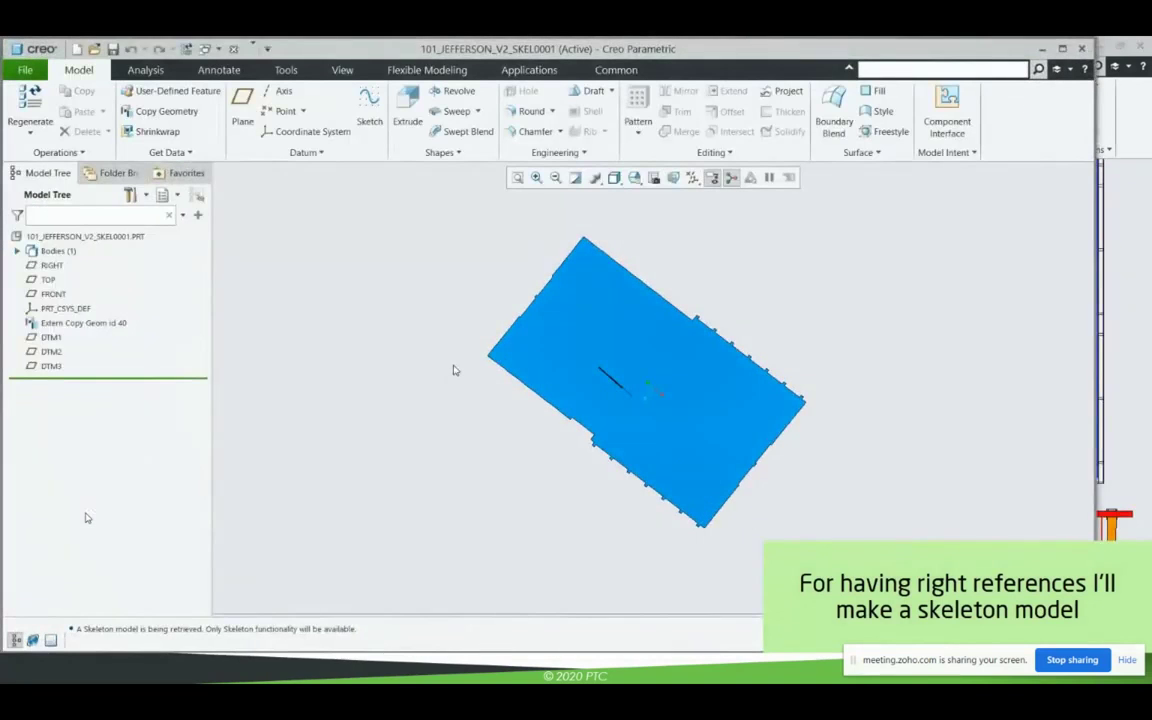
middle_click_drag(575, 443, 604, 391)
left_click(536, 177)
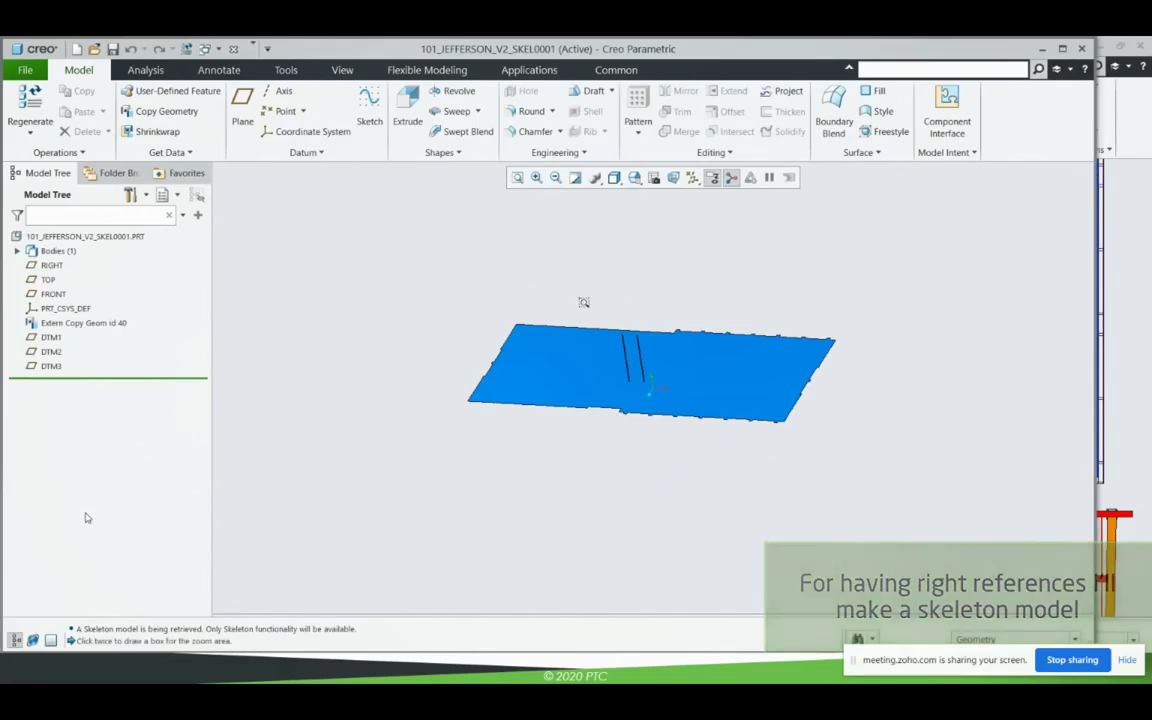
left_click(582, 302)
left_click(682, 478)
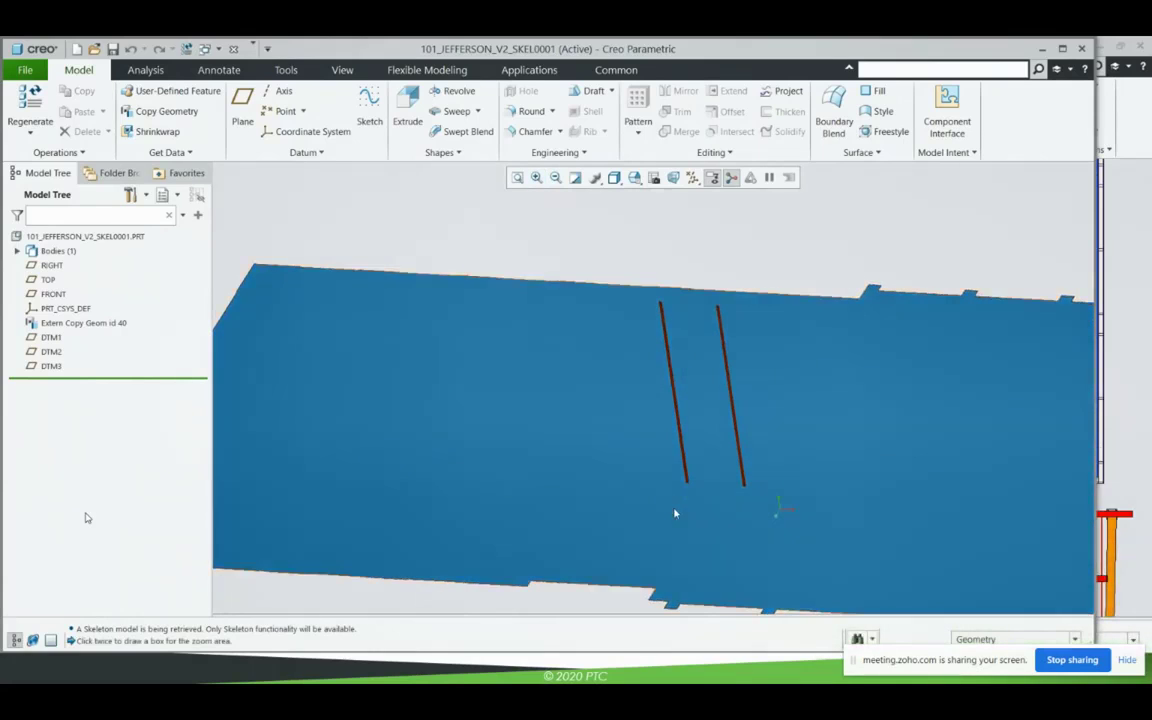
Return to the 101_JEFFERSON_V2 assembly and display its Initial_Combi_State_W_Skel combination state.
left_click(205, 48)
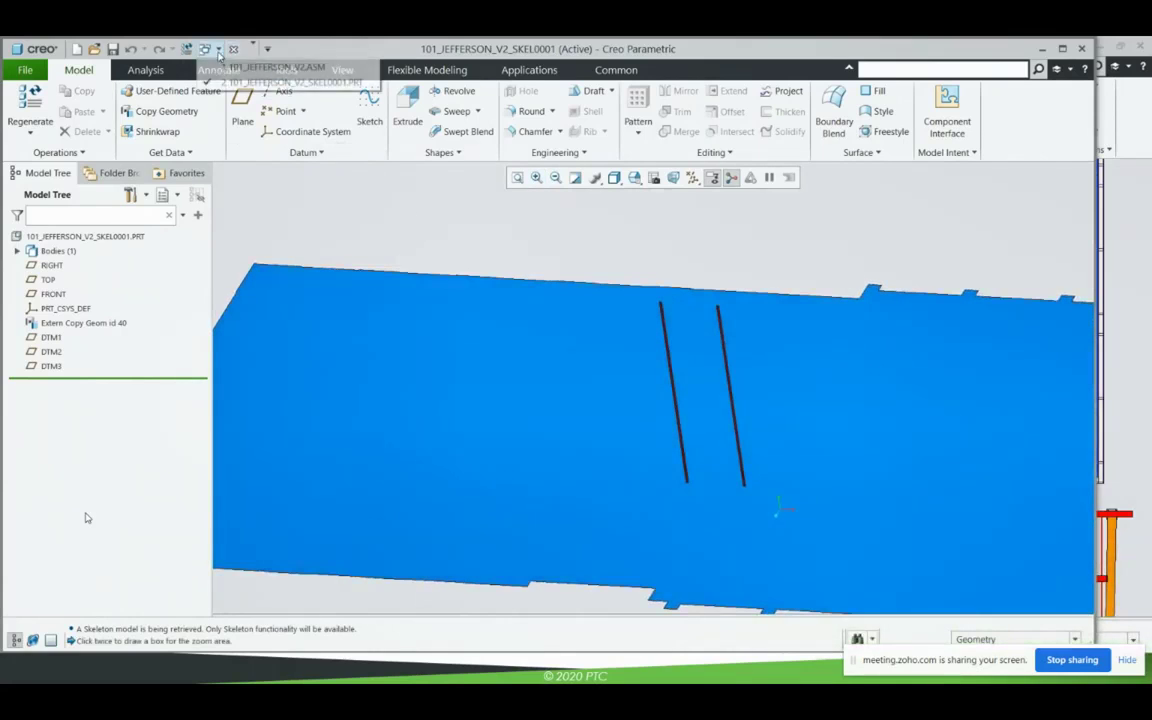
left_click(240, 67)
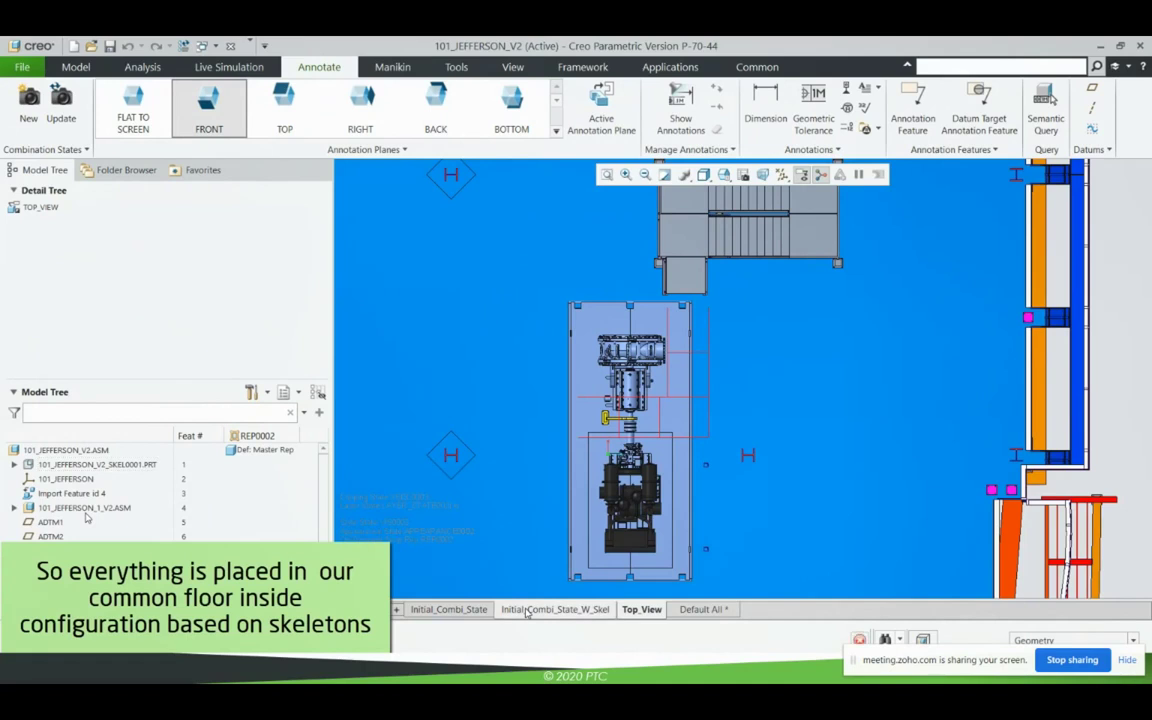
left_click(527, 610)
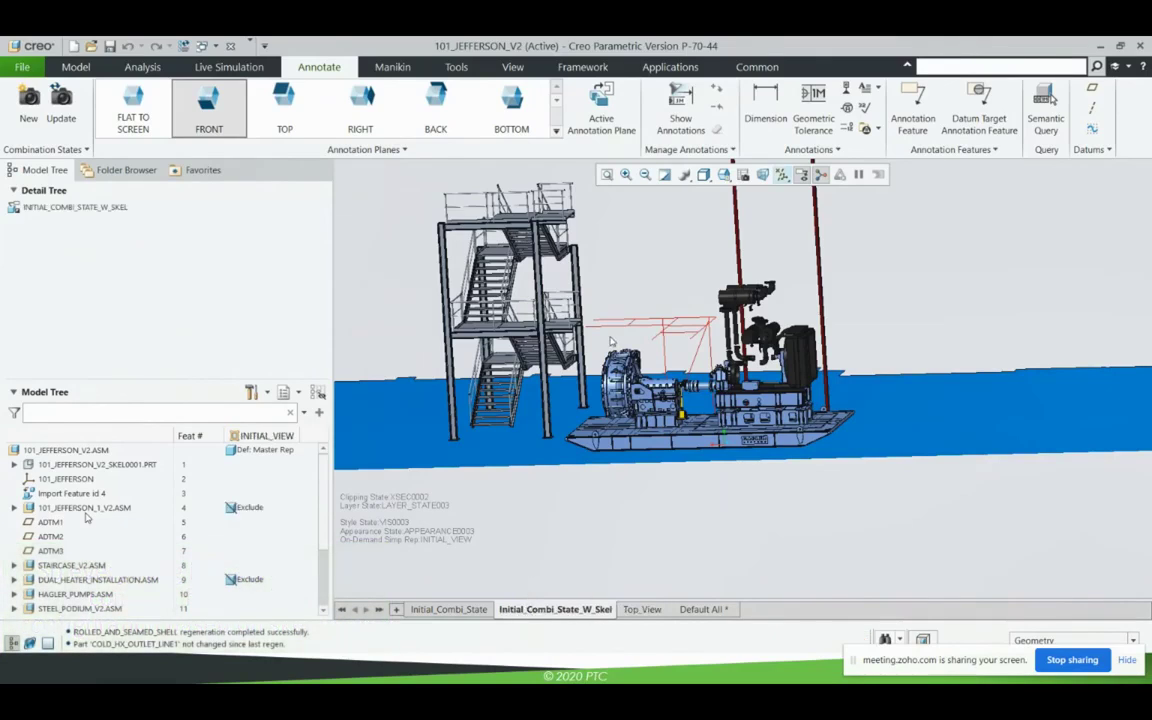
middle_click_drag(612, 341, 619, 340)
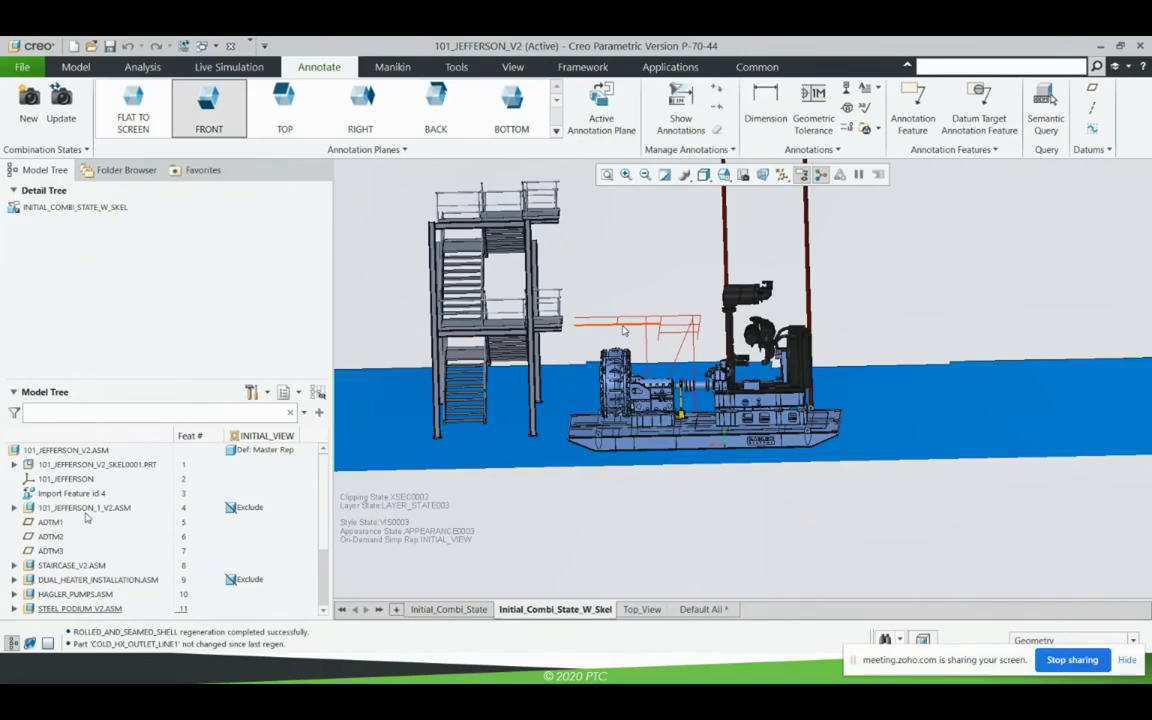
Open the STEEL_PODIUM_V2 subassembly that owns the podium layout curves, using its Master Rep.
left_click(623, 330)
left_click(736, 246)
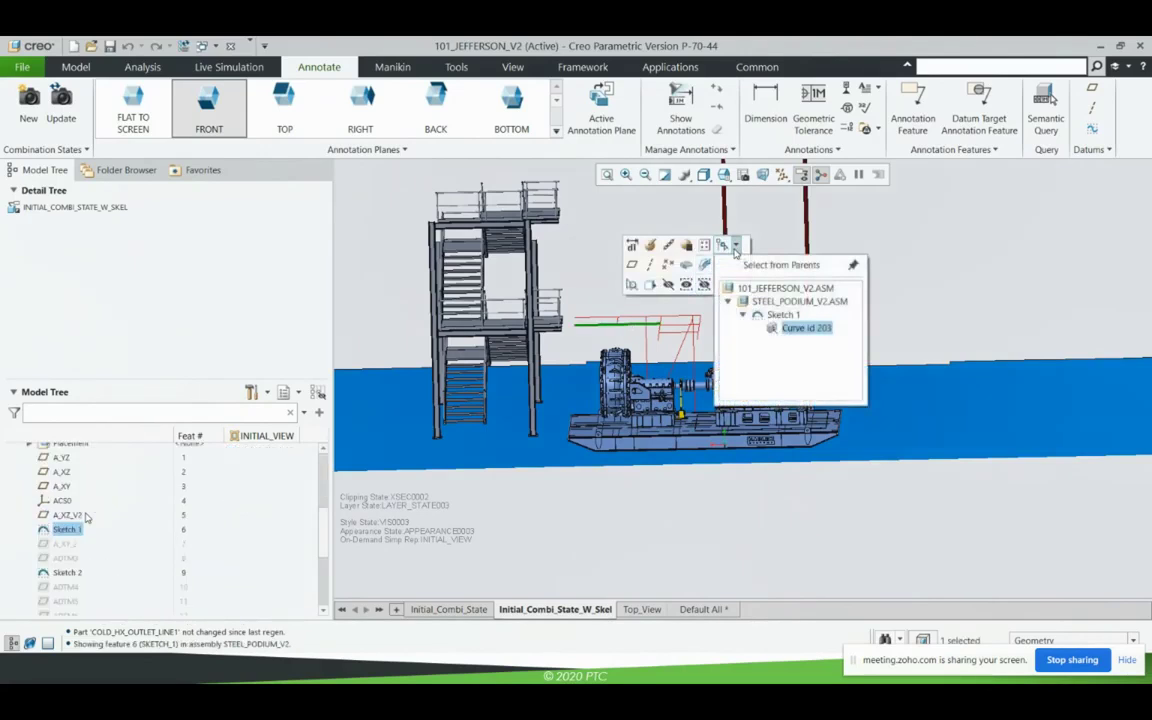
left_click(765, 302)
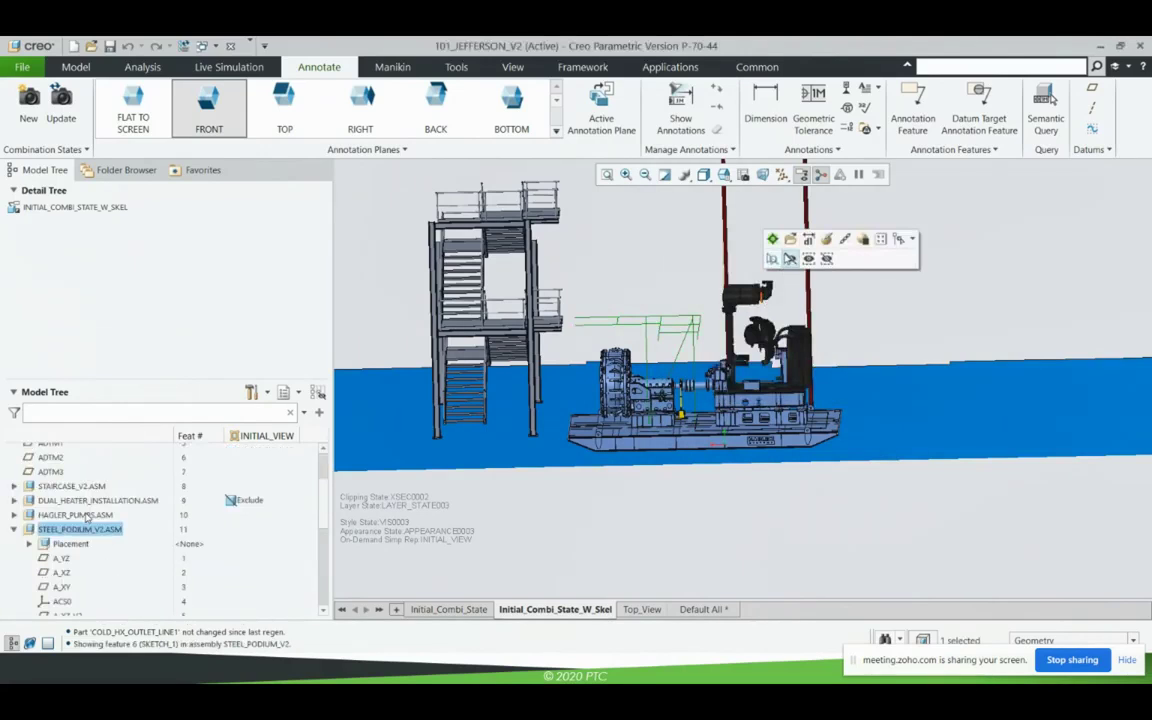
left_click(751, 250)
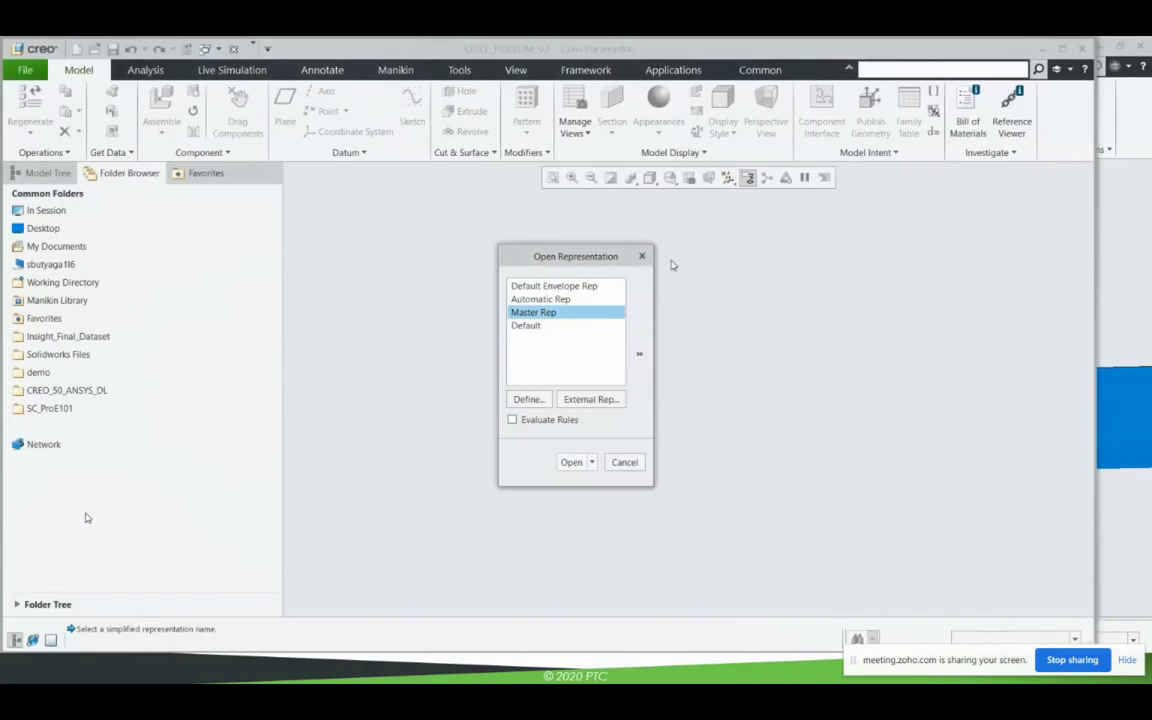
middle_click(676, 274)
middle_click_drag(679, 283, 701, 289)
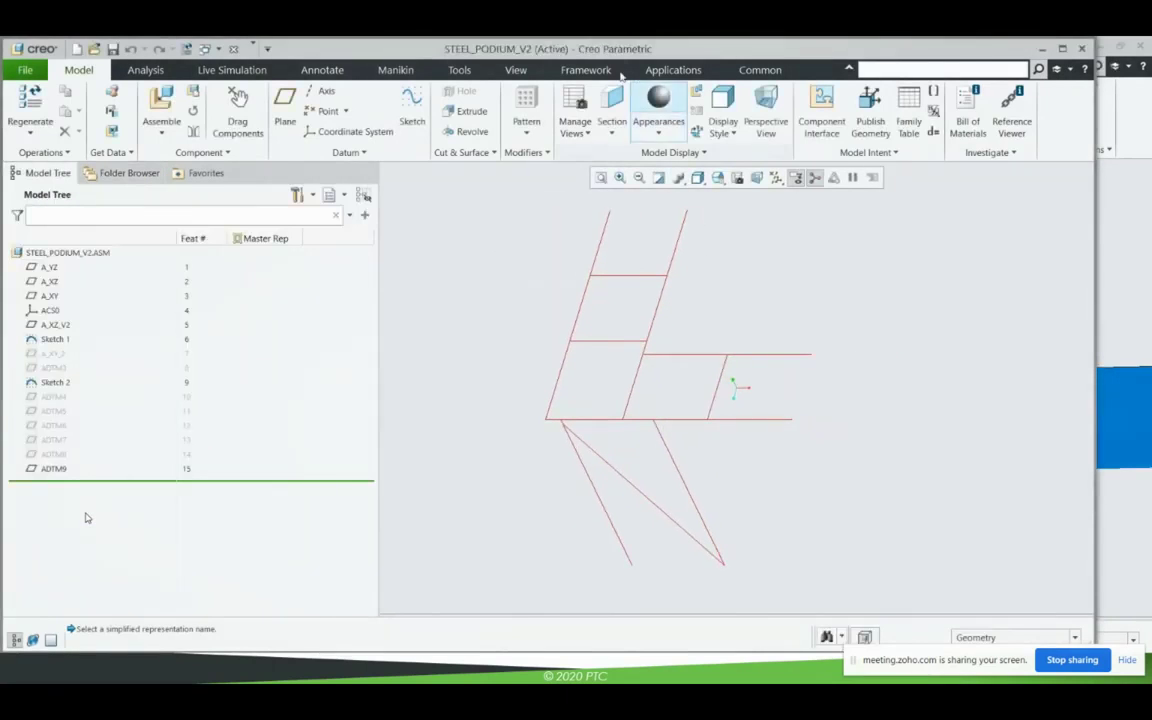
Define a new framework profile as a steel I beam of type DIN 1025 IPB/HEB, size 200.
left_click(588, 71)
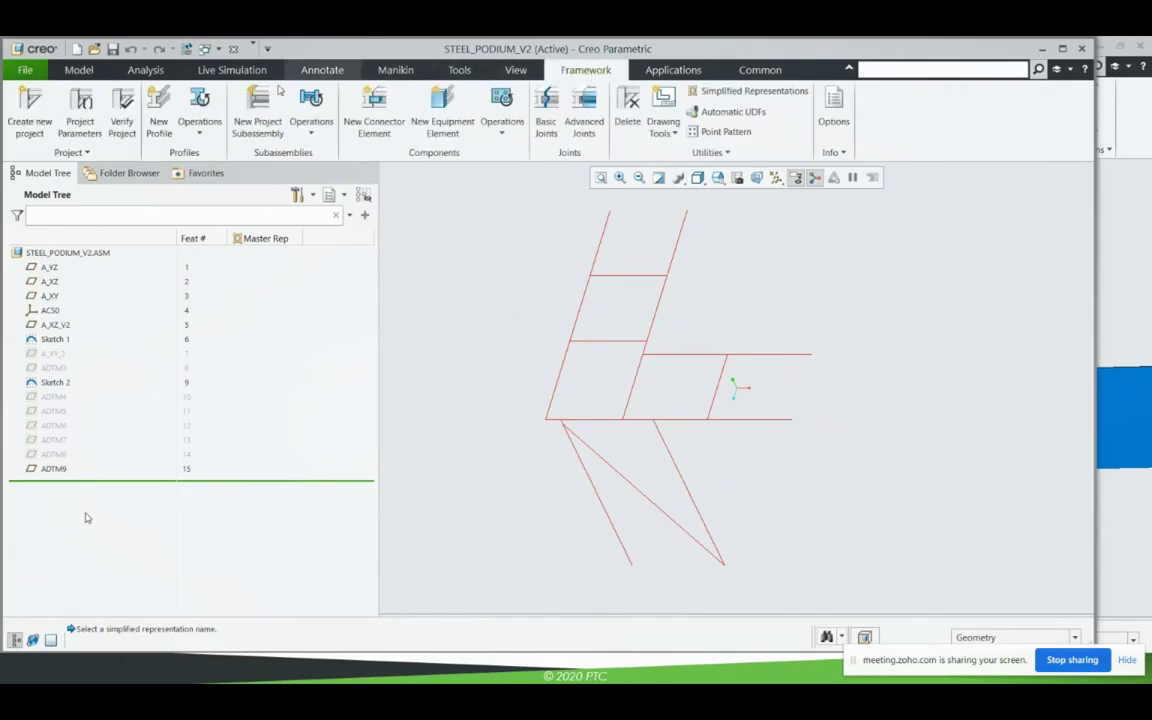
left_click(158, 105)
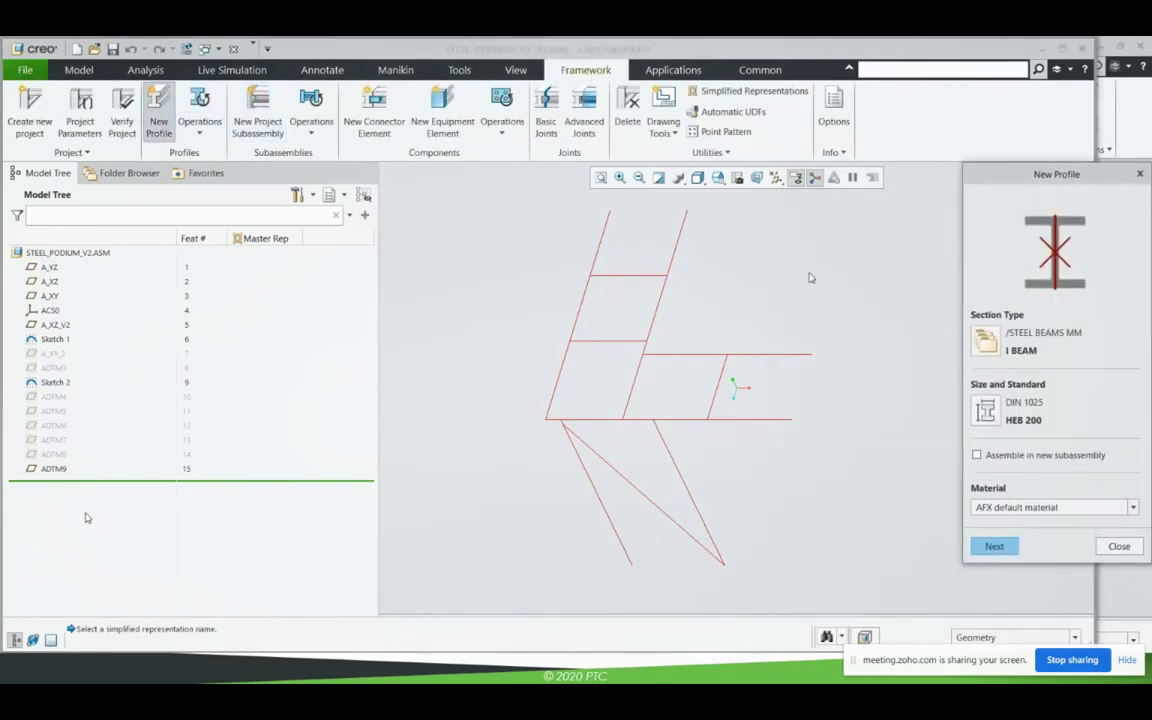
left_click(985, 340)
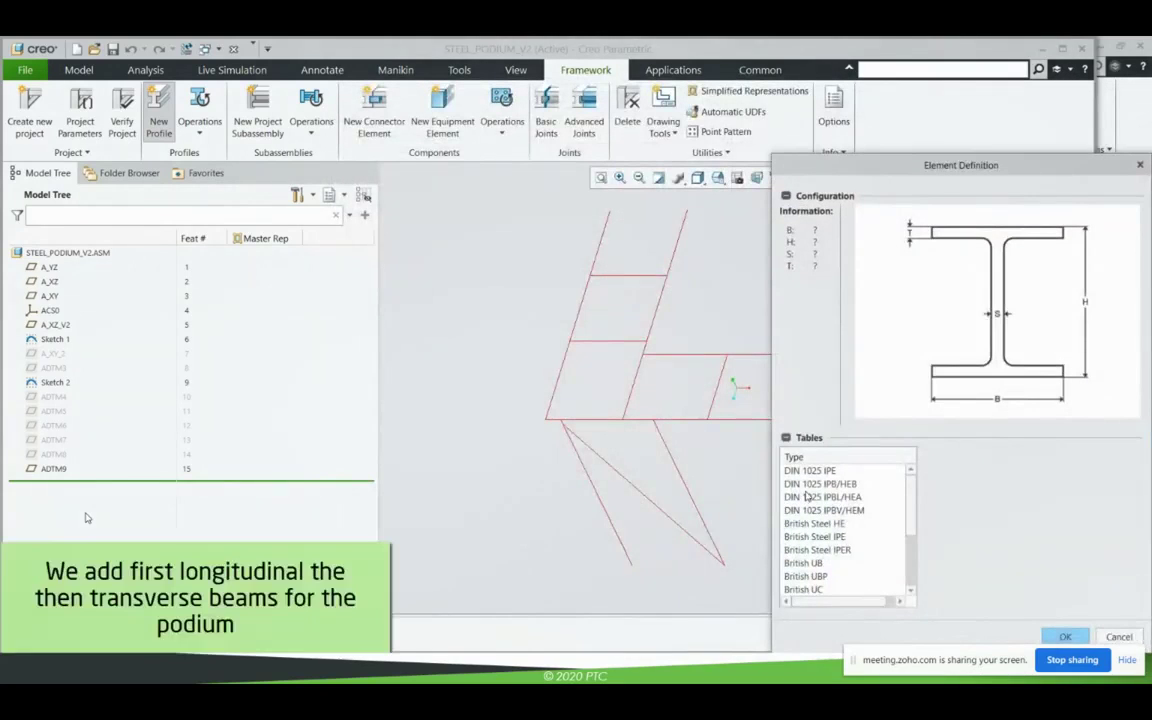
left_click(820, 483)
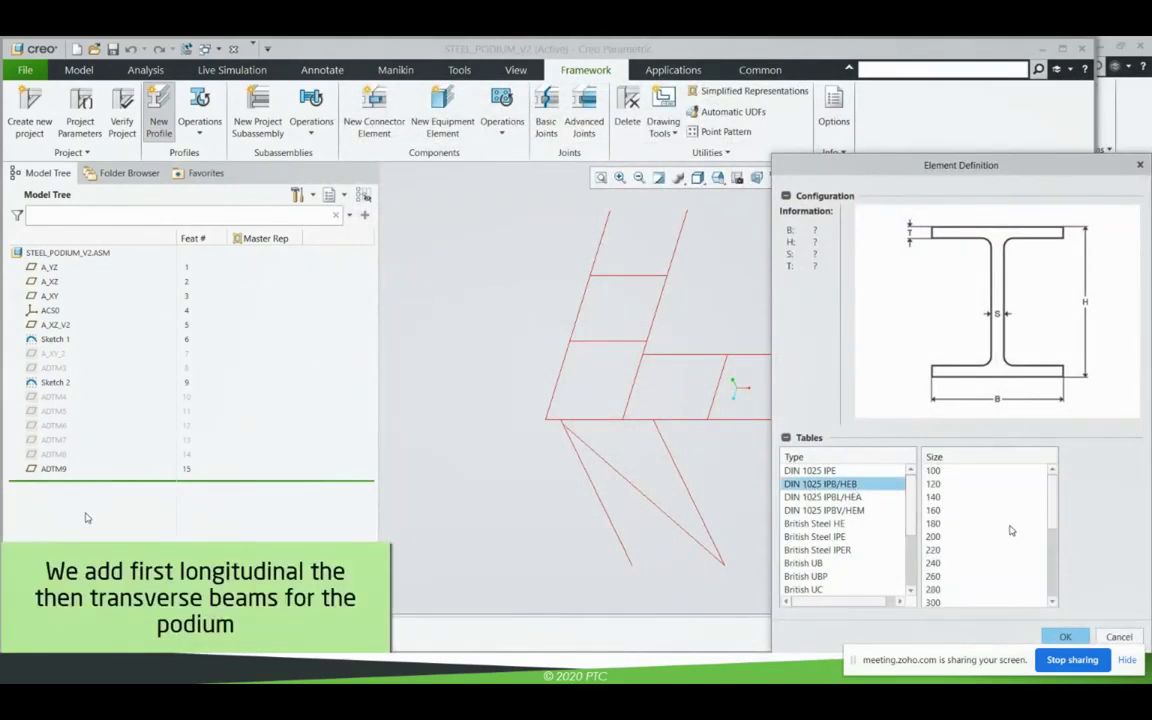
left_click(958, 538)
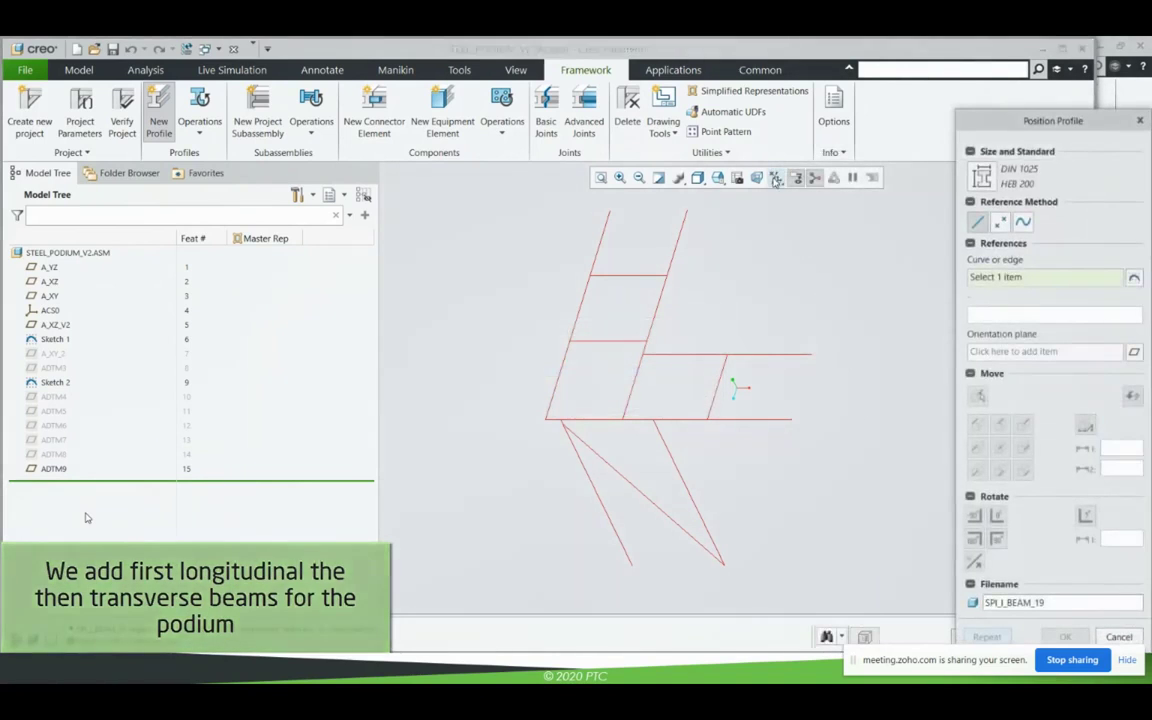
Display the datum planes, pick A_XY as the orientation plane and place the HEB 200 beam along Sketch 1's inner longitudinal line.
left_click(776, 177)
left_click(785, 258)
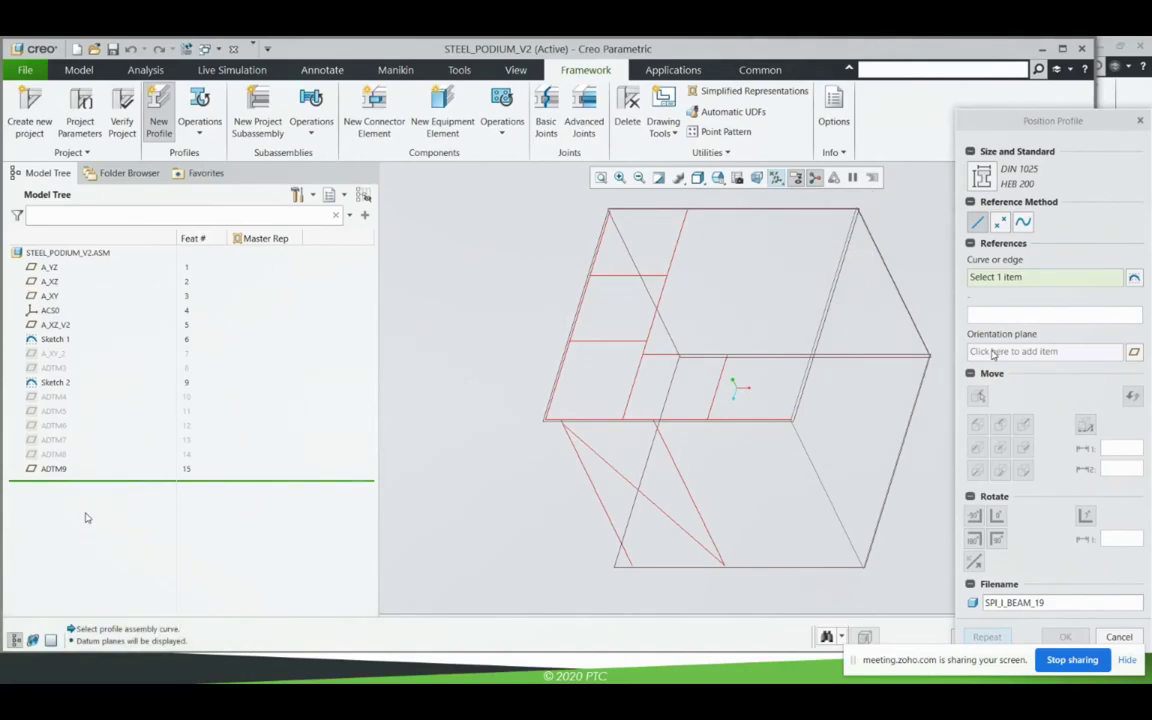
left_click(993, 352)
left_click(910, 310)
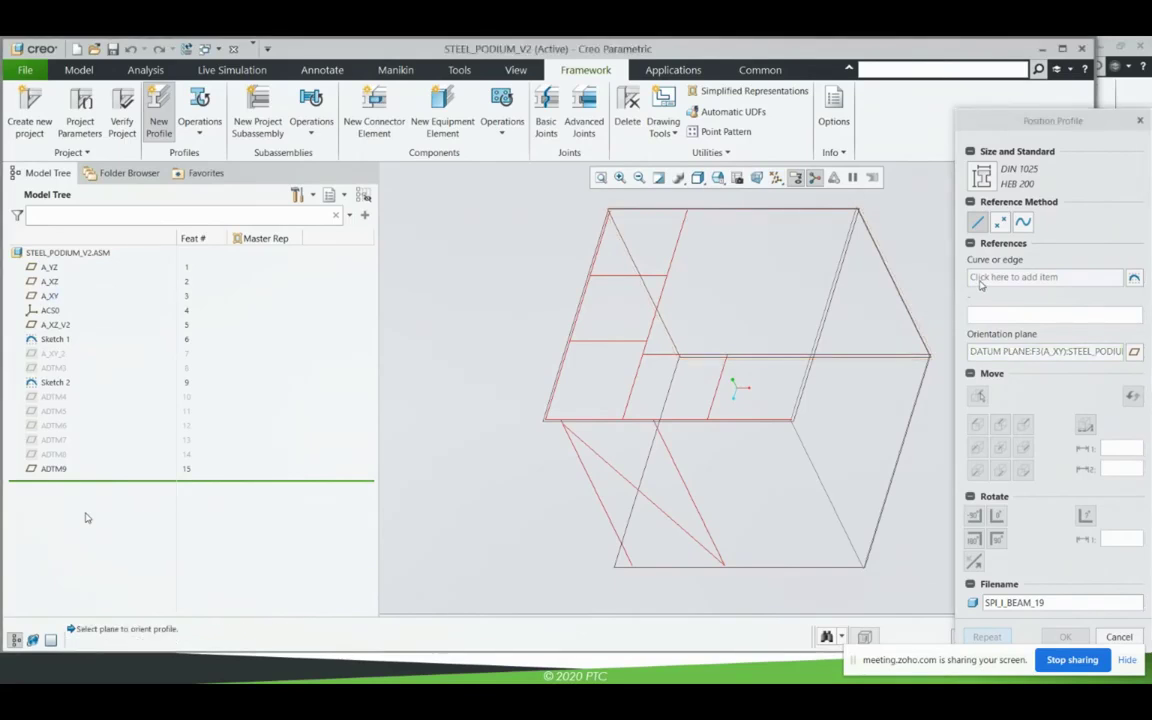
left_click(675, 257)
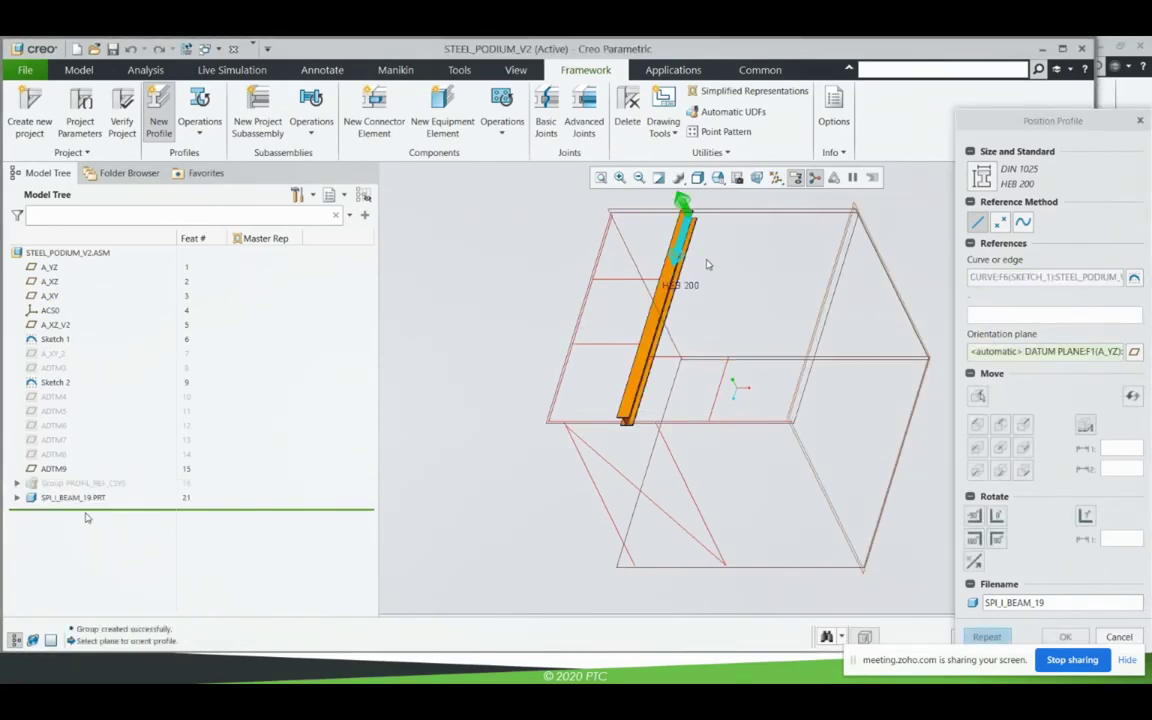
middle_click(768, 297)
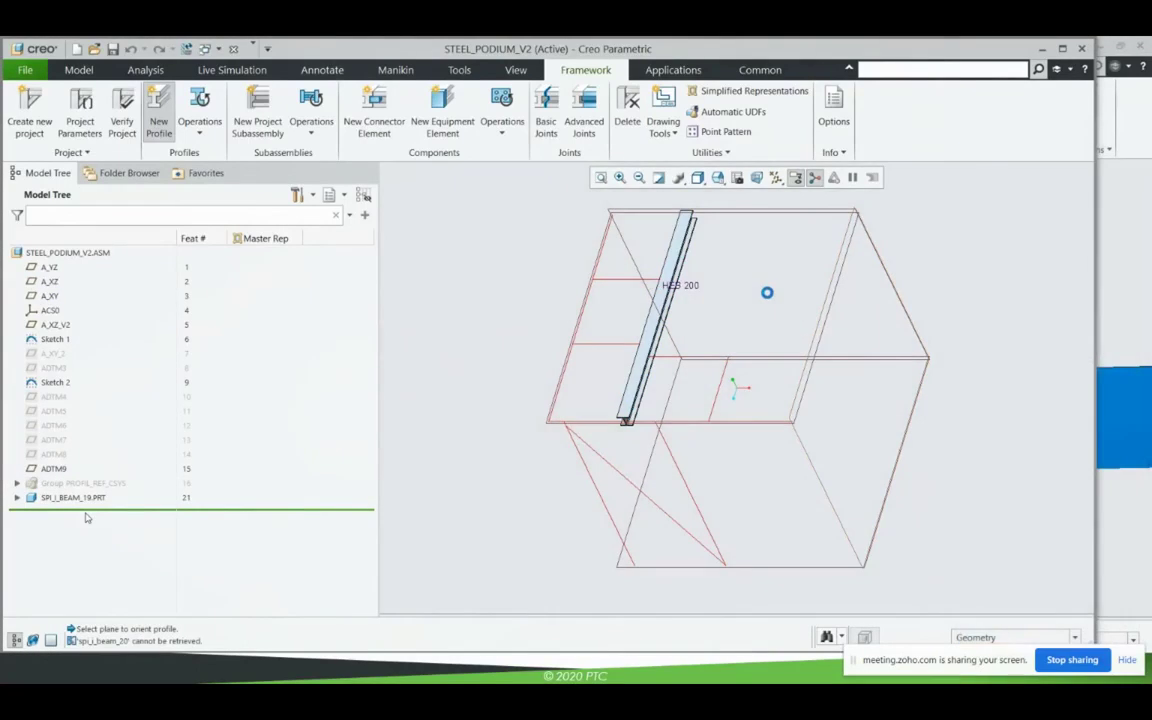
Place a second HEB 200 beam along Sketch 1's outer longitudinal line and end the profile placement.
left_click(598, 262)
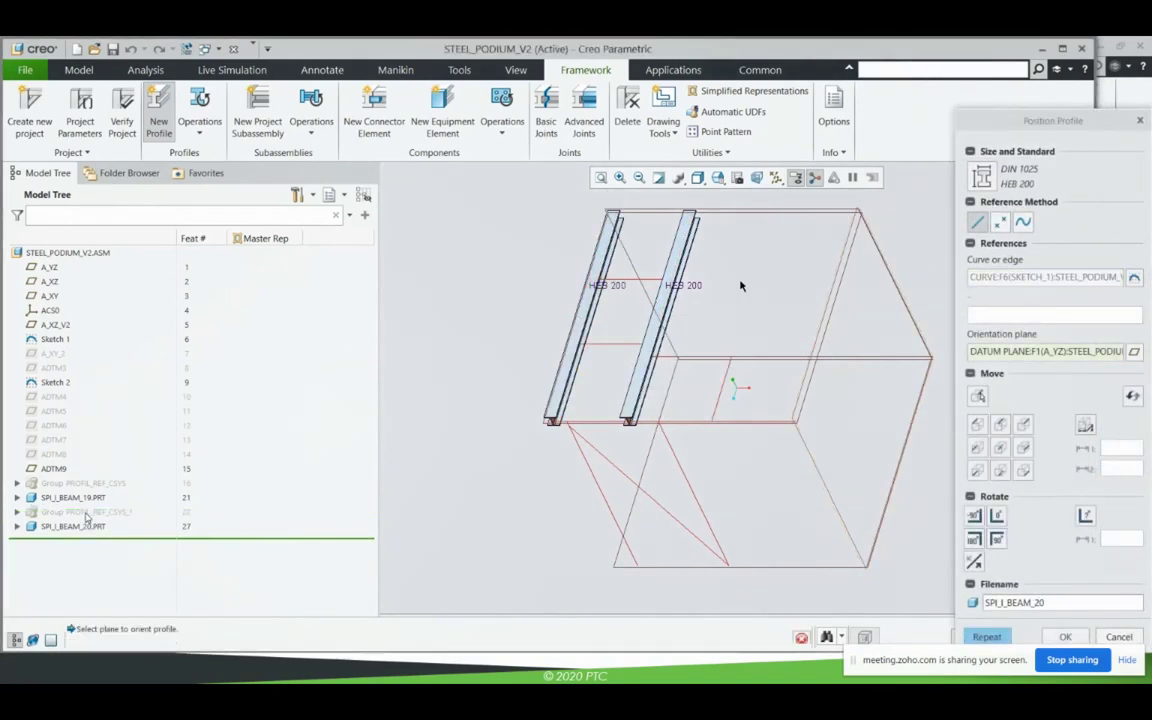
middle_click(740, 286)
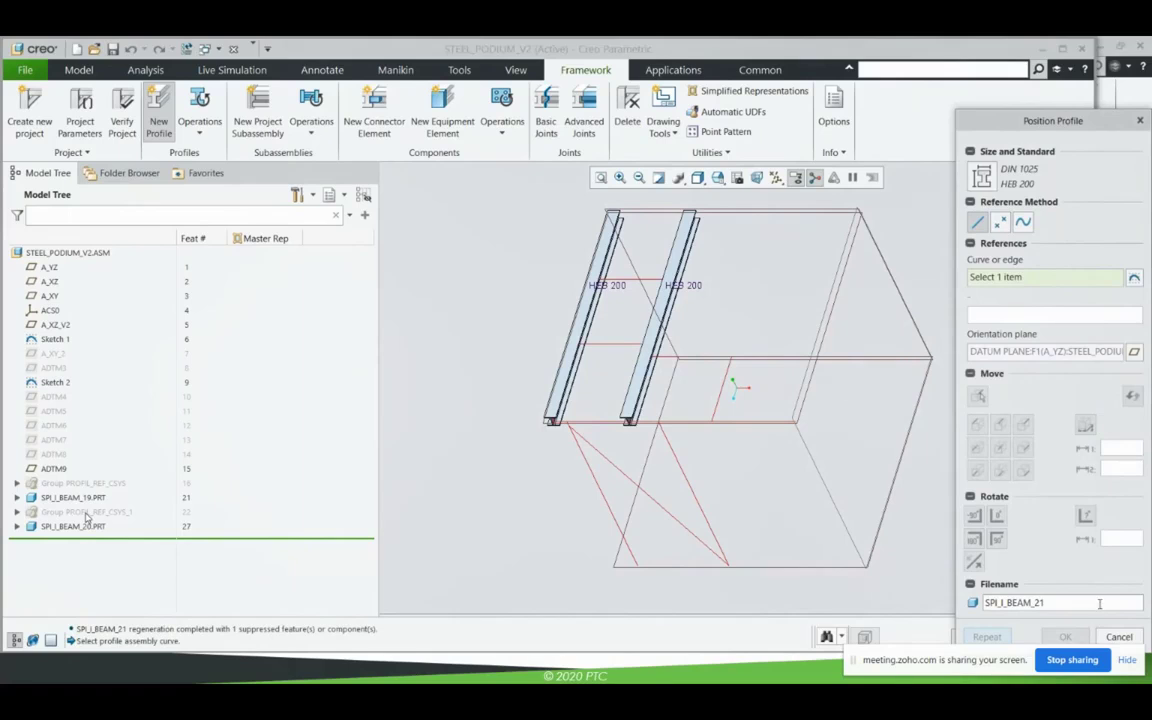
left_click(1114, 639)
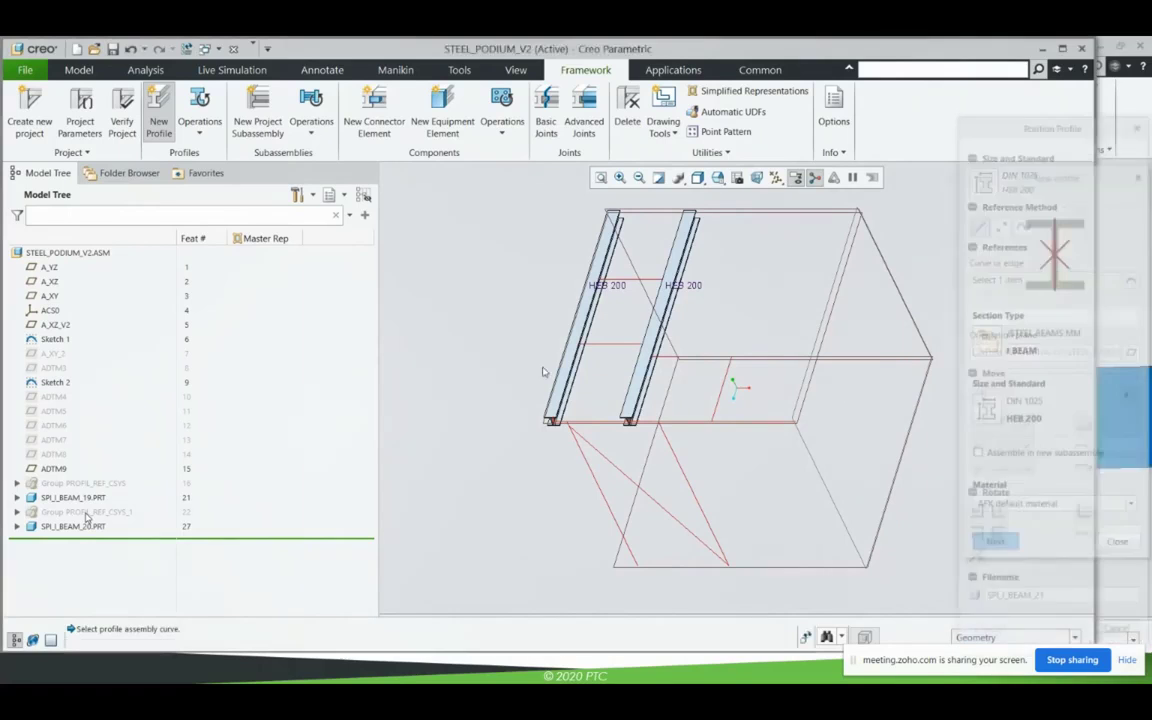
Edit Sketch 1 and add a transverse line joining the open far ends of the two longitudinal lines.
left_click(57, 343)
left_click(83, 259)
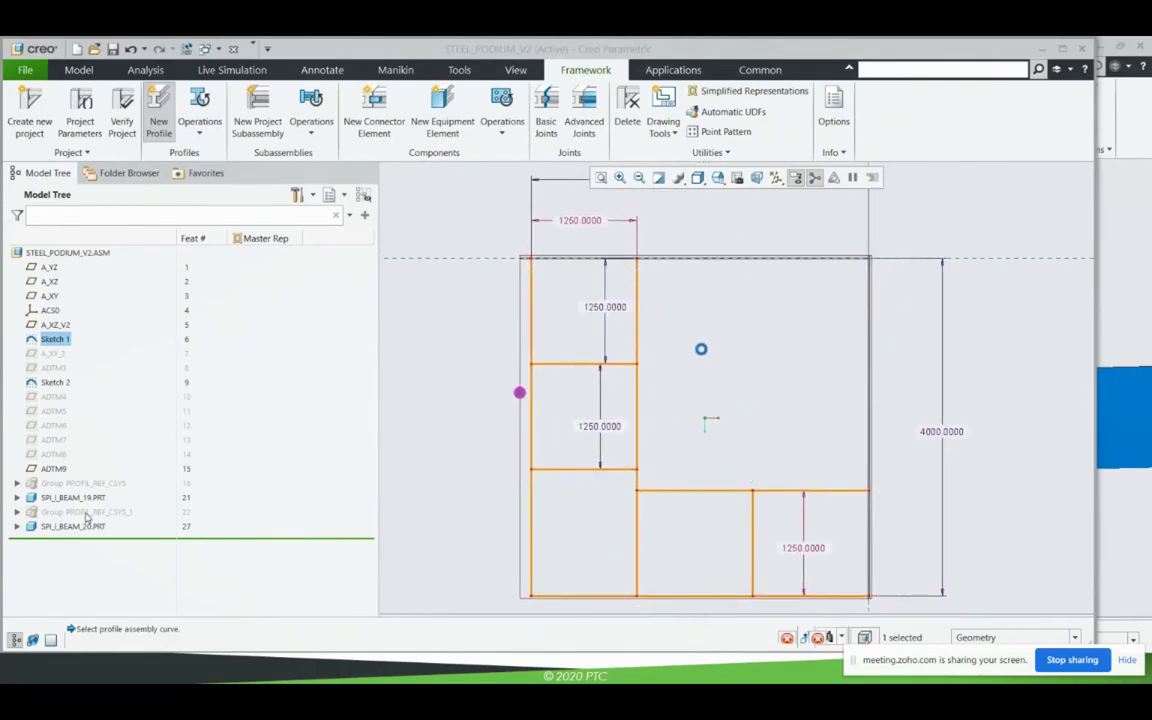
right_click(702, 354)
left_click(735, 377)
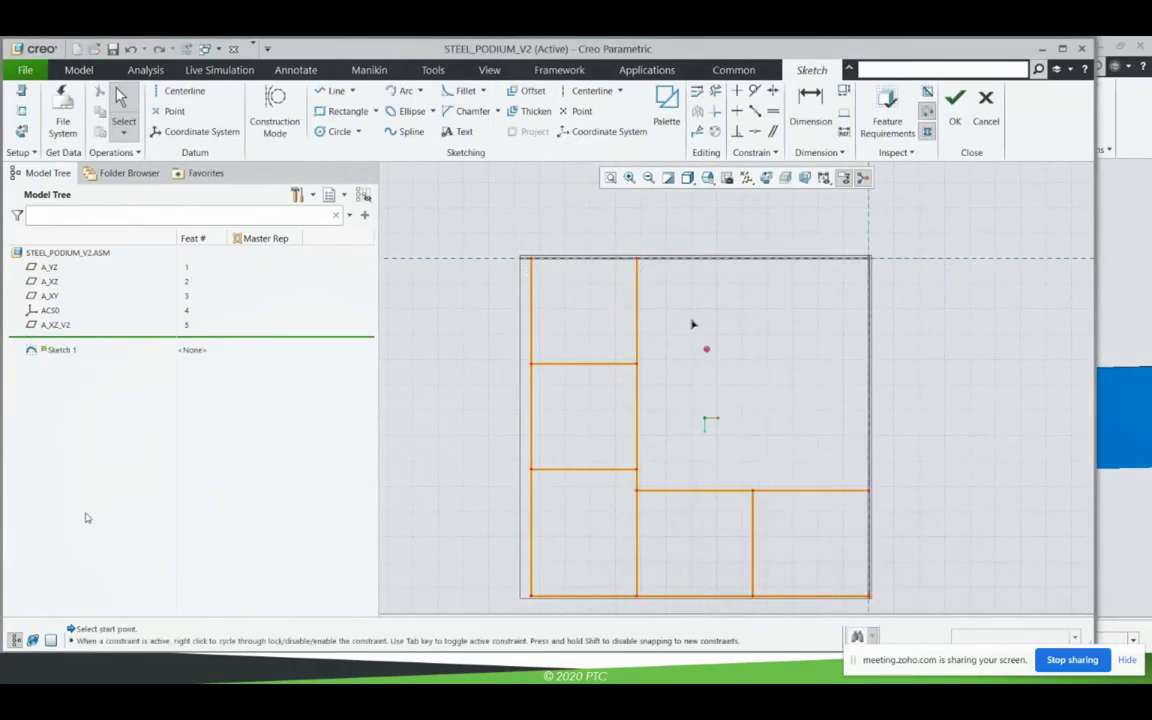
left_click(635, 258)
left_click(531, 258)
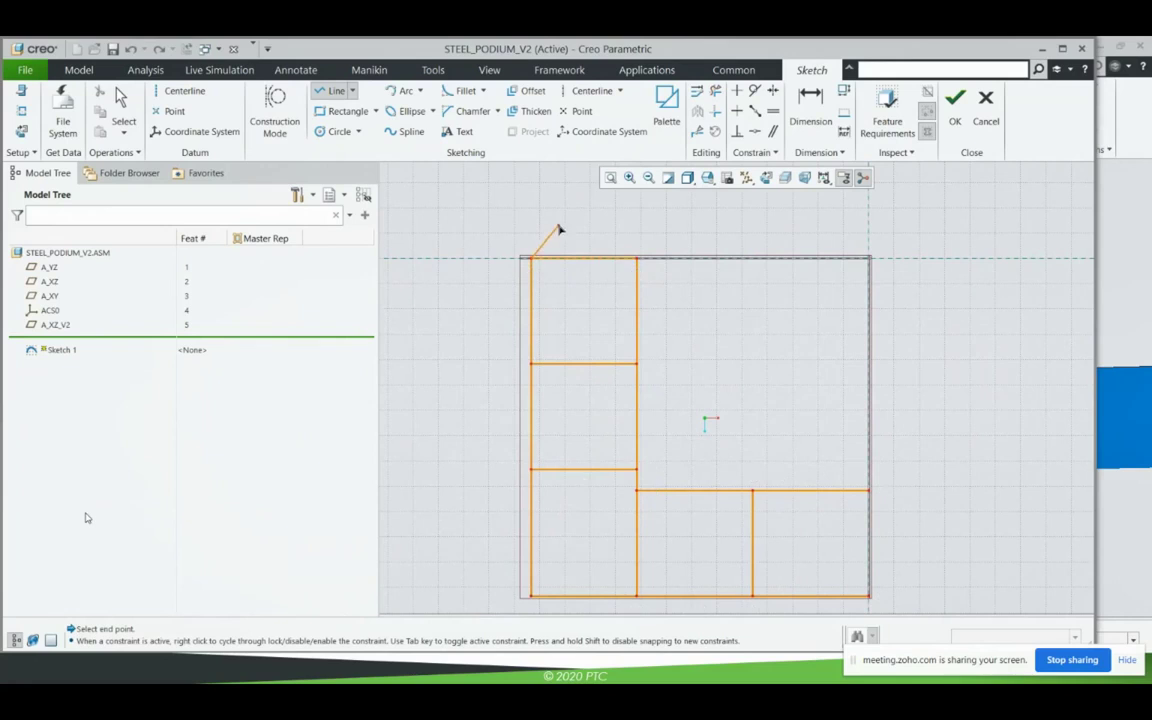
middle_click(618, 240)
middle_click(618, 240)
right_click(760, 250)
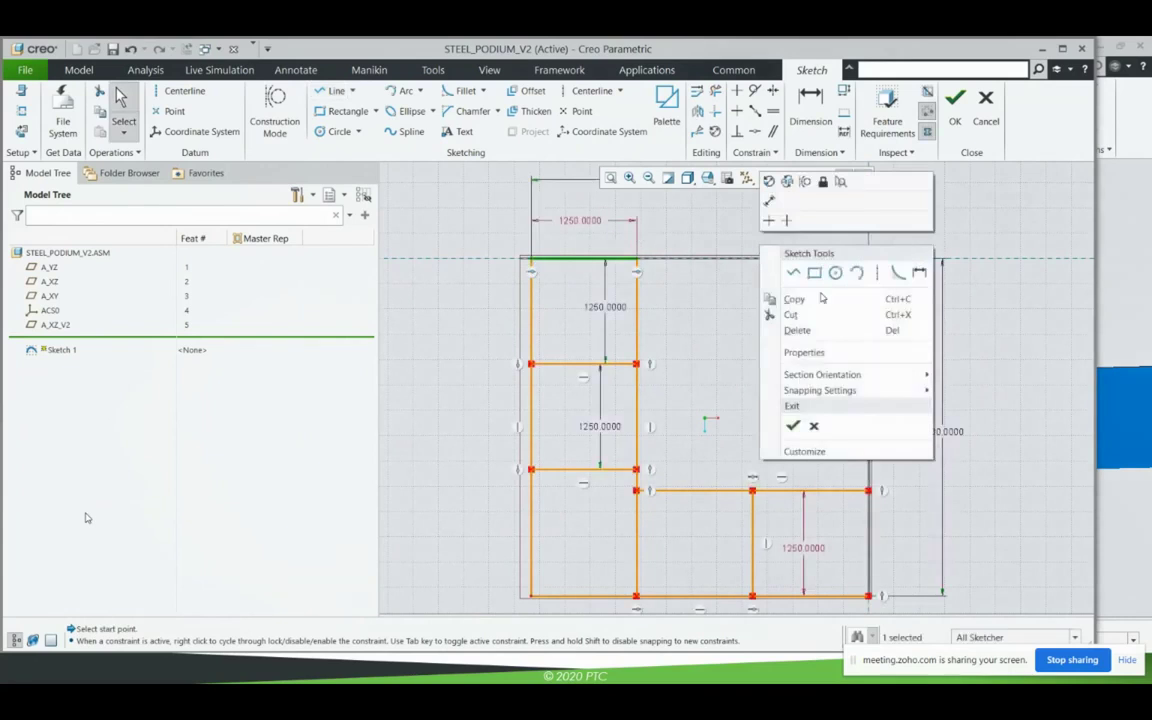
left_click(791, 426)
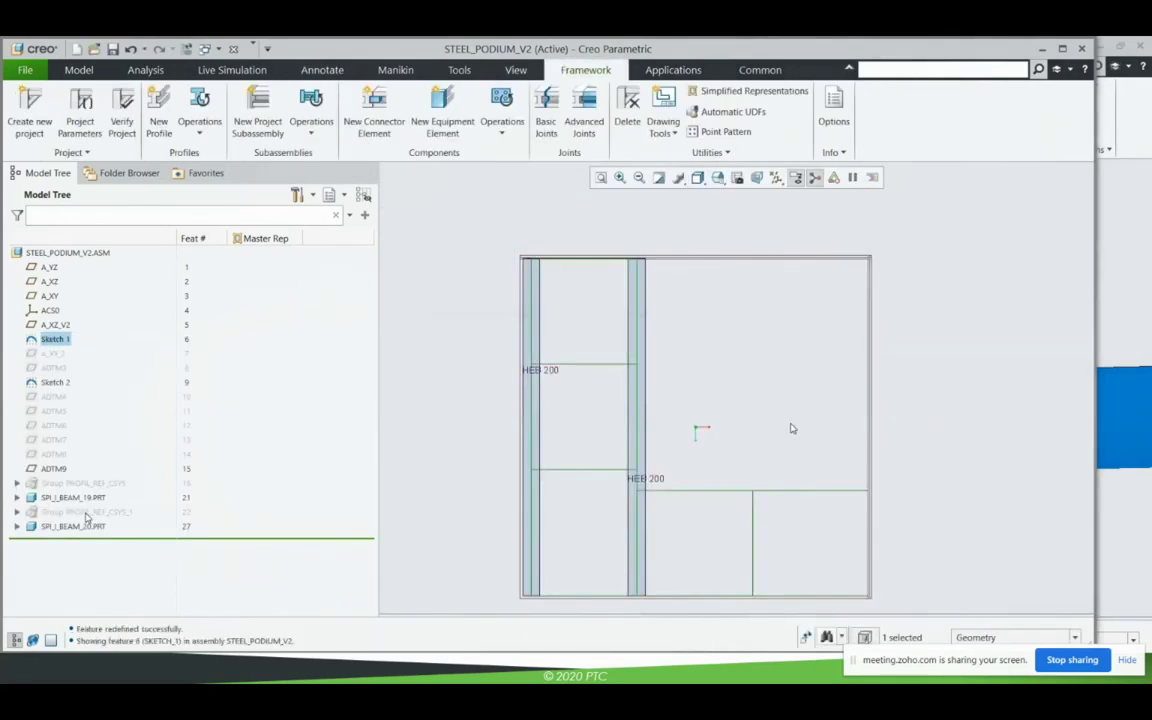
left_click(516, 314)
Place HEB 200 beams oriented to plane A_XY along Sketch 1's long transverse line at mid-frame and along its near edge line.
left_click(158, 112)
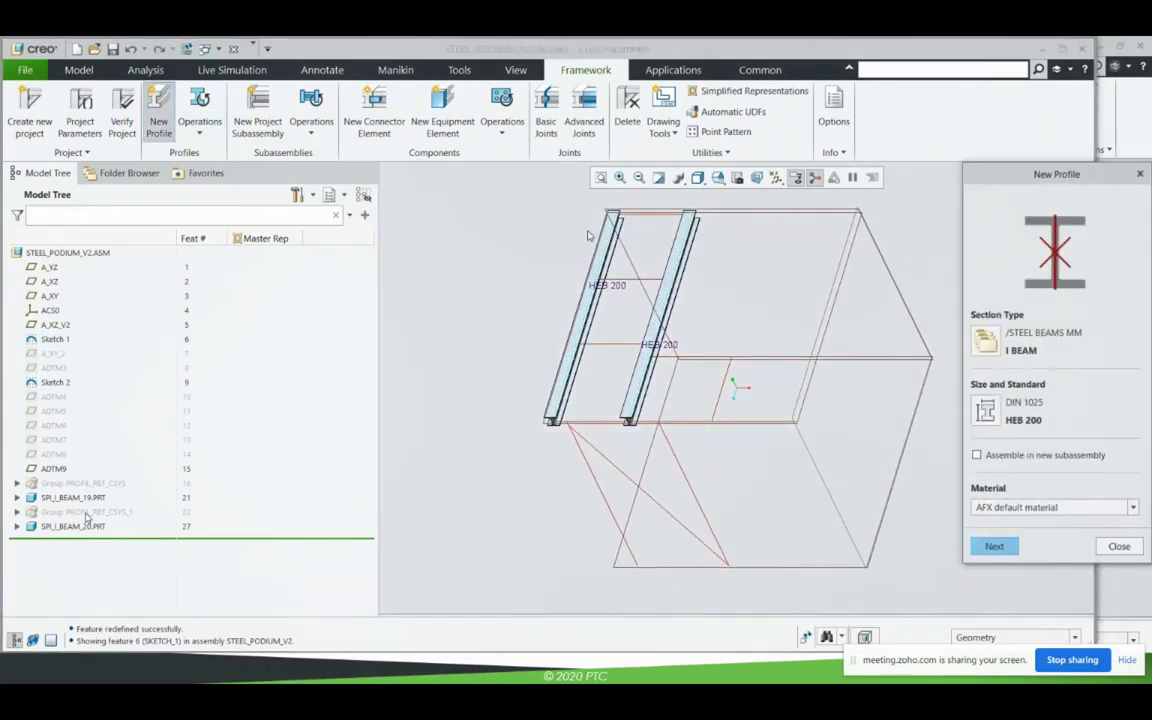
middle_click(948, 506)
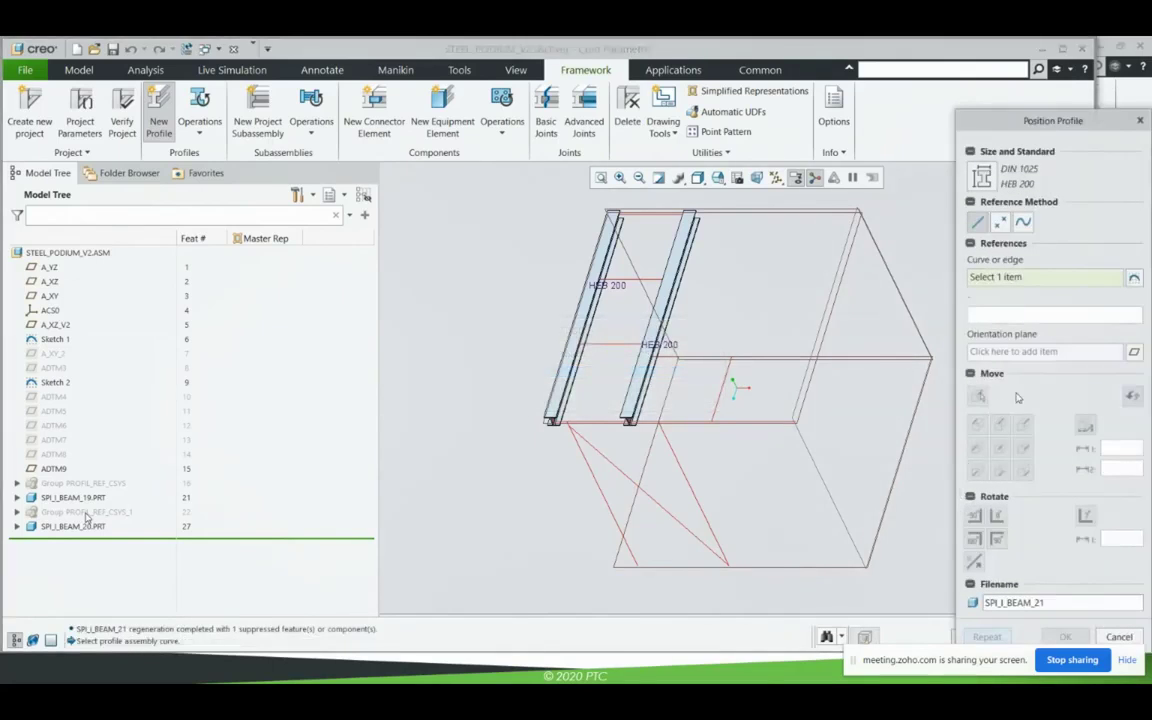
left_click(1043, 351)
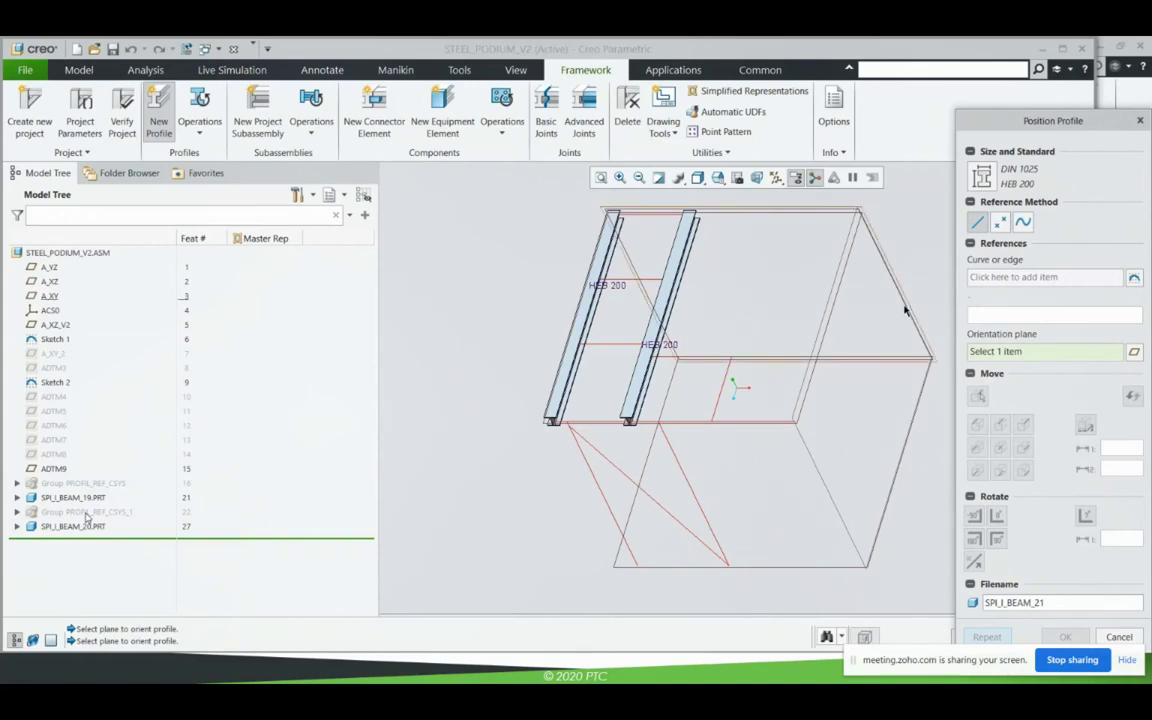
left_click(907, 312)
left_click(1010, 277)
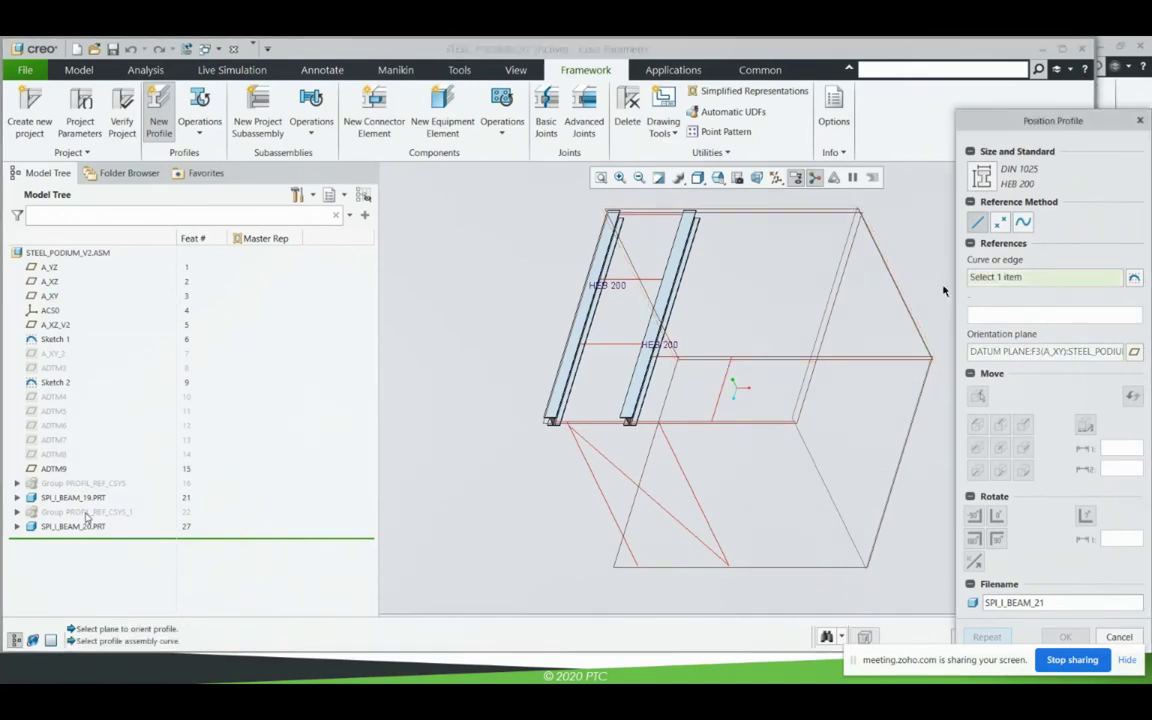
scroll(655, 346, "up", 2)
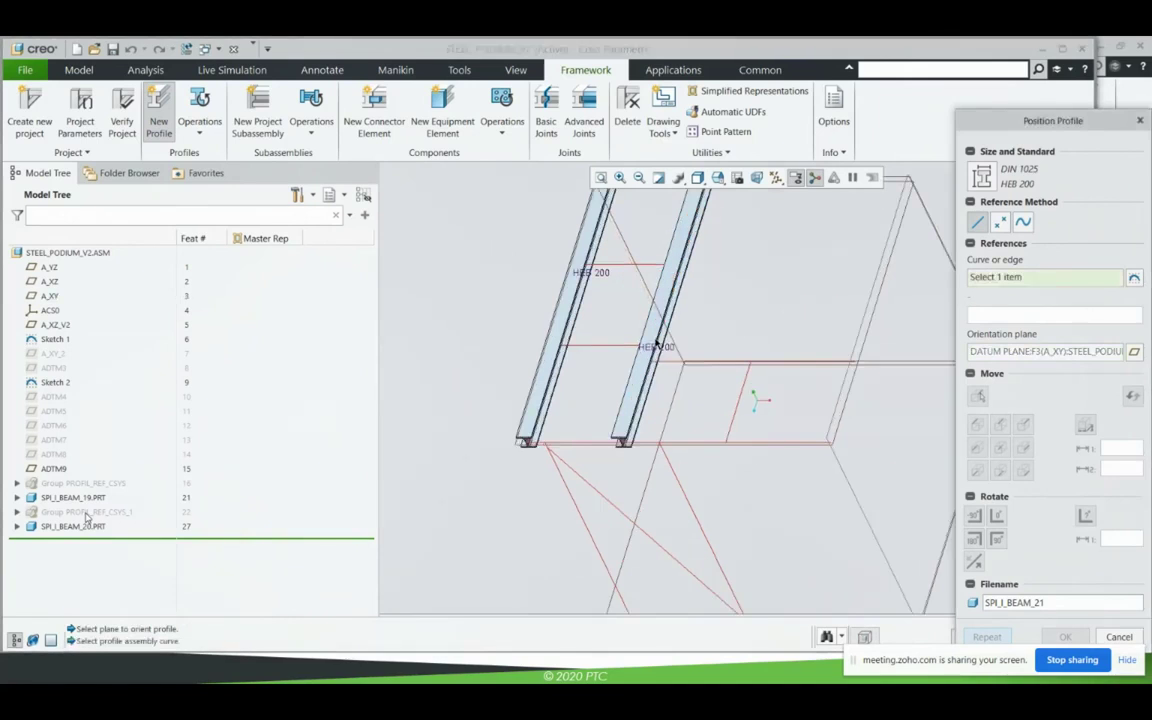
scroll(657, 346, "up", 1)
left_click(681, 368)
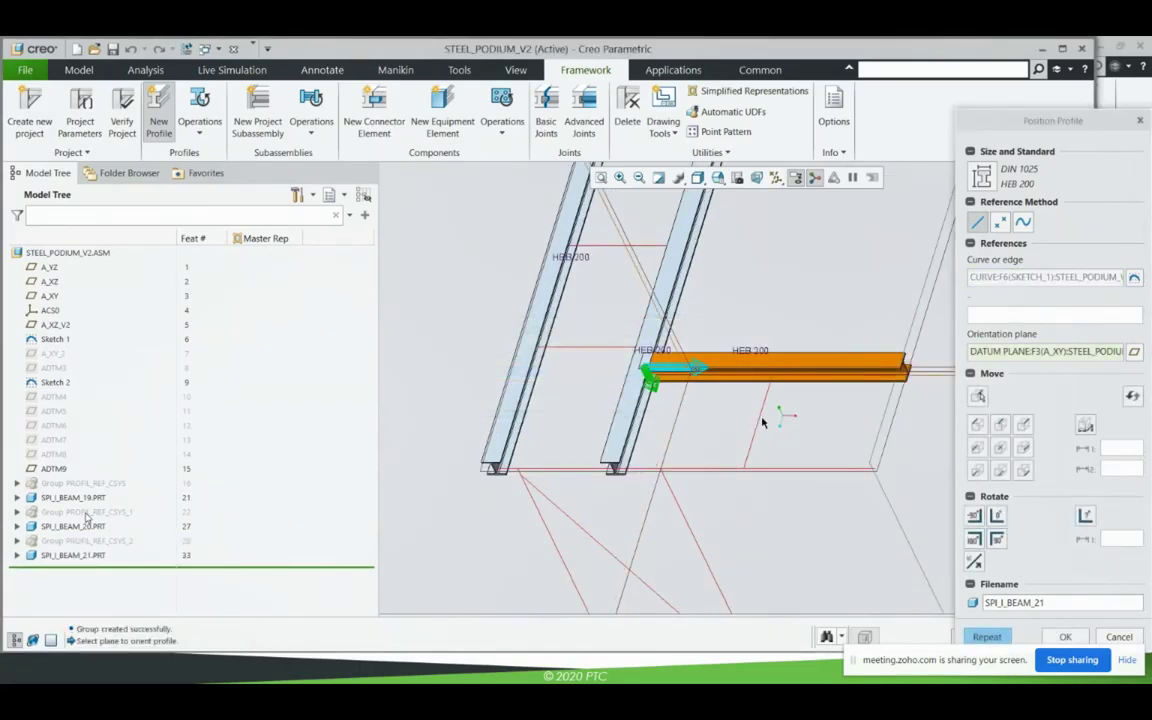
middle_click(810, 439)
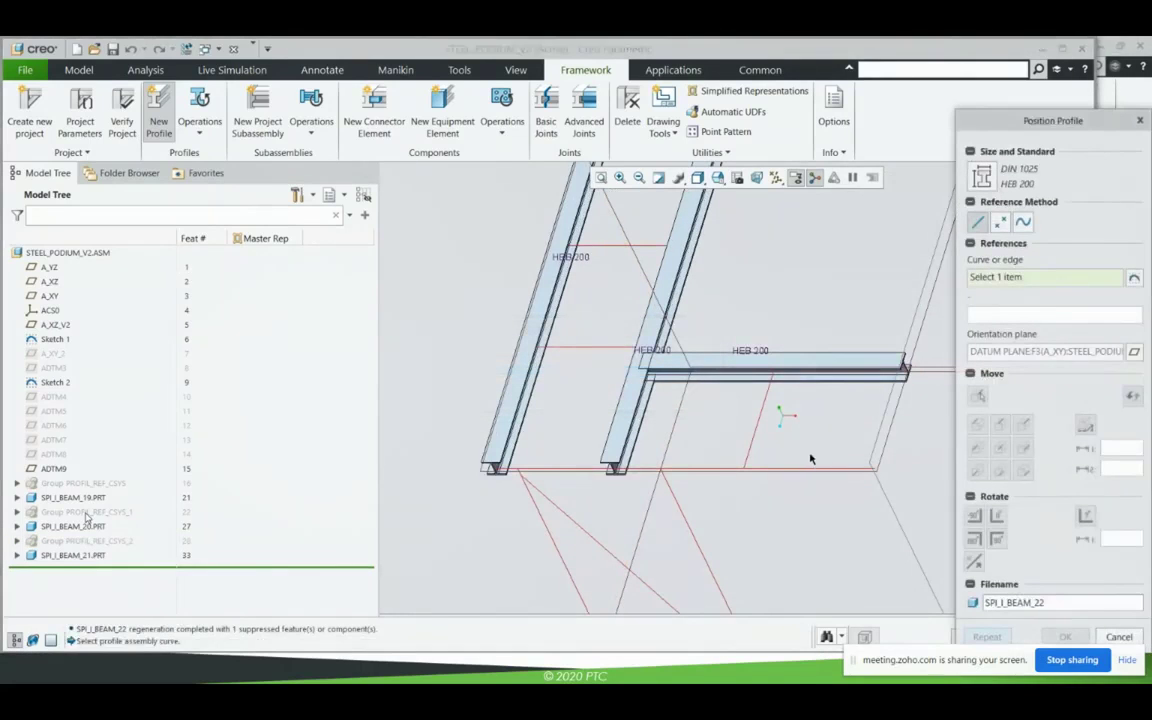
left_click(802, 473)
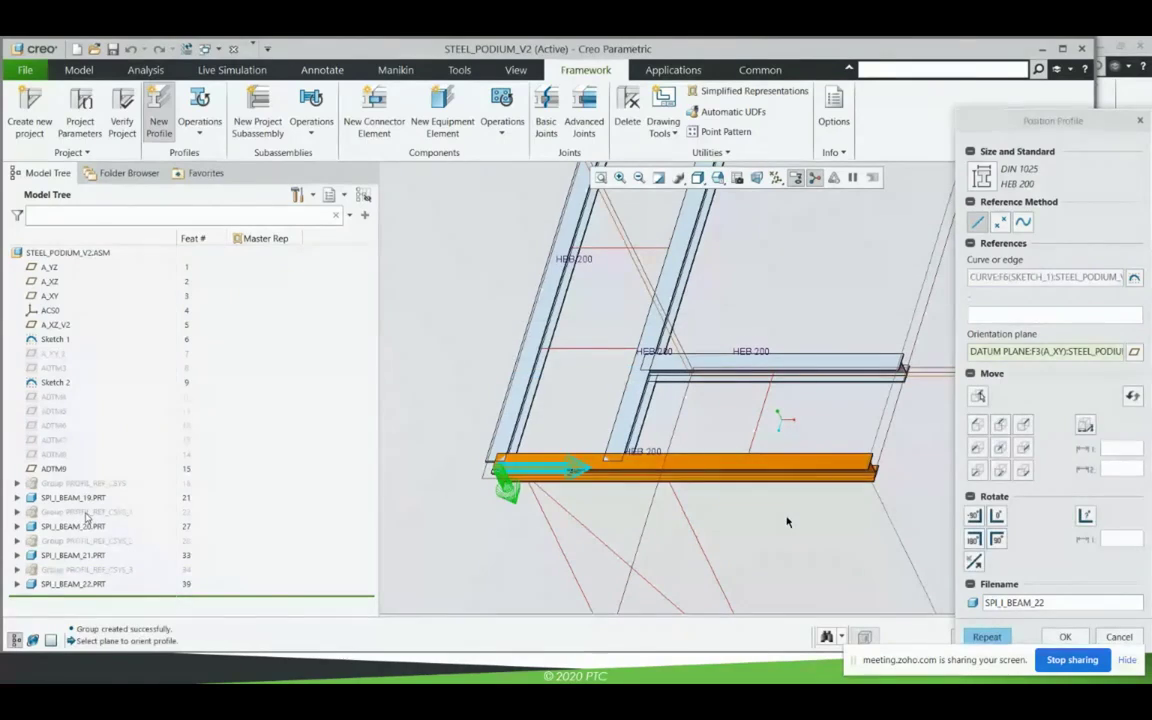
middle_click(785, 517)
Place two HEB 200 posts along Sketch 2's two parallel vertical lines beneath the near edge beam.
left_click(695, 535)
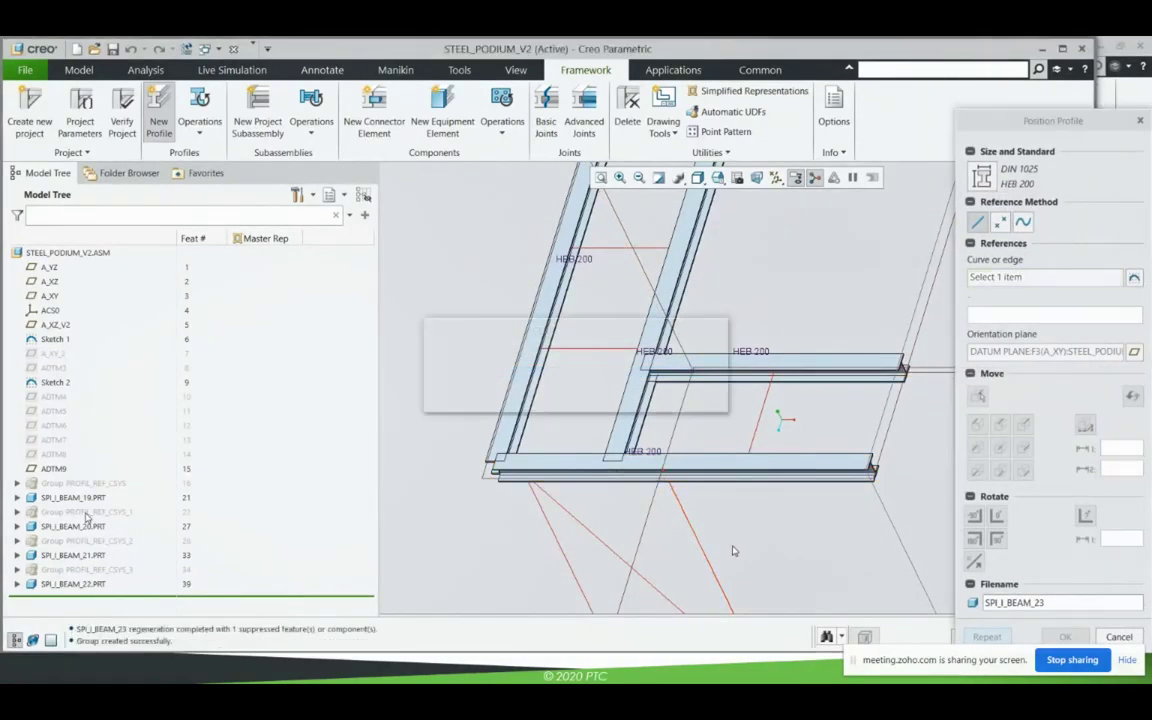
middle_click(745, 540)
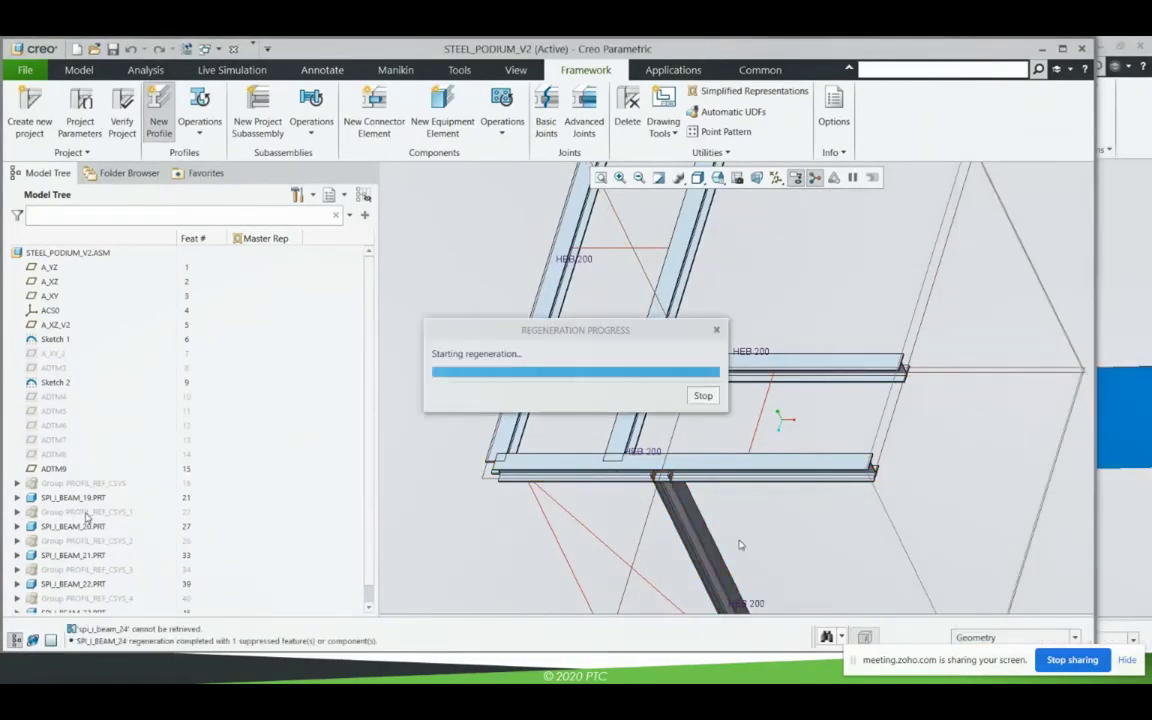
left_click(548, 527)
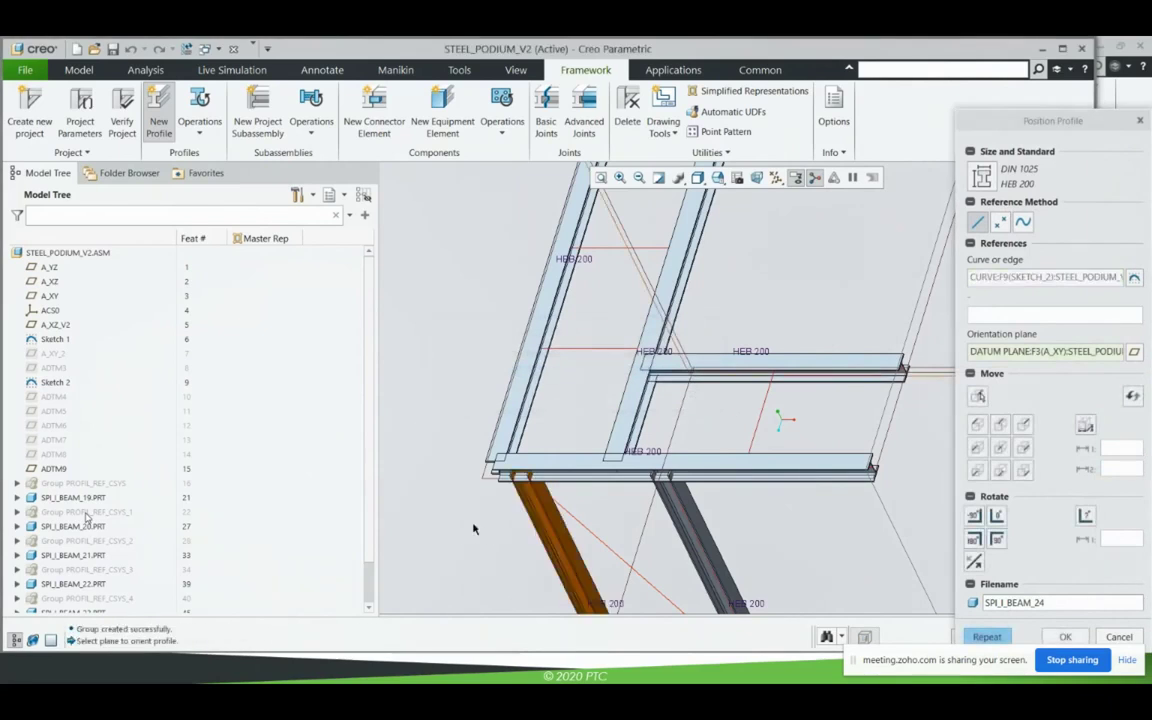
scroll(493, 511, "down", 3)
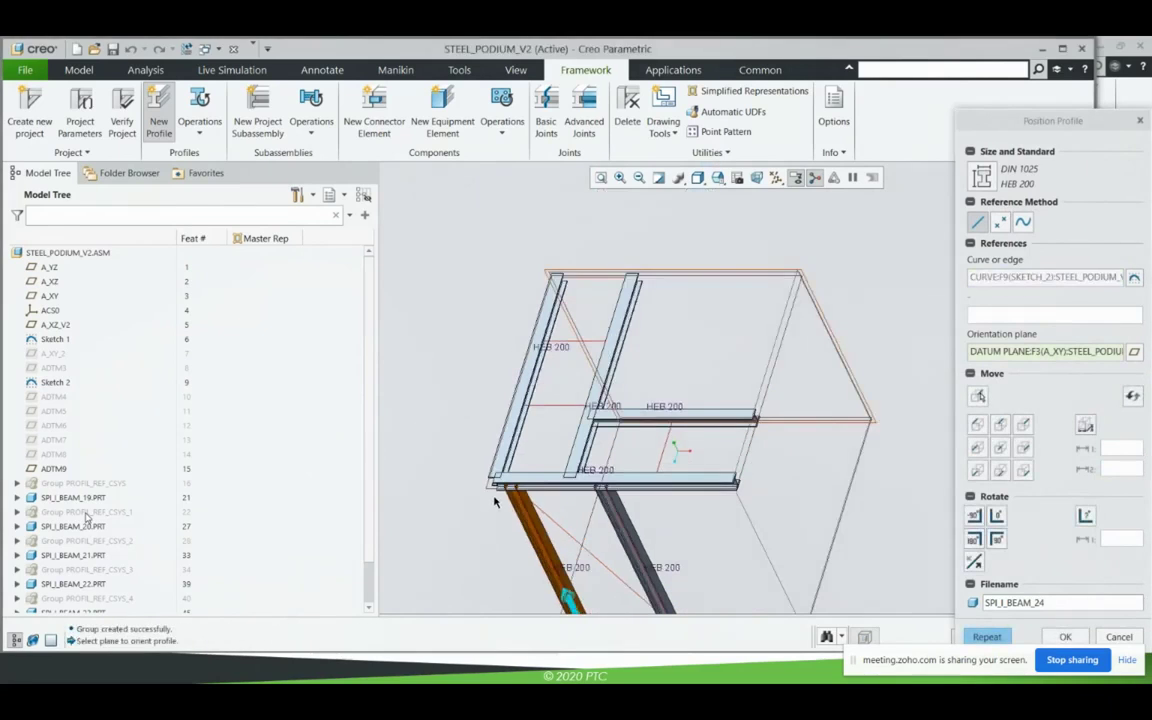
middle_click(569, 322)
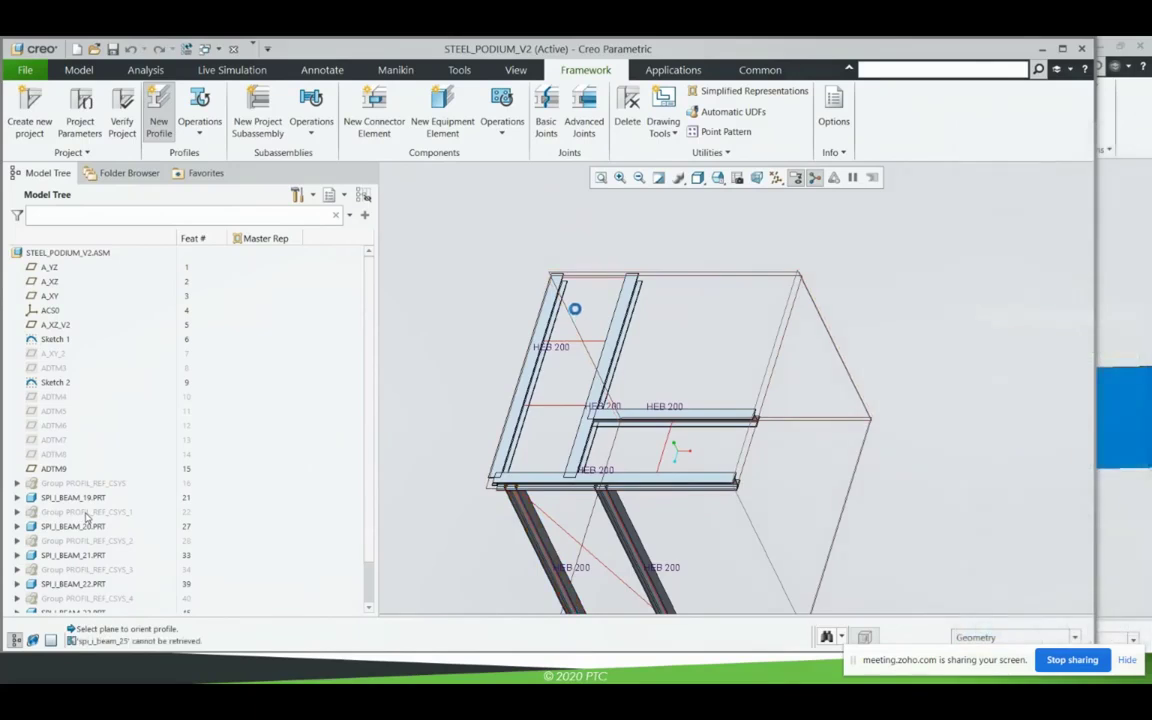
Place a HEB 200 beam along Sketch 1's short line joining the longitudinal beams' far ends and end the profile placement.
scroll(585, 292, "up", 2)
left_click(592, 275)
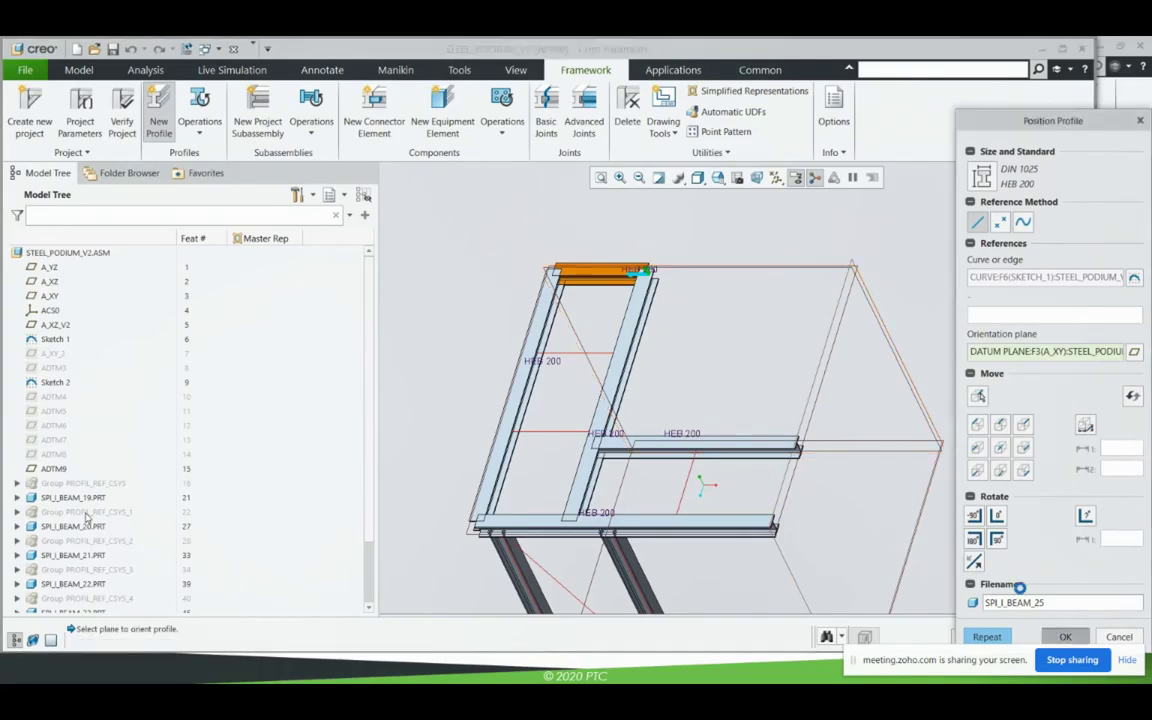
left_click(1065, 637)
left_click(1117, 547)
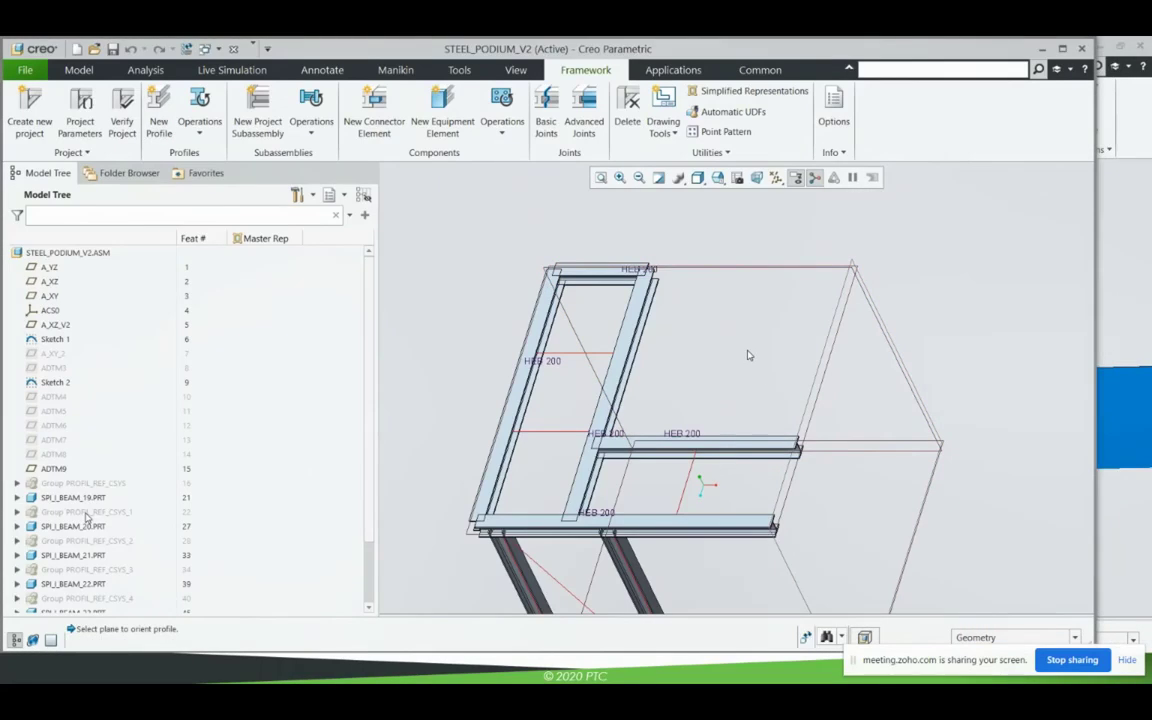
Define a new profile with the steel section CHANNEL BEAM PARALLEL RAD, Indian Standard size MCP_100.
left_click(158, 118)
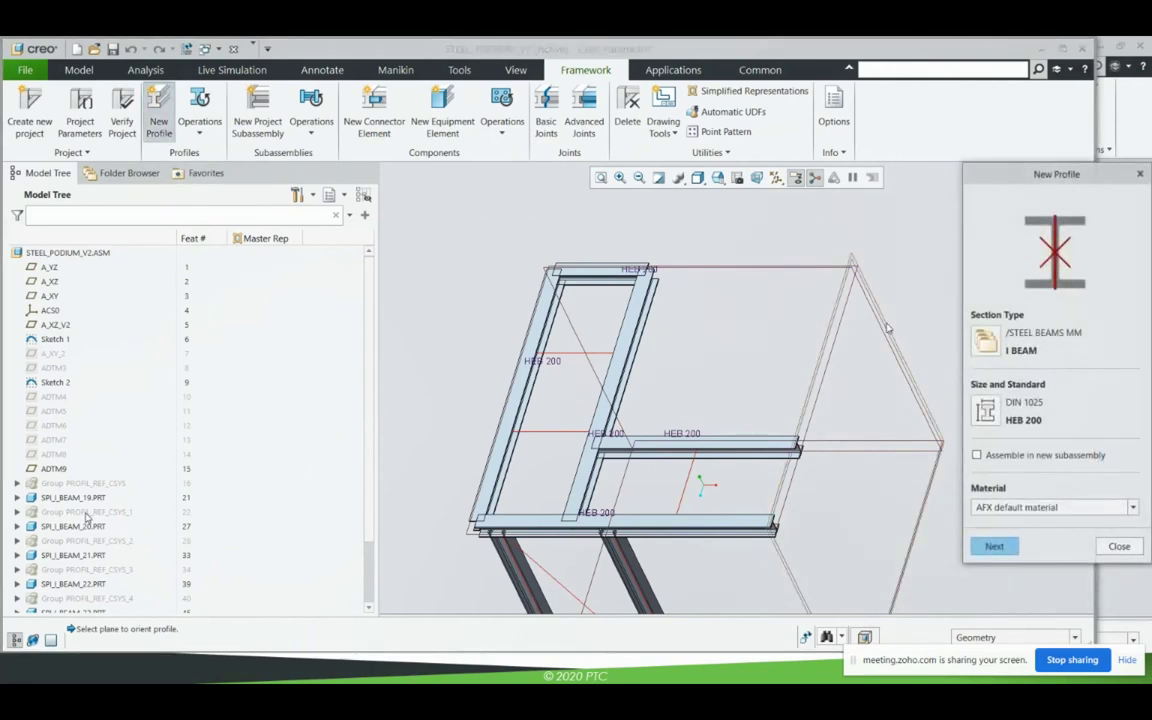
left_click(979, 345)
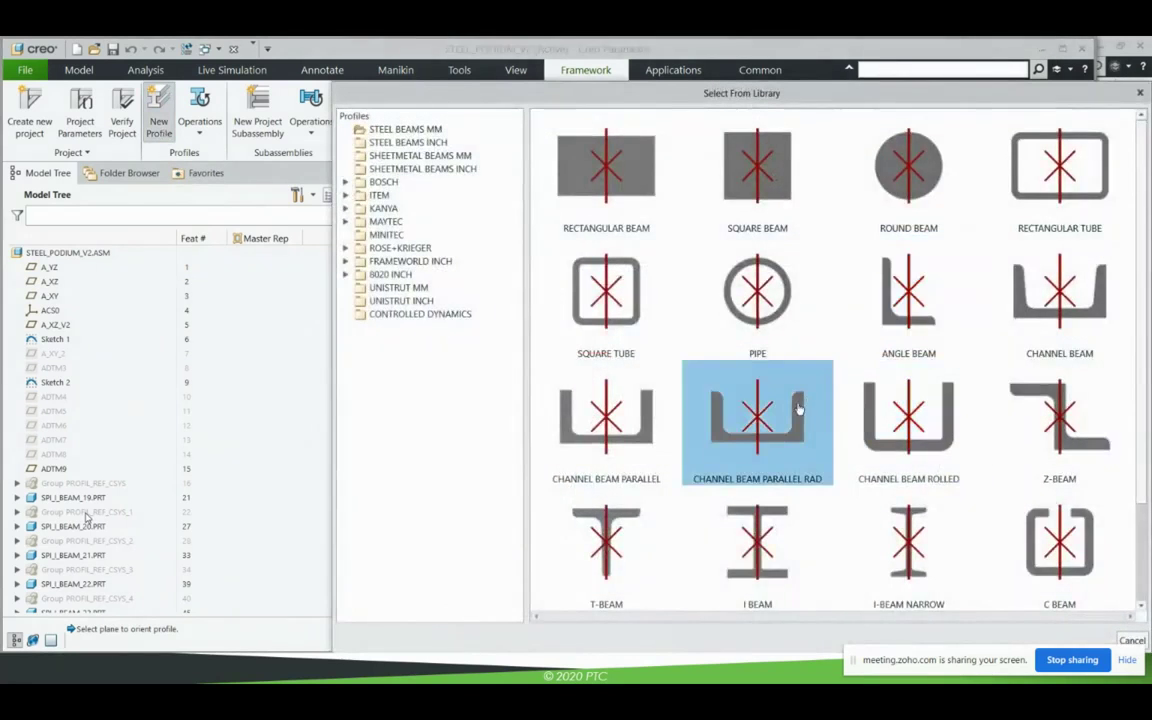
double_click(798, 408)
double_click(802, 492)
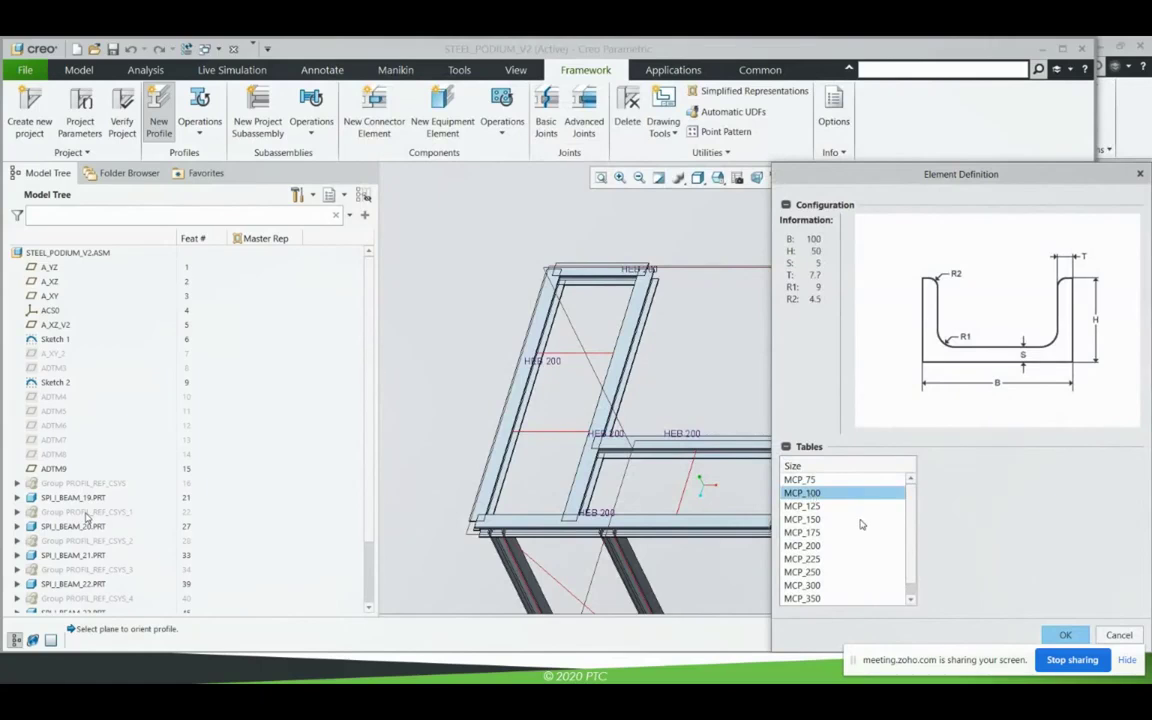
left_click(767, 381)
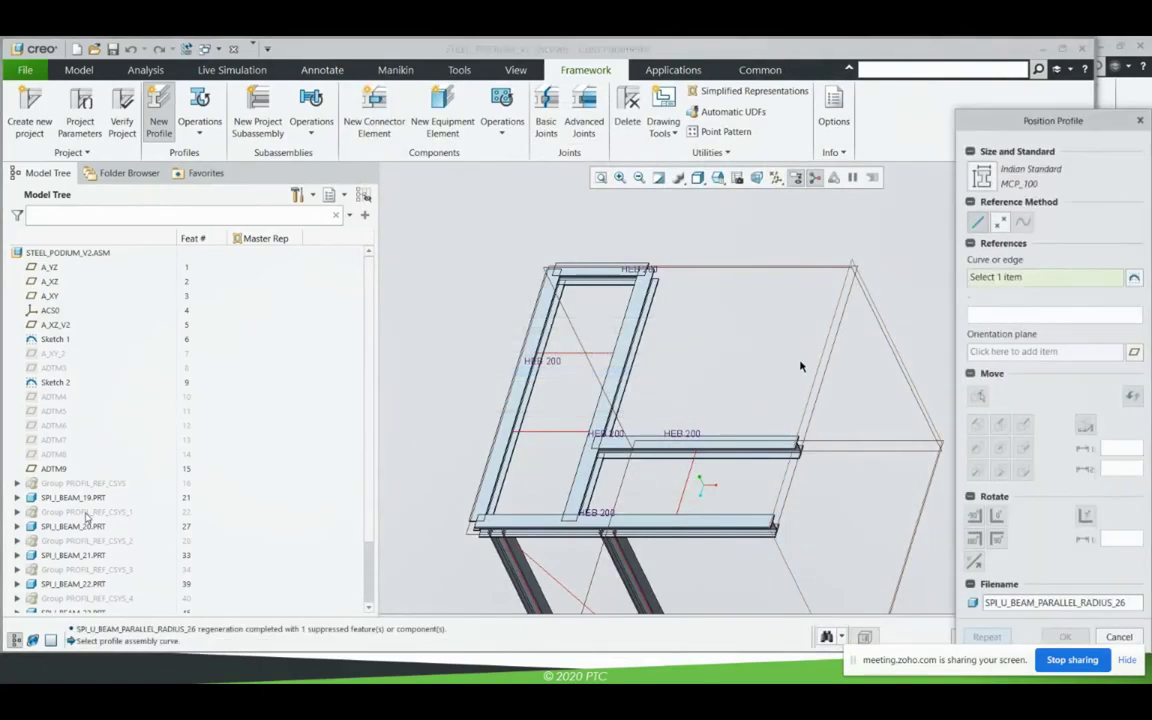
Place the MCP_100 channel oriented to A_XY on the farther intermediate cross line between the longitudinal beams, rotated 180 degrees.
left_click(878, 323)
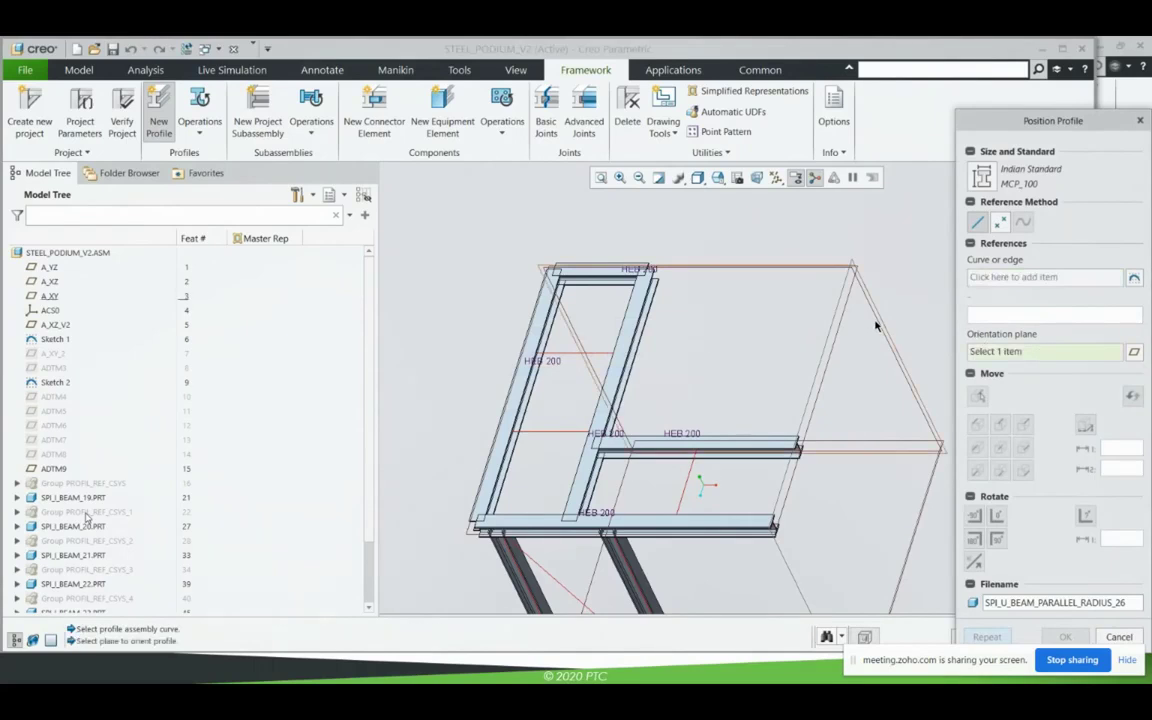
left_click(942, 318)
left_click(978, 284)
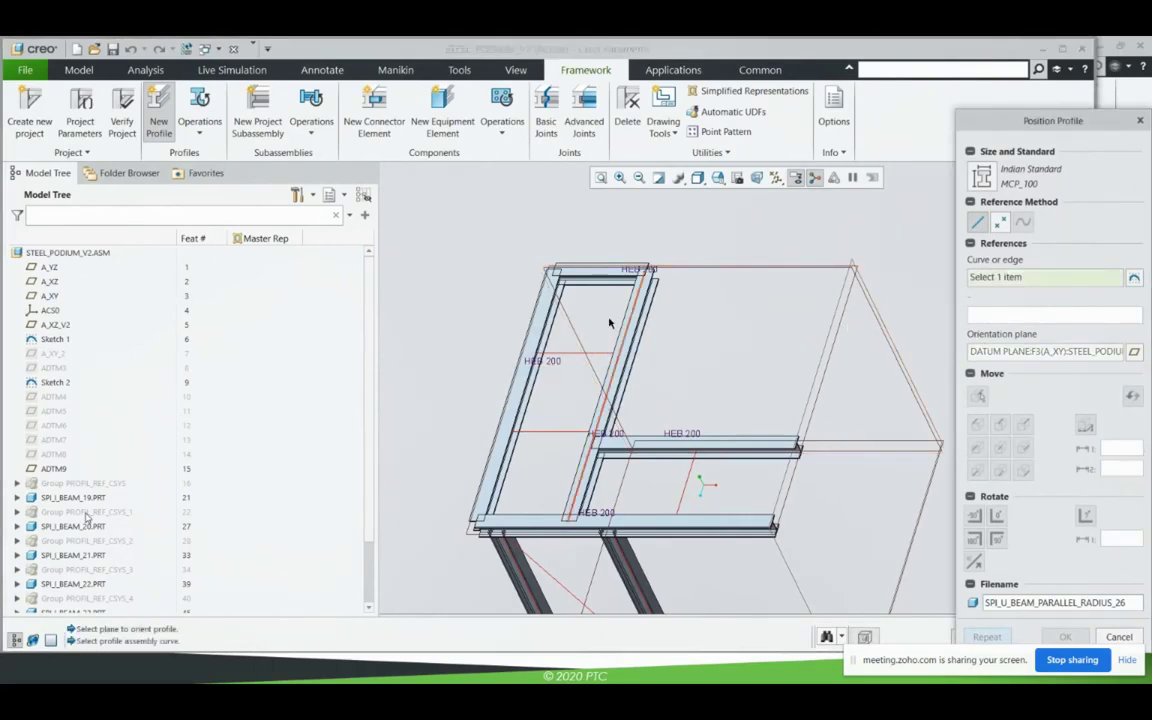
left_click(555, 377)
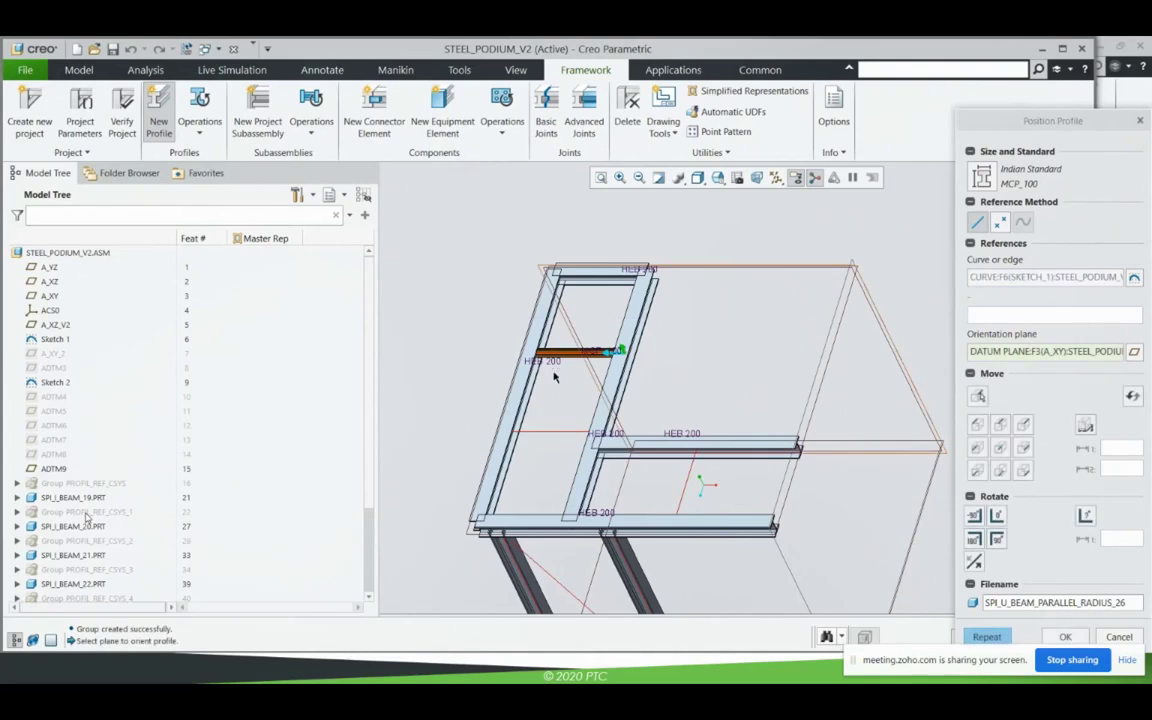
left_click(620, 177)
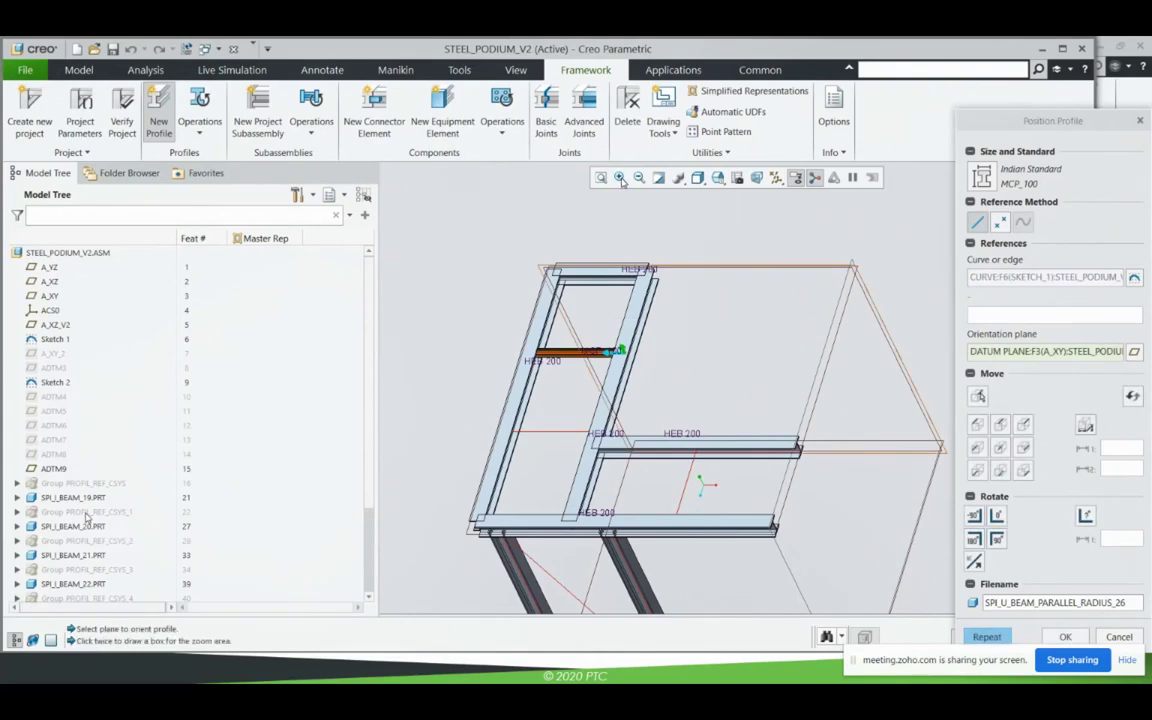
left_click(499, 326)
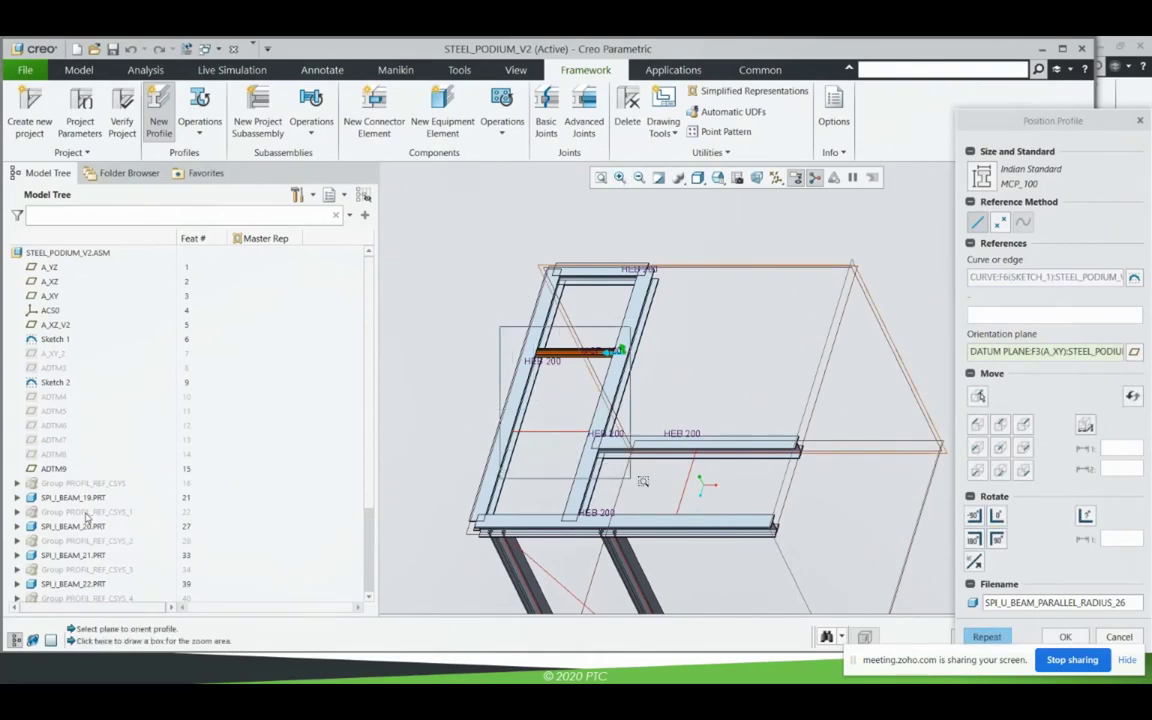
left_click(716, 518)
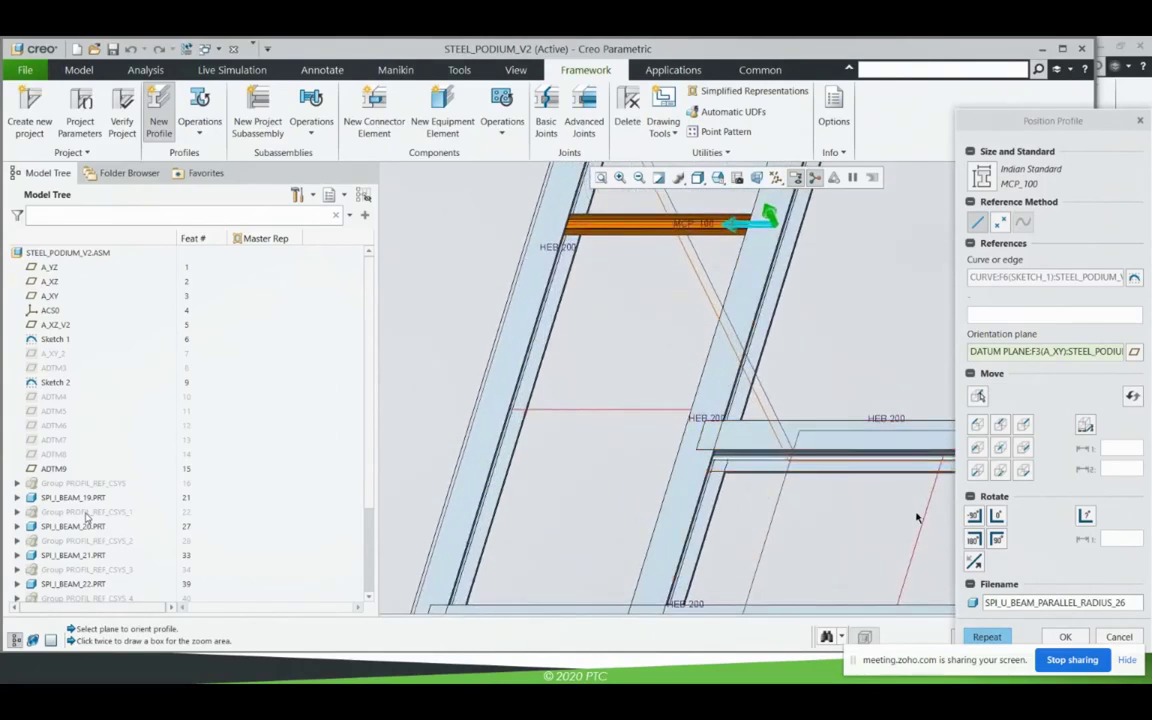
left_click(979, 543)
middle_click(901, 366)
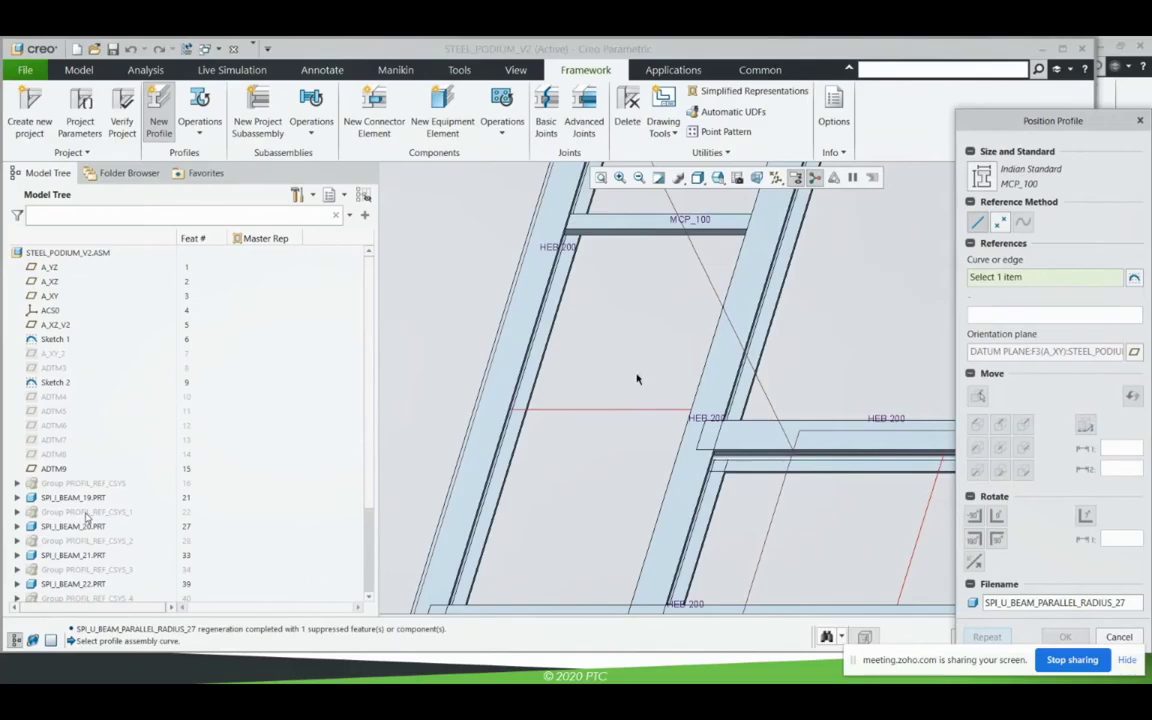
Place a second MCP_100 channel on the nearer intermediate cross line between the longitudinal beams, rotated 180 degrees.
left_click(604, 410)
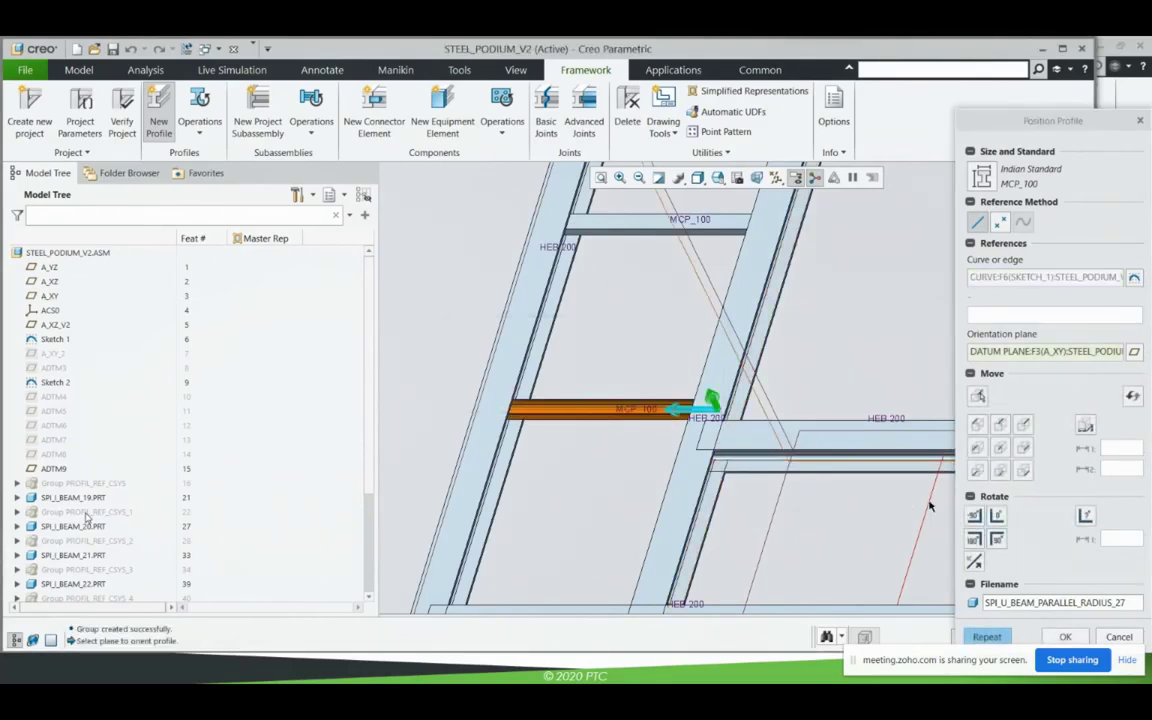
left_click(975, 540)
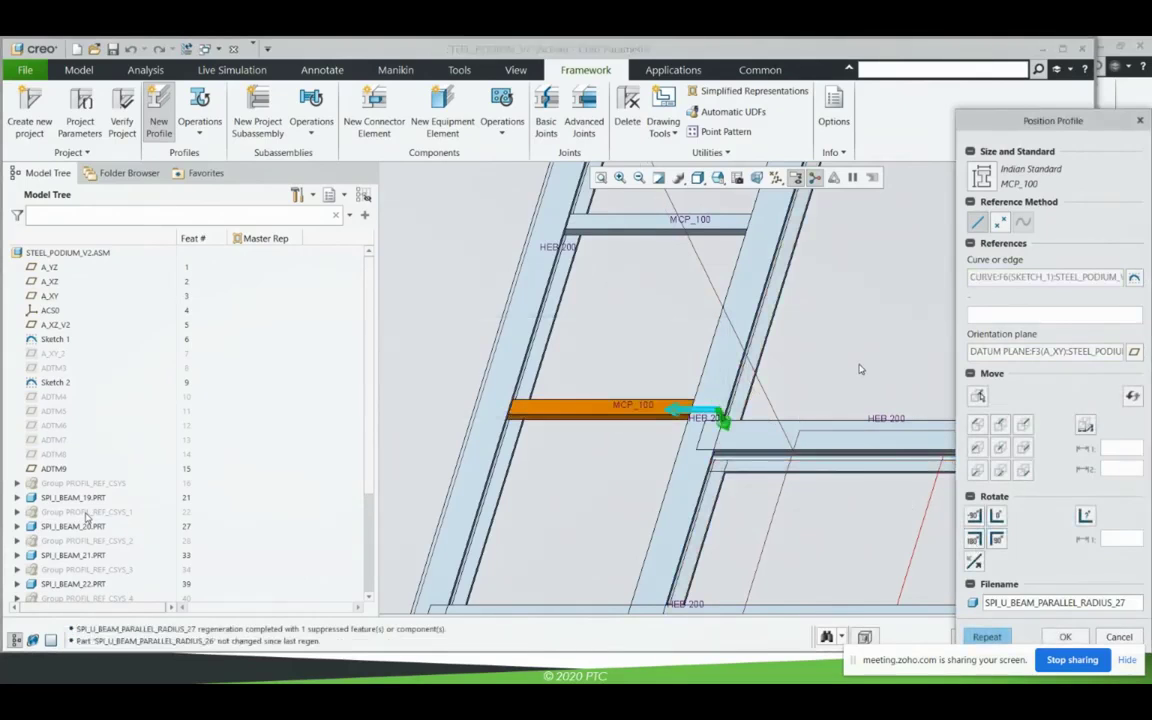
middle_click(858, 369)
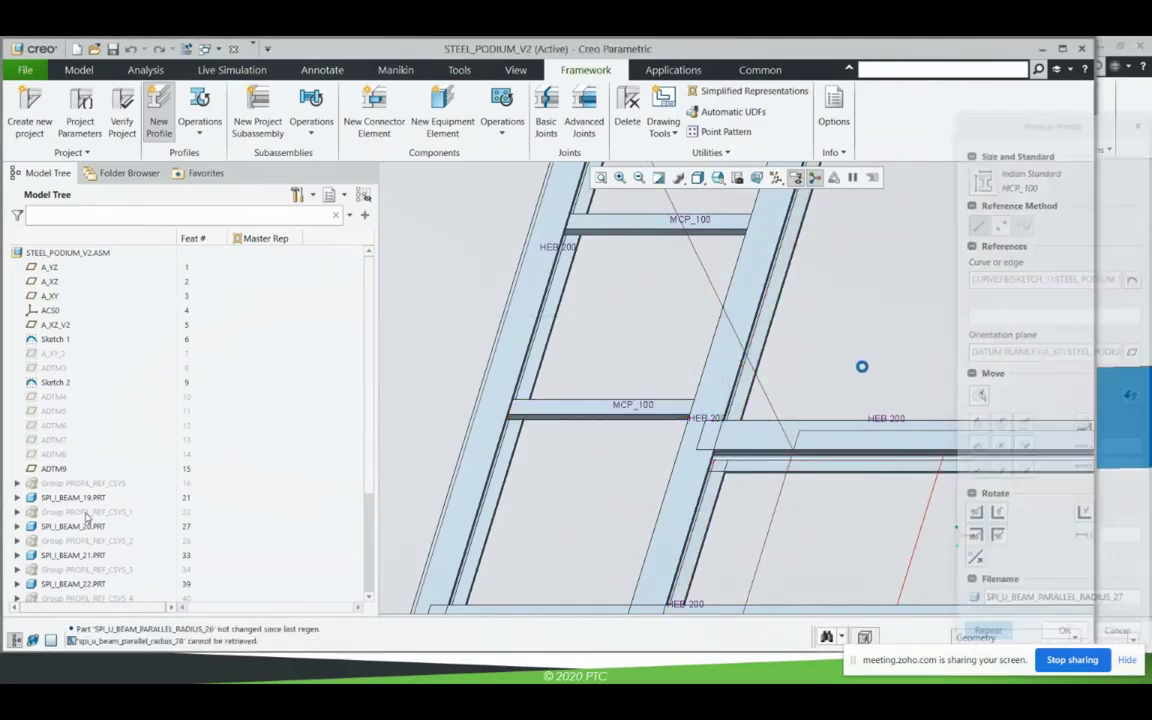
Place an MCP_100 channel on the short line linking the two long transverse beams, rotate it 180 degrees and end the profile placement.
left_click(924, 518)
left_click(976, 541)
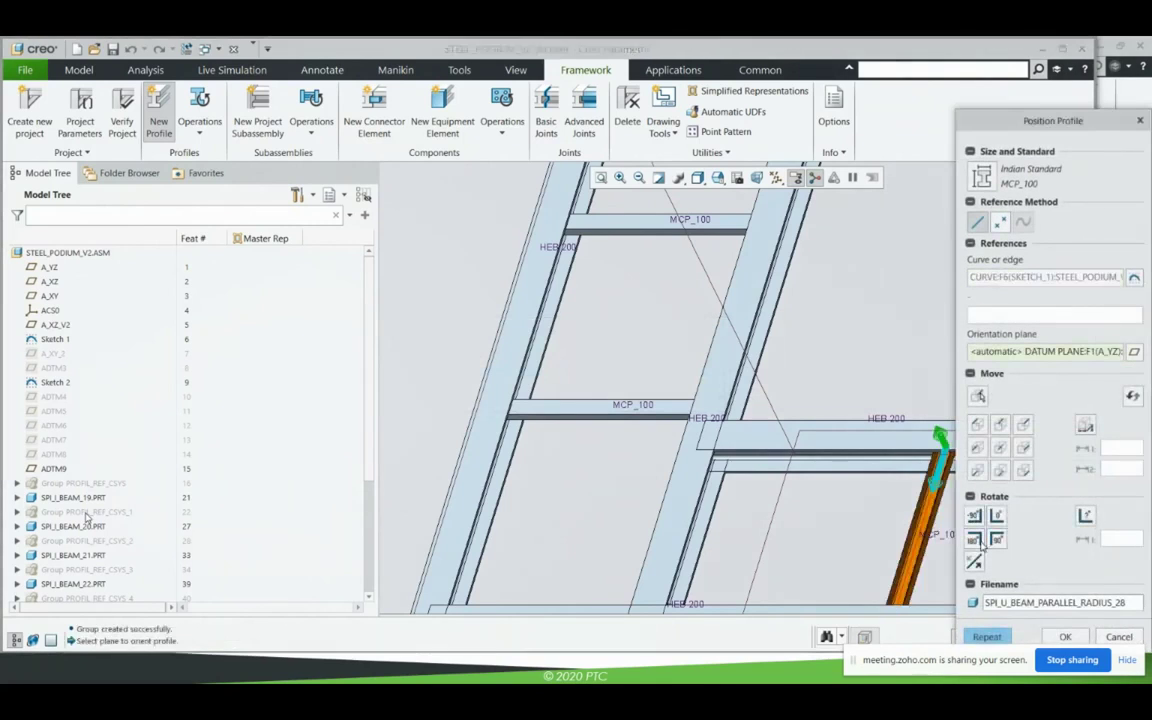
scroll(794, 413, "up", 3)
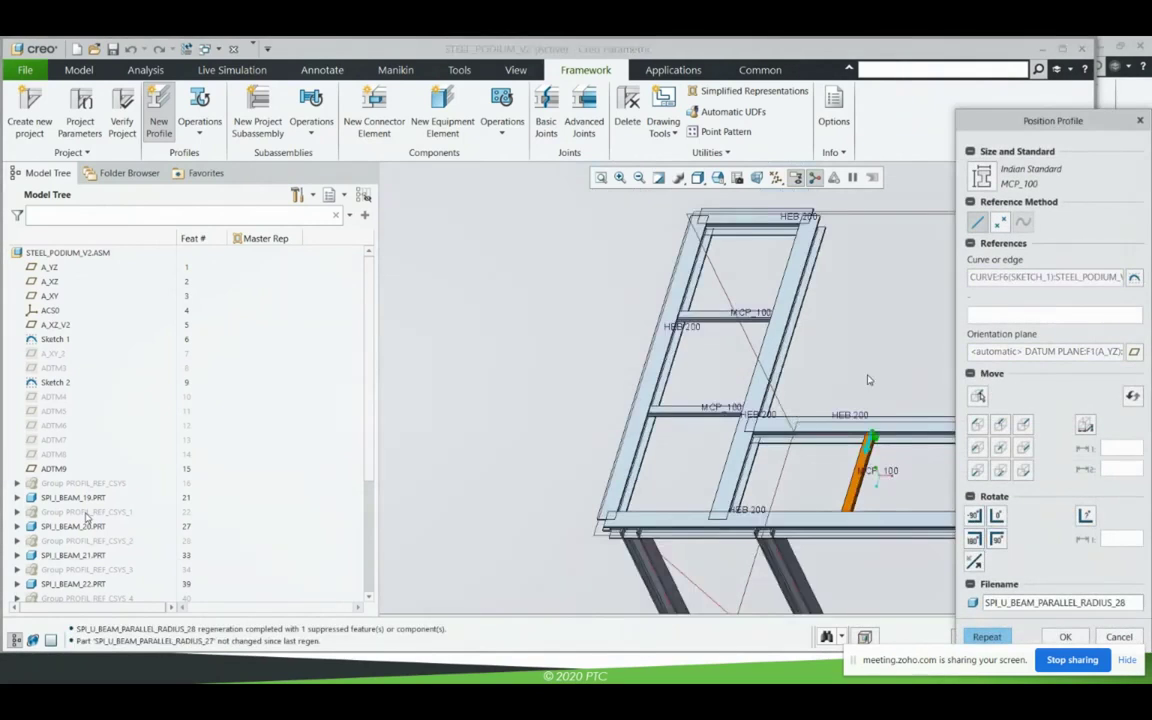
middle_click(868, 380)
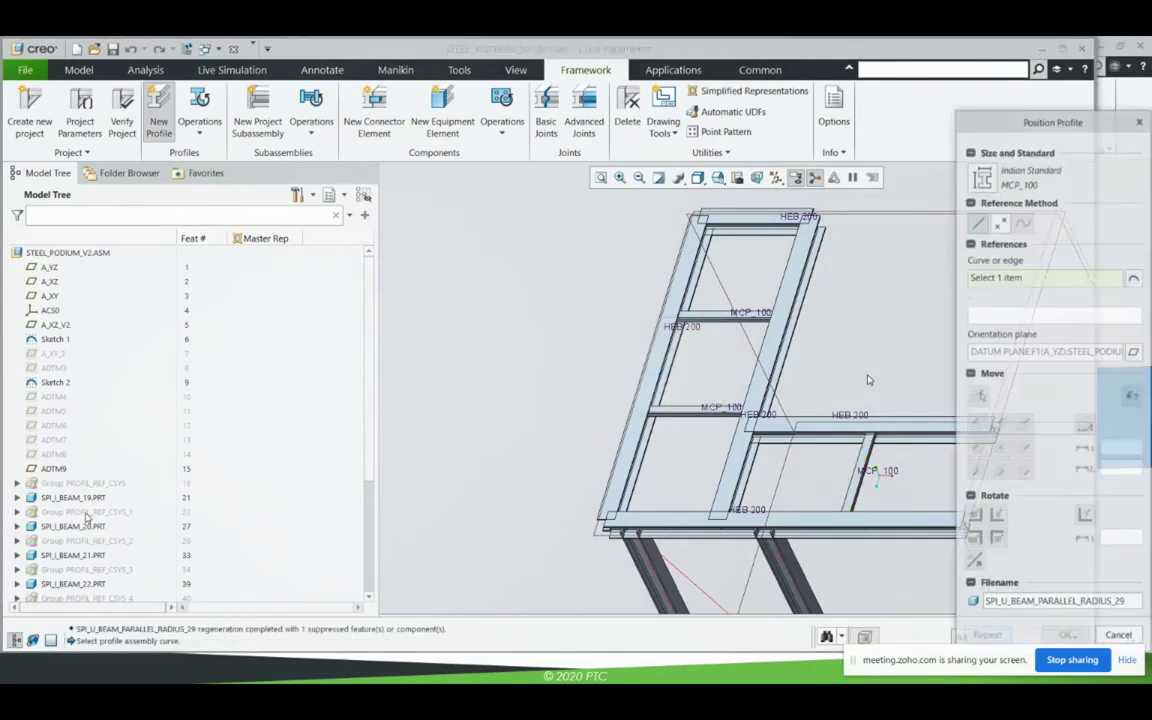
left_click(1118, 637)
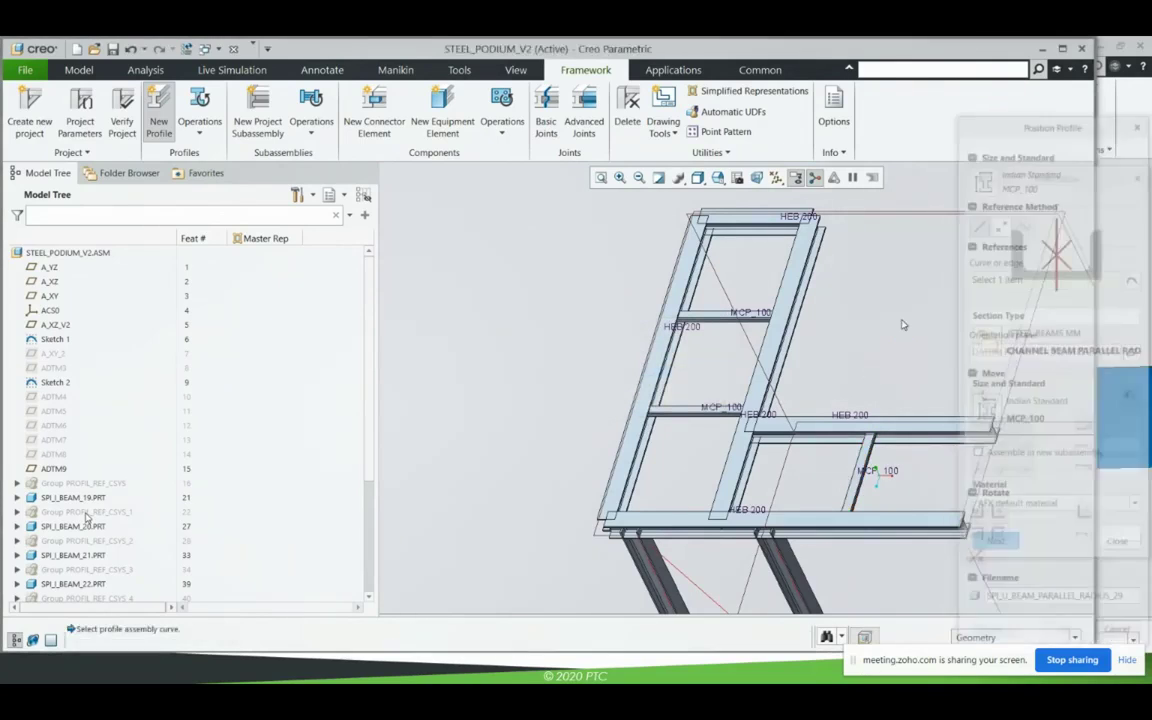
left_click(1116, 546)
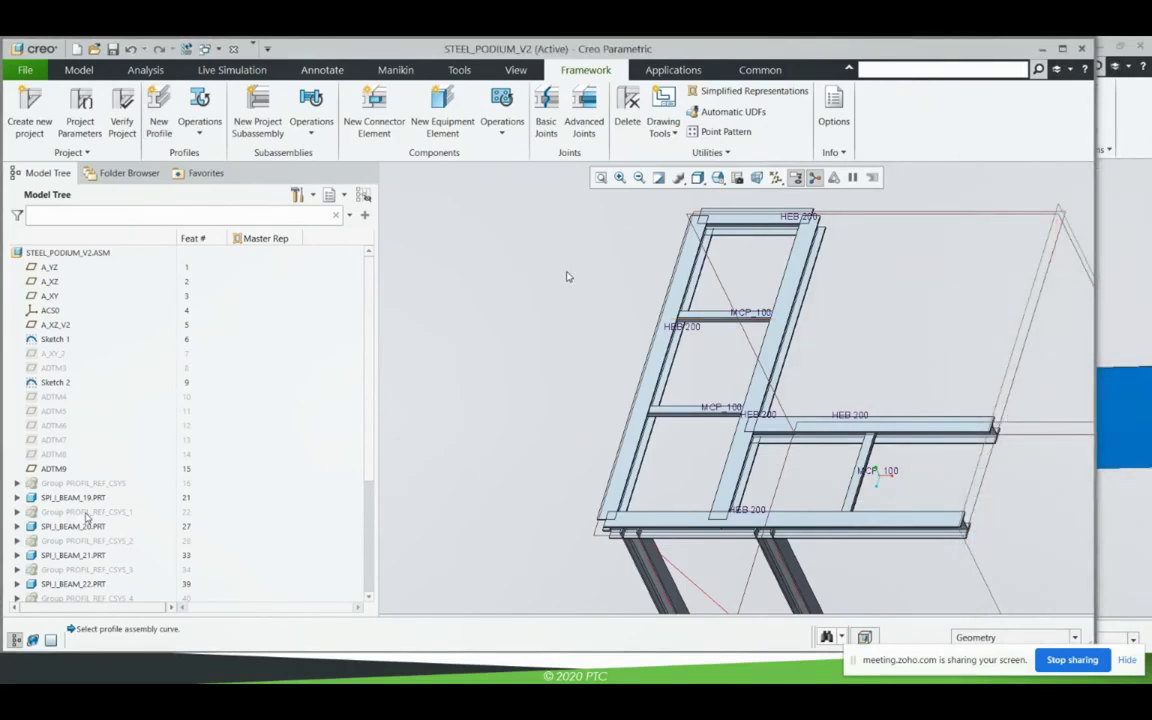
Place an MCP_100 channel on the diagonal line between the two HEB 200 columns, oriented to A_XY, and end the profile placement.
left_click(158, 110)
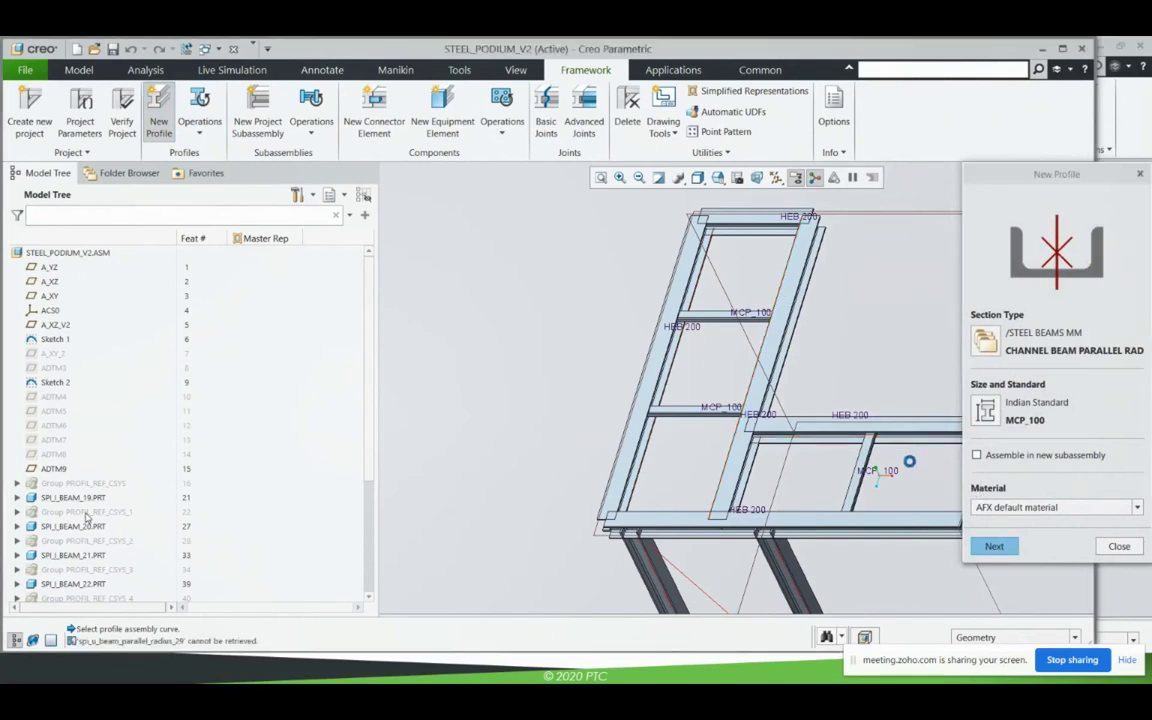
left_click(994, 546)
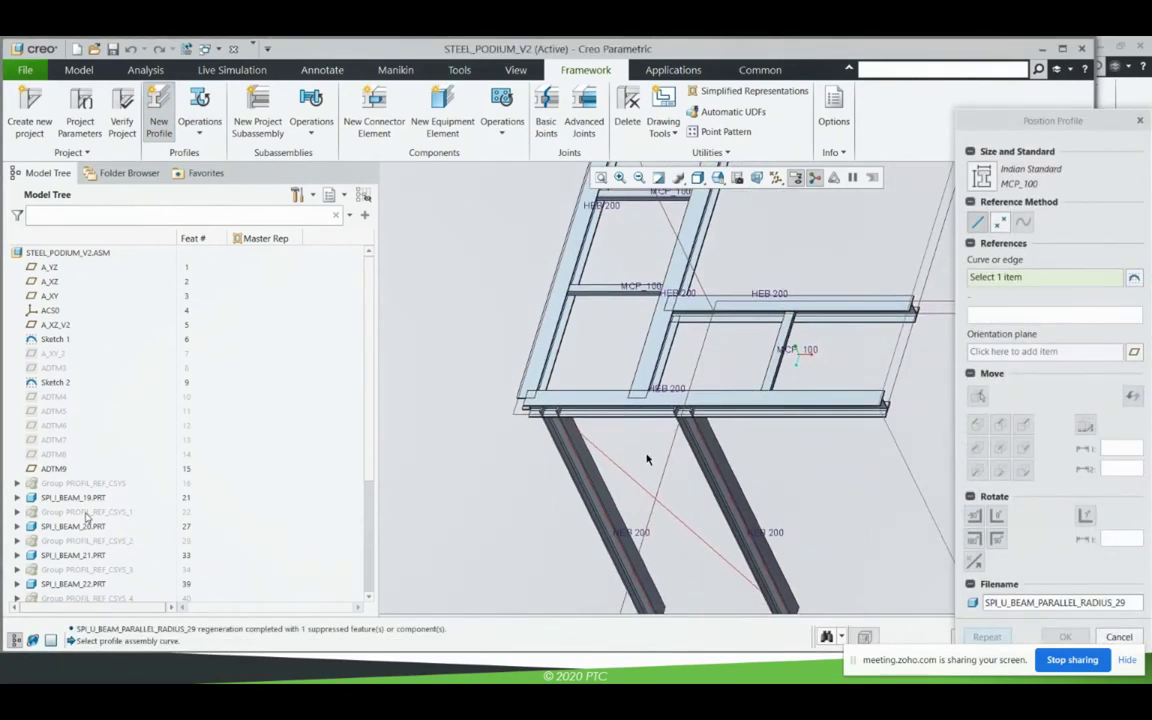
left_click(633, 483)
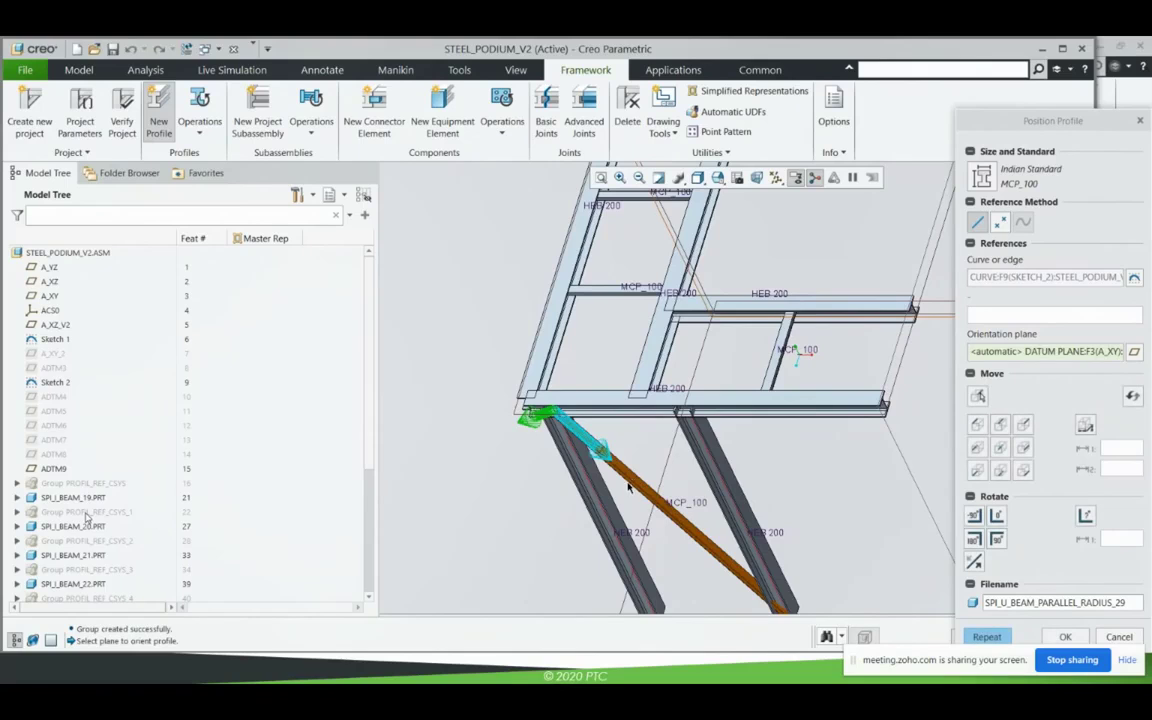
middle_click_drag(638, 473, 649, 467)
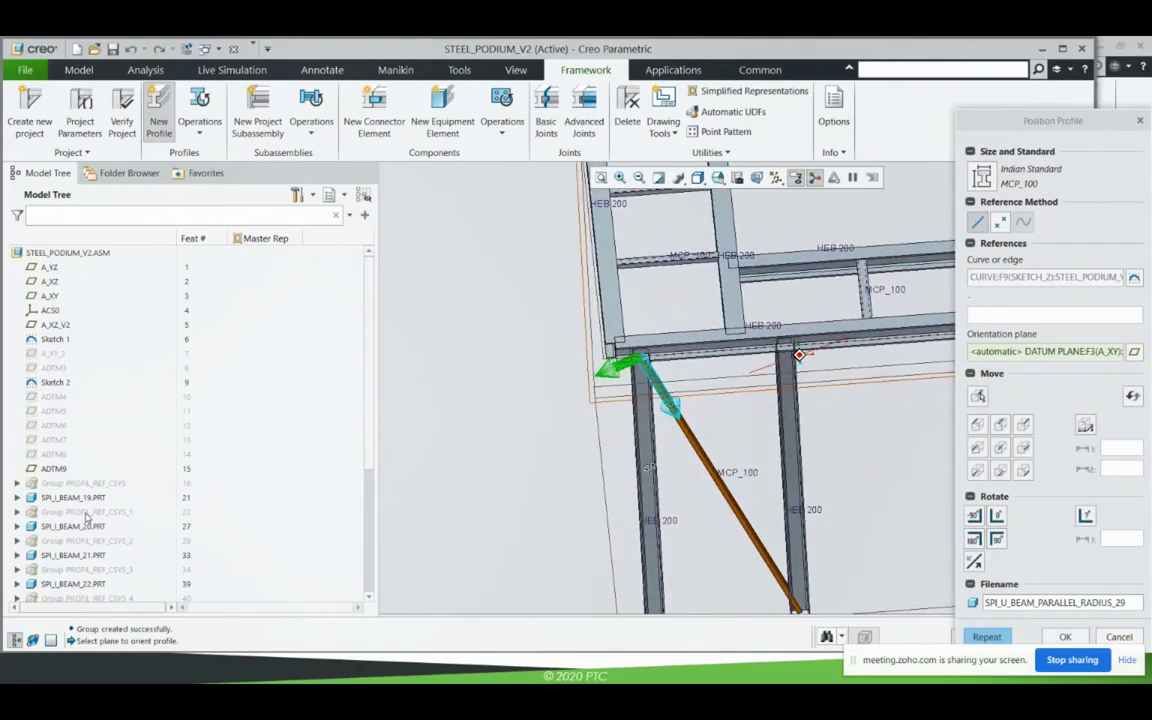
middle_click(732, 428)
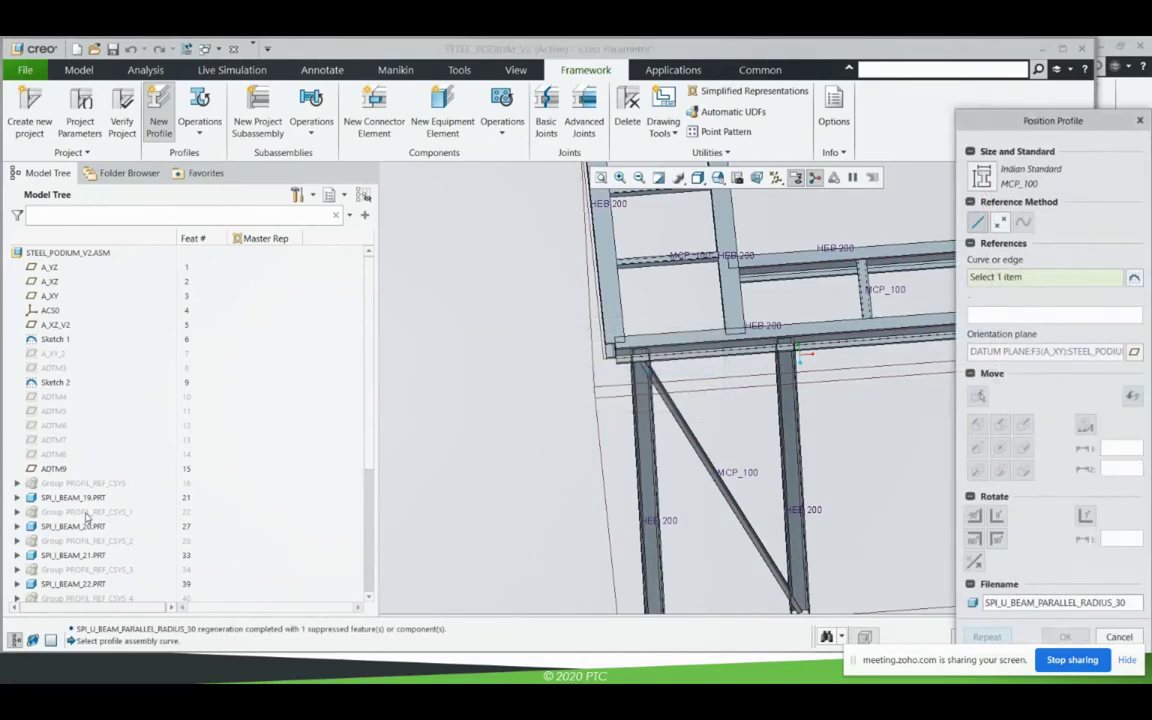
left_click(1119, 637)
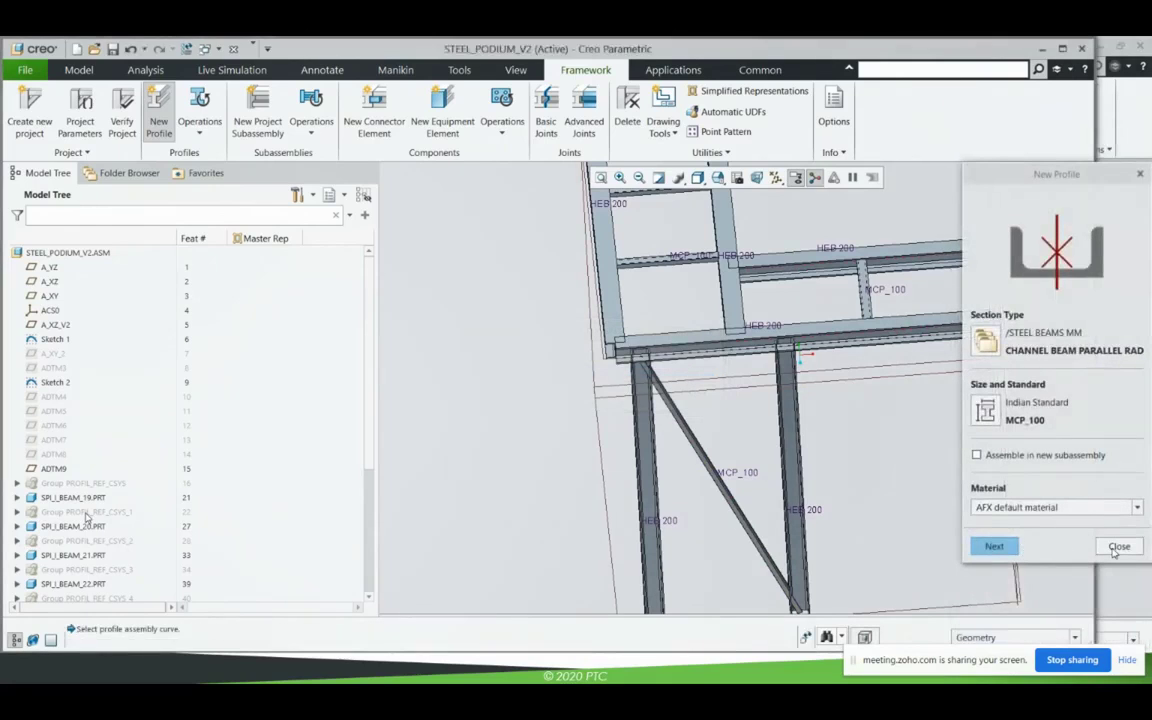
left_click(1118, 547)
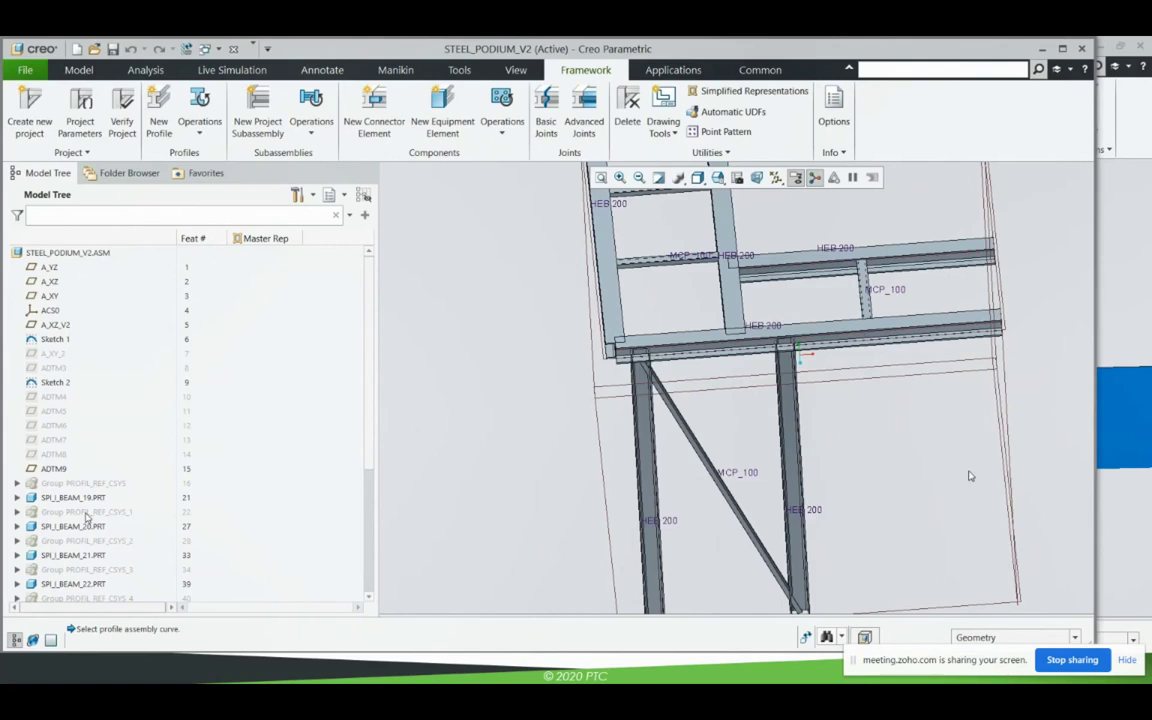
Create a basic corner joint between the nearer transverse HEB 200 beam and the outer longitudinal beam.
left_click(545, 112)
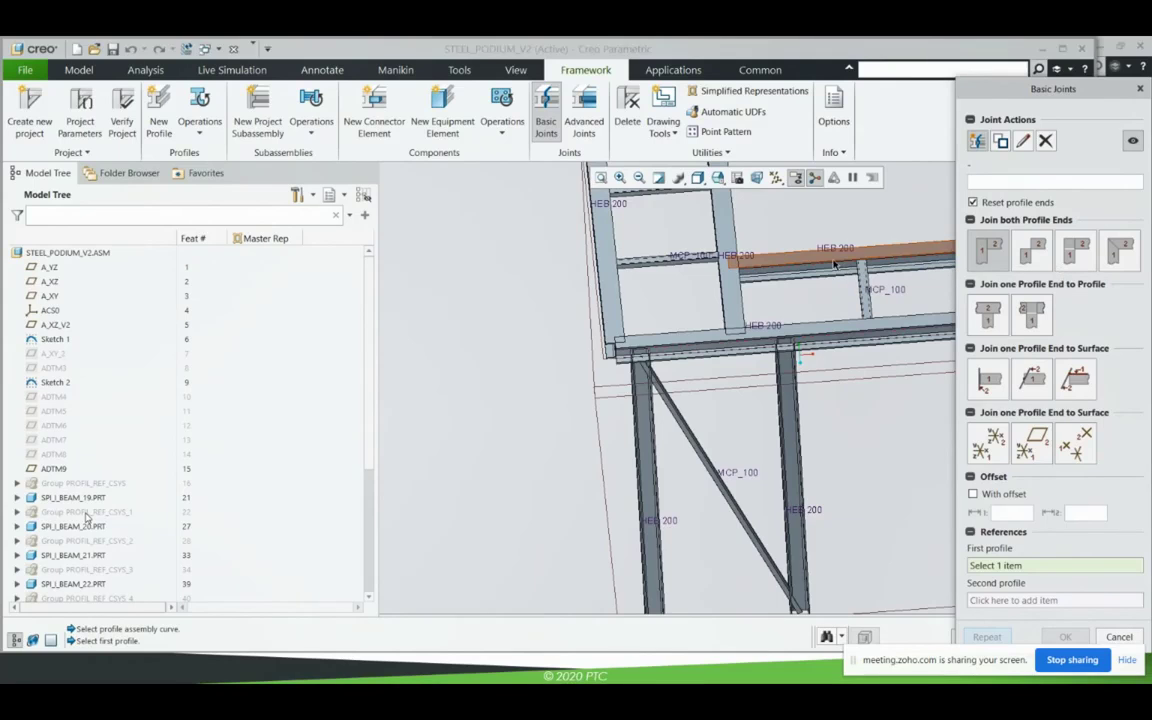
middle_click_drag(835, 263, 640, 418)
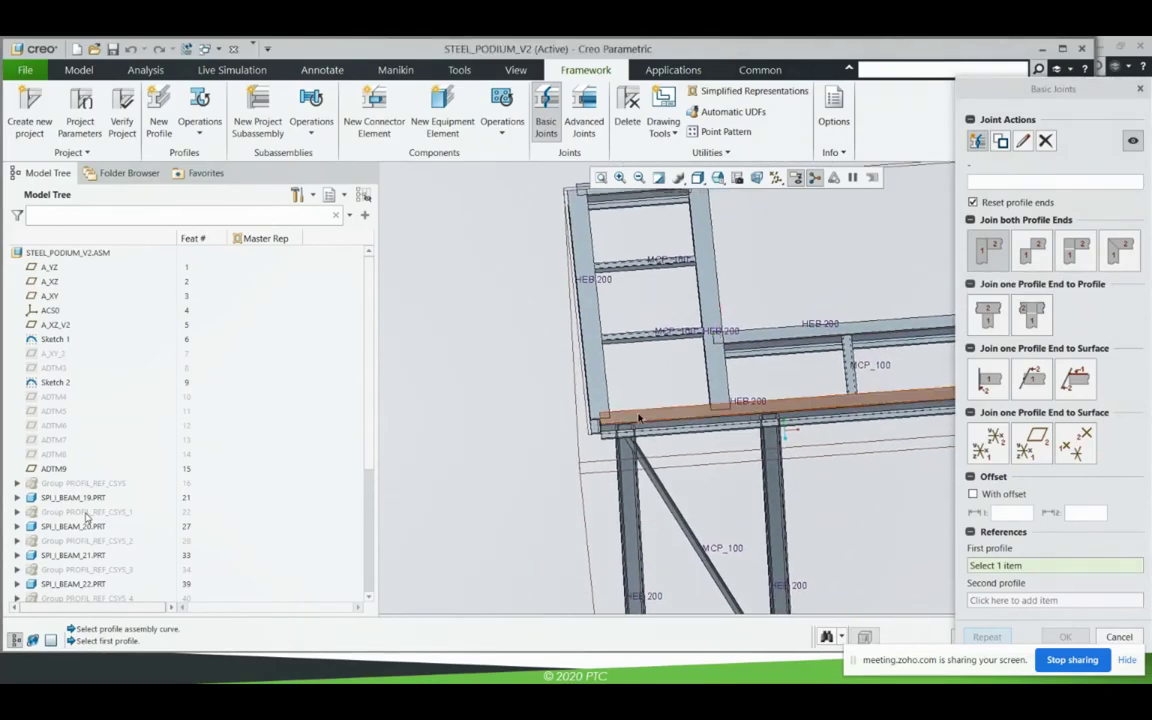
left_click(638, 418)
left_click(588, 340)
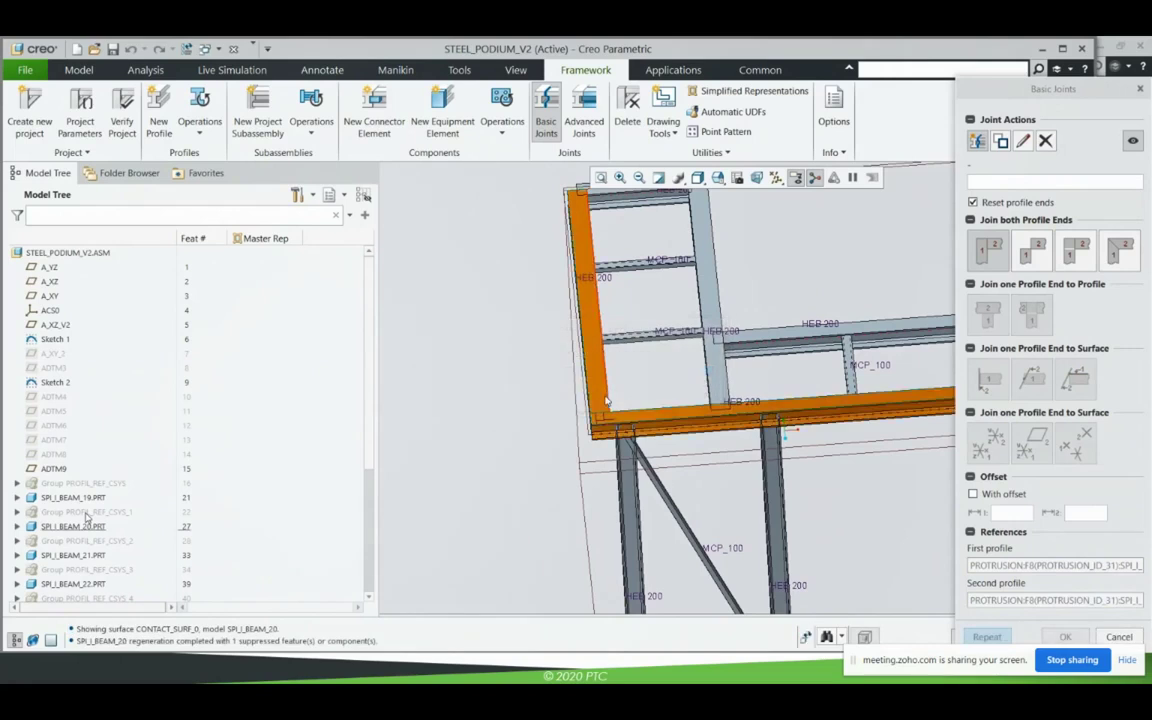
middle_click_drag(655, 369, 647, 416, "shift")
middle_click(609, 280)
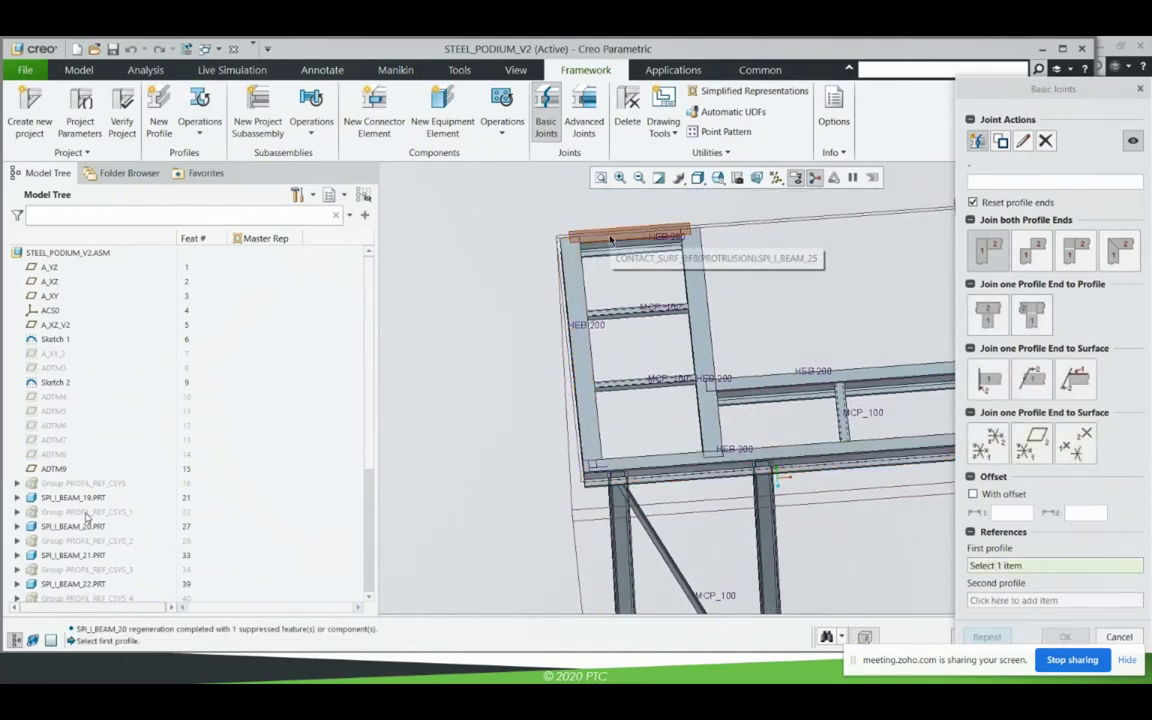
Create corner joints between the short far-end HEB 200 cross beam and both longitudinal beams.
left_click(610, 238)
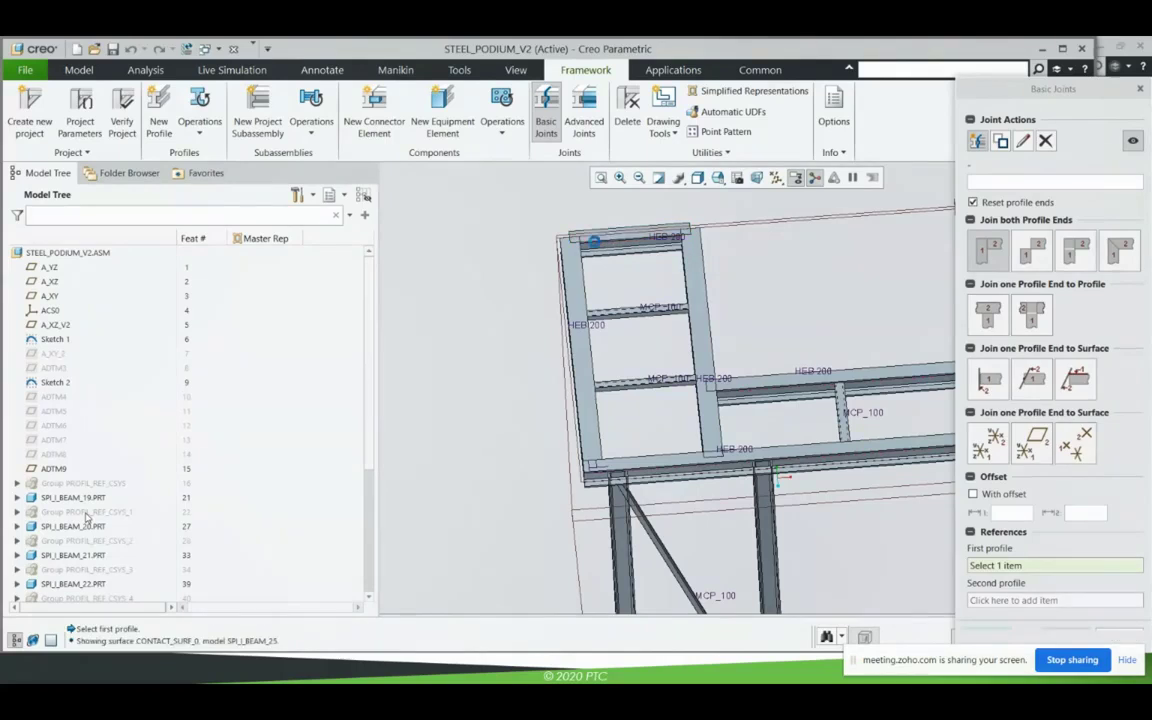
middle_click(735, 270)
left_click(675, 232)
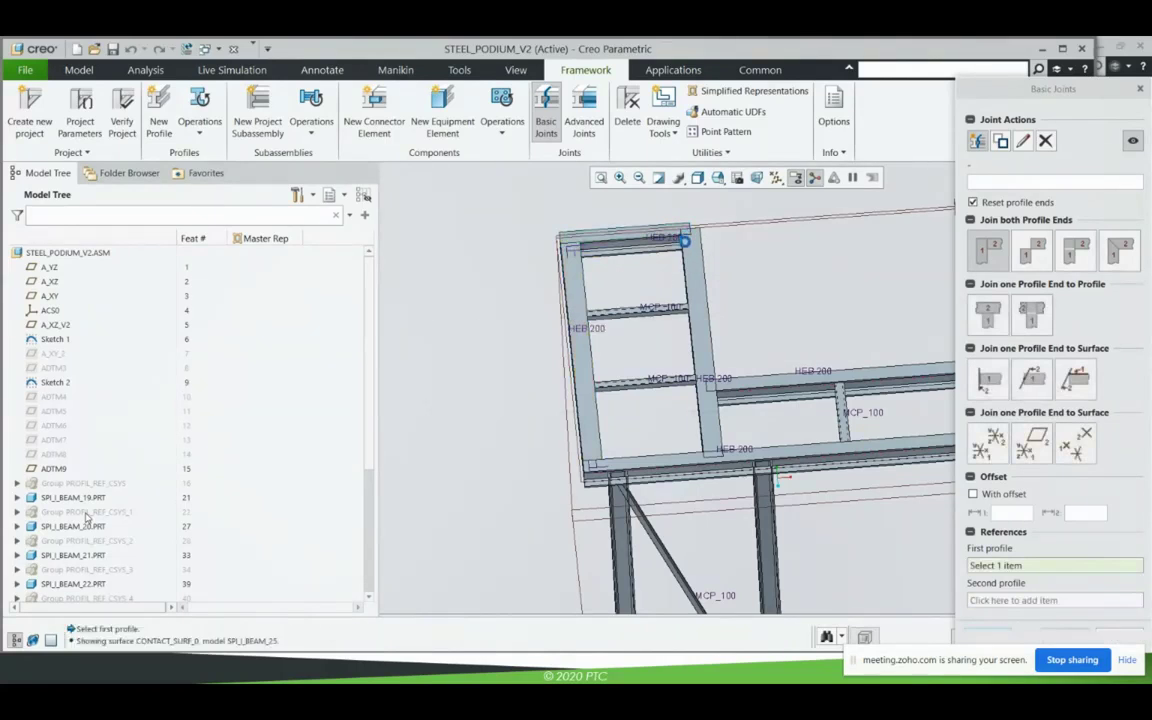
left_click(693, 250)
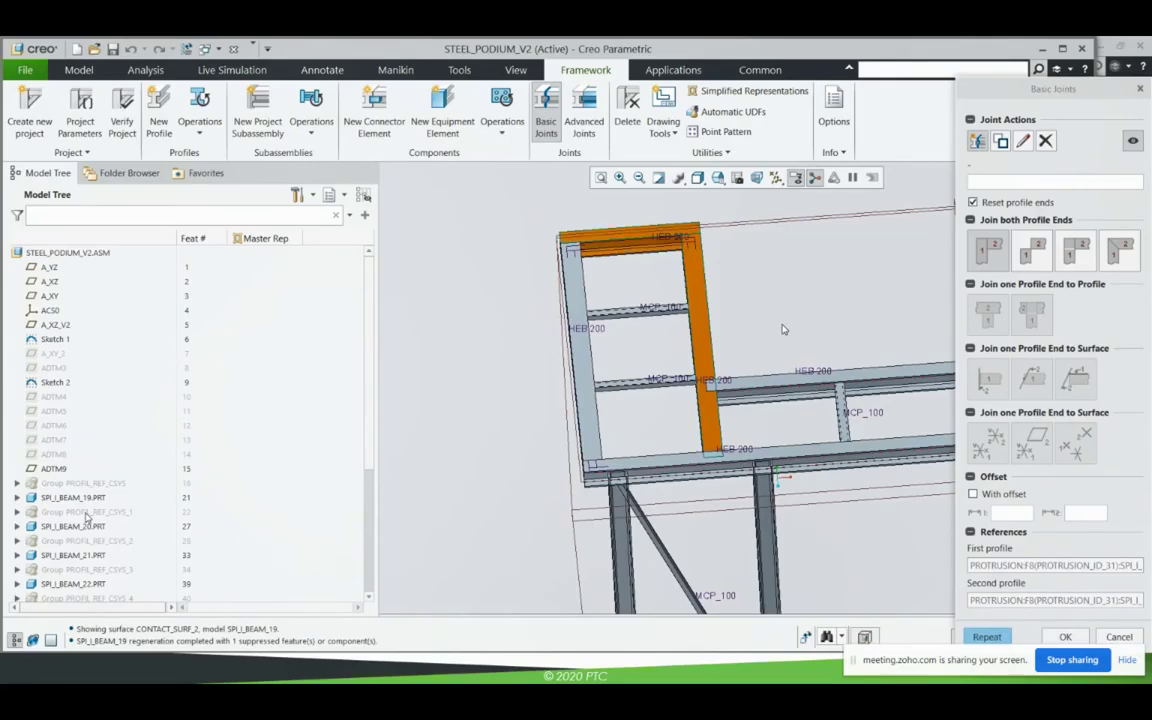
middle_click(788, 330)
Join the end of the farther transverse HEB 200 beam to the inner longitudinal beam with a one-end profile-to-profile joint.
left_click(988, 314)
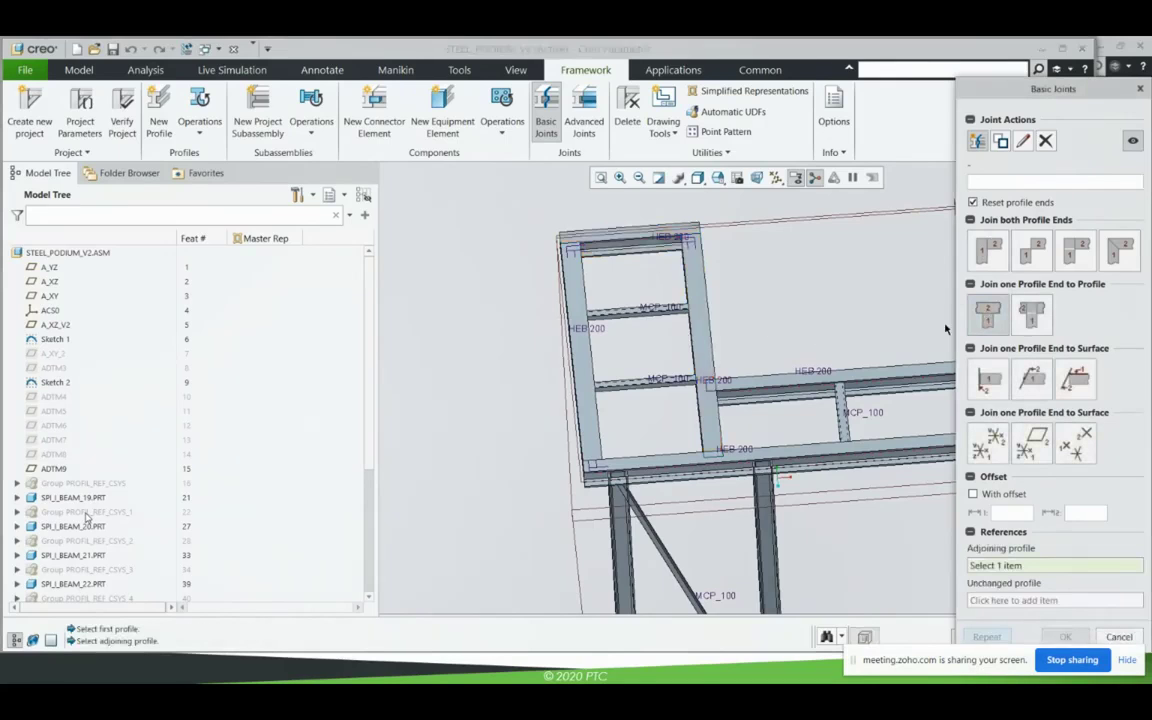
scroll(767, 349, "down", 2)
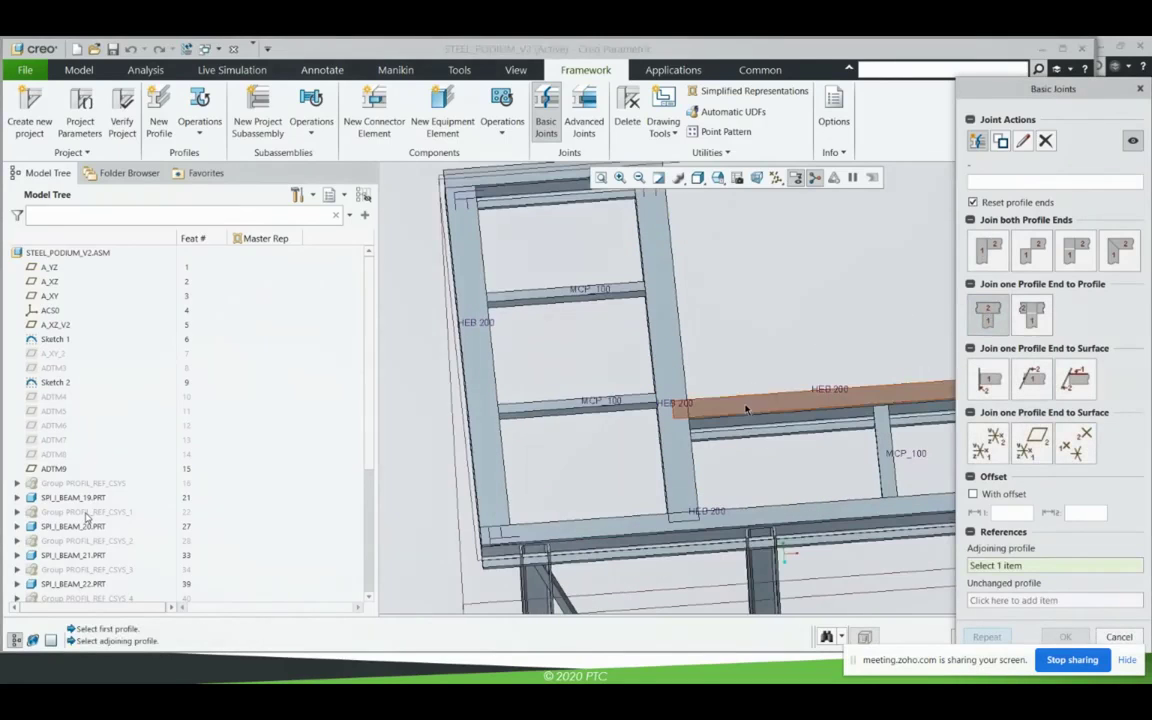
left_click(746, 406)
left_click(674, 386)
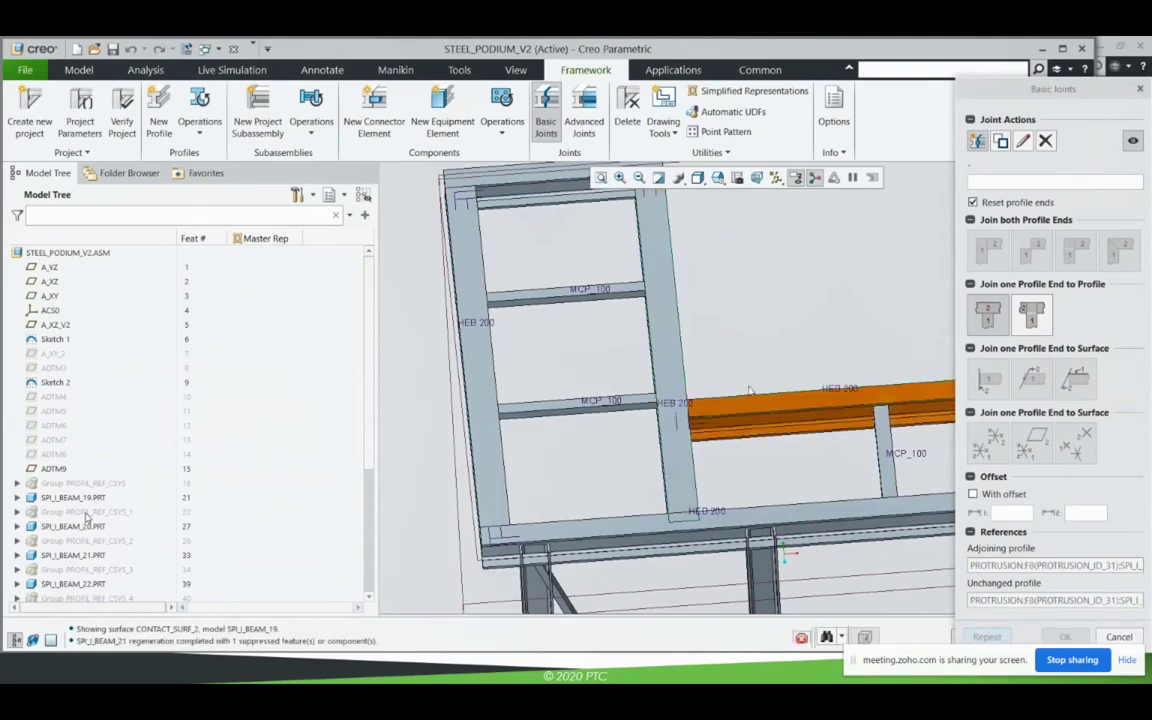
middle_click(741, 460)
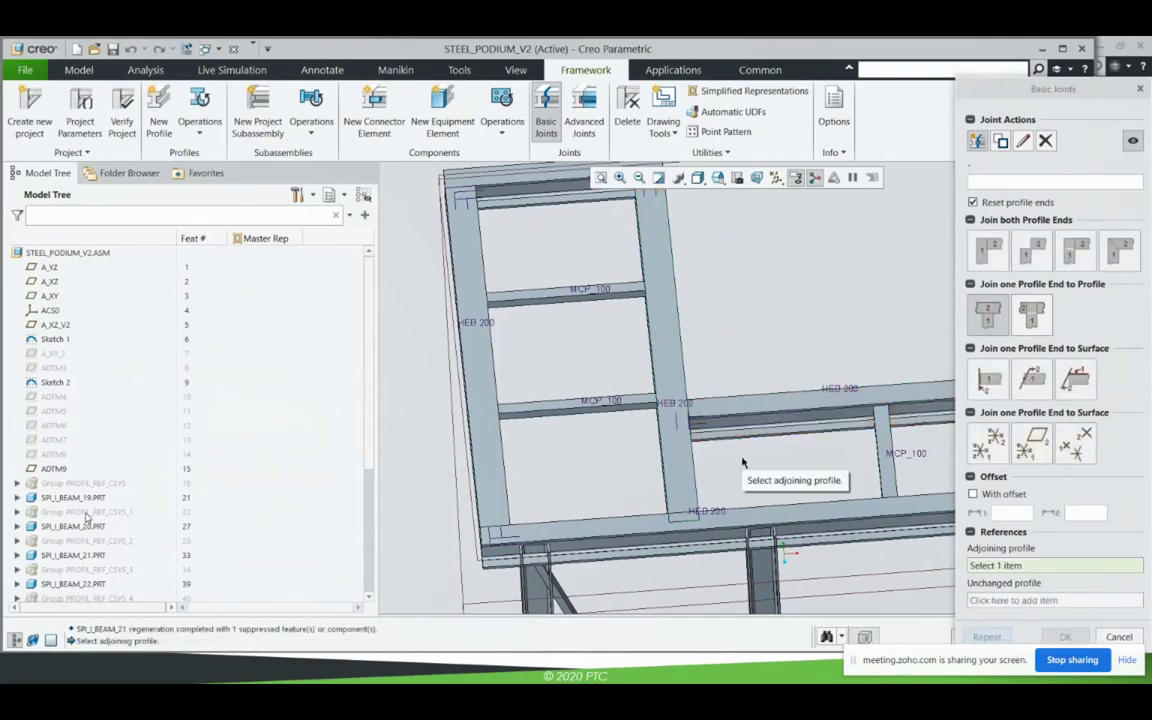
Join the near end of the inner longitudinal HEB 200 beam to the nearer transverse beam.
left_click(732, 519)
left_click(678, 495)
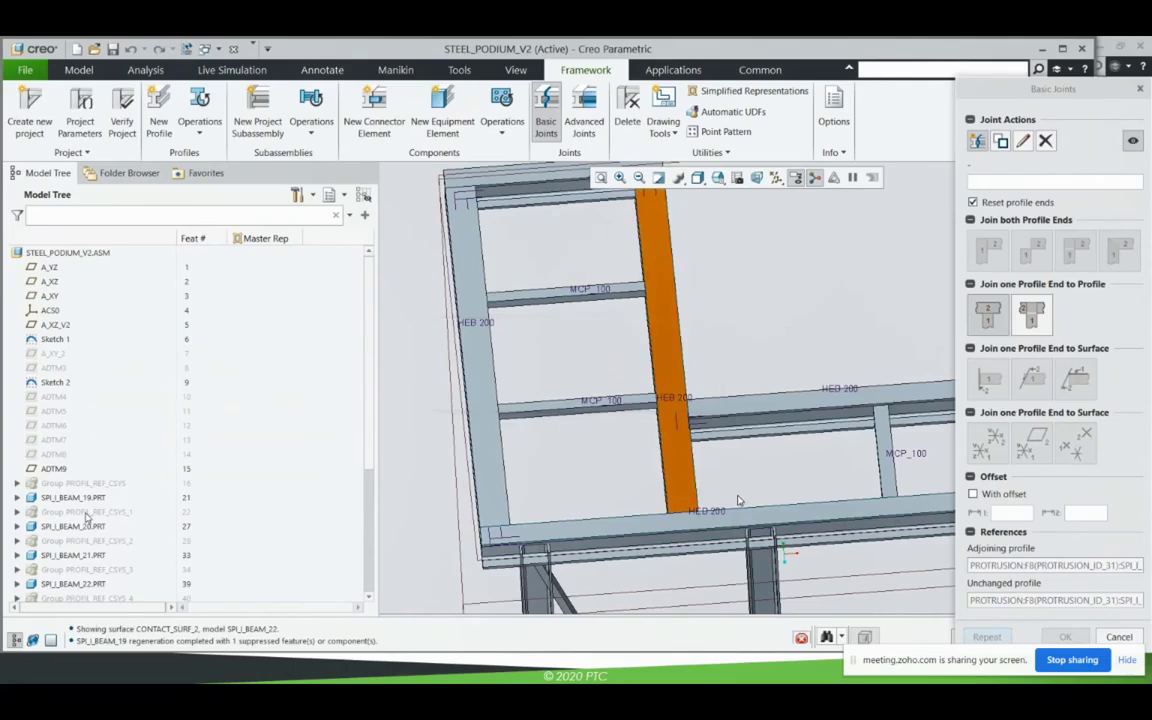
middle_click_drag(770, 473, 652, 441, "shift")
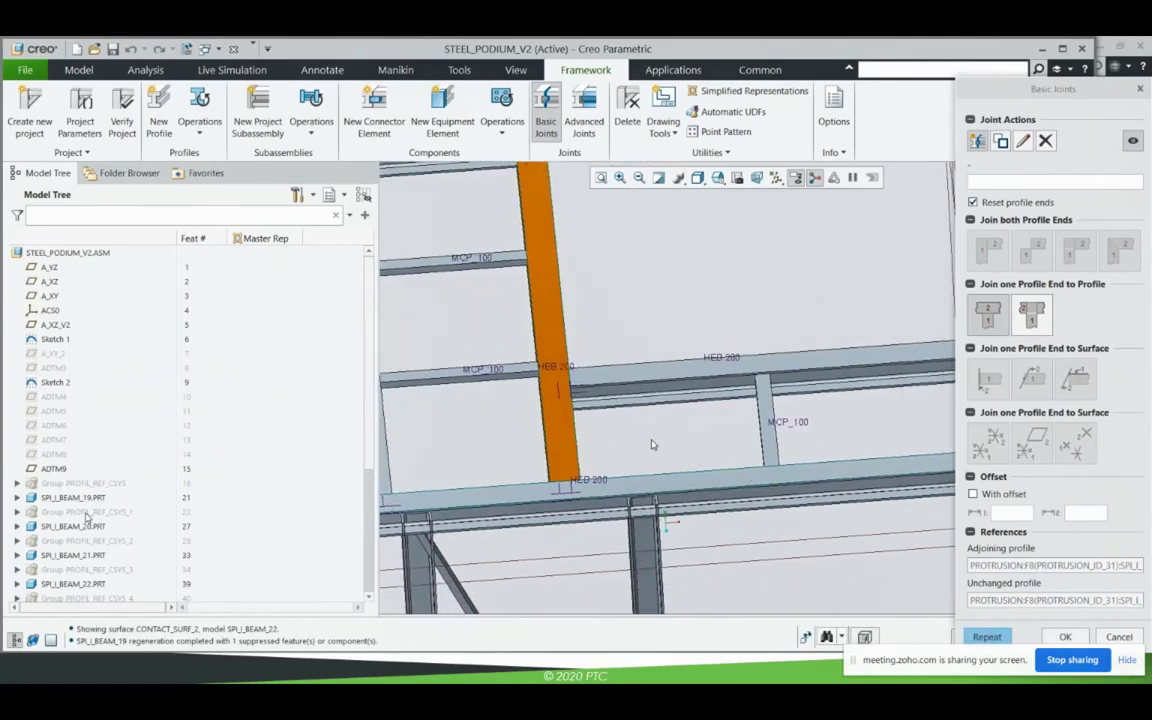
middle_click(652, 440)
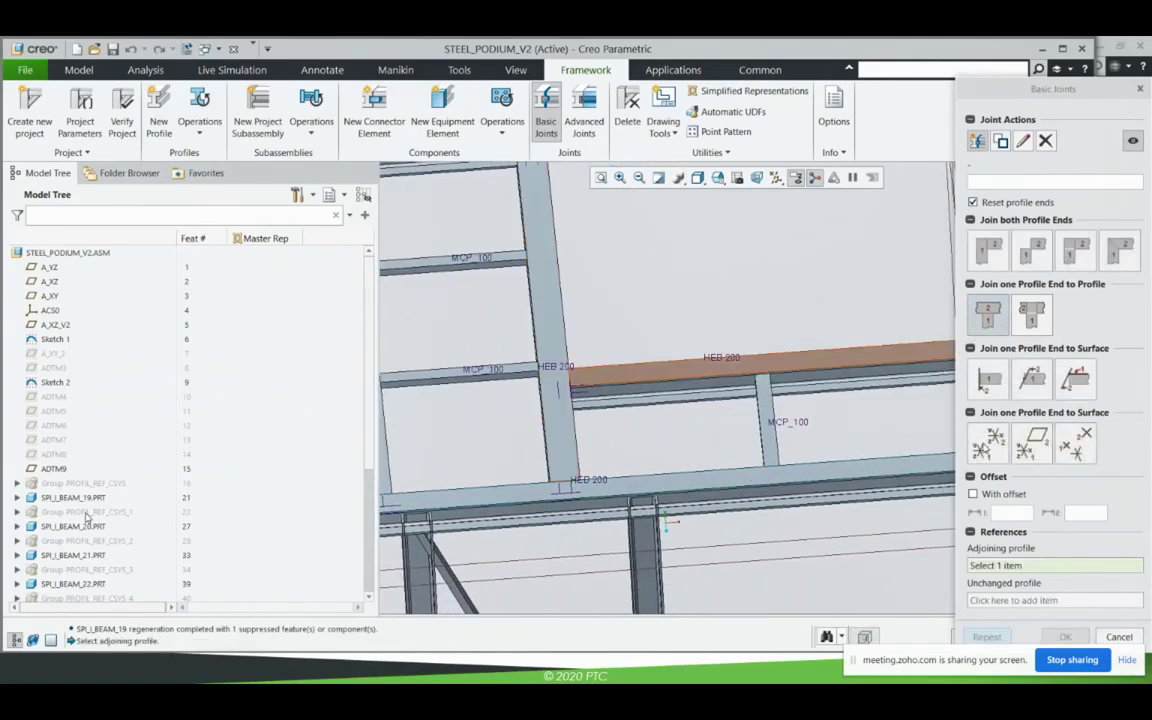
Join the farther intermediate MCP_100 channel's end to the inner longitudinal beam with an offset of 10.
left_click(974, 494)
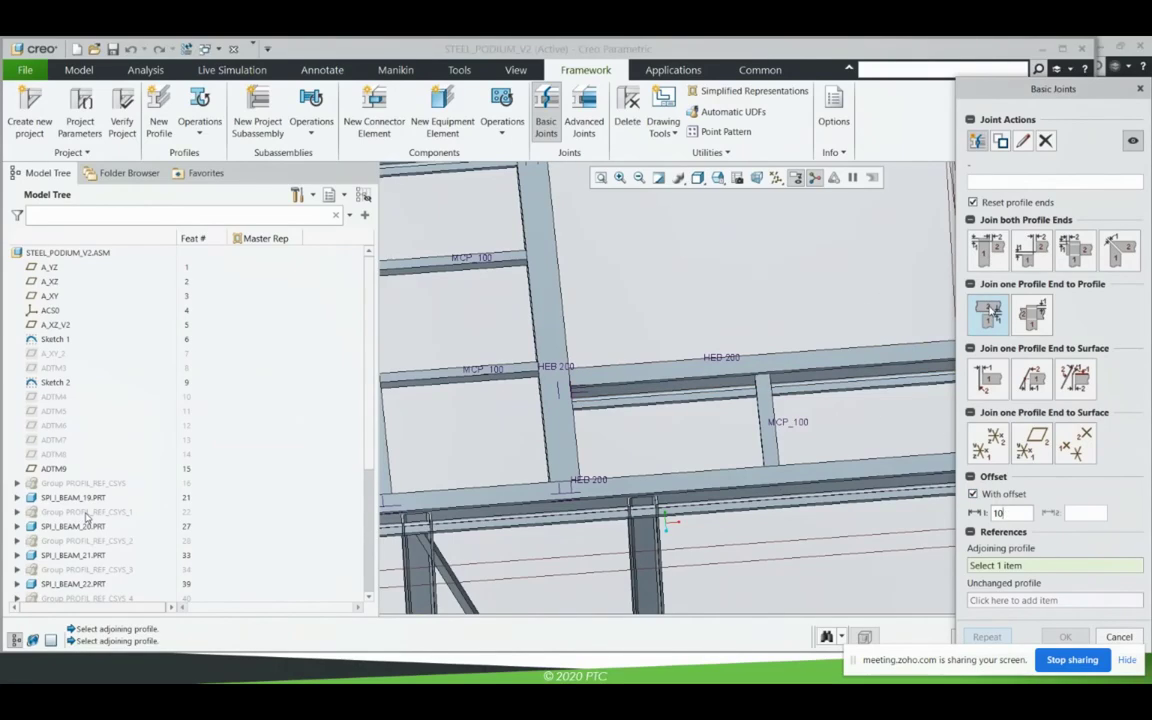
middle_click_drag(540, 290, 635, 330, "shift")
left_click(542, 282)
left_click(641, 322)
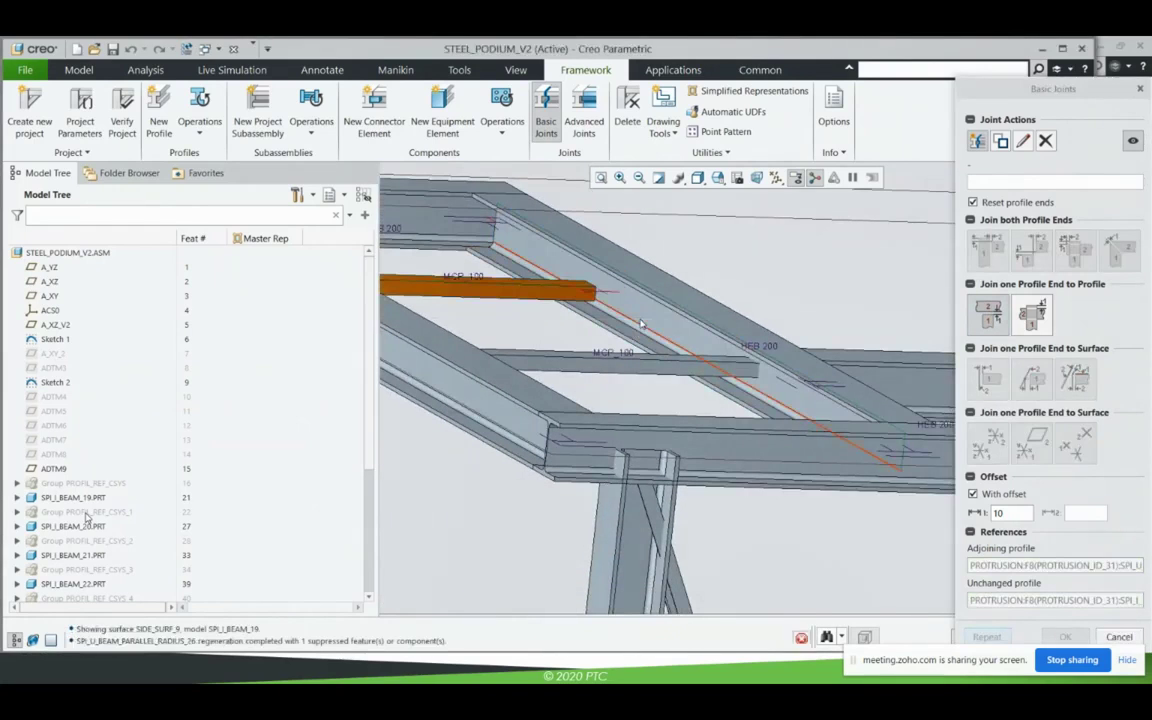
middle_click(624, 336)
Join the nearer intermediate MCP_100 channel's end to the inner longitudinal beam using the same offset of 10.
scroll(681, 348, "down", 1)
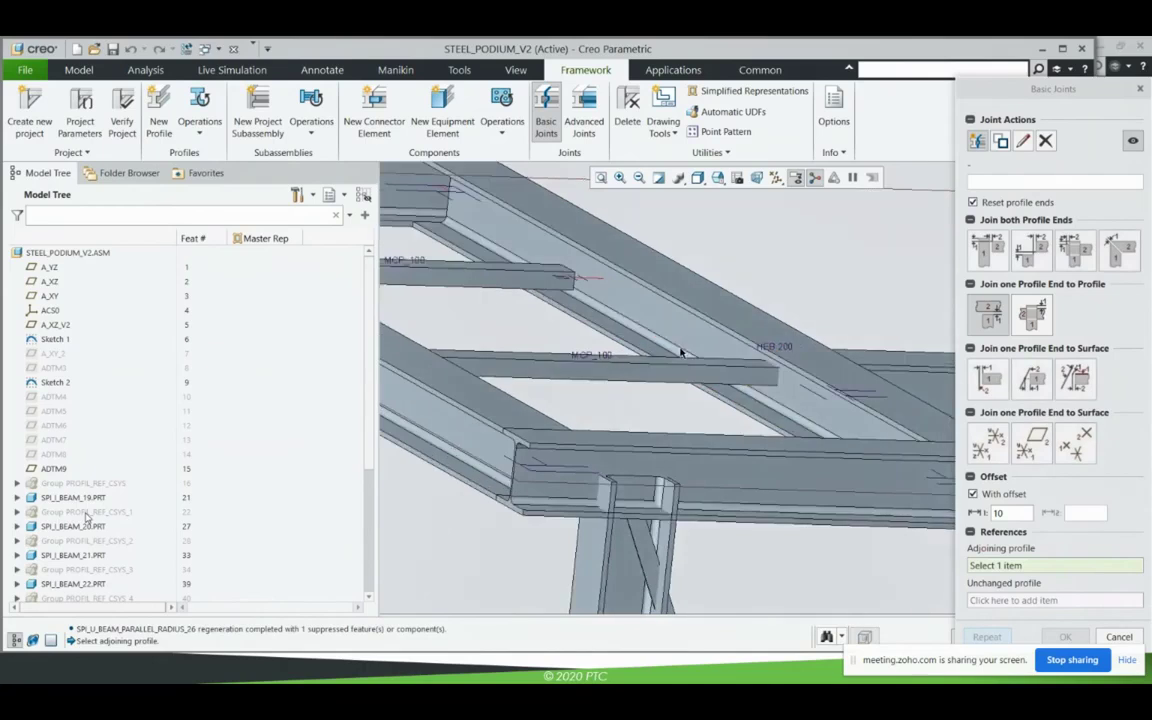
left_click(675, 367)
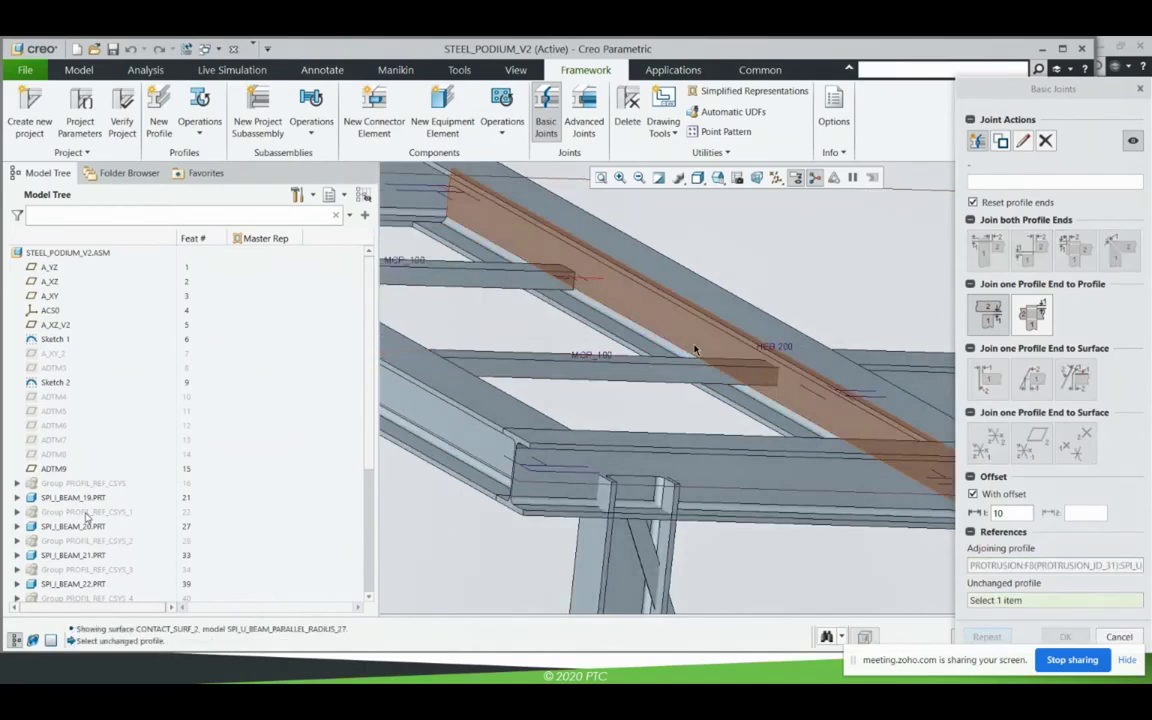
left_click(694, 347)
scroll(694, 346, "up", 2)
middle_click_drag(602, 385, 756, 440)
middle_click(702, 401)
Join the short linking MCP_100 channel to the farther transverse HEB 200 beam with the offset of 10, and end the joint command.
left_click(754, 441)
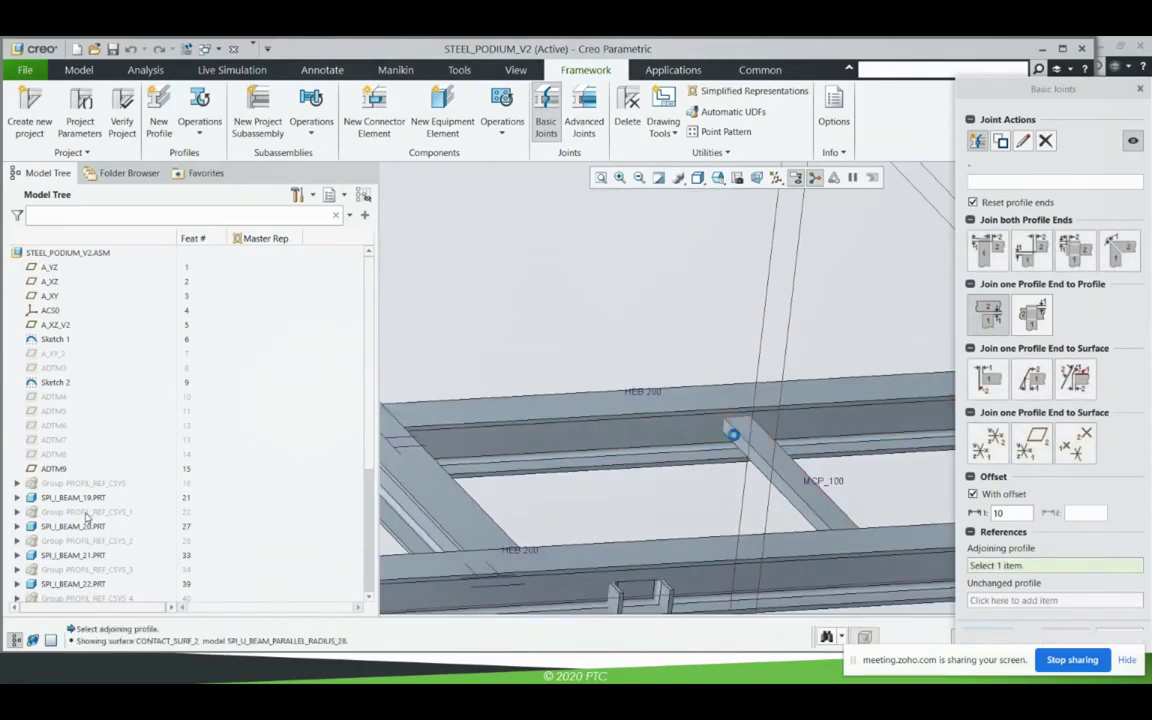
left_click(720, 440)
scroll(720, 440, "up", 3)
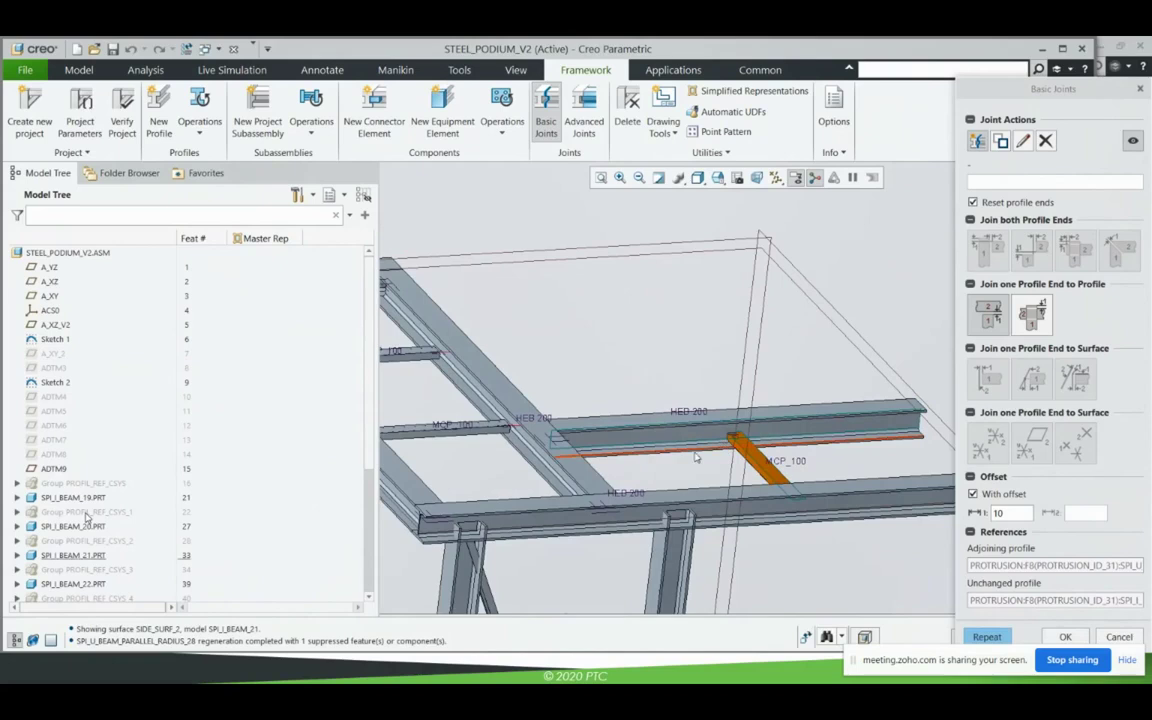
middle_click_drag(695, 454, 757, 447, "shift")
middle_click_drag(679, 446, 600, 440)
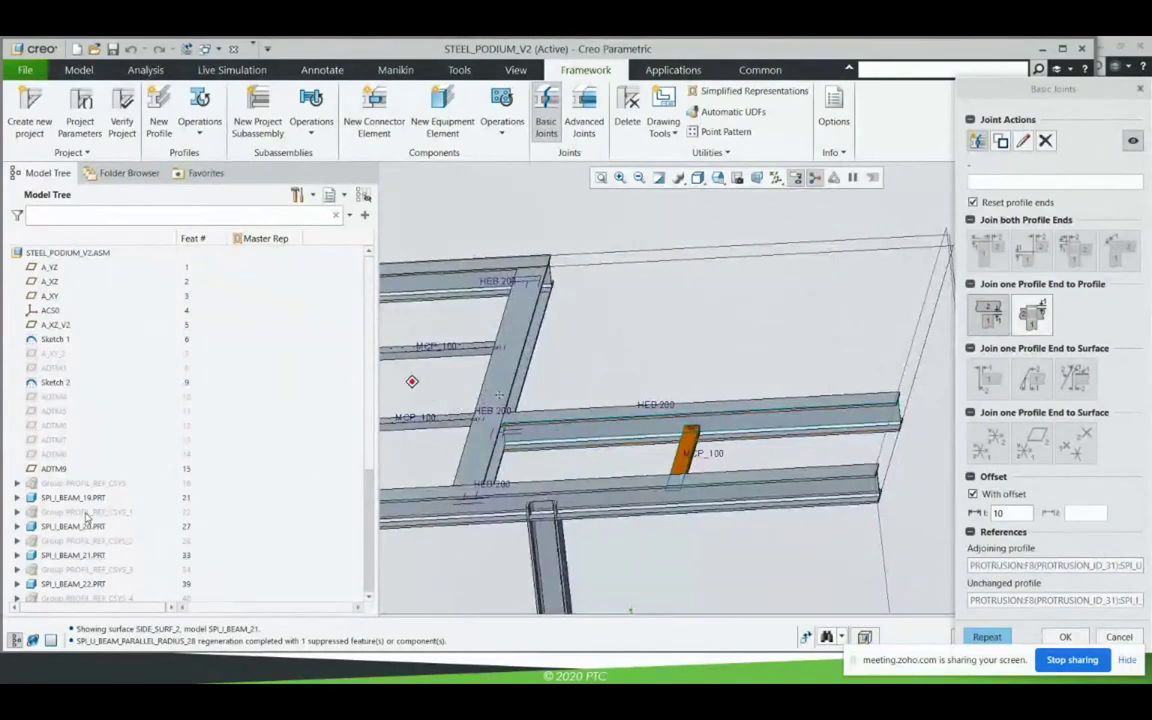
middle_click_drag(414, 383, 630, 418, "shift")
scroll(597, 438, "down", 3)
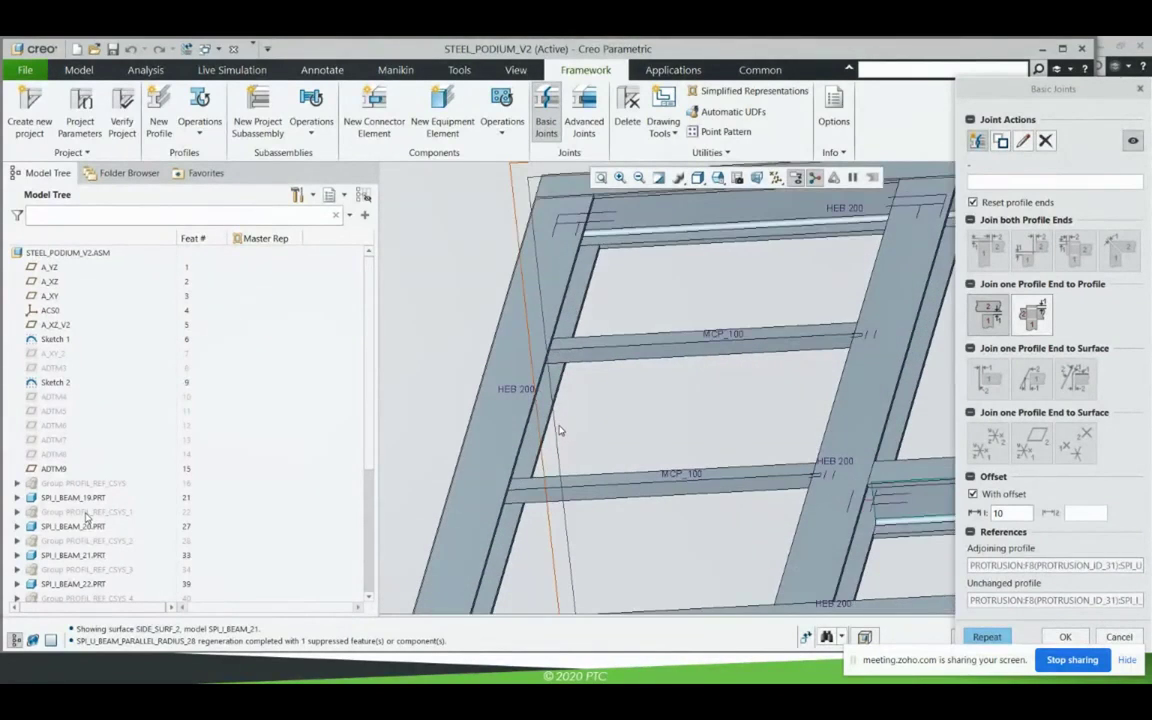
middle_click(560, 430)
middle_click_drag(560, 430, 885, 385)
scroll(891, 376, "down", 3)
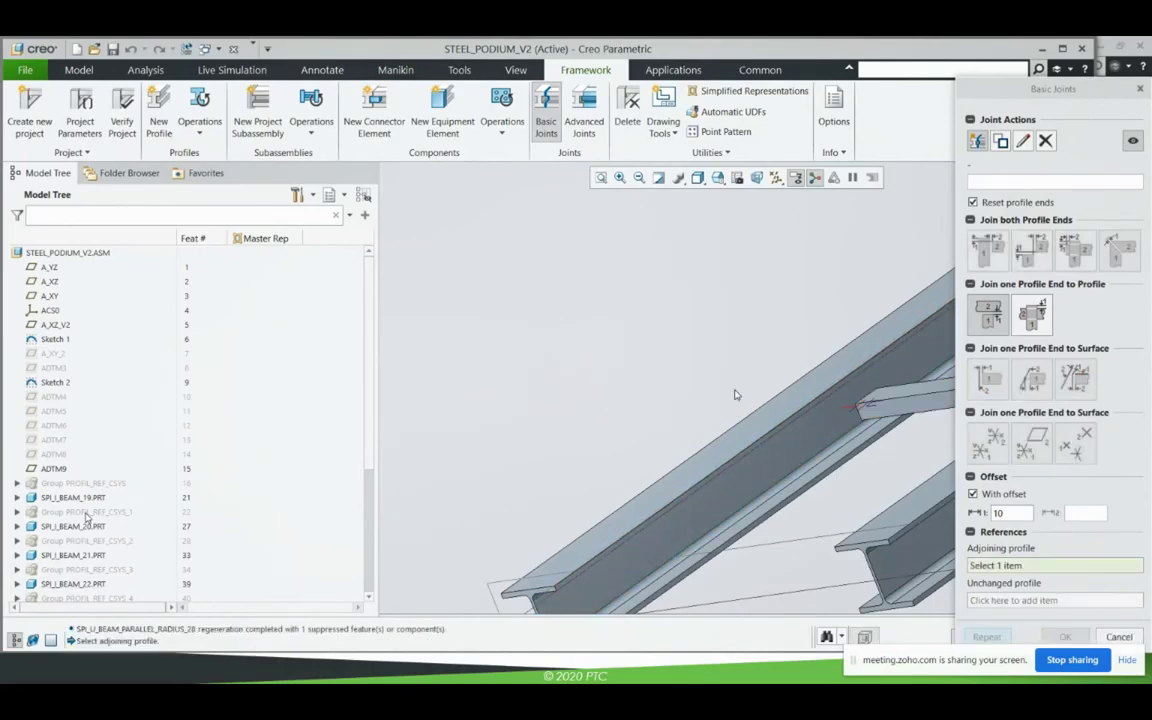
scroll(735, 395, "down", 5)
scroll(681, 343, "up", 3)
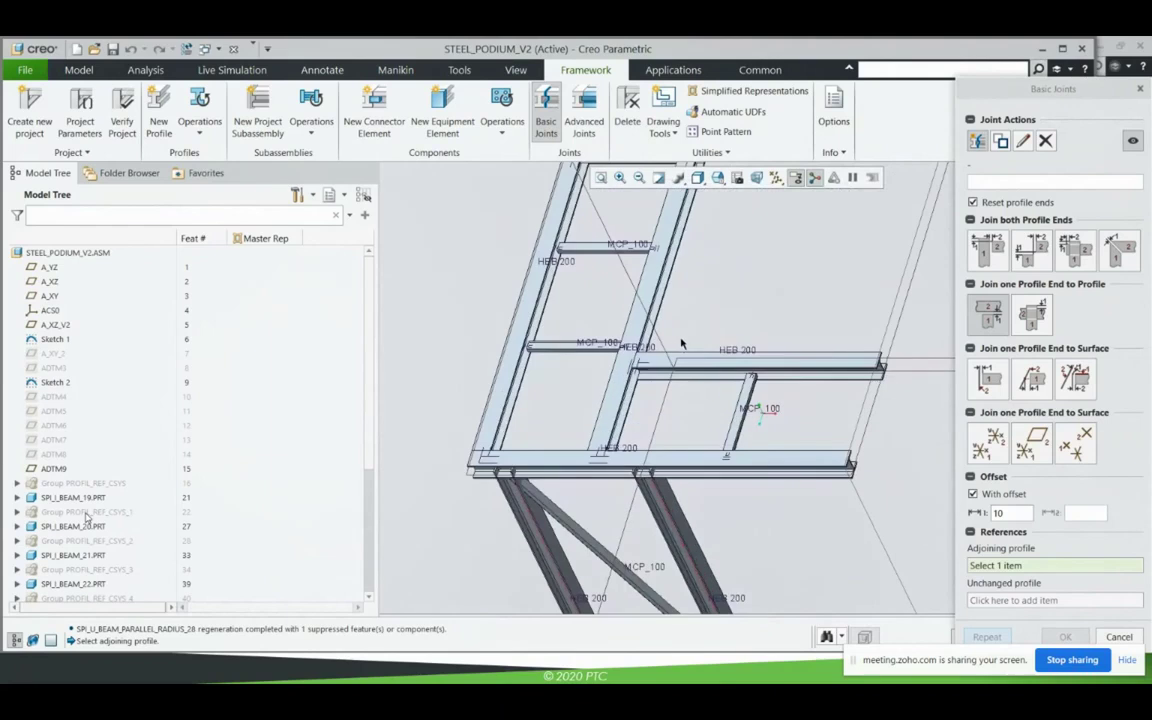
left_click(1112, 636)
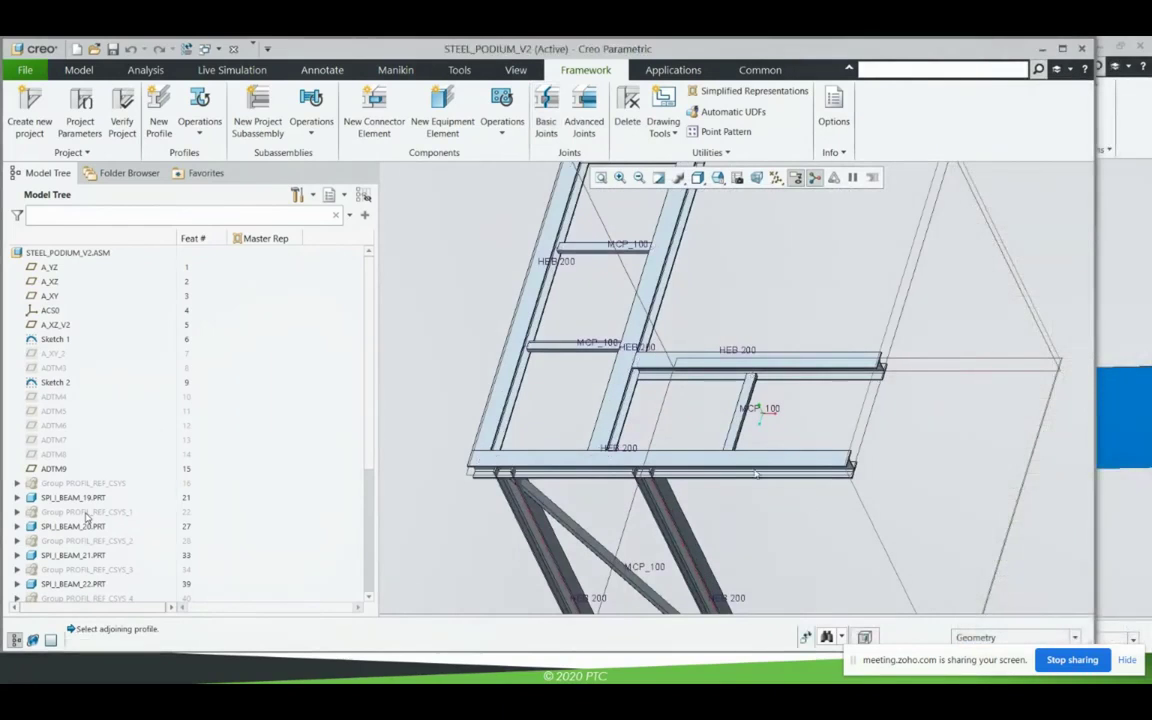
Move the farther intermediate MCP_100 channel to align with the top face of the outer longitudinal HEB 200 beam.
scroll(610, 260, "up", 4)
left_click(583, 305)
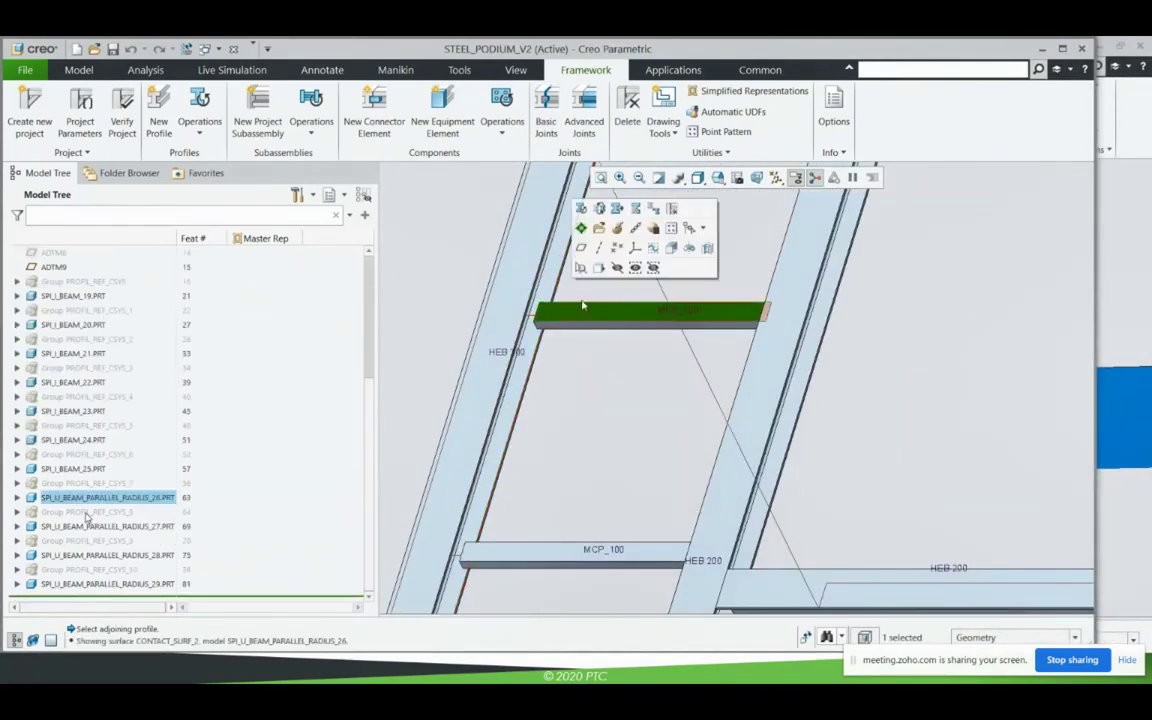
left_click(617, 208)
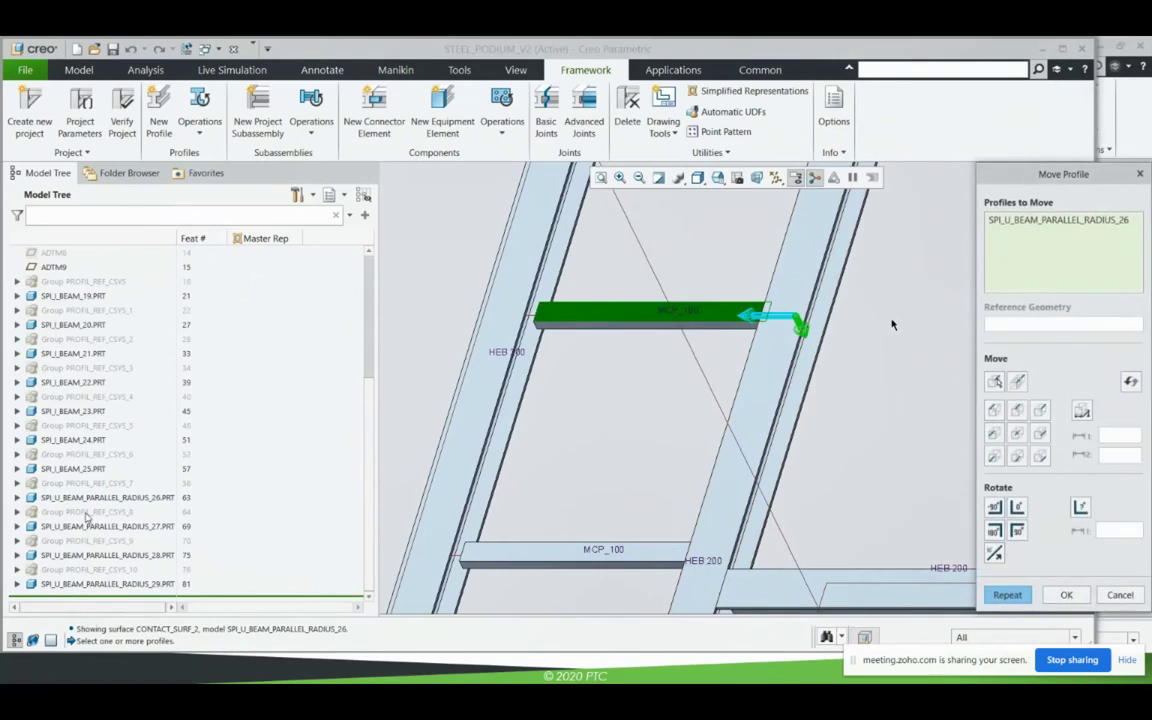
left_click(1017, 380)
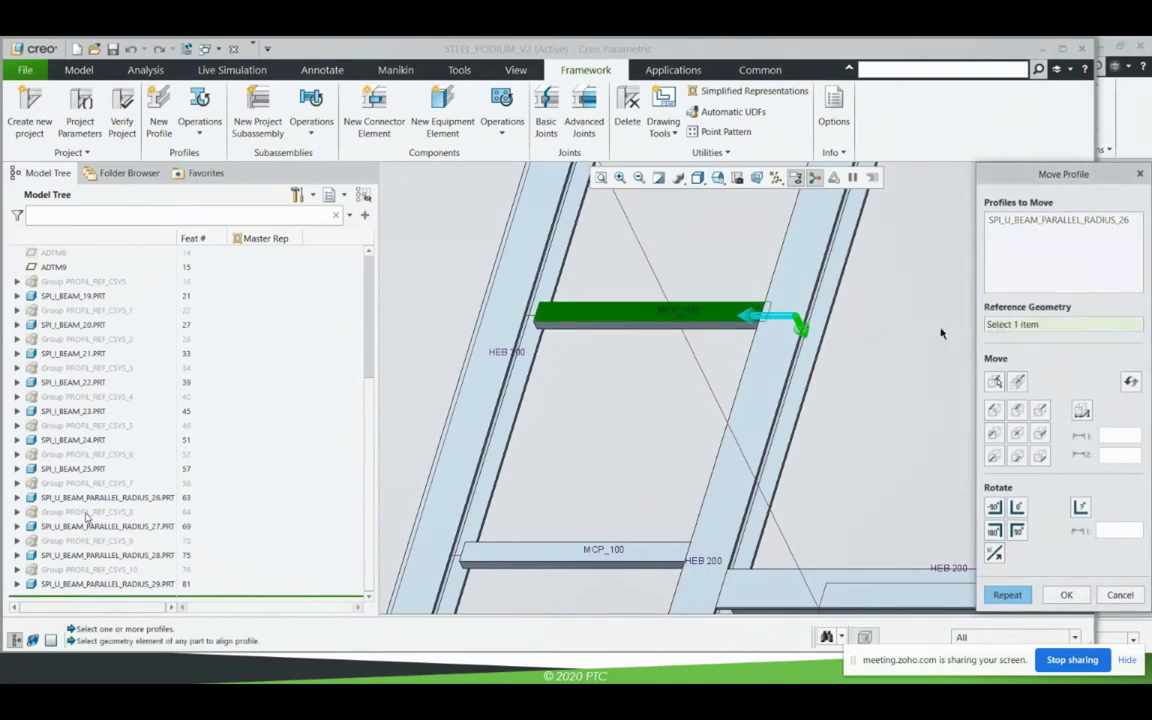
left_click(508, 289)
middle_click(630, 443)
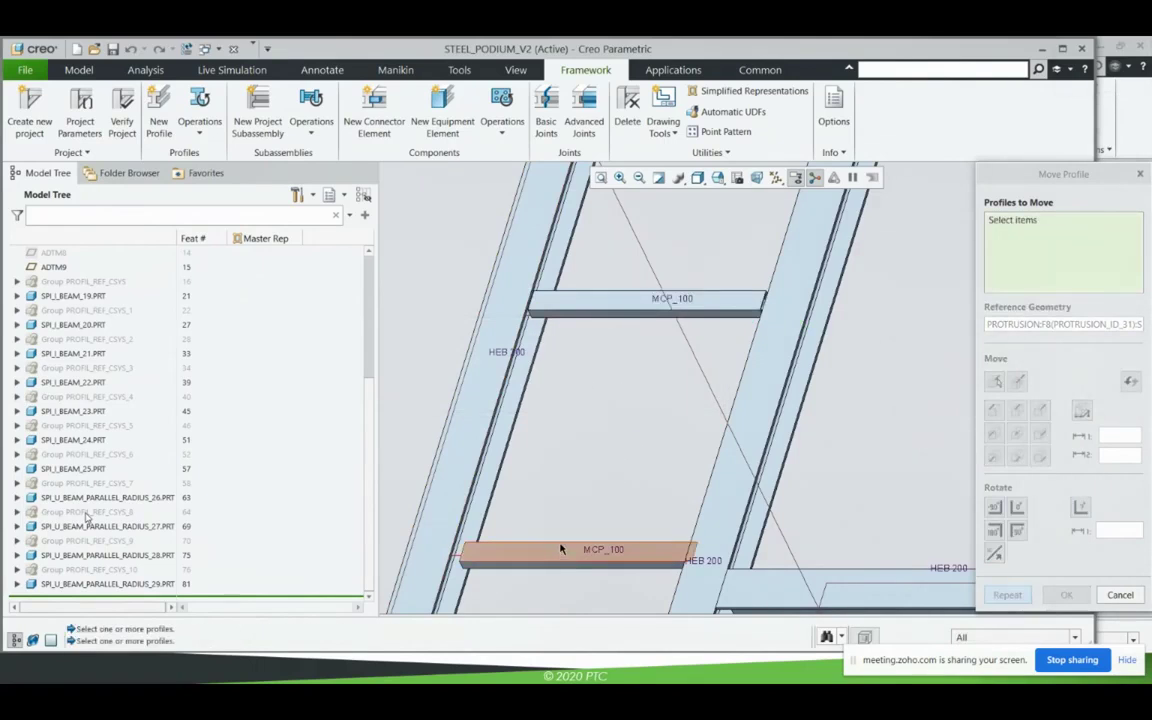
Align the nearer intermediate MCP_100 channel with the top face of the outer longitudinal HEB 200 beam.
left_click(535, 550)
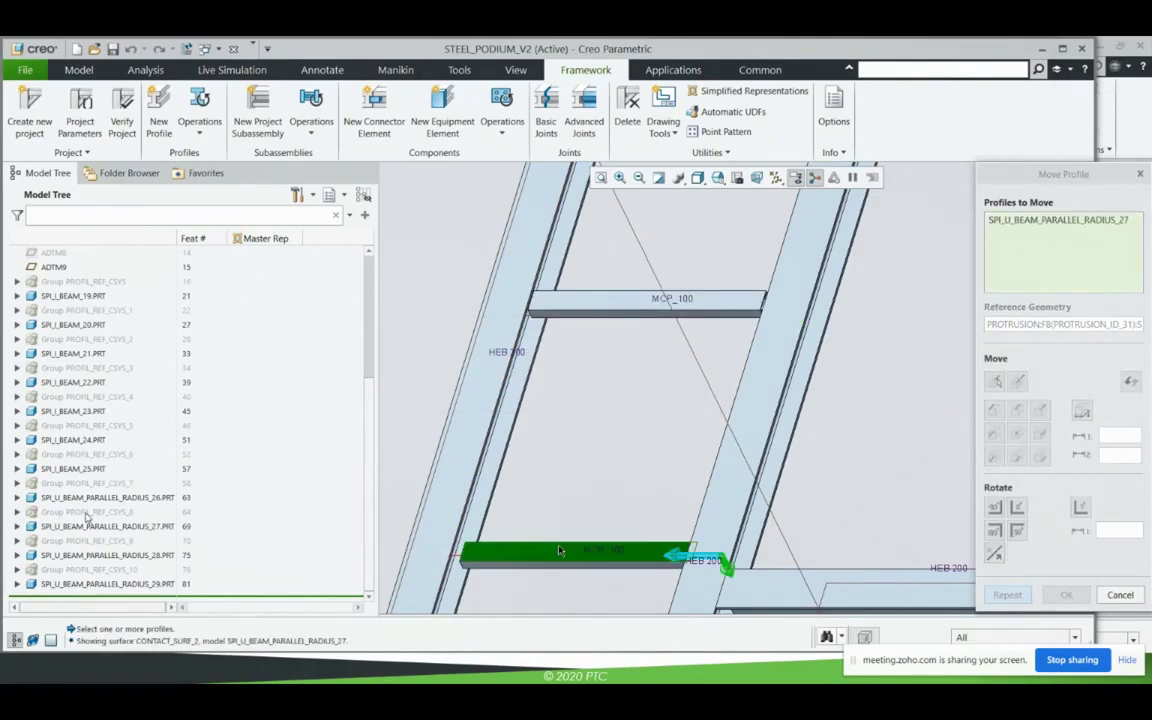
left_click(1019, 383)
left_click(471, 463)
scroll(473, 470, "up", 2)
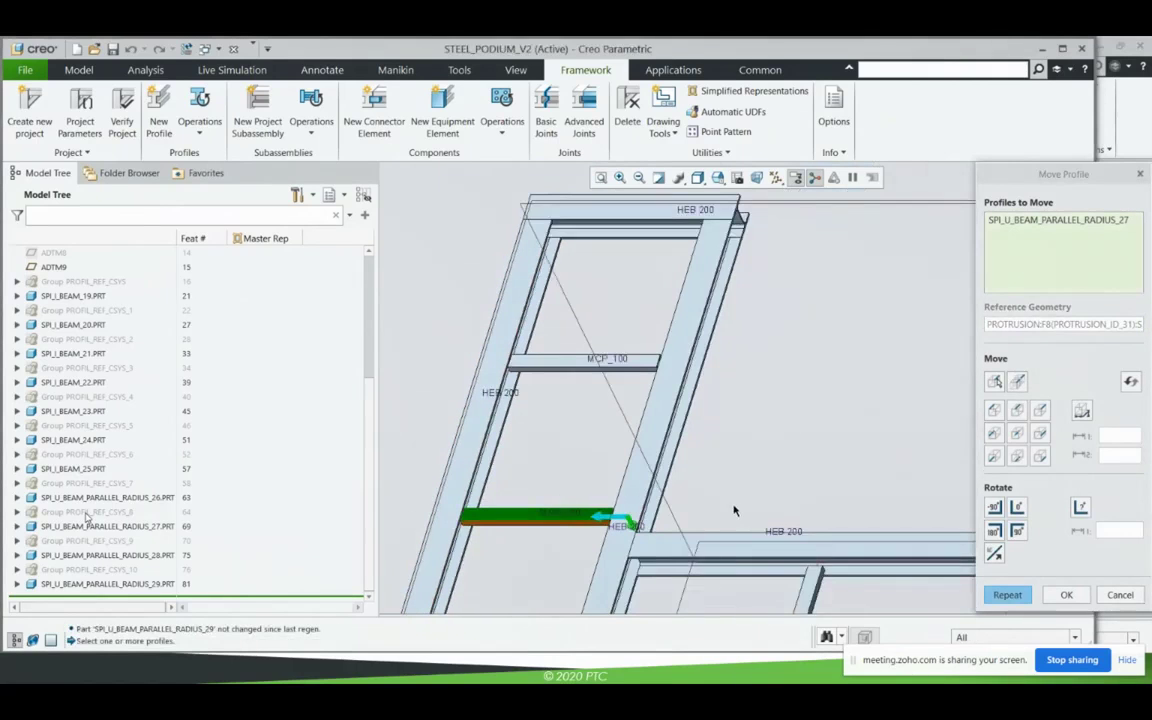
middle_click_drag(735, 511, 625, 391, "shift")
middle_click(707, 427)
Align the short linking MCP_100 channel with the farther transverse HEB 200 beam's top face, and end the profile move.
scroll(708, 427, "down", 2)
left_click(707, 494)
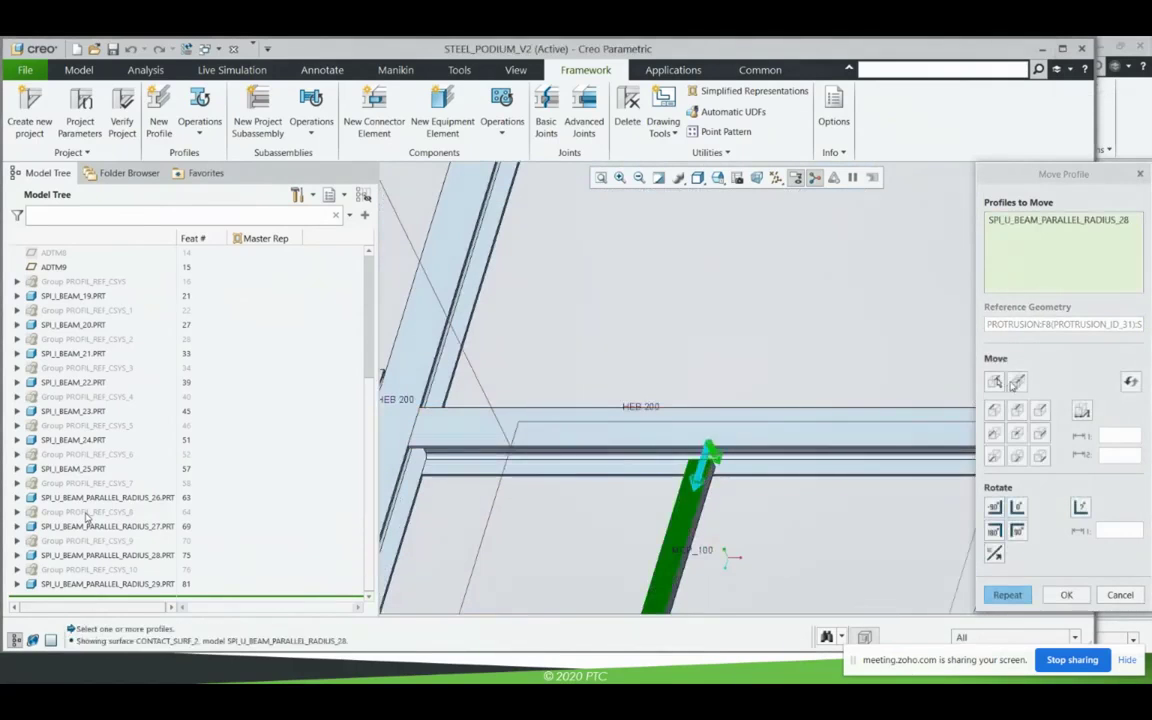
left_click(1014, 384)
left_click(727, 426)
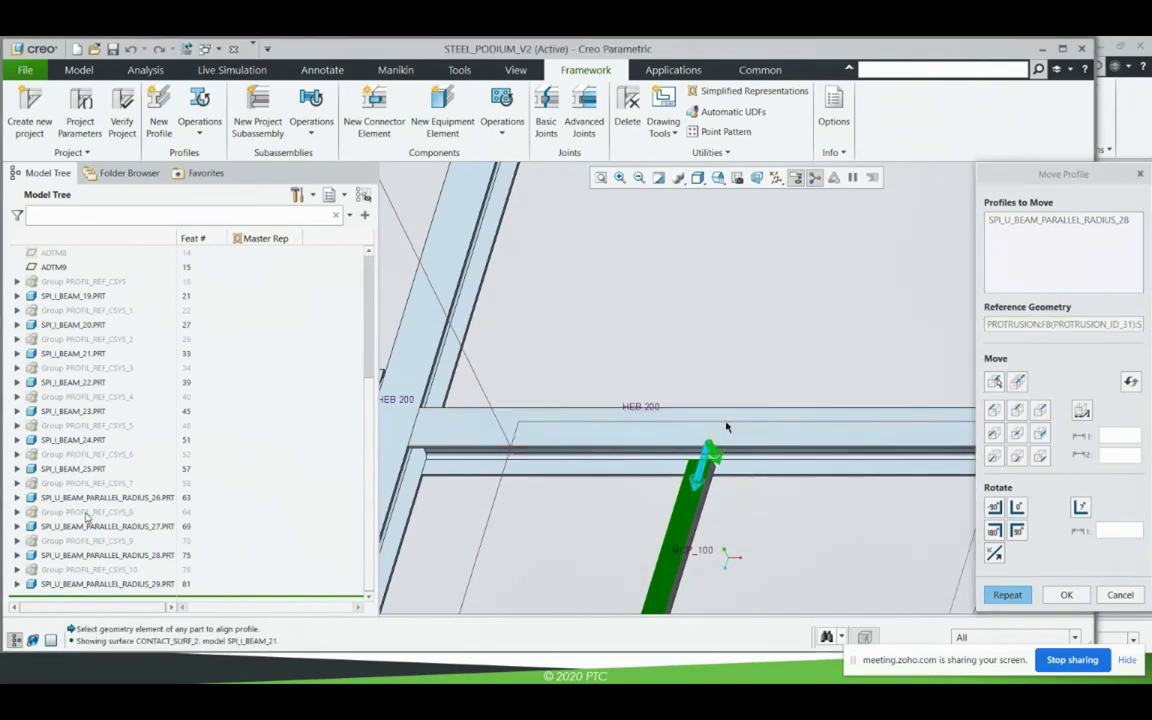
scroll(752, 536, "down", 2)
middle_click(780, 536)
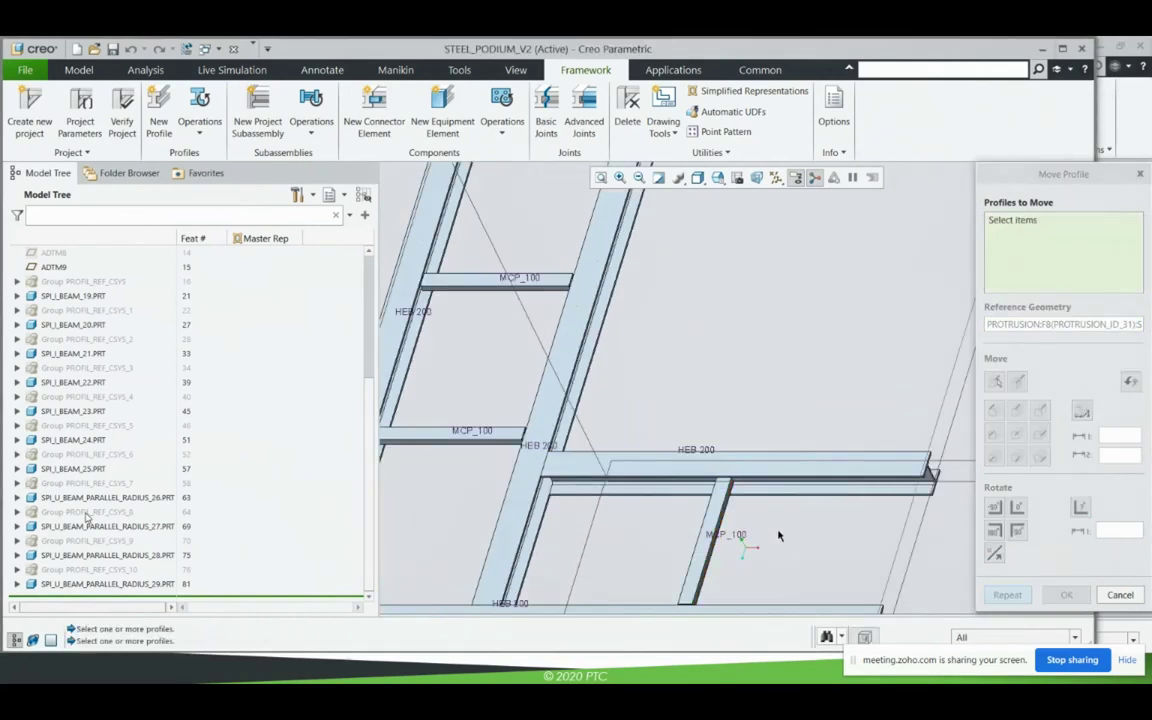
left_click(1122, 595)
scroll(836, 525, "down", 5)
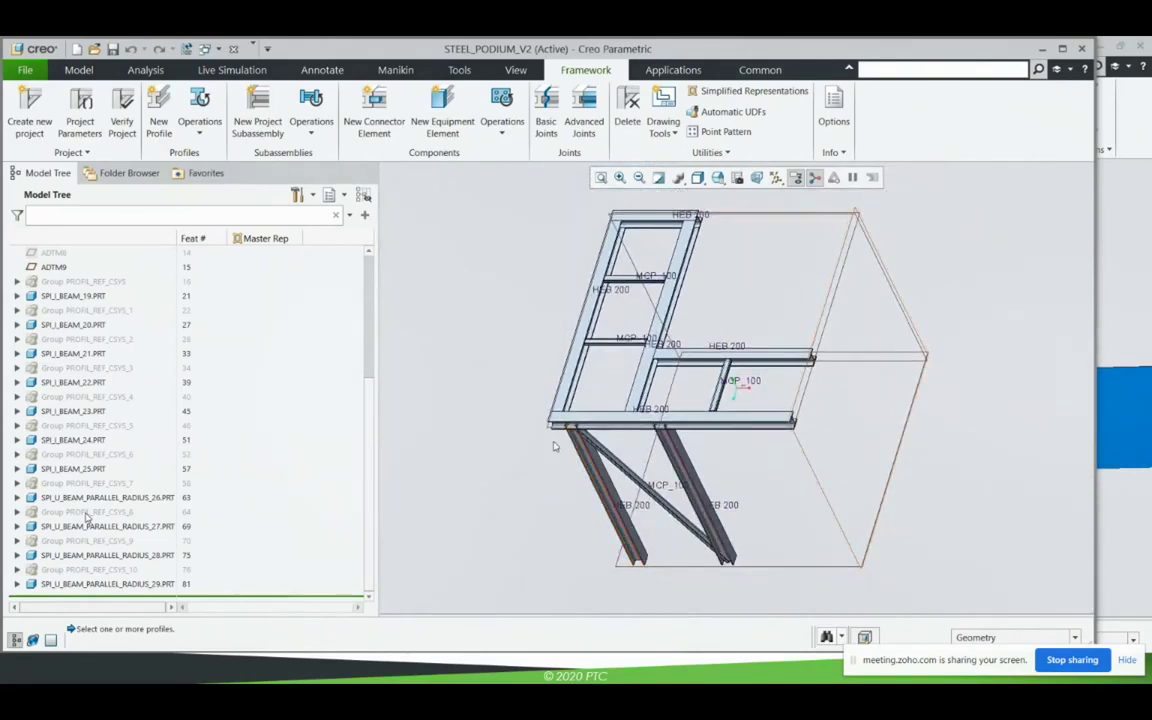
Start a new connector element of type END PLATE from the STEEL CONSTRUCTION MM nonstandard library.
left_click(374, 126)
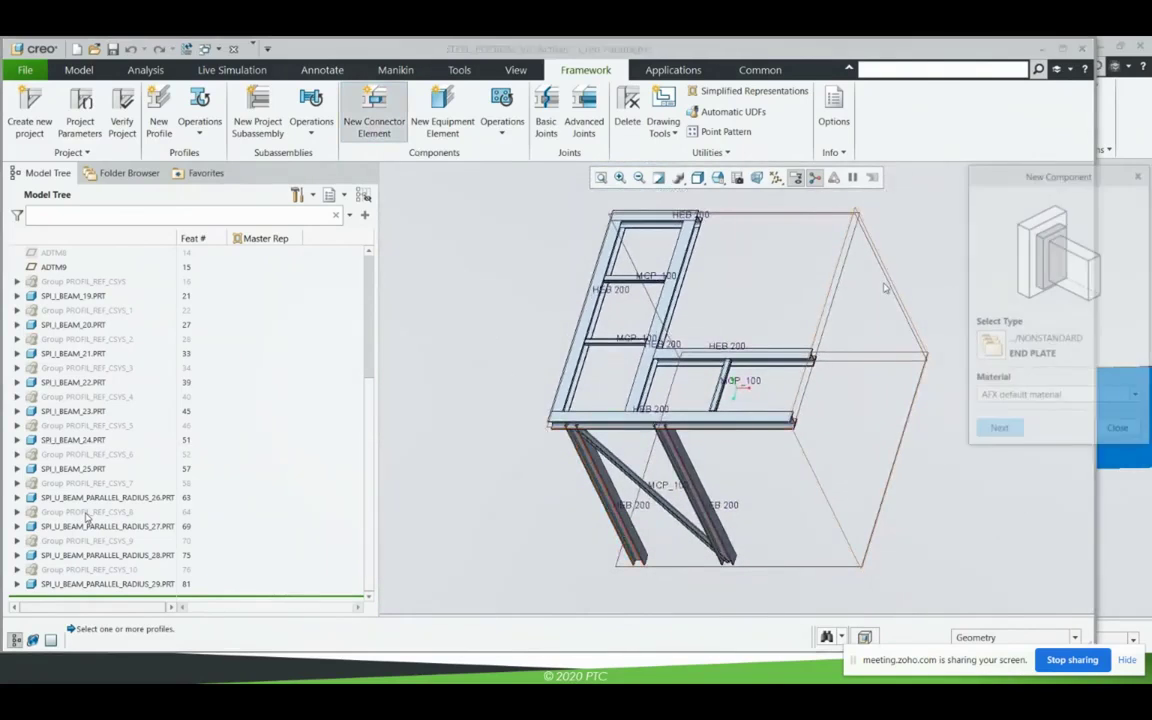
left_click(989, 348)
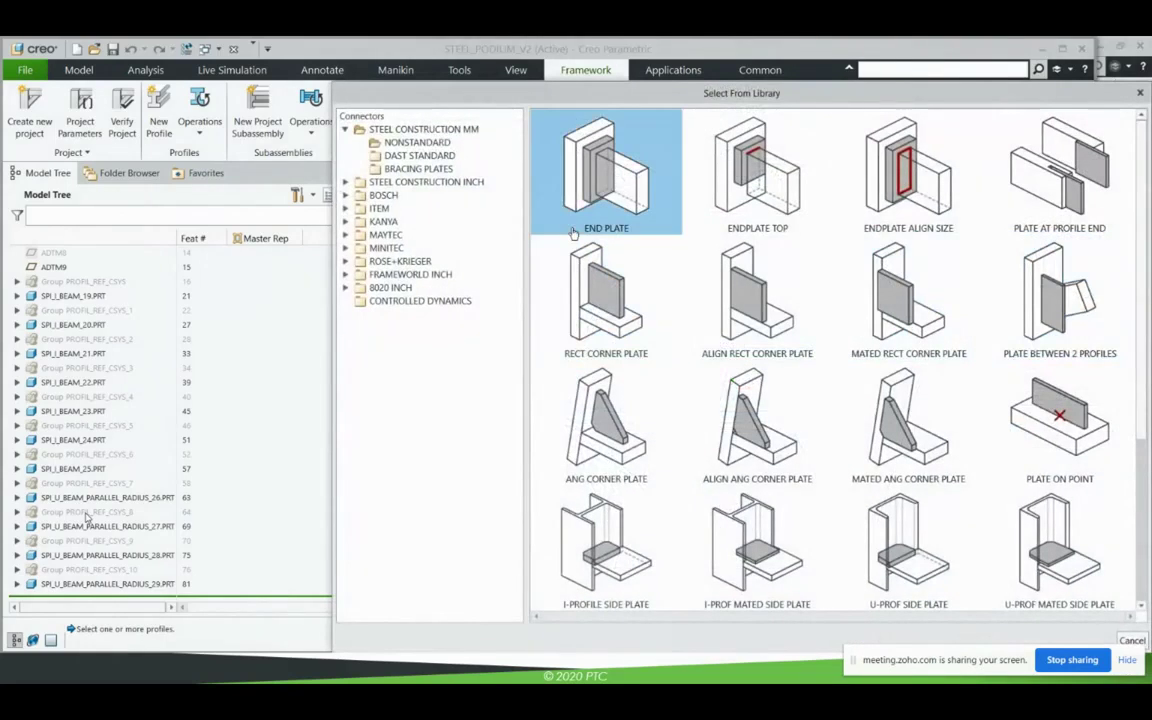
left_click(419, 146)
double_click(587, 196)
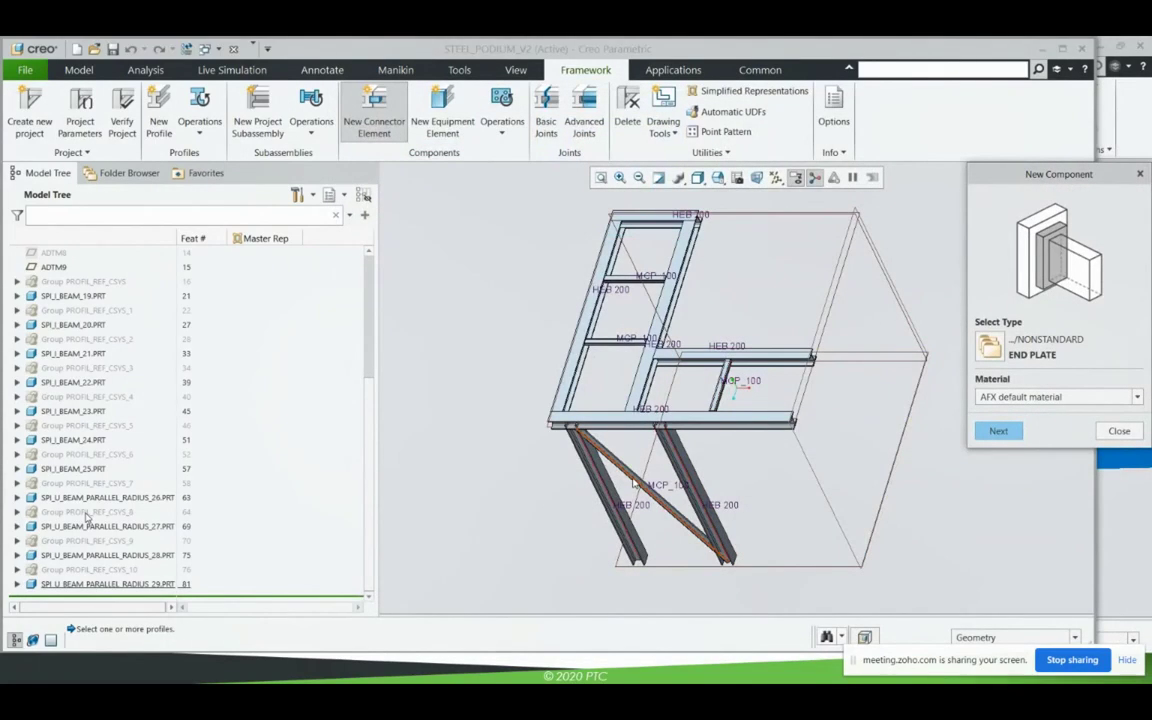
middle_click(604, 550)
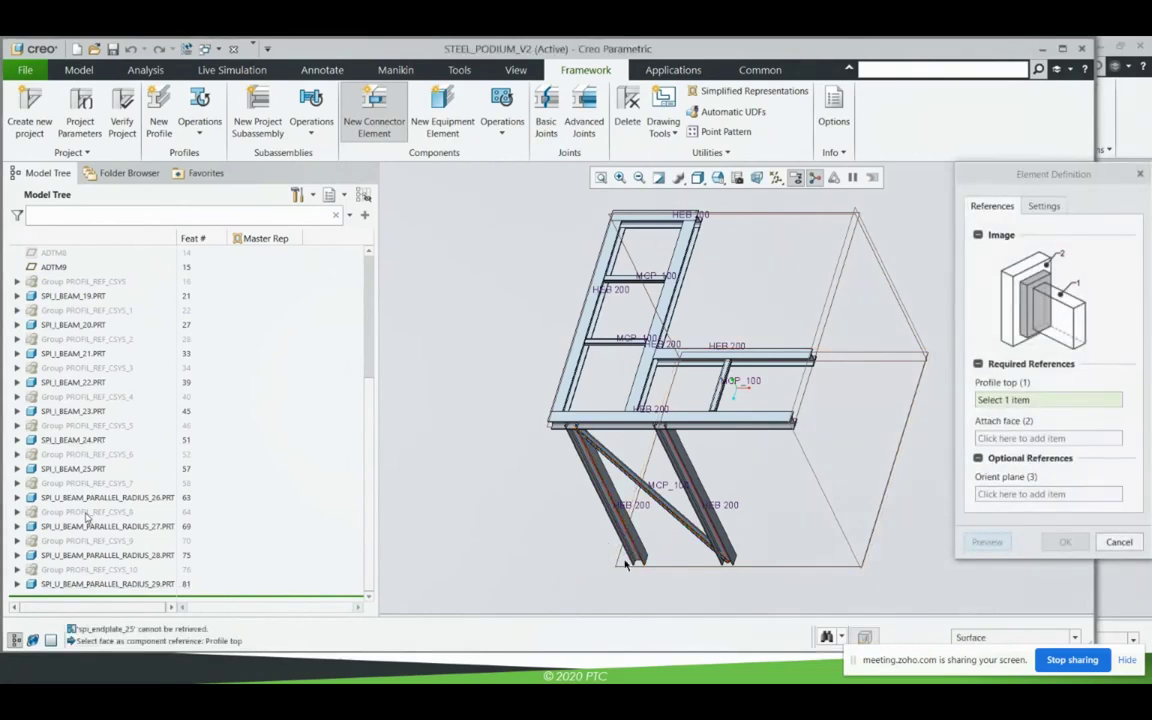
Reference the end plate to the corner HEB 200 leg's flange at its foot and attach it to datum plane A_XZ.
scroll(620, 575, "up", 5)
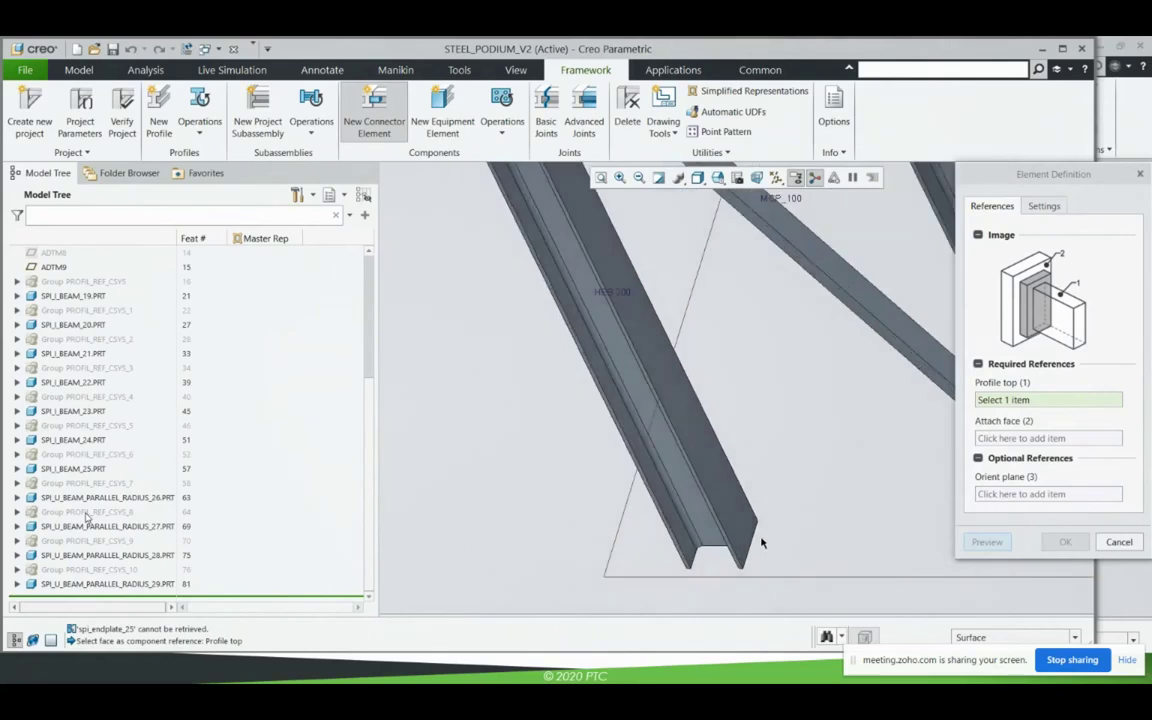
left_click(762, 538)
left_click(752, 585)
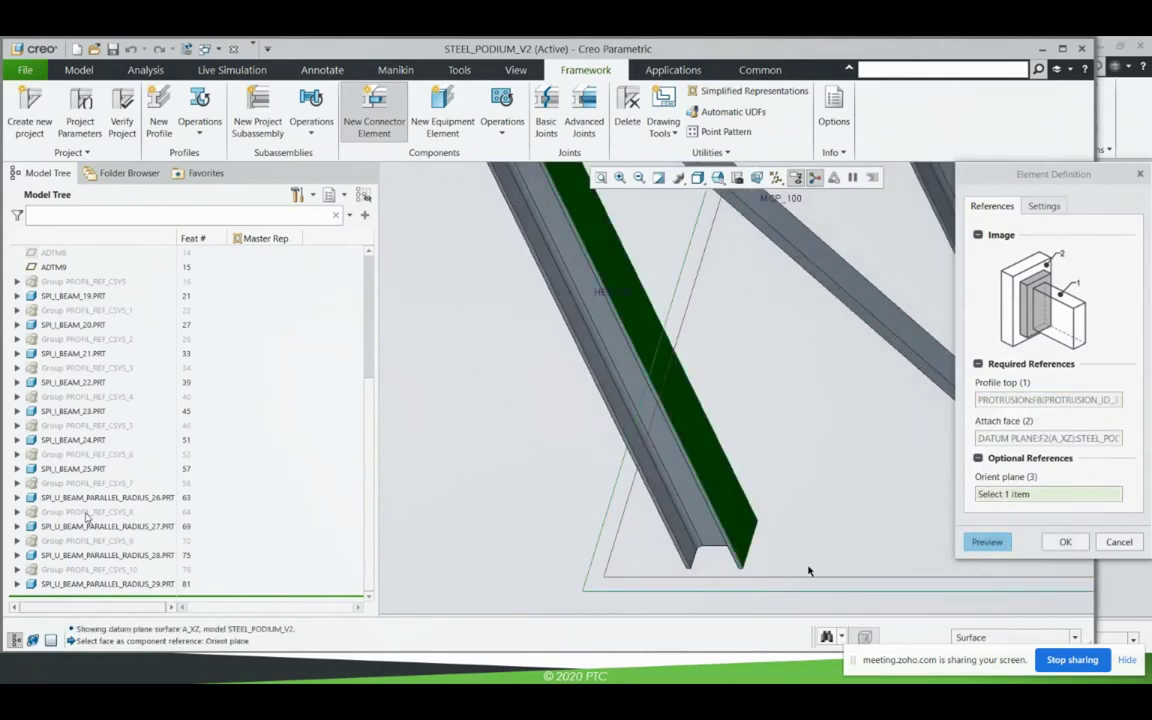
middle_click(878, 545)
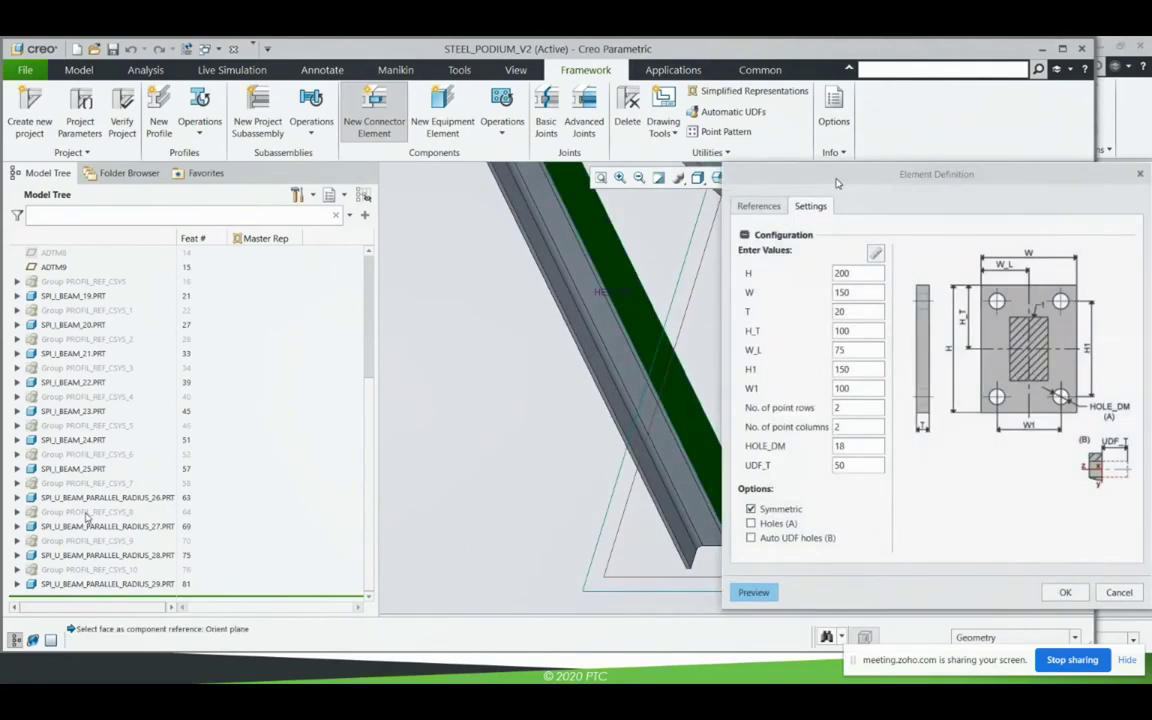
Set the end plate's H and W to 250, place it at the corner leg's foot, and end connector creation.
left_click_drag(838, 183, 926, 176)
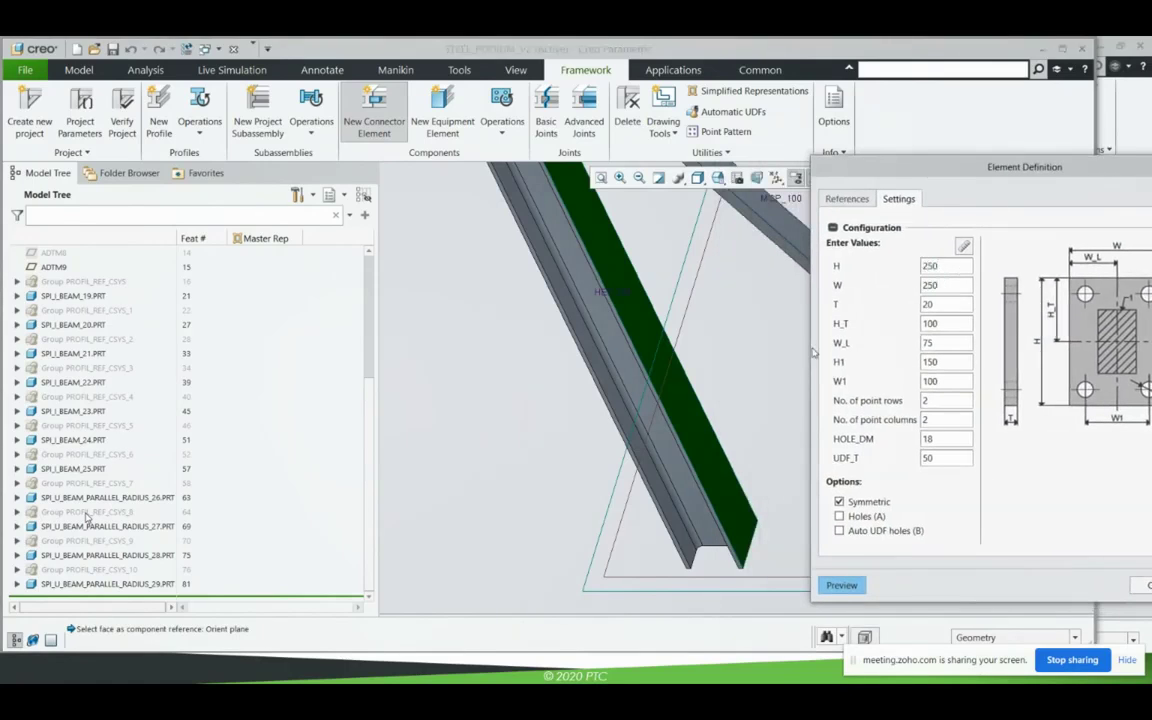
key("Return")
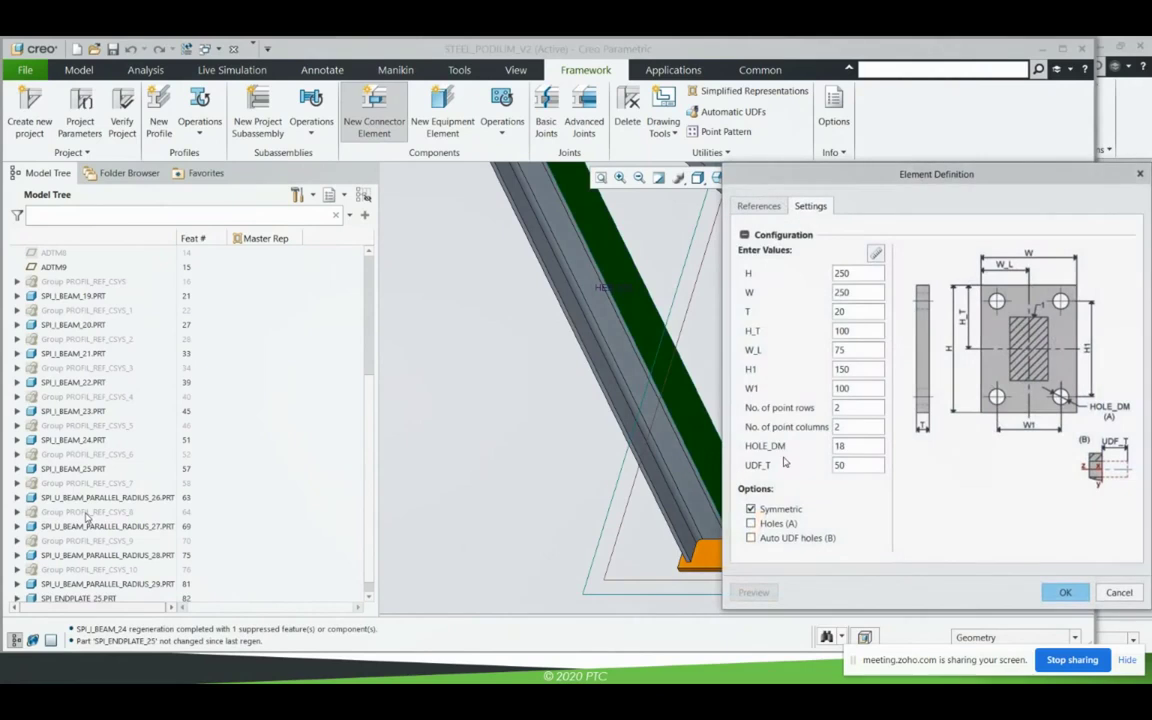
middle_click_drag(670, 382, 473, 349, "shift")
middle_click(662, 455)
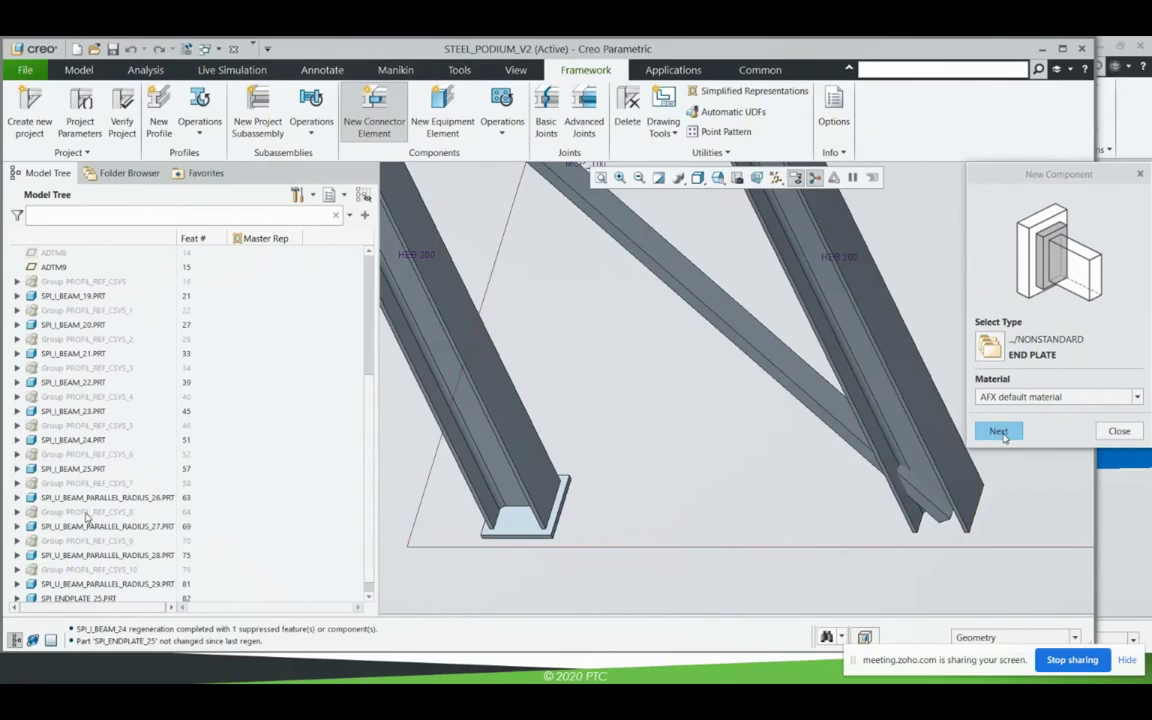
left_click(1119, 431)
Reuse the end plate at the foot of the second HEB 200 leg, attached to datum plane A_XZ.
left_click(533, 535)
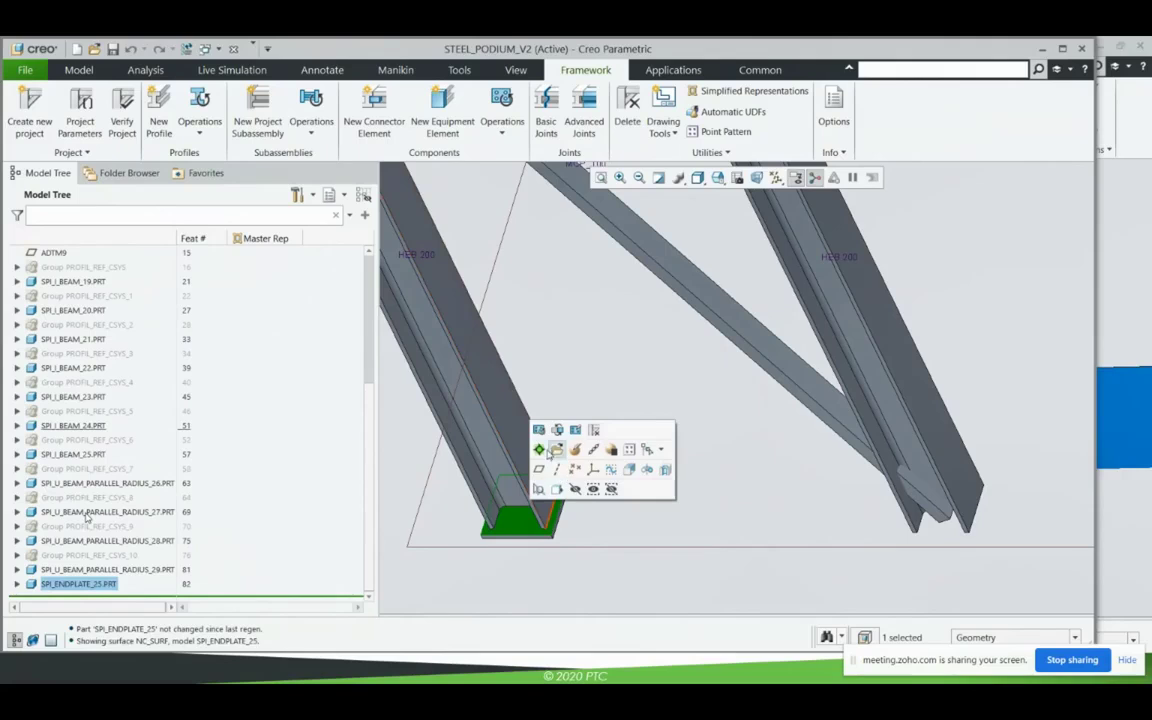
left_click(539, 431)
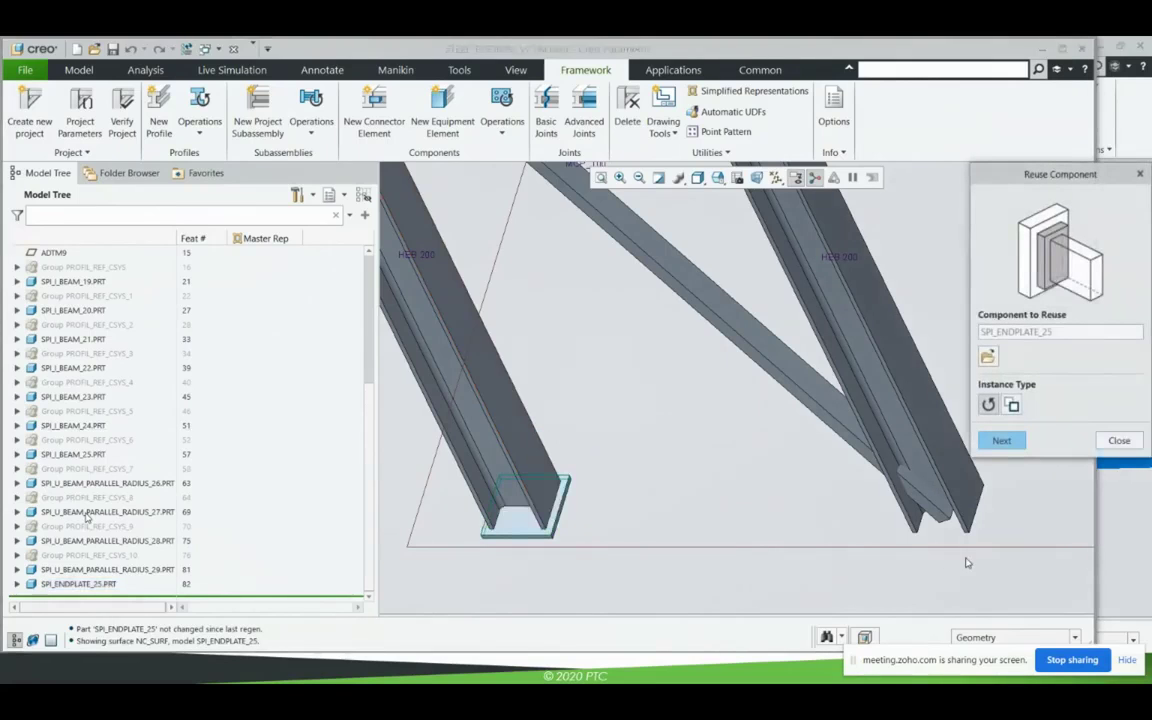
key("Return")
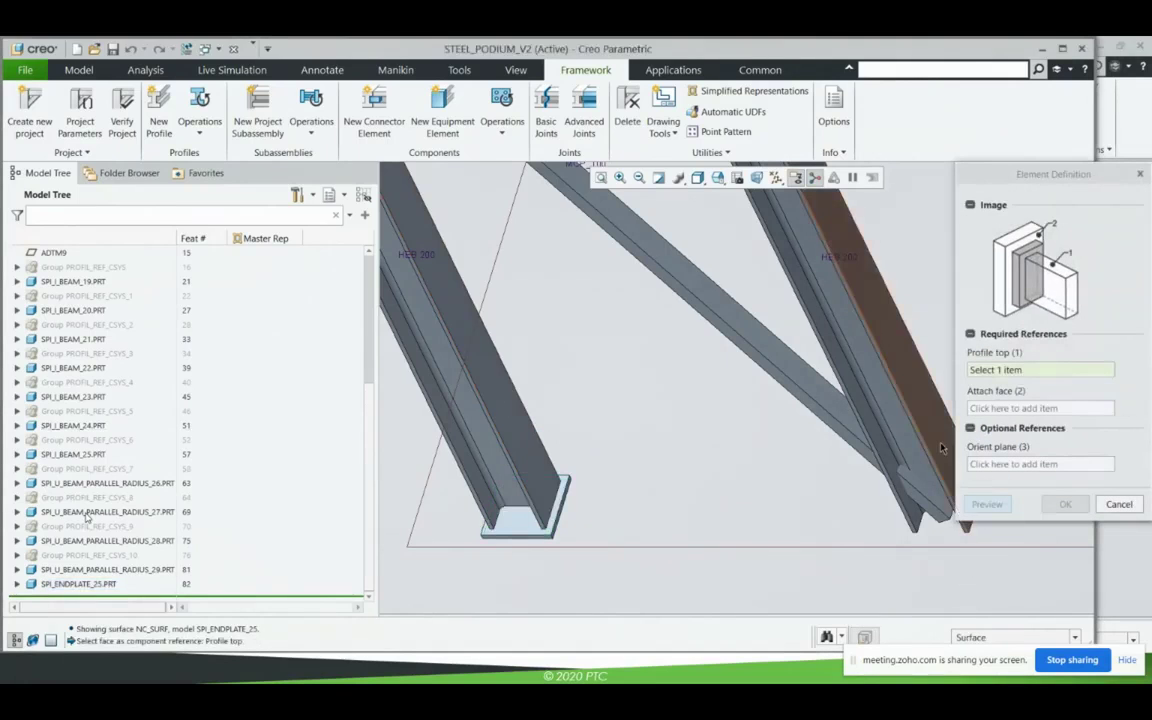
left_click(941, 448)
left_click(841, 562)
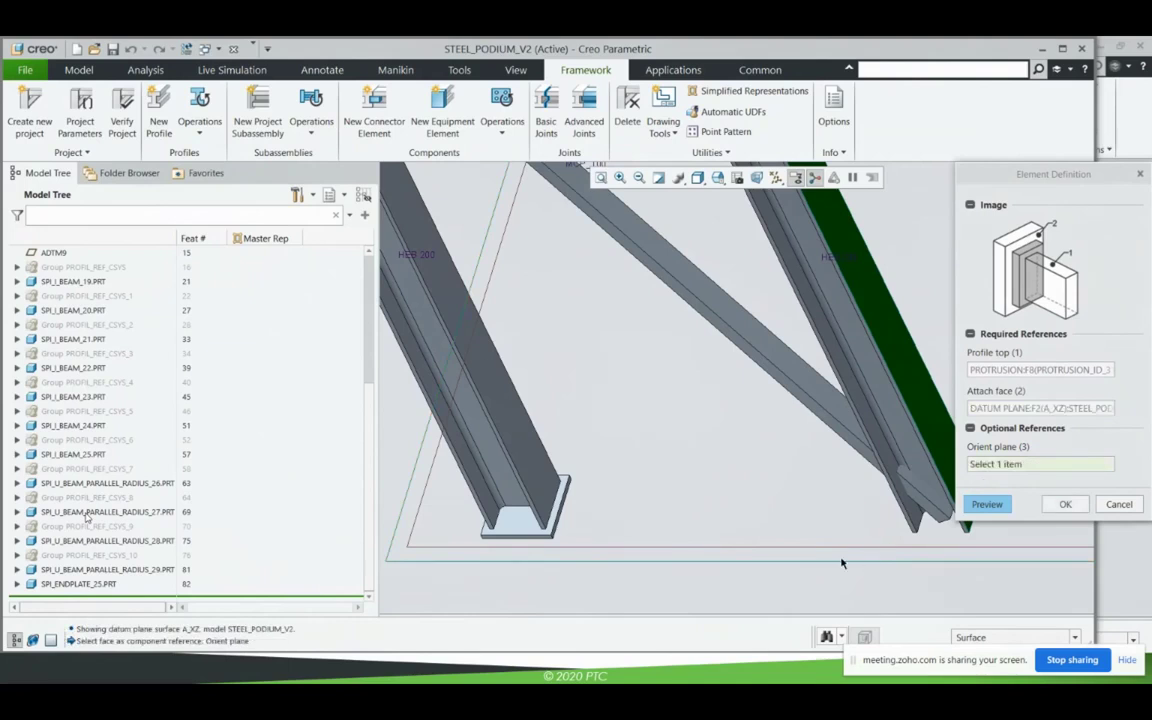
left_click(985, 505)
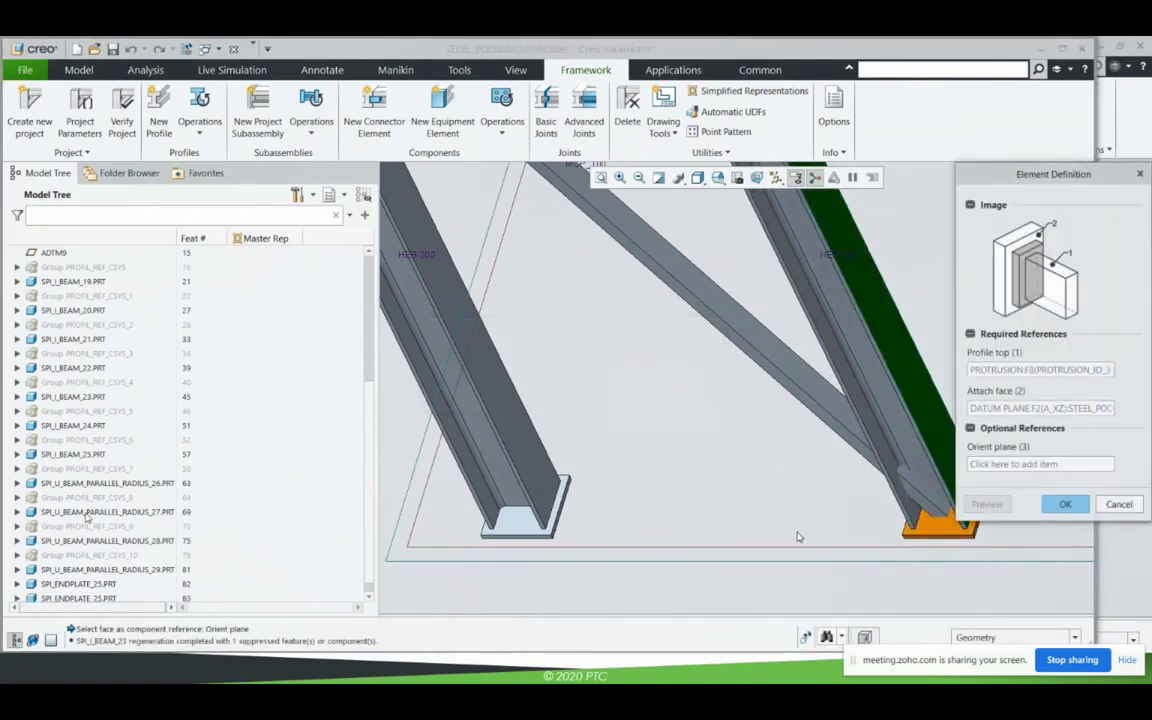
left_click(1065, 504)
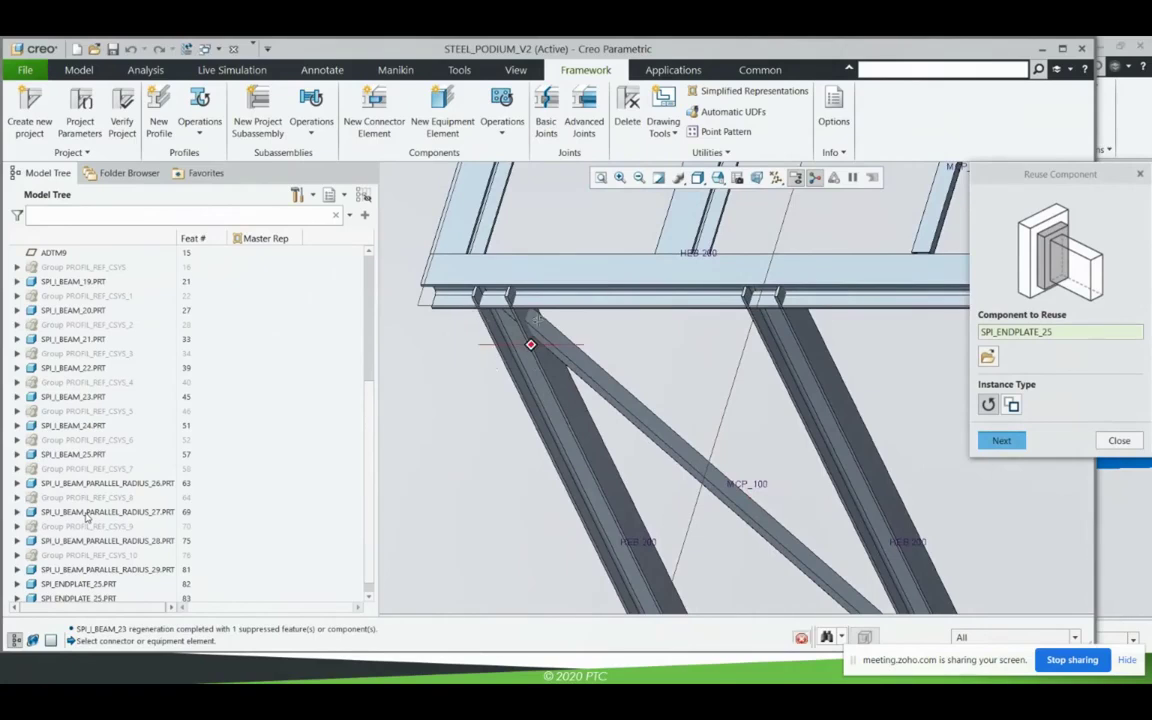
Reuse the end plate at the top of the corner leg, attached to the underside of the HEB 200 beam above.
middle_click_drag(535, 320, 560, 348)
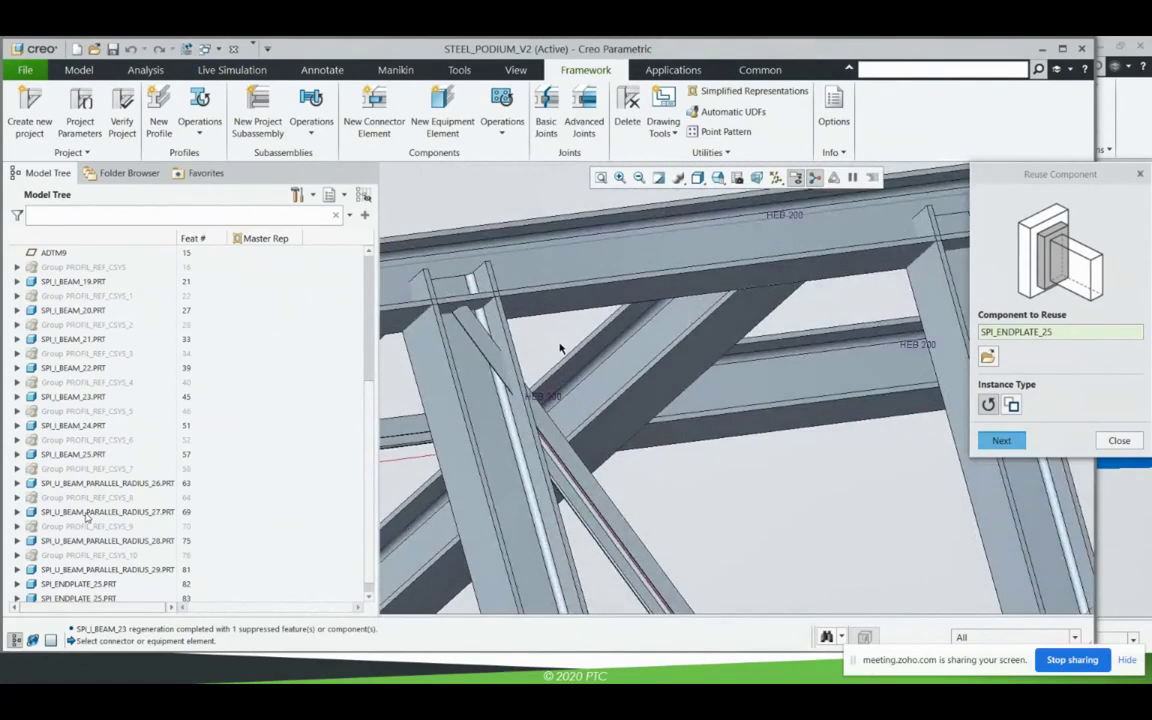
middle_click(560, 348)
left_click(424, 350)
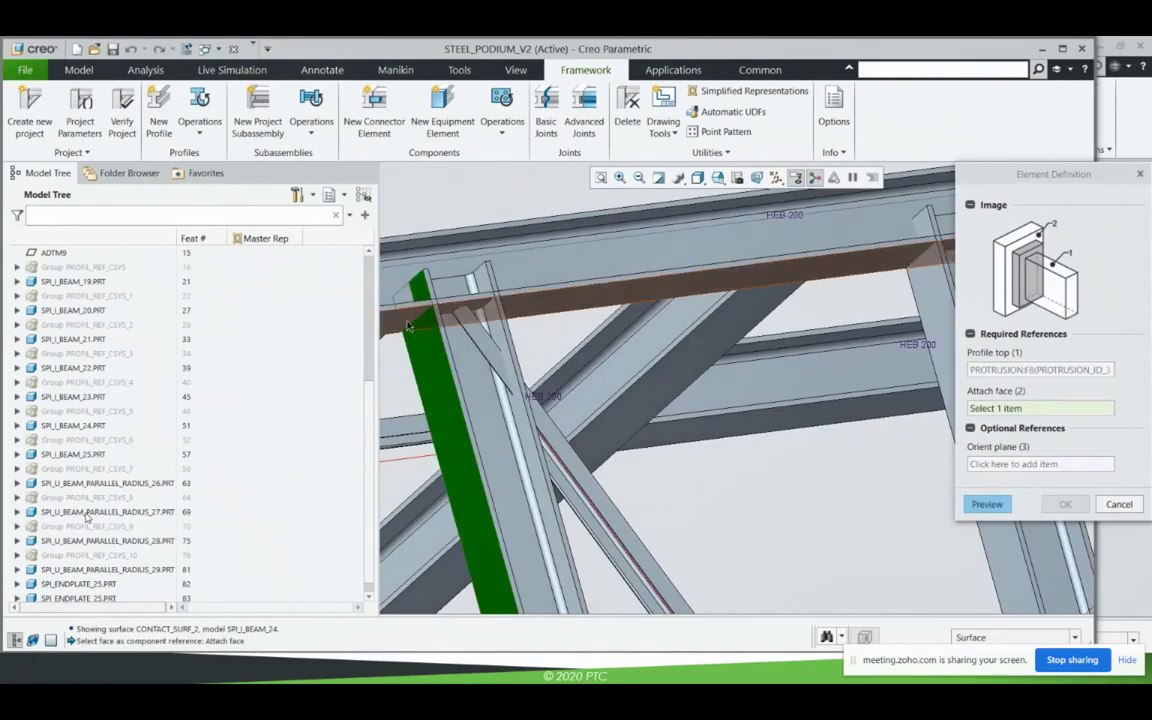
left_click(407, 325)
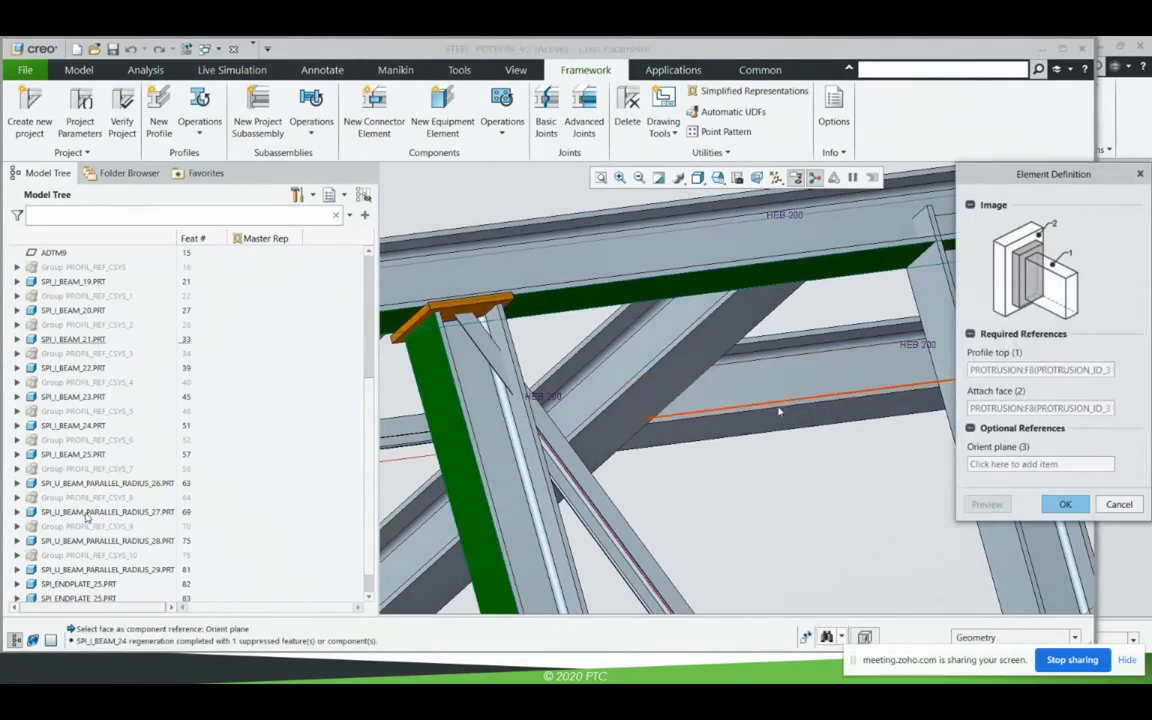
middle_click(779, 411)
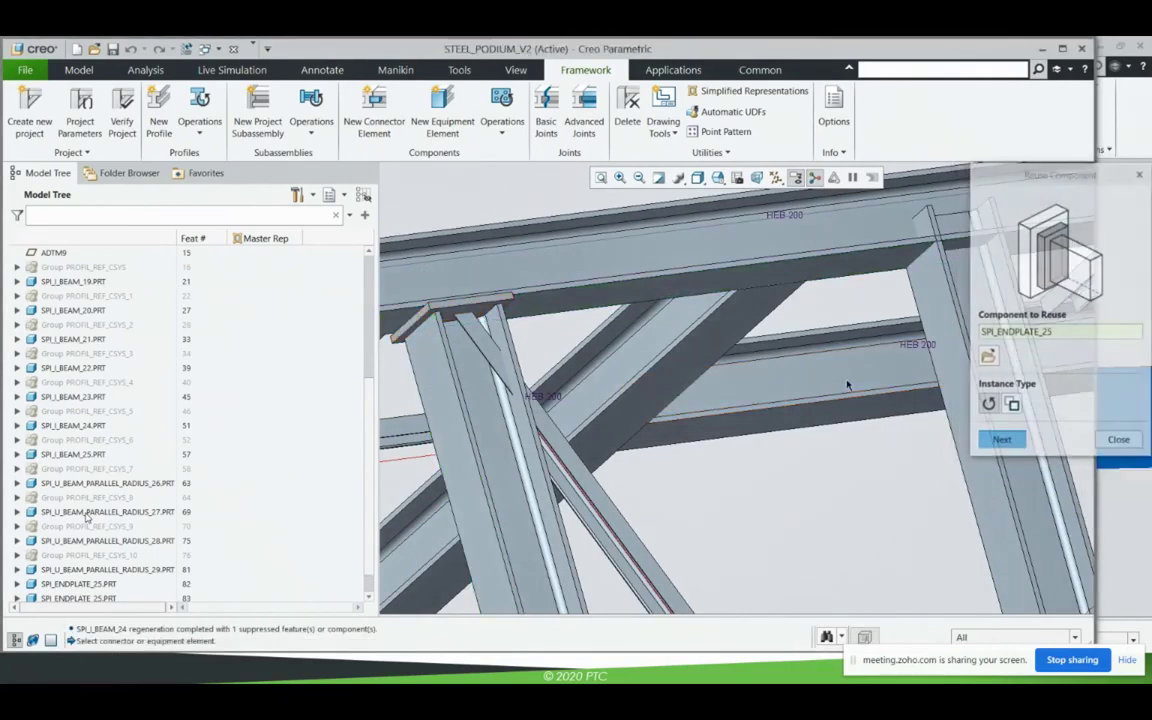
Reuse the end plate between the second leg's top and the HEB 200 beam's underside, and end component reuse.
middle_click(897, 320)
left_click(915, 318)
left_click(849, 297)
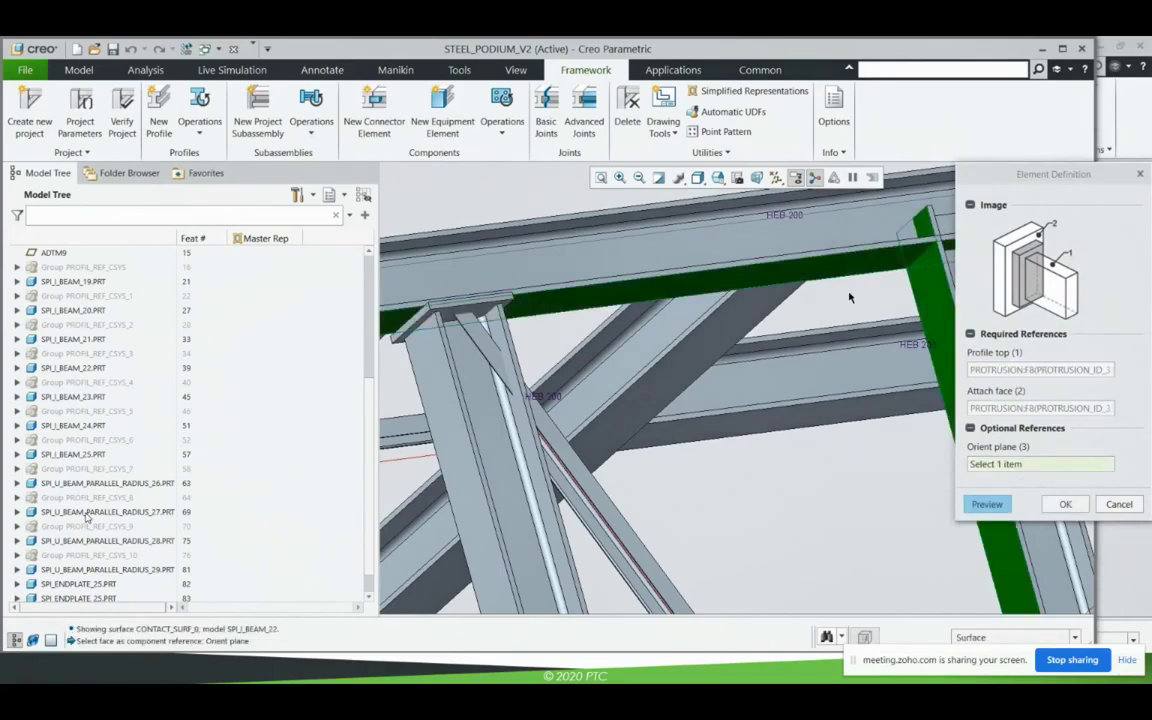
middle_click(848, 299)
scroll(820, 343, "up", 2)
middle_click(827, 370)
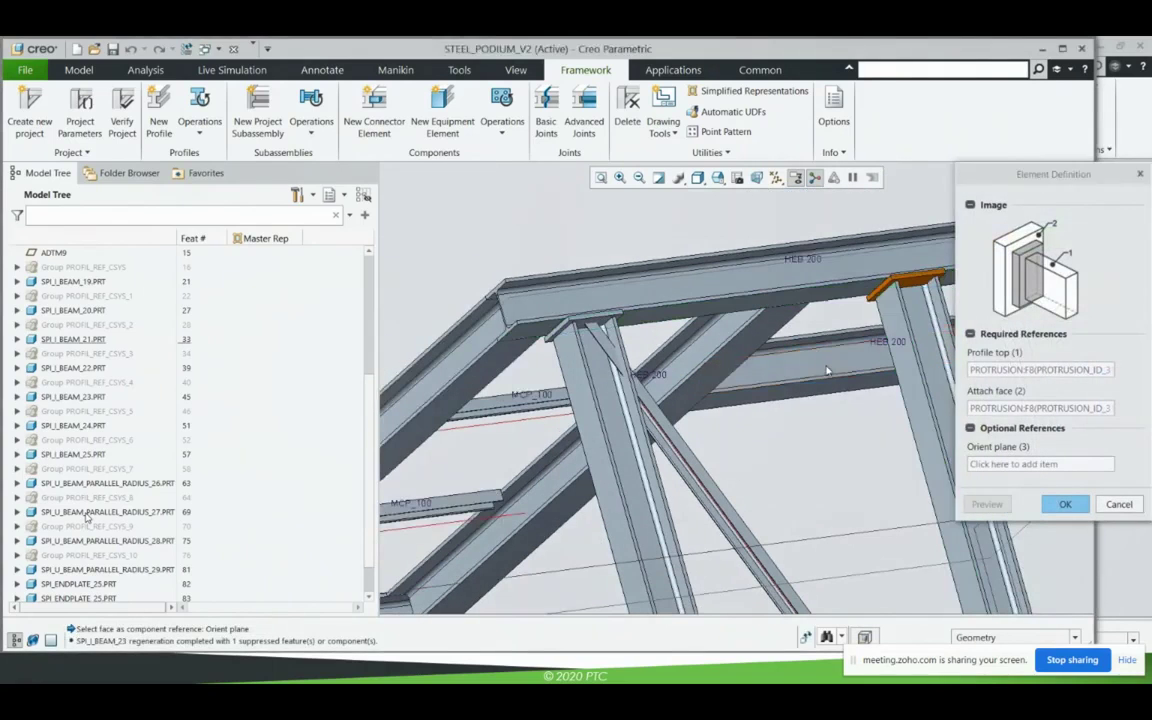
middle_click(827, 371)
middle_click(872, 392)
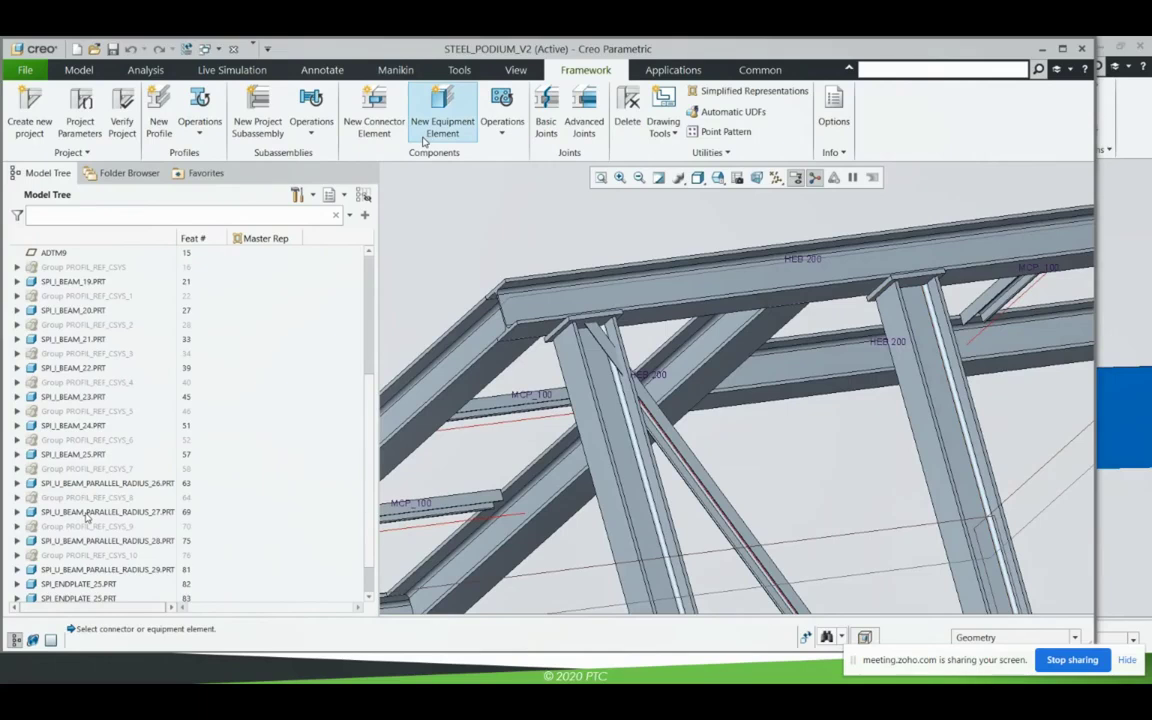
Start a new connector element using BRACING PLATE TRIANGULAR from the STEEL CONSTRUCTION MM bracing plates, with AFX default material.
left_click(362, 122)
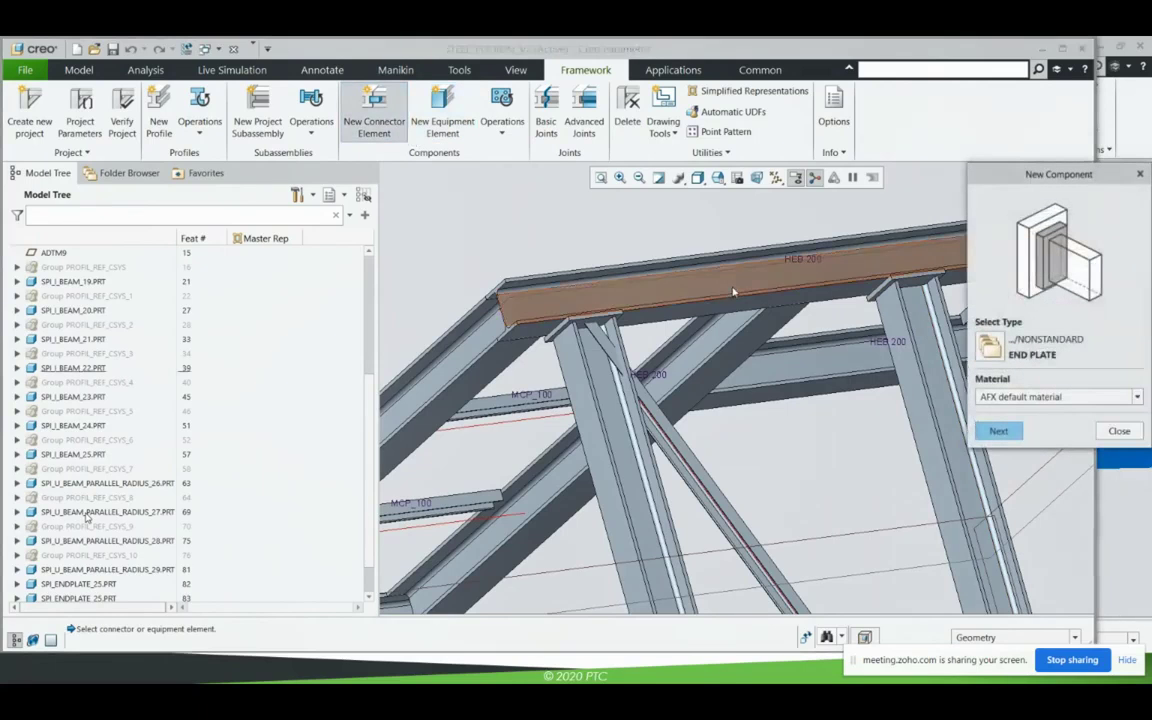
left_click(994, 348)
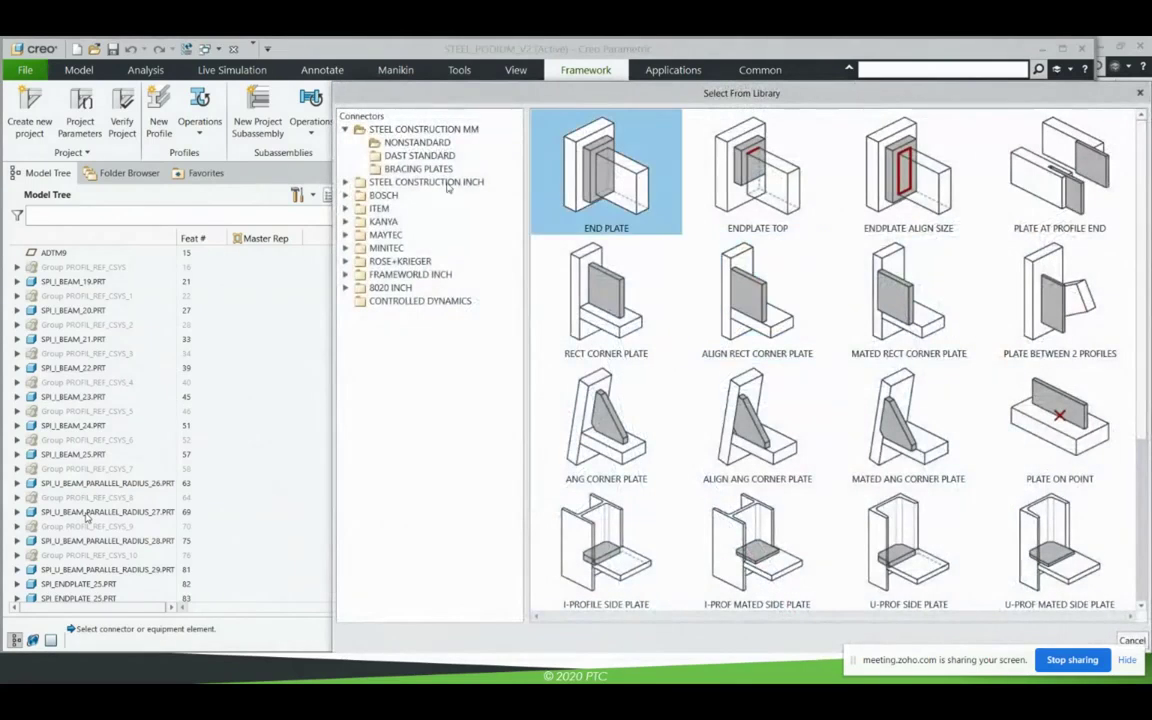
left_click(390, 169)
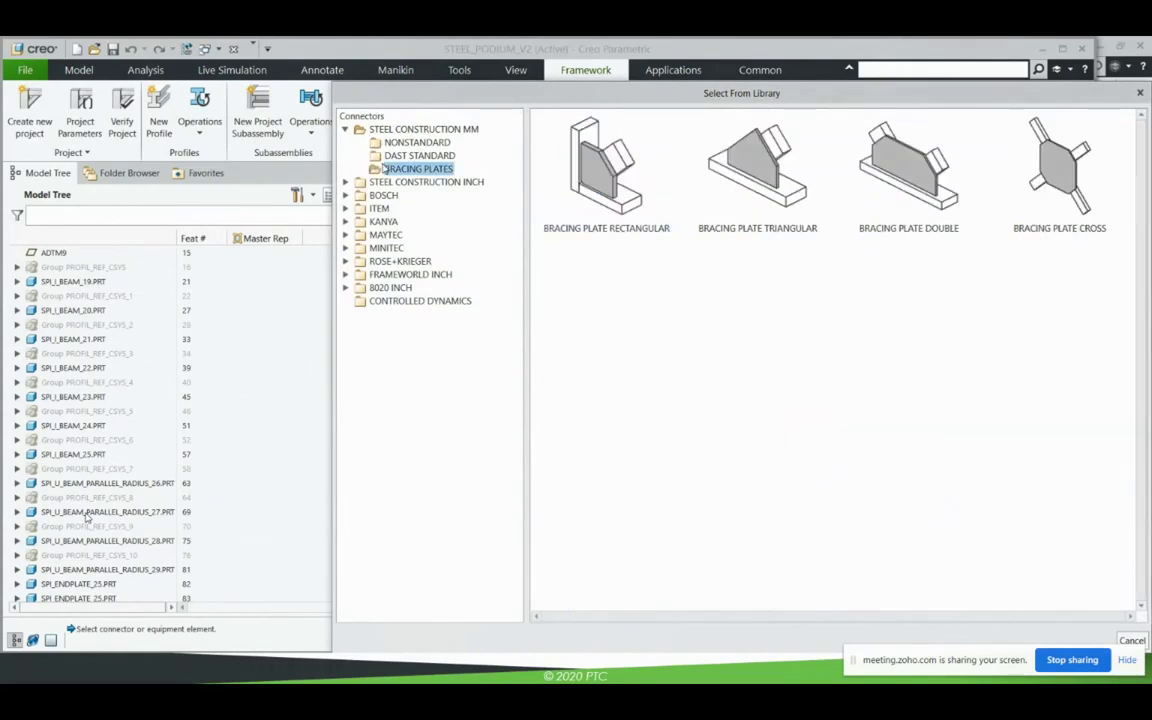
left_click(760, 226)
double_click(760, 226)
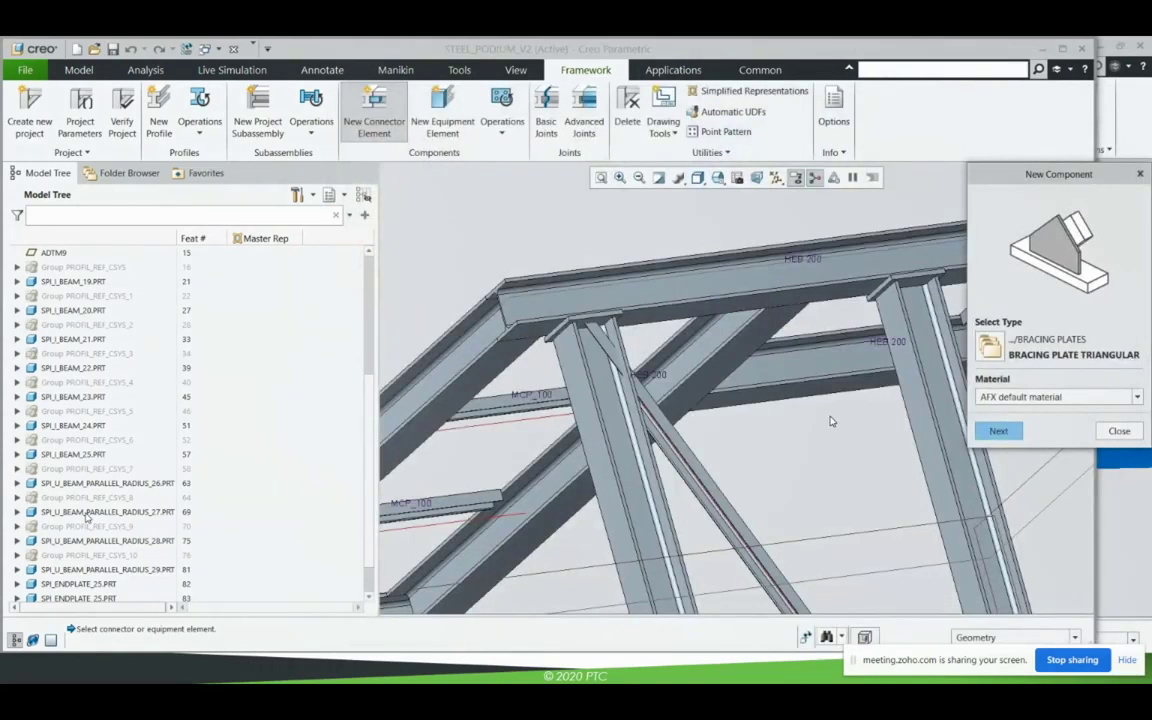
middle_click(810, 419)
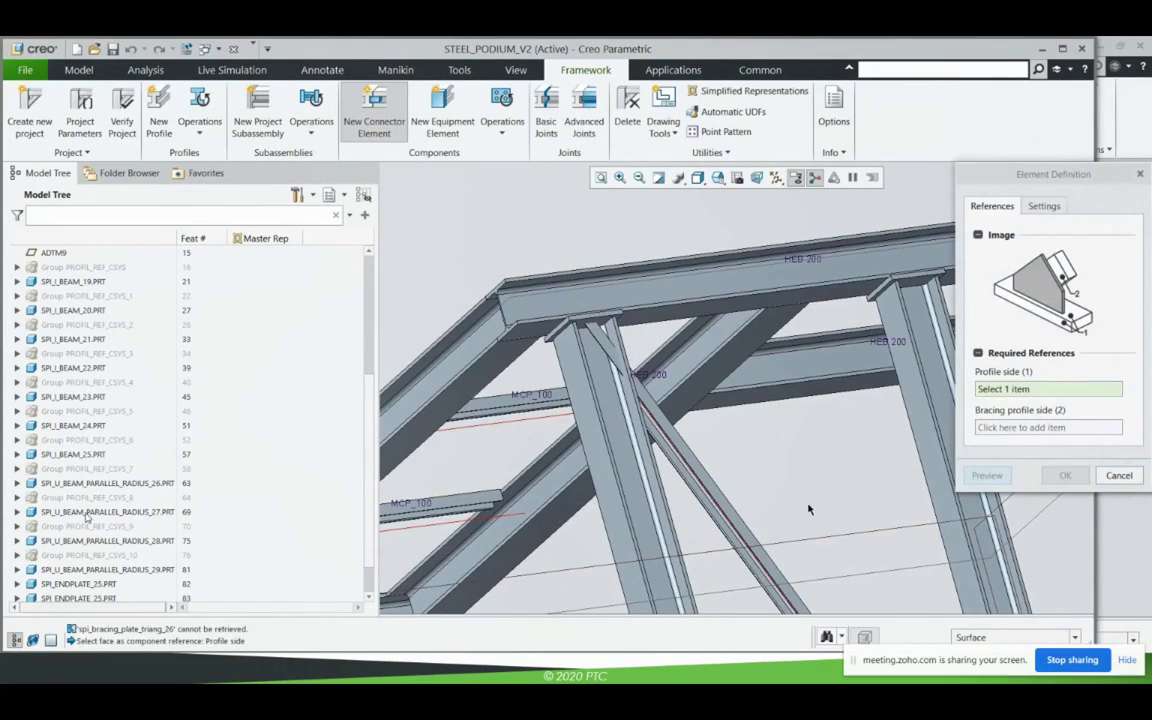
Place the triangular bracing plate between the second HEB 200 leg's inner side and the diagonal MCP_100 brace's lower end, with L 300 and S 10.
scroll(812, 525, "down", 3)
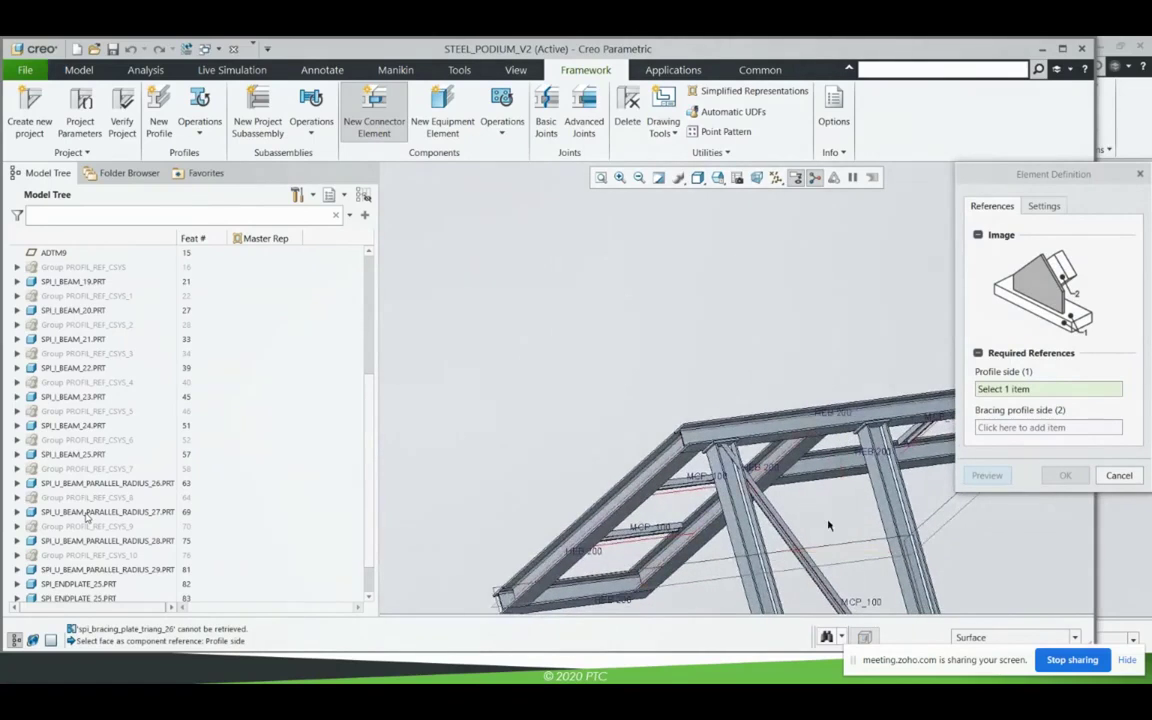
middle_click_drag(830, 529, 648, 265, "shift")
scroll(794, 570, "up", 2)
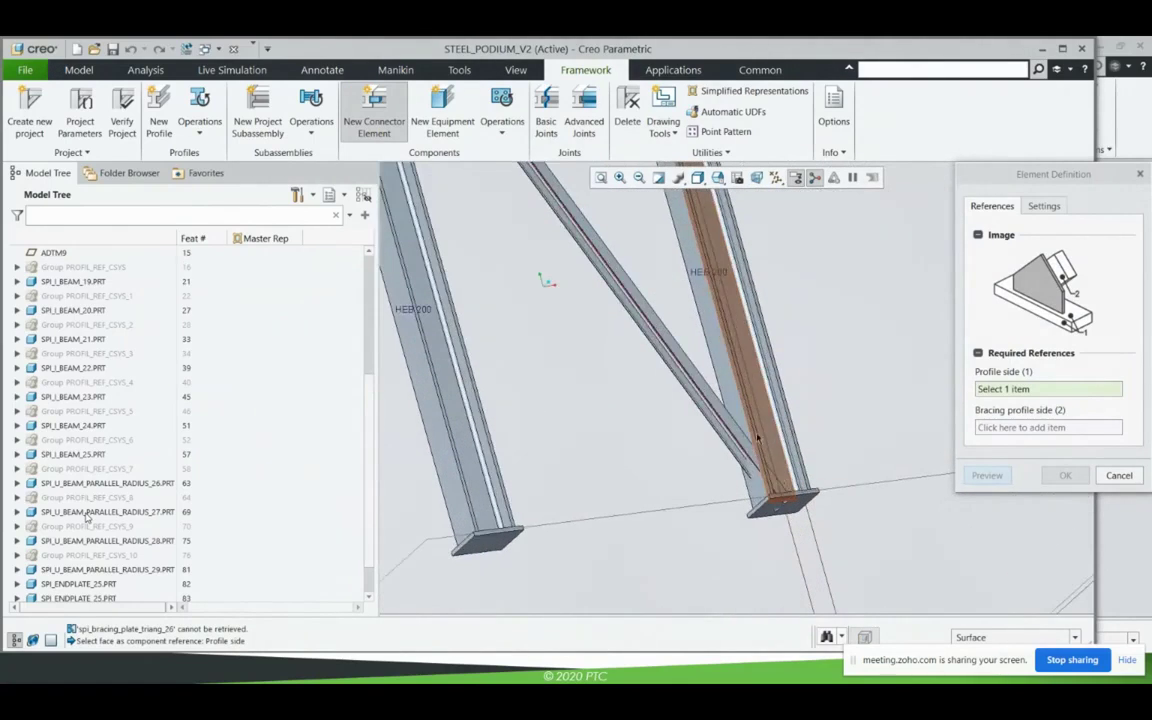
left_click(733, 366)
left_click(668, 393)
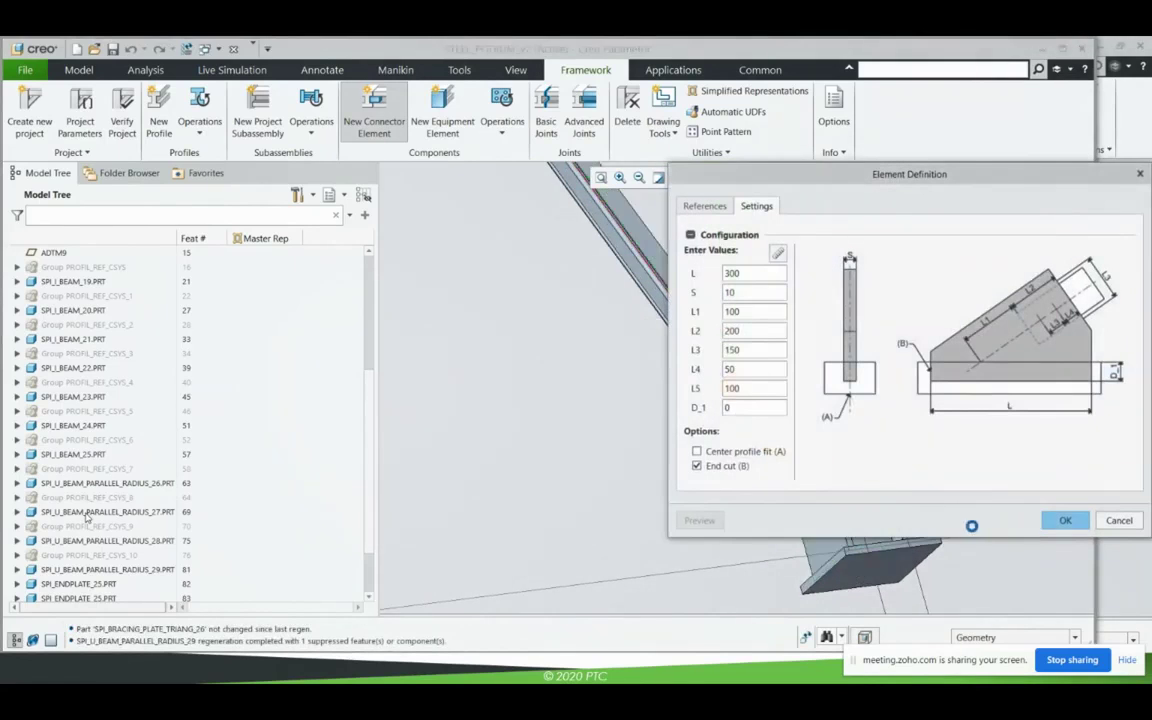
left_click(1065, 520)
Add another triangular bracing plate between the corner leg and the diagonal brace's upper end, and end connector creation.
middle_click_drag(732, 509, 752, 541, "shift")
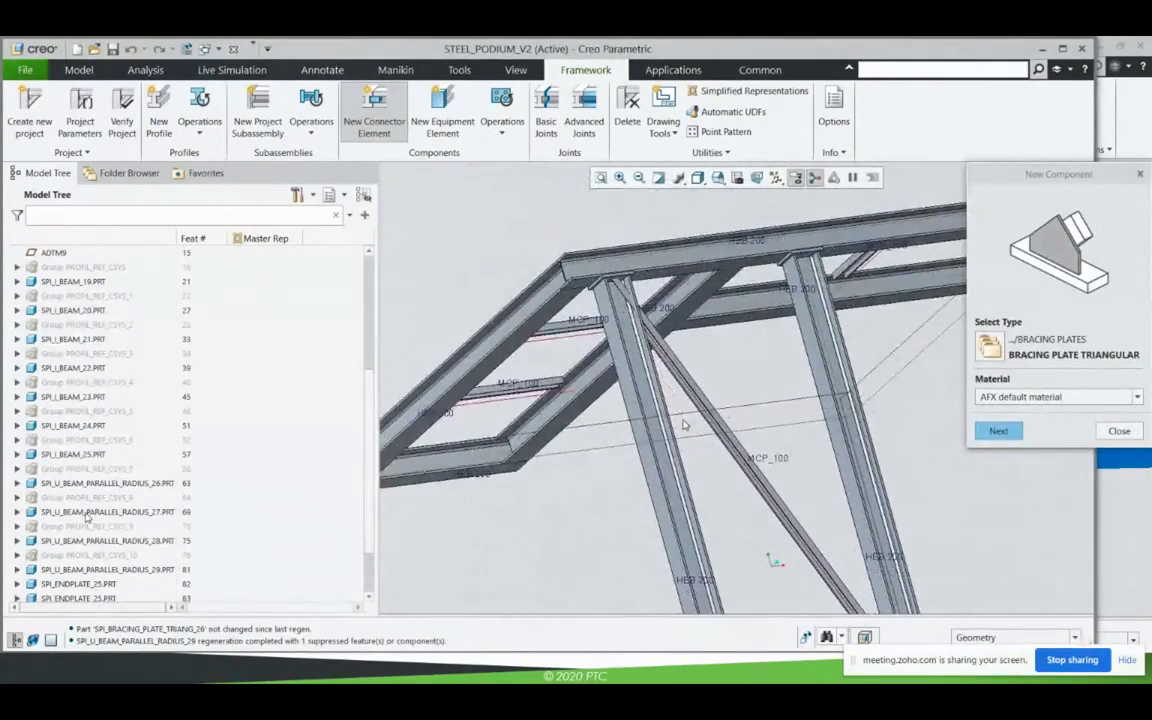
middle_click_drag(685, 424, 773, 563)
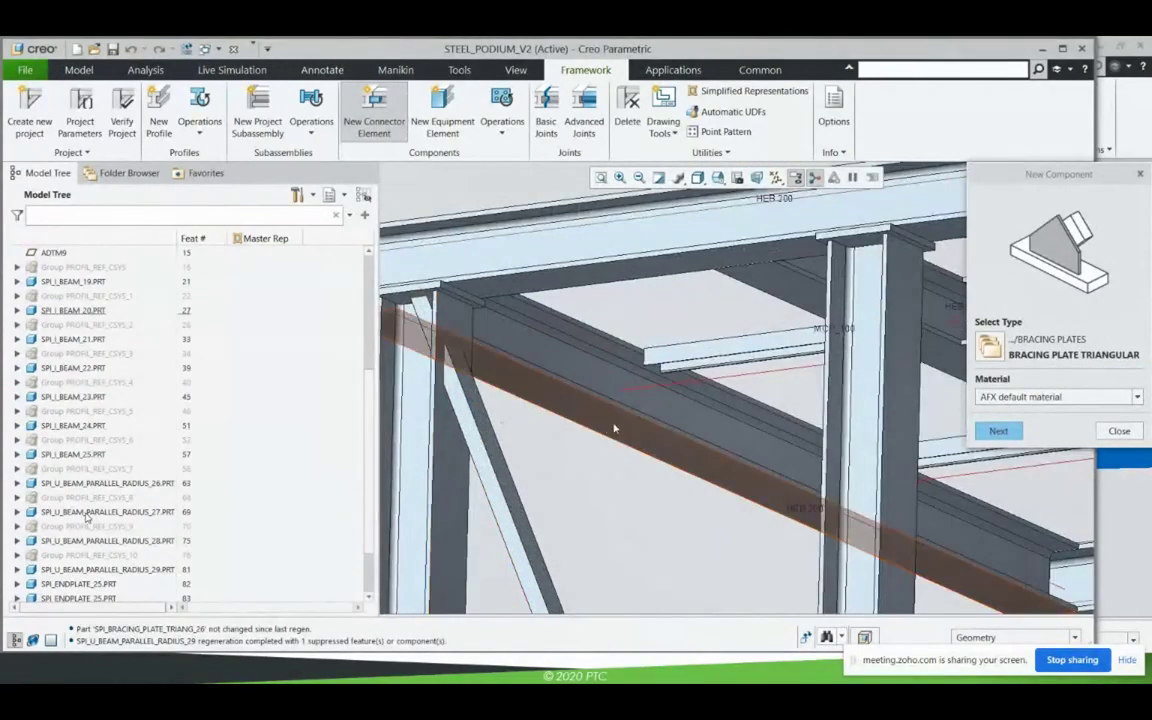
middle_click(548, 456)
left_click(449, 461)
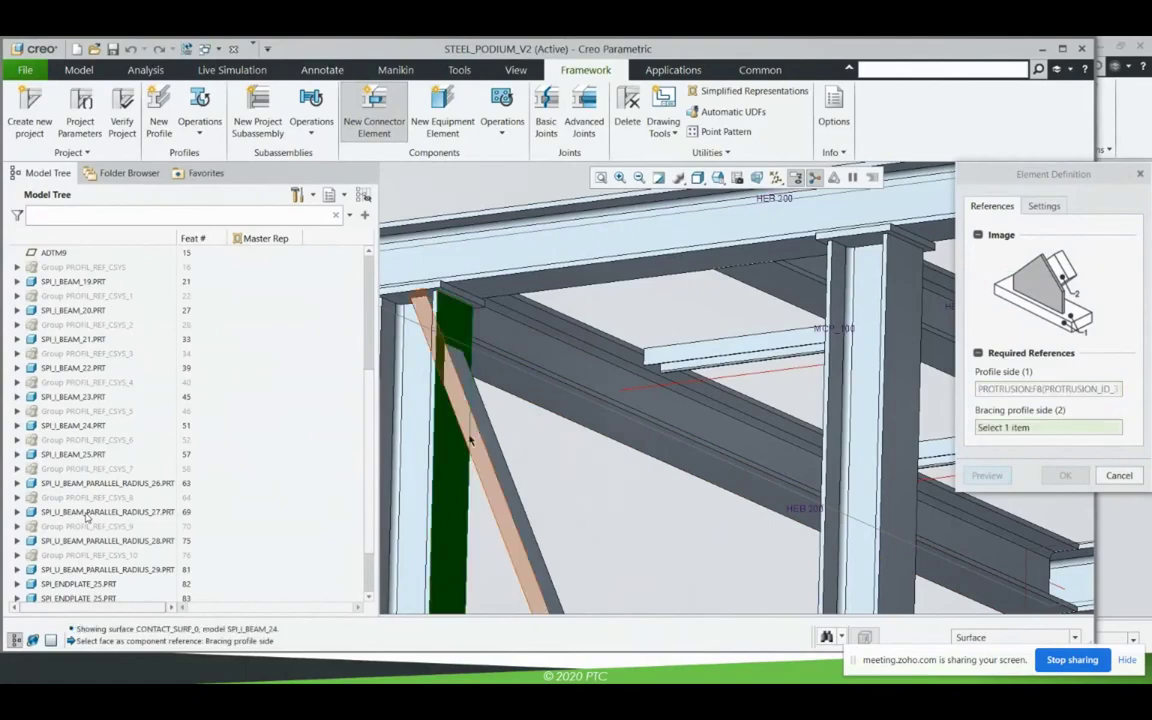
left_click(518, 452)
middle_click(559, 468)
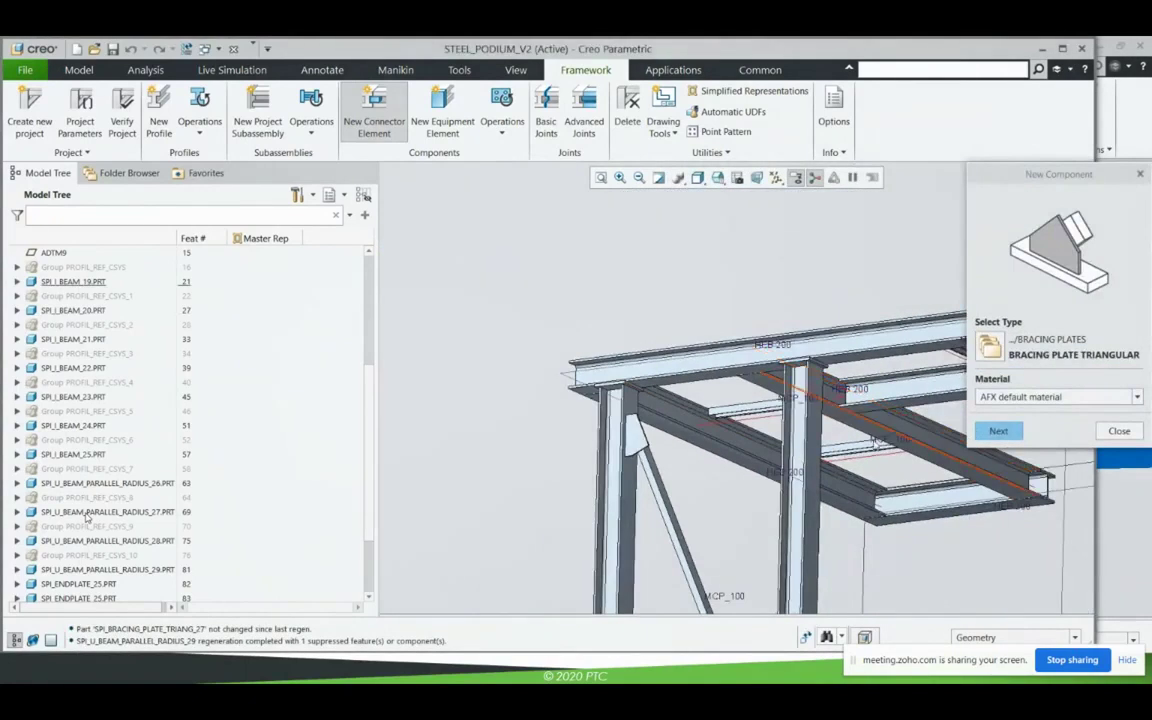
left_click(1119, 431)
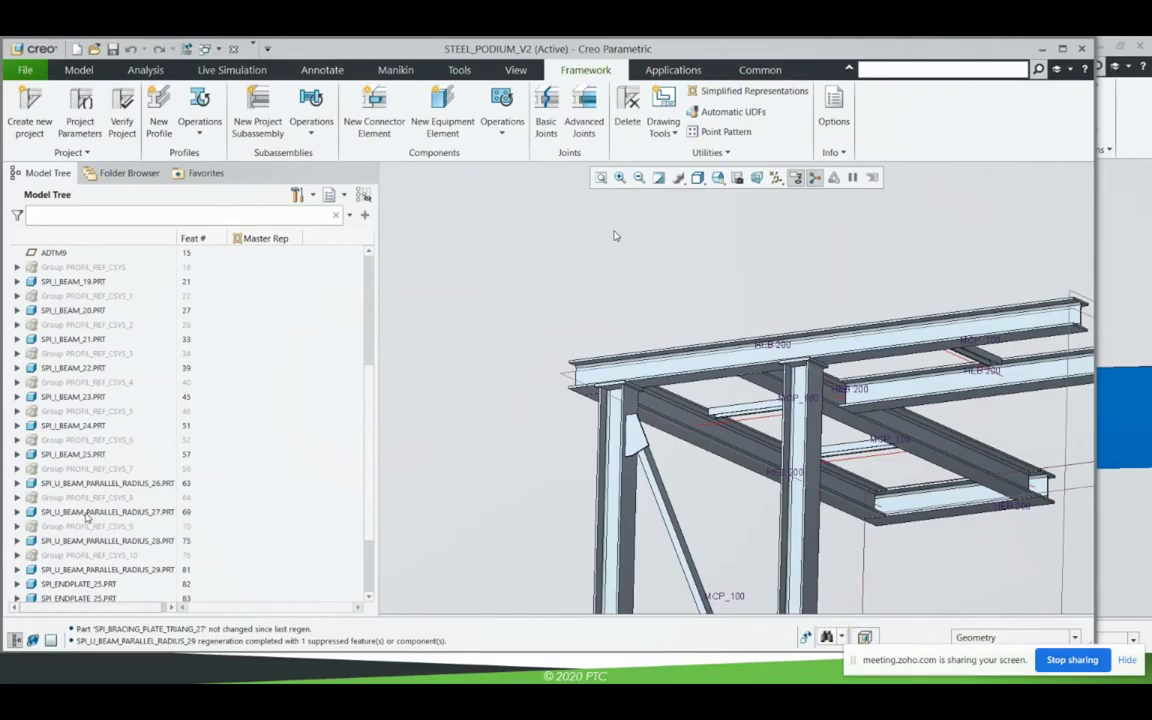
Show the 00_SCREW_POINTS layer in the layer tree and save the layer status.
left_click(336, 196)
left_click(362, 213)
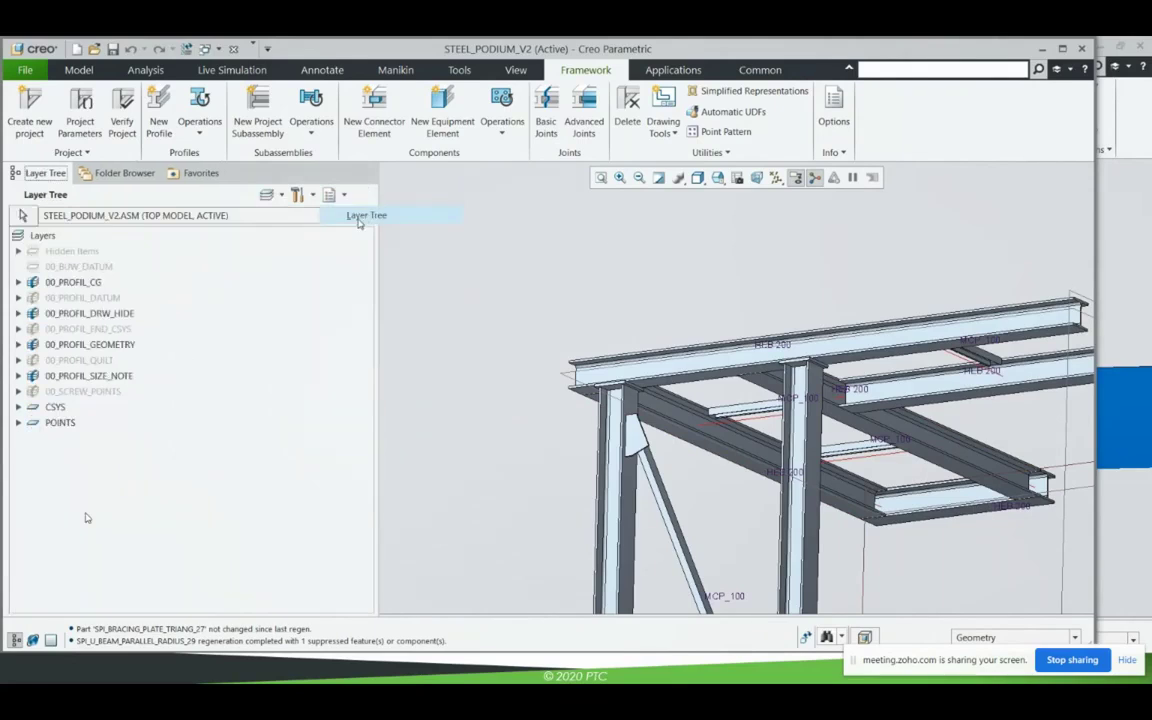
left_click(58, 391)
right_click(64, 395)
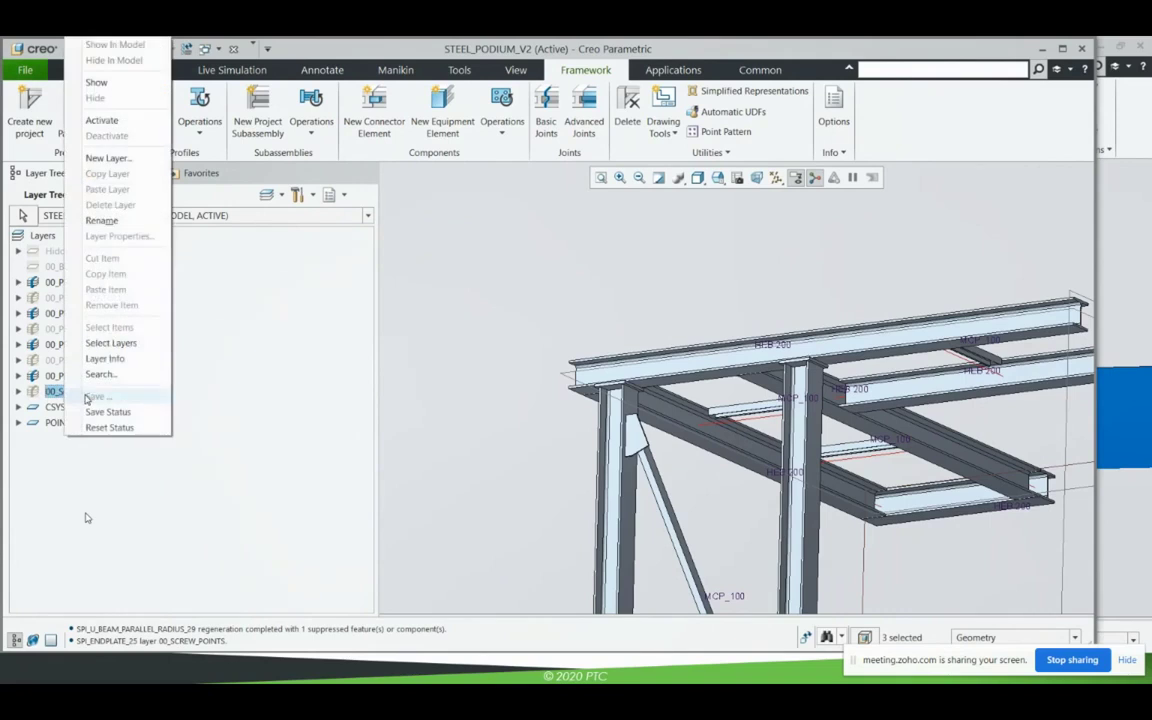
left_click(110, 83)
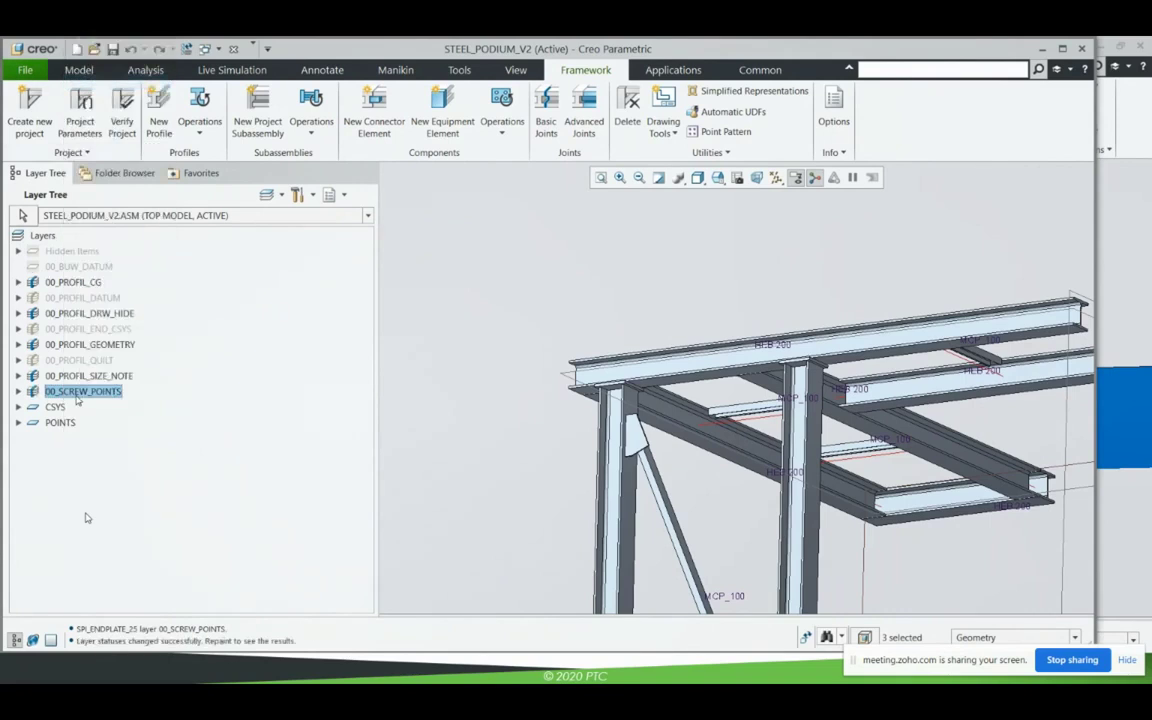
right_click(80, 396)
left_click(112, 411)
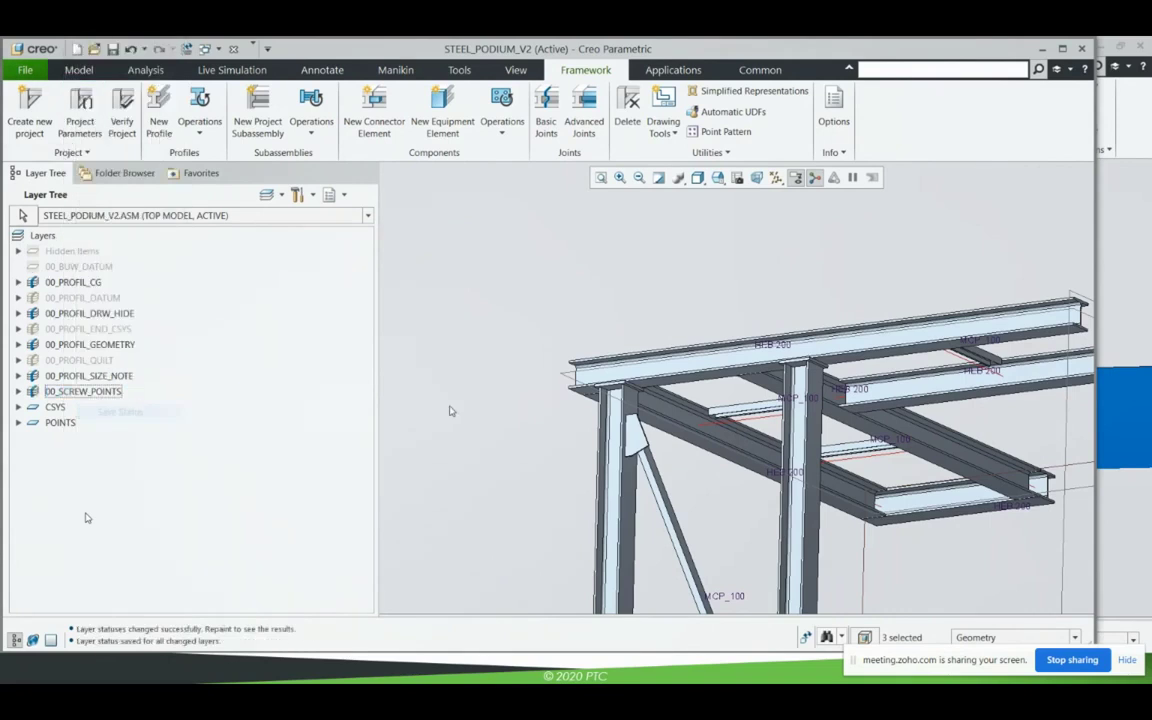
Return to the model tree and turn on the display of datum points.
left_click(344, 199)
left_click(366, 213)
middle_click_drag(532, 391, 586, 446)
left_click(776, 178)
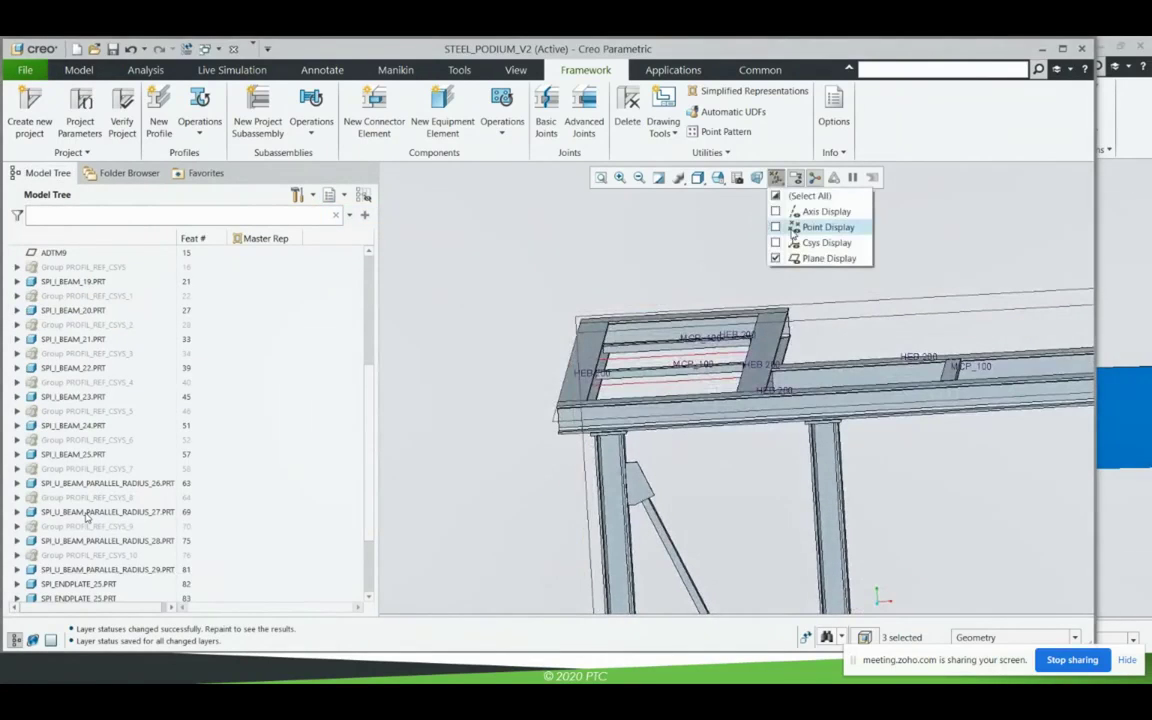
left_click(790, 227)
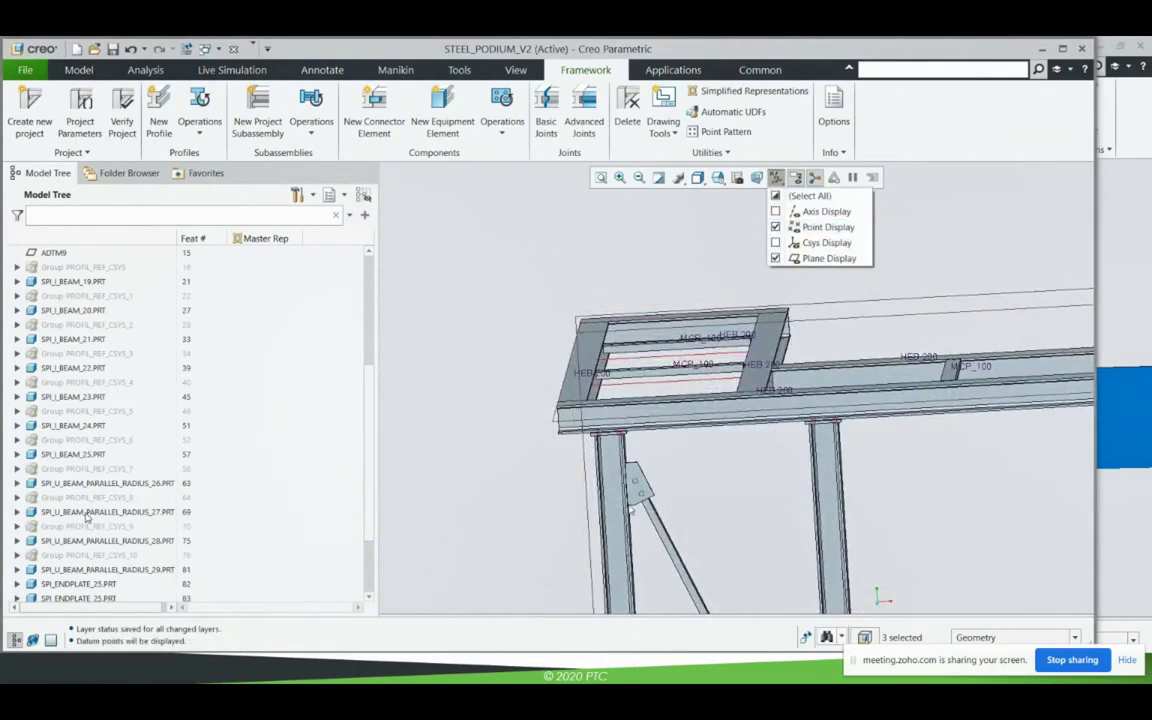
Assemble a screw on the upper bracing plate's datum point, with the head on the plate face and the nut on the MCP_100 brace.
left_click(897, 67)
type("screw")
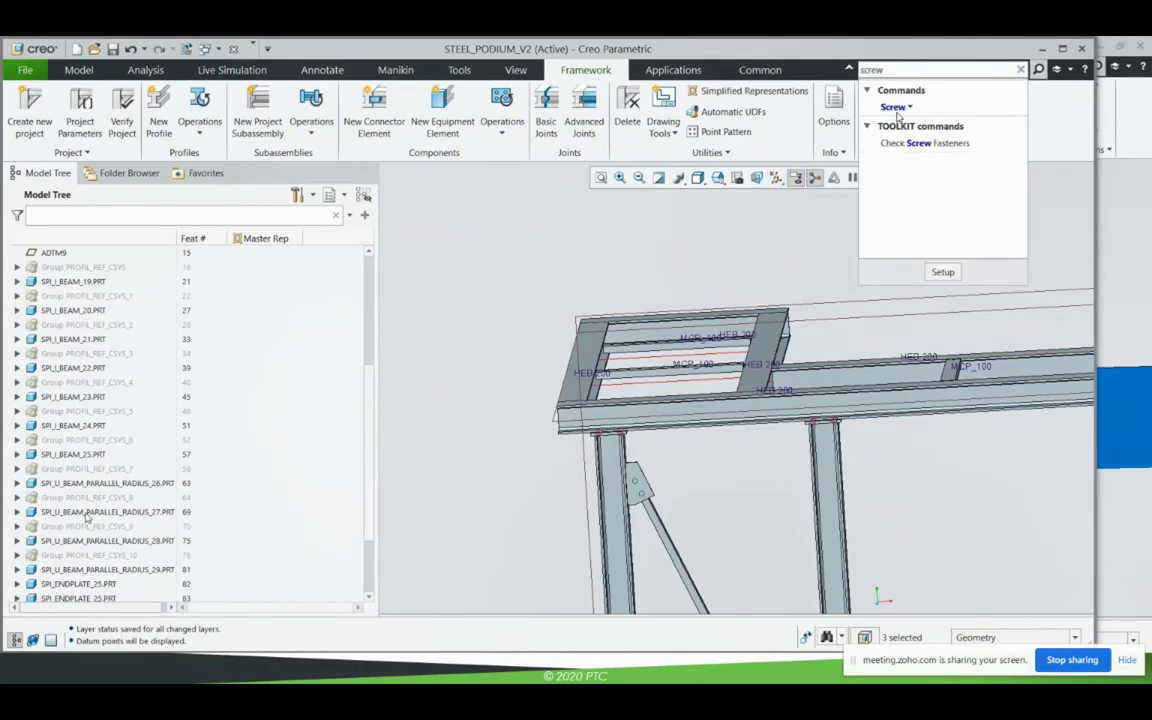
left_click(897, 110)
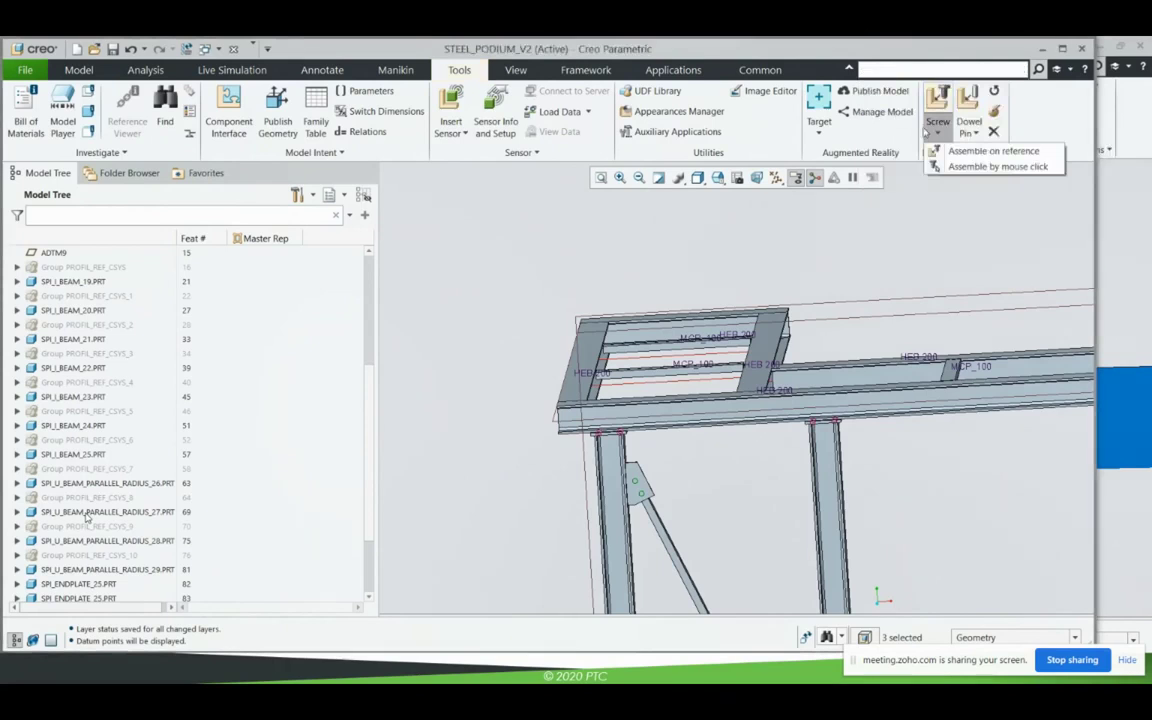
left_click(964, 147)
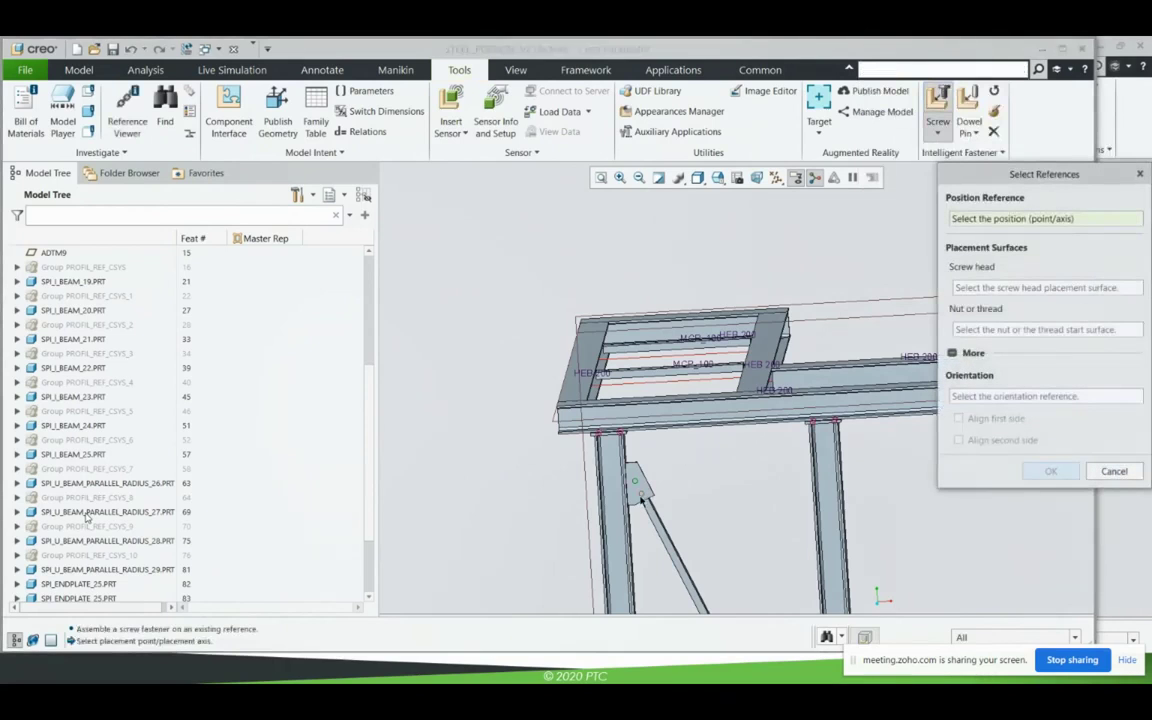
left_click(635, 483)
scroll(642, 540, "up", 3)
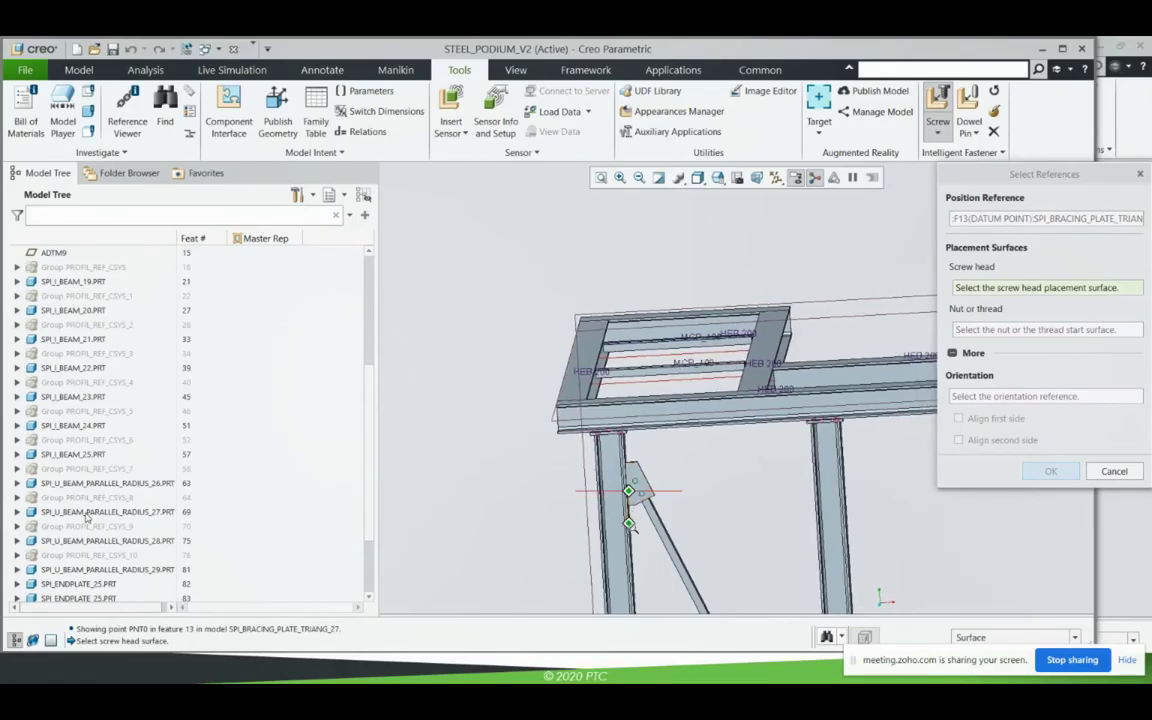
scroll(643, 593, "up", 5)
left_click(685, 507)
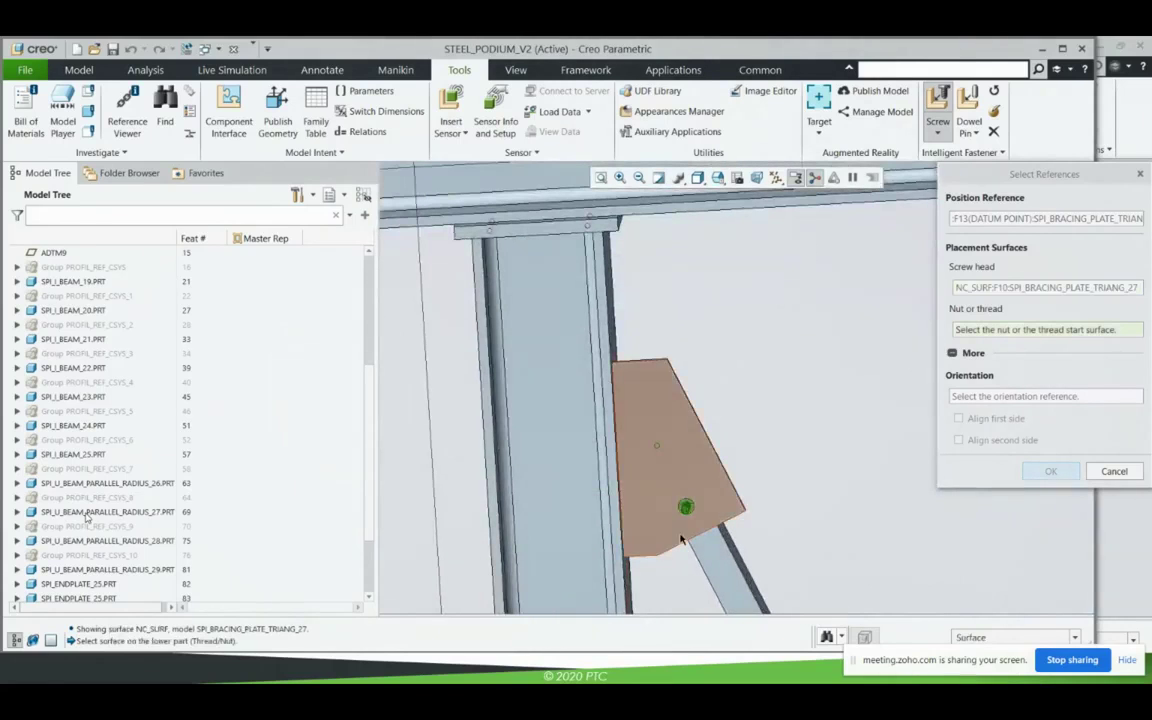
middle_click_drag(738, 532, 692, 530)
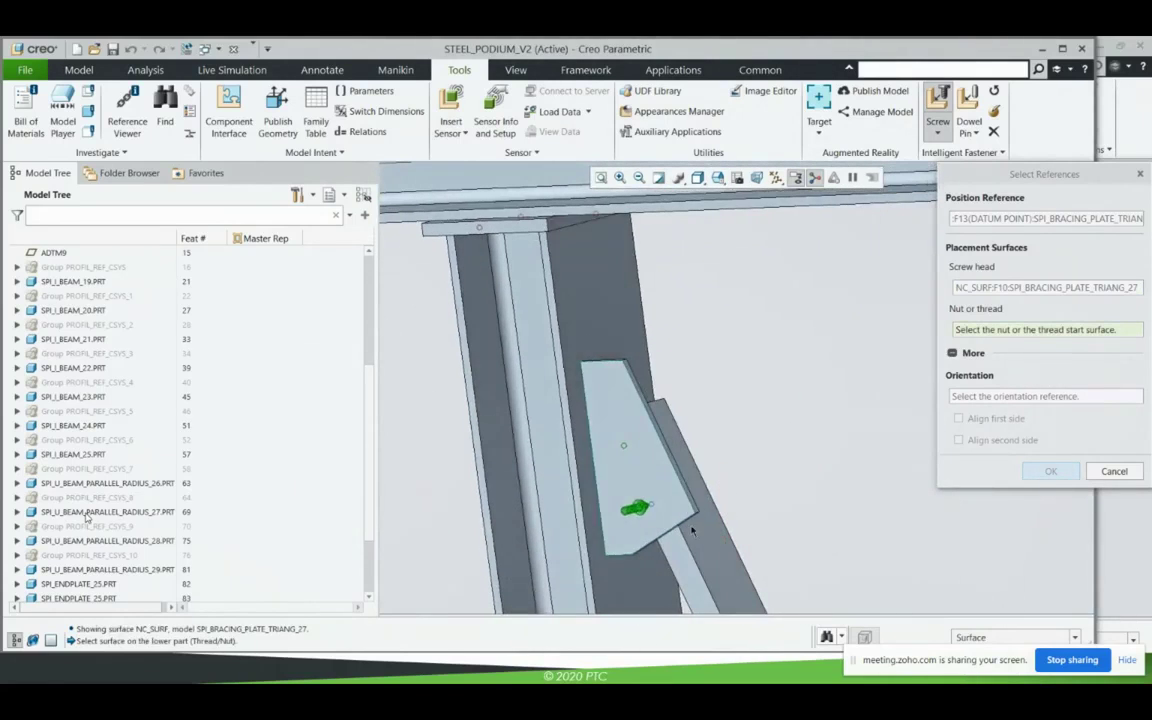
left_click(695, 477)
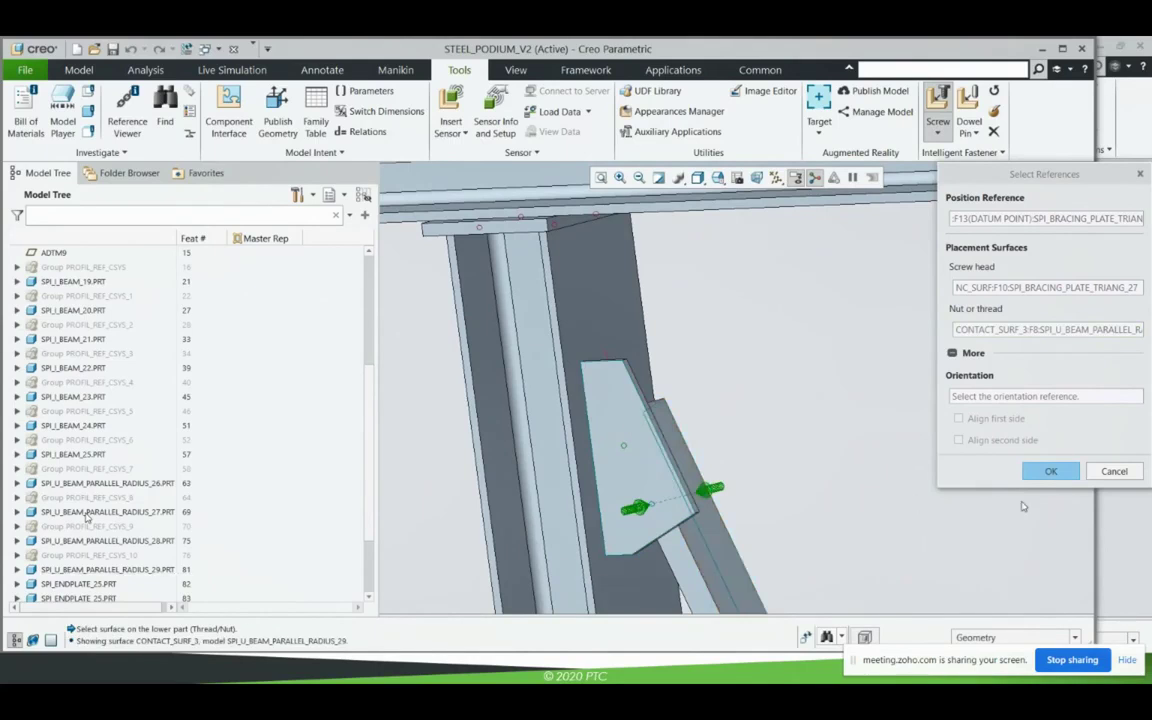
middle_click(865, 527)
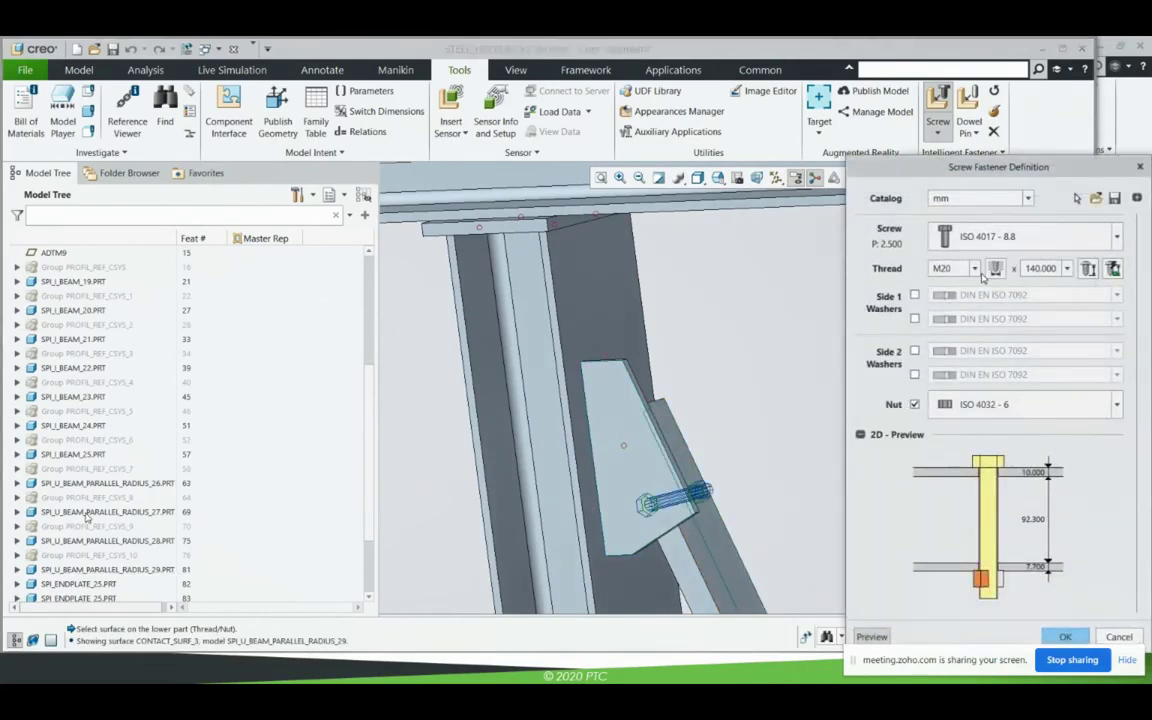
Define the fastener as an ISO 4017 - 8.8 screw, M20 x 140, with an ISO 4032 - 6 nut, and create it on the plate's points.
left_click(981, 238)
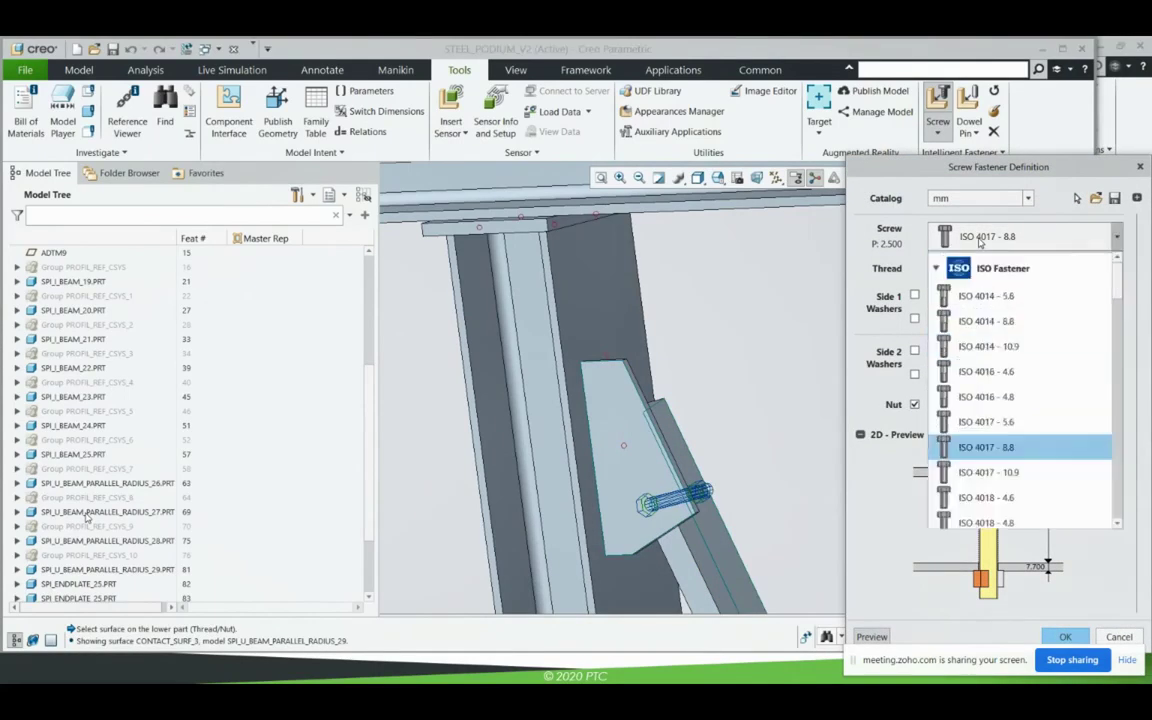
left_click(976, 446)
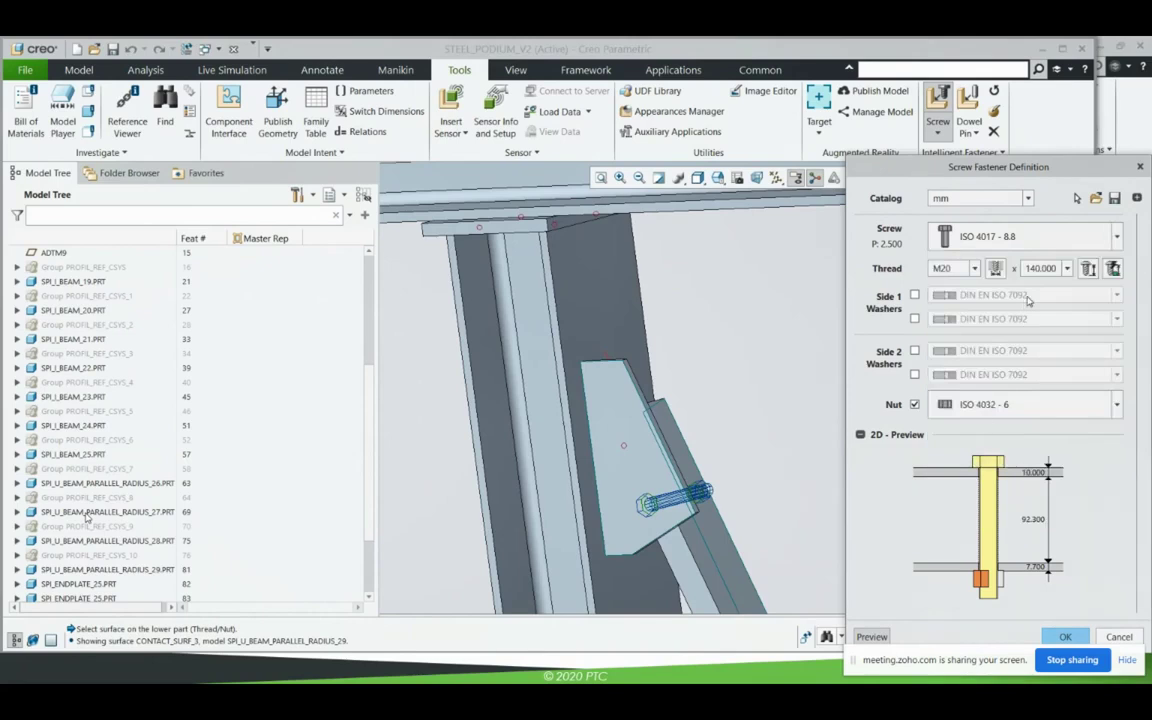
middle_click(795, 516)
middle_click(808, 472)
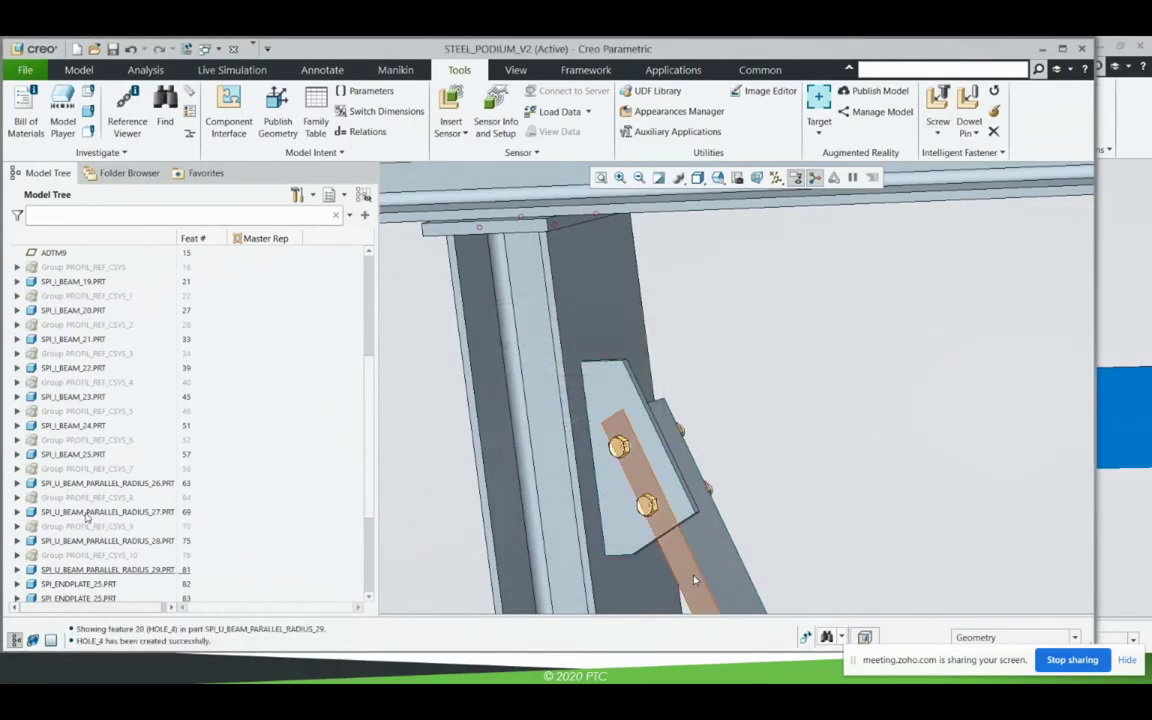
Assemble a screw on the lower bracing plate's datum point, with the head on the plate face and the nut on the MCP_100 brace's contact surface.
middle_click_drag(784, 555, 708, 396, "shift")
left_click(639, 178)
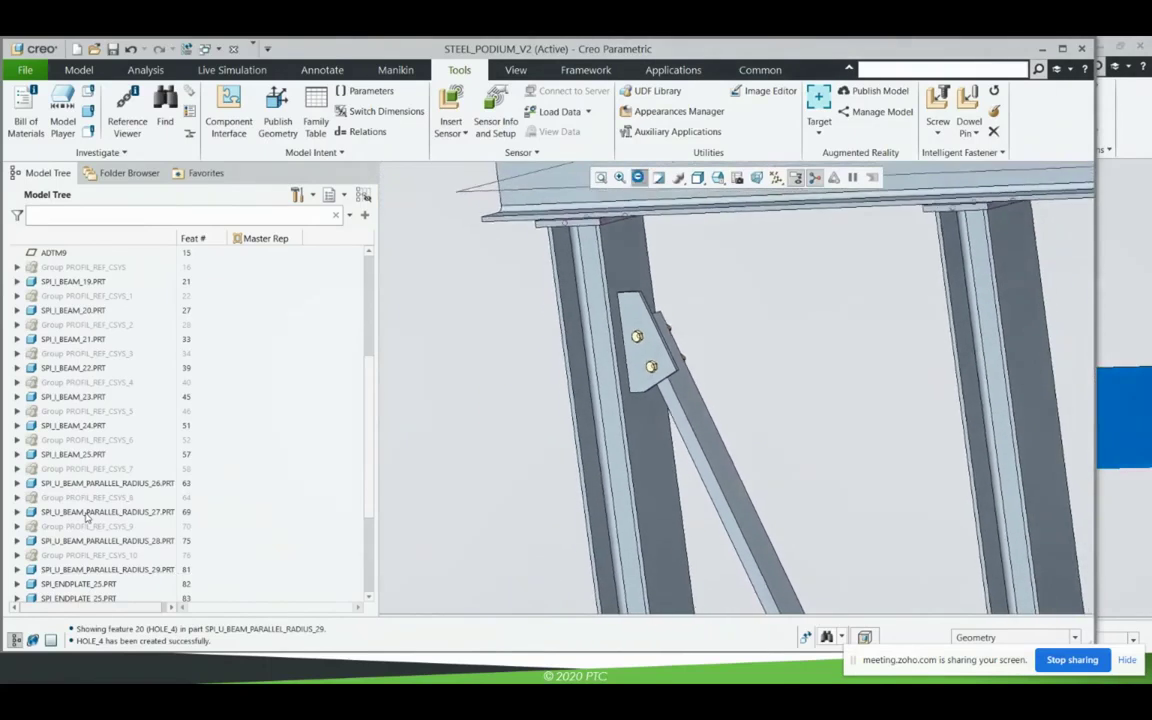
middle_click_drag(783, 485, 560, 180, "shift")
middle_click_drag(693, 516, 614, 265, "shift")
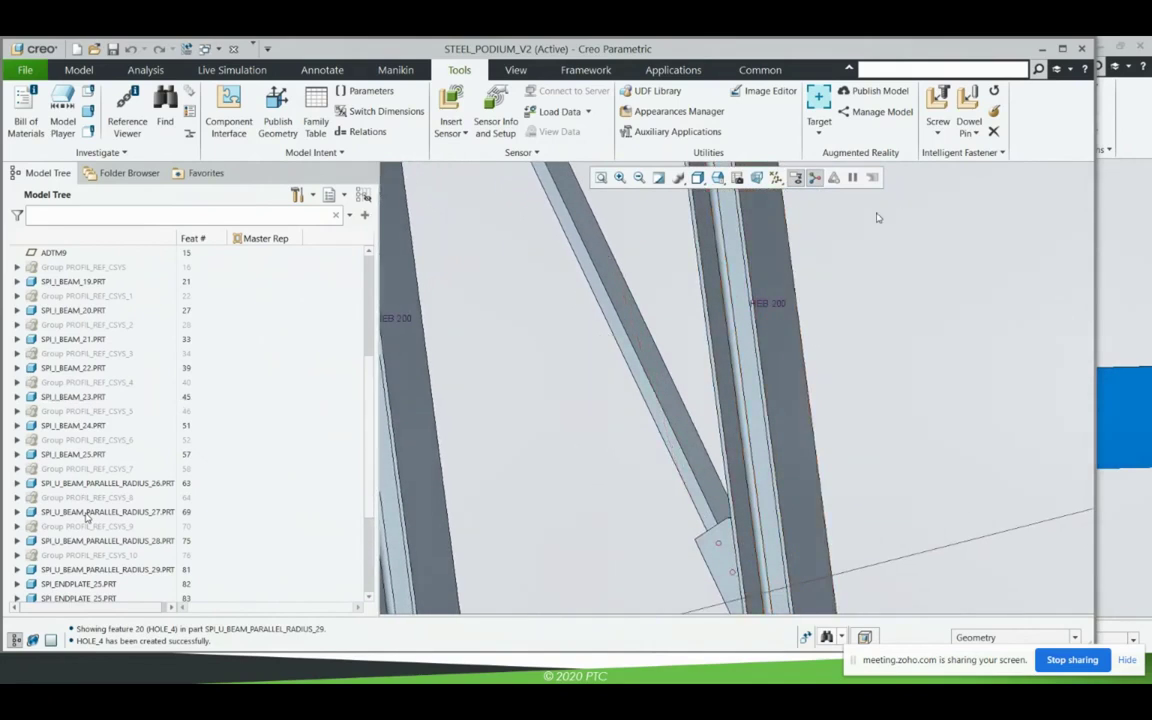
left_click(937, 134)
left_click(993, 151)
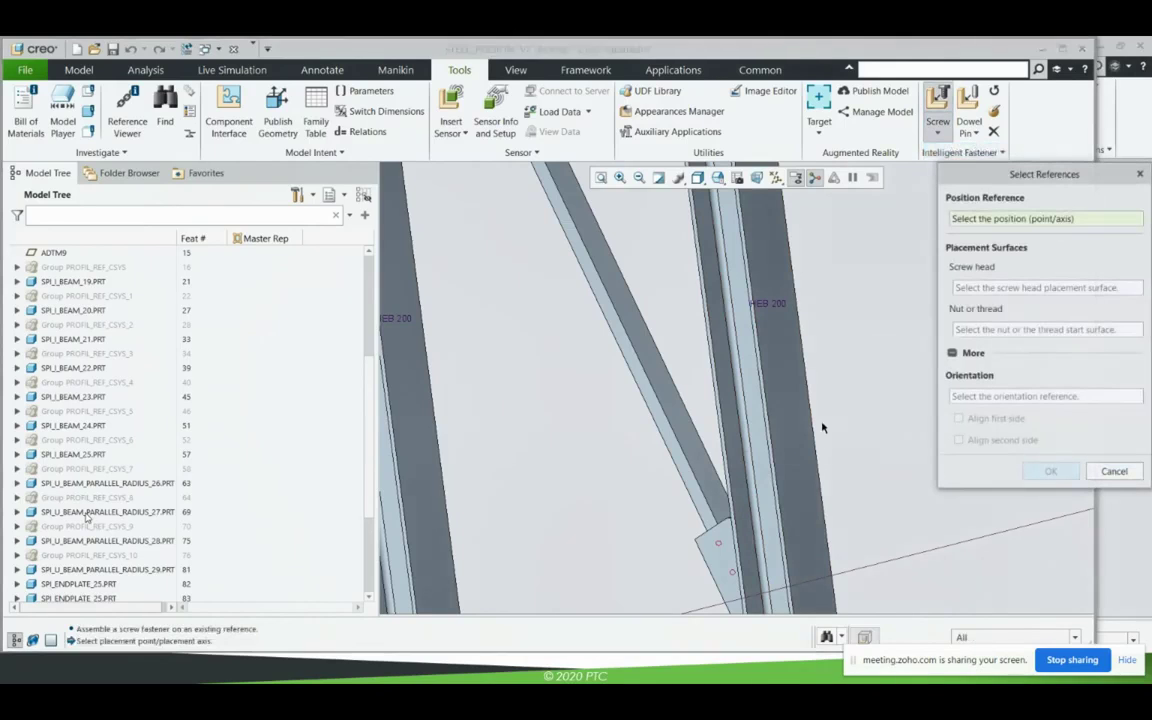
left_click(719, 546)
left_click(721, 548)
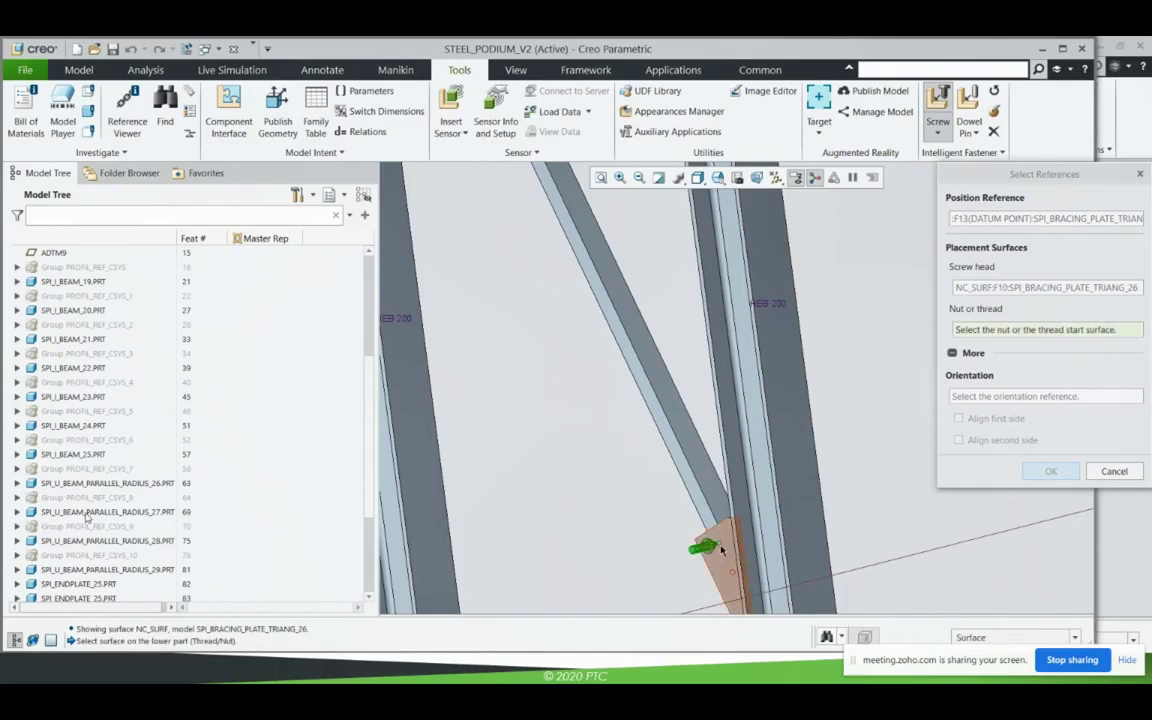
left_click(745, 522)
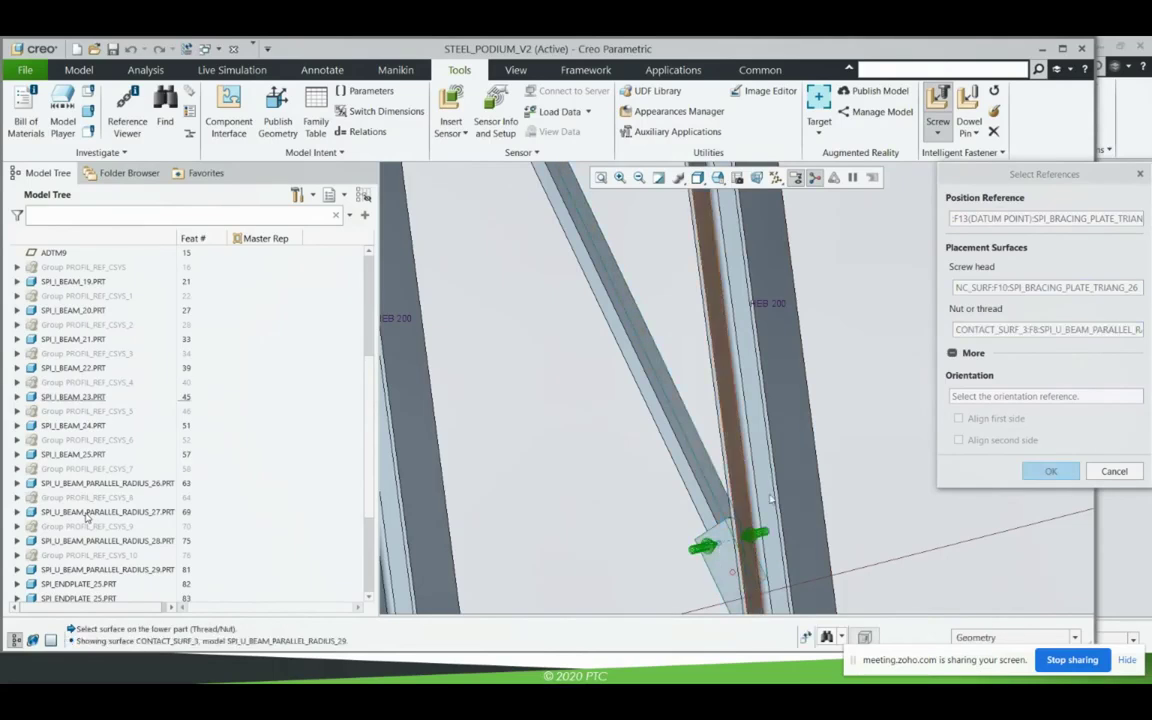
Create the ISO 4017 - 8.8 screw, M20 x 140, with an ISO 4032 - 6 nut on all instances of the lower bracing plate's points.
middle_click(855, 508)
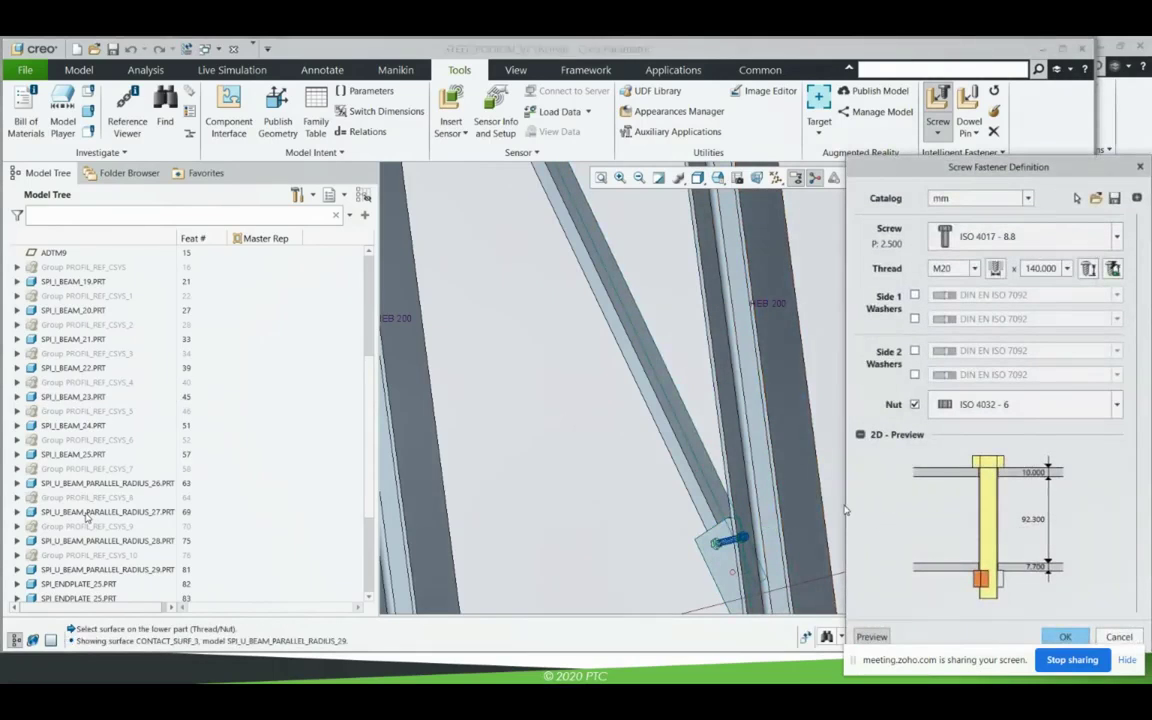
middle_click(825, 477)
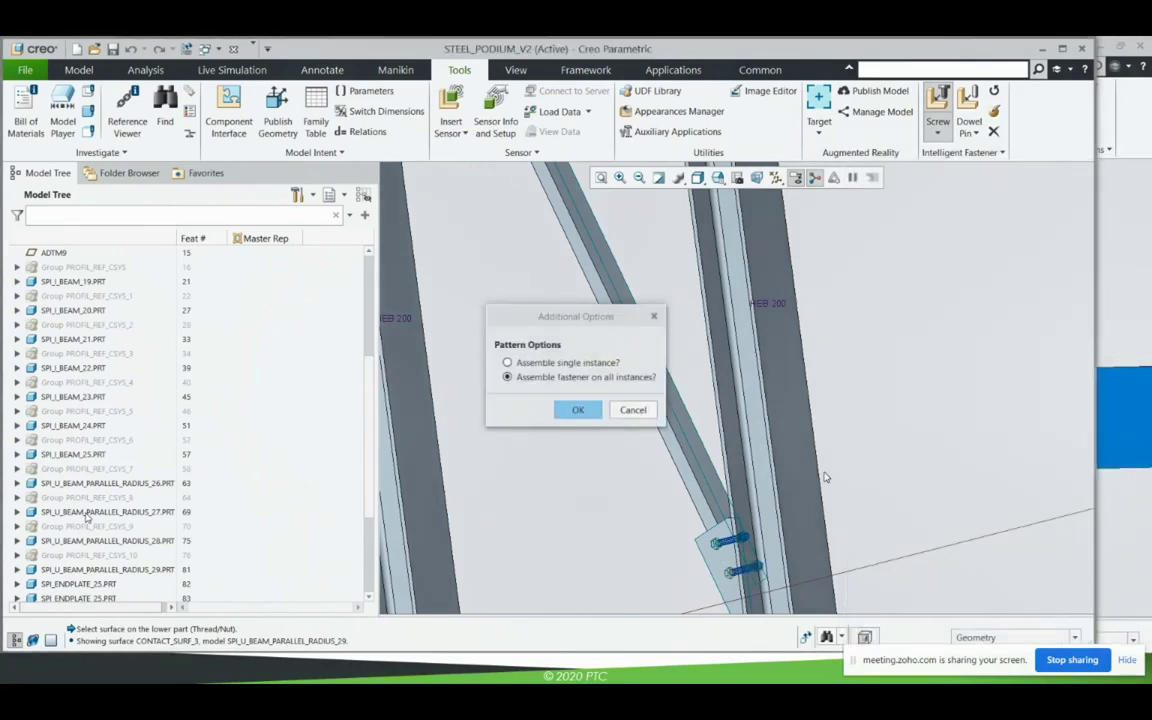
middle_click(825, 477)
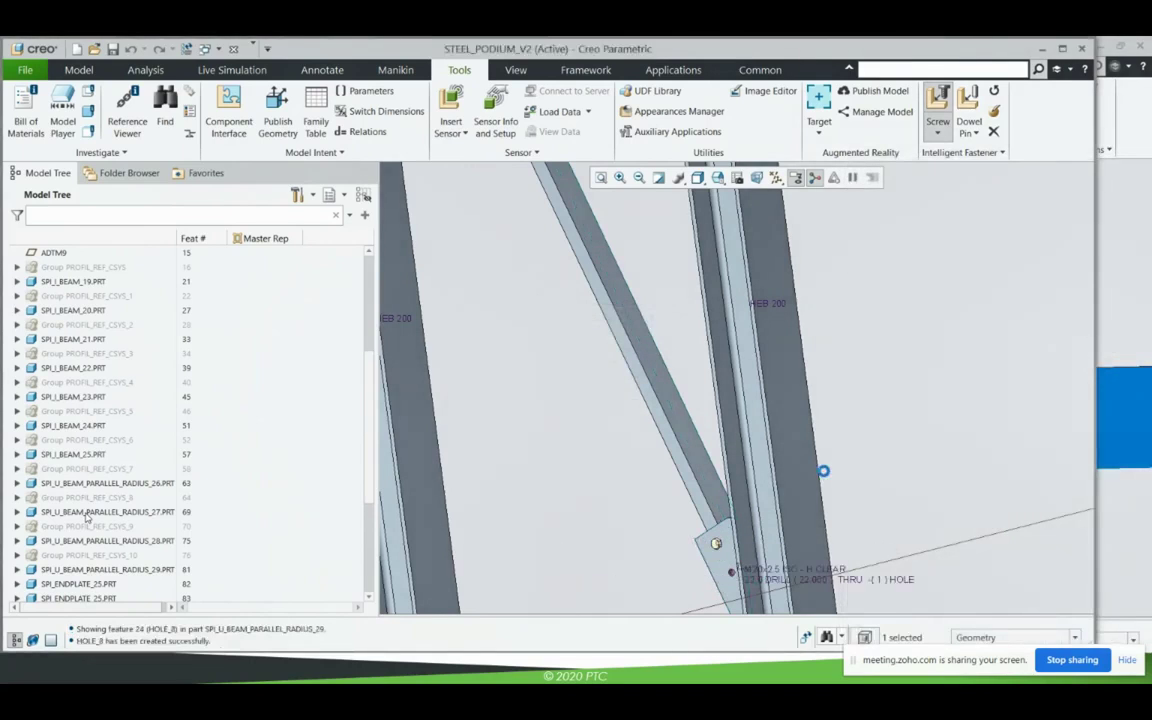
Open the diagonal brace part SPI_U_BEAM_PARALLEL_RADIUS_29 to examine its screw holes, and return to the STEEL_PODIUM_V2 assembly.
middle_click_drag(736, 542, 734, 468, "shift")
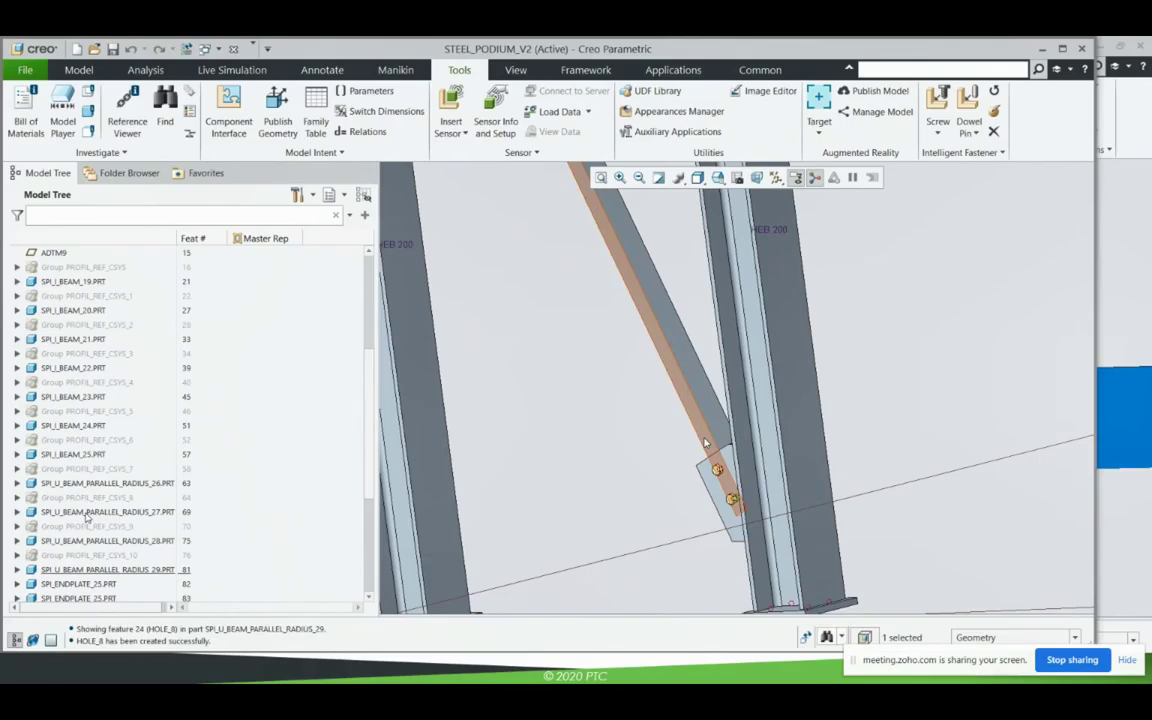
left_click(711, 421)
left_click(730, 375)
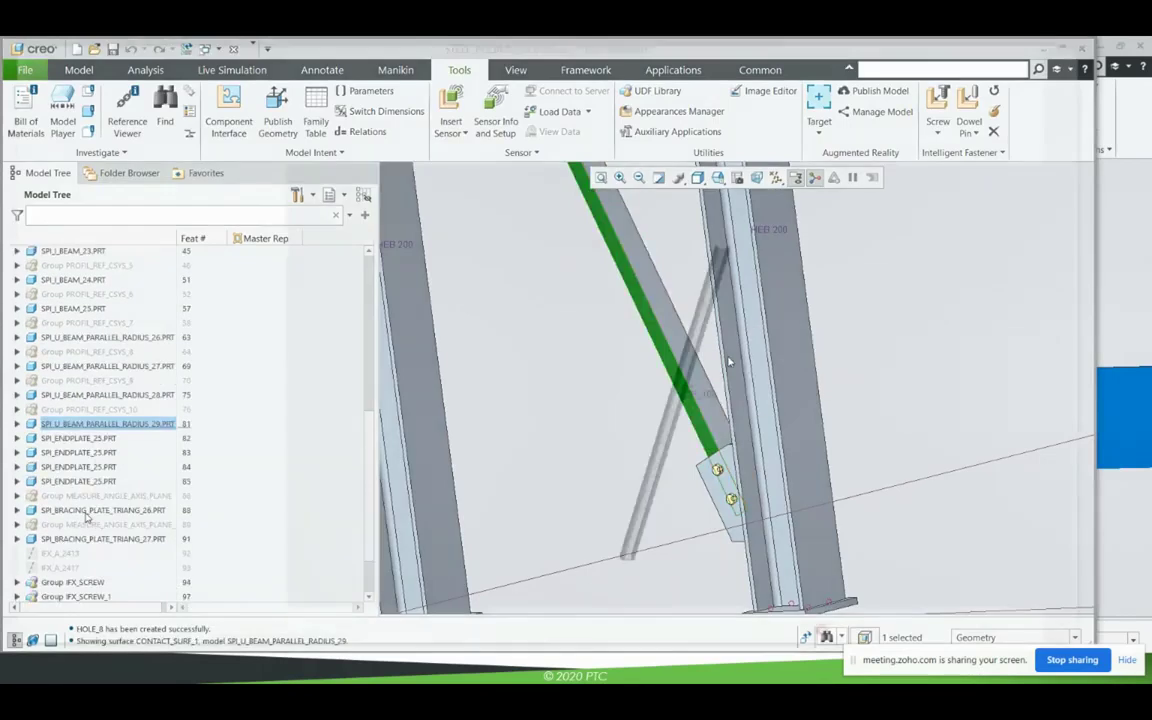
scroll(605, 563, "down", 5)
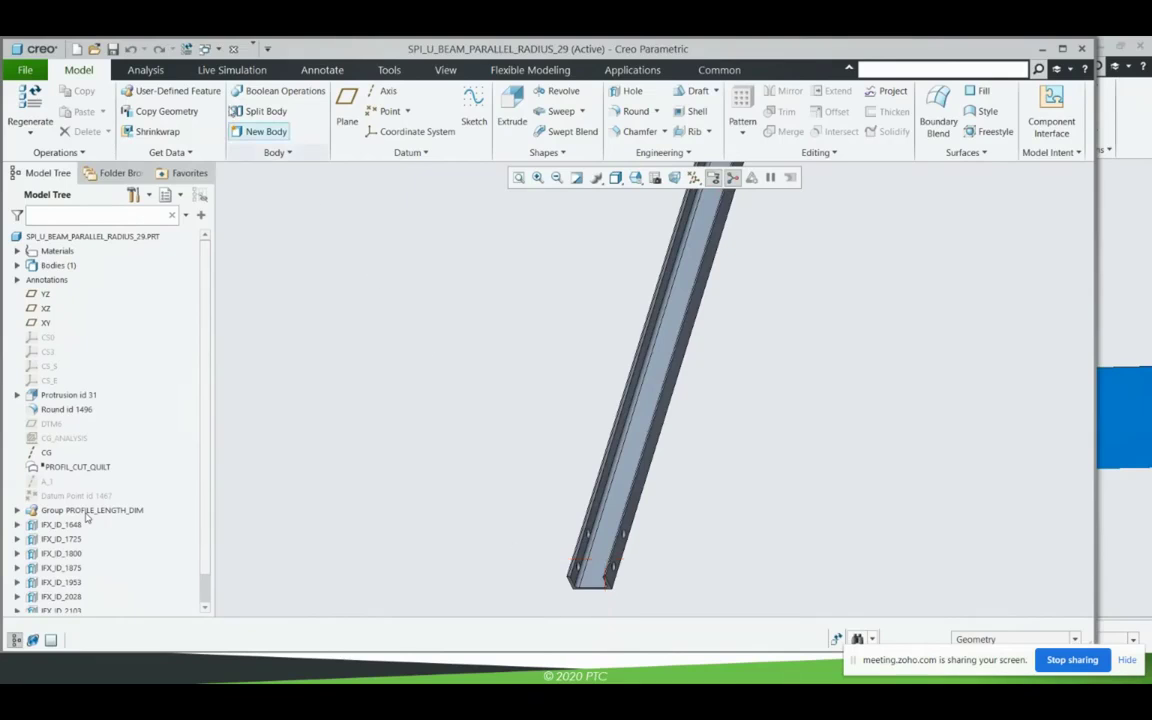
left_click(203, 49)
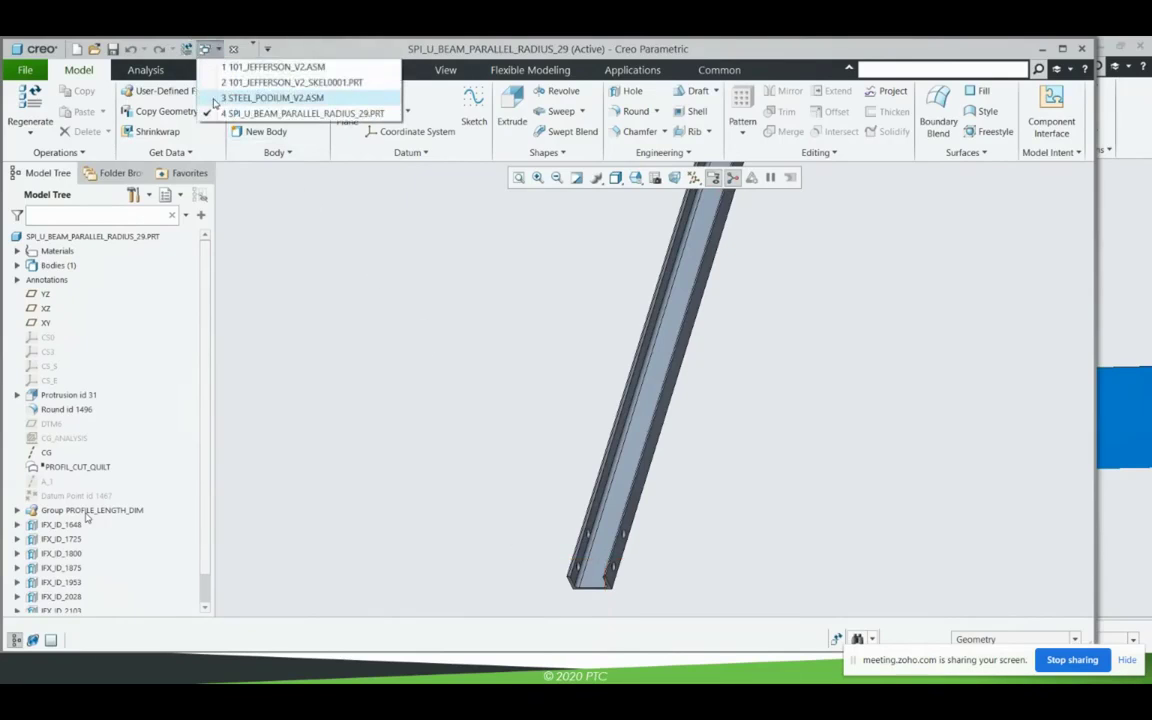
left_click(275, 98)
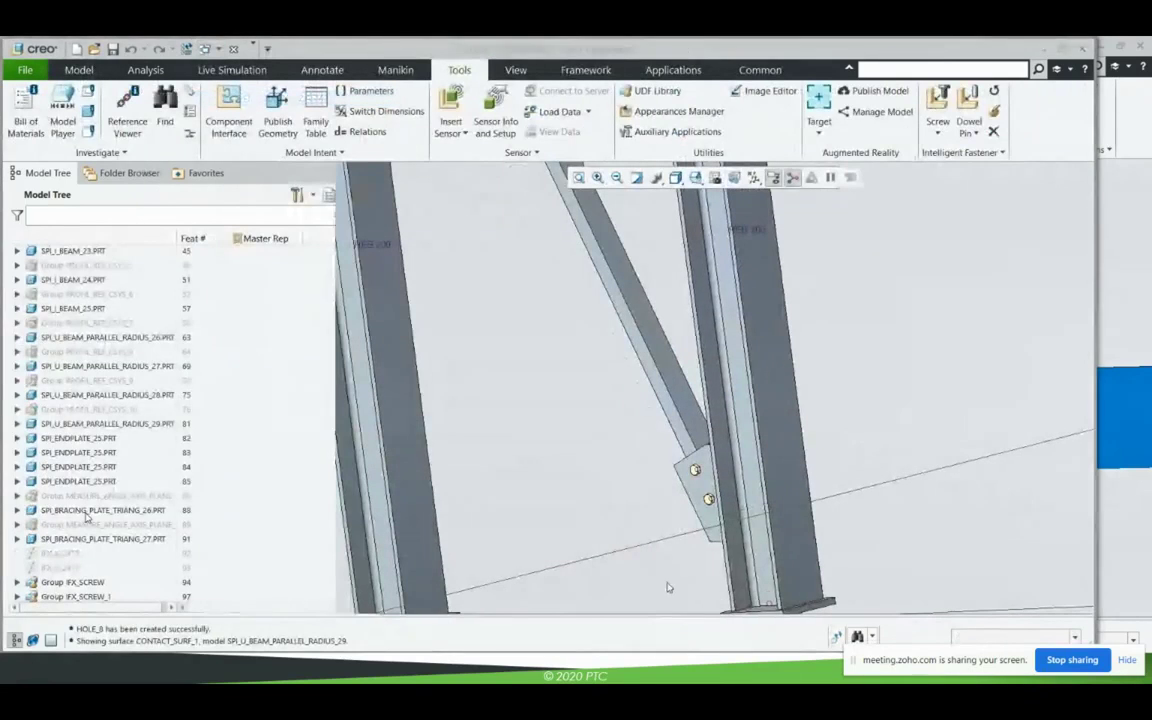
Open the screw part from the lower bracing plate, examine its parameters, and return to the STEEL_PODIUM_V2 assembly.
left_click(695, 474)
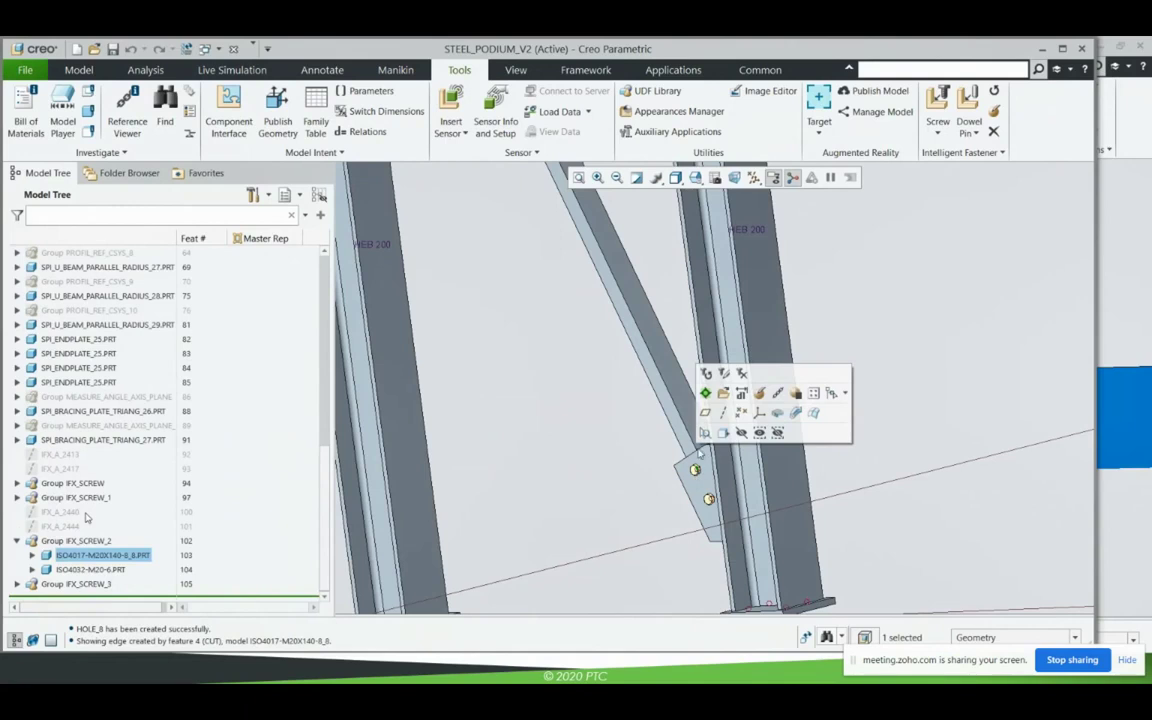
left_click(722, 395)
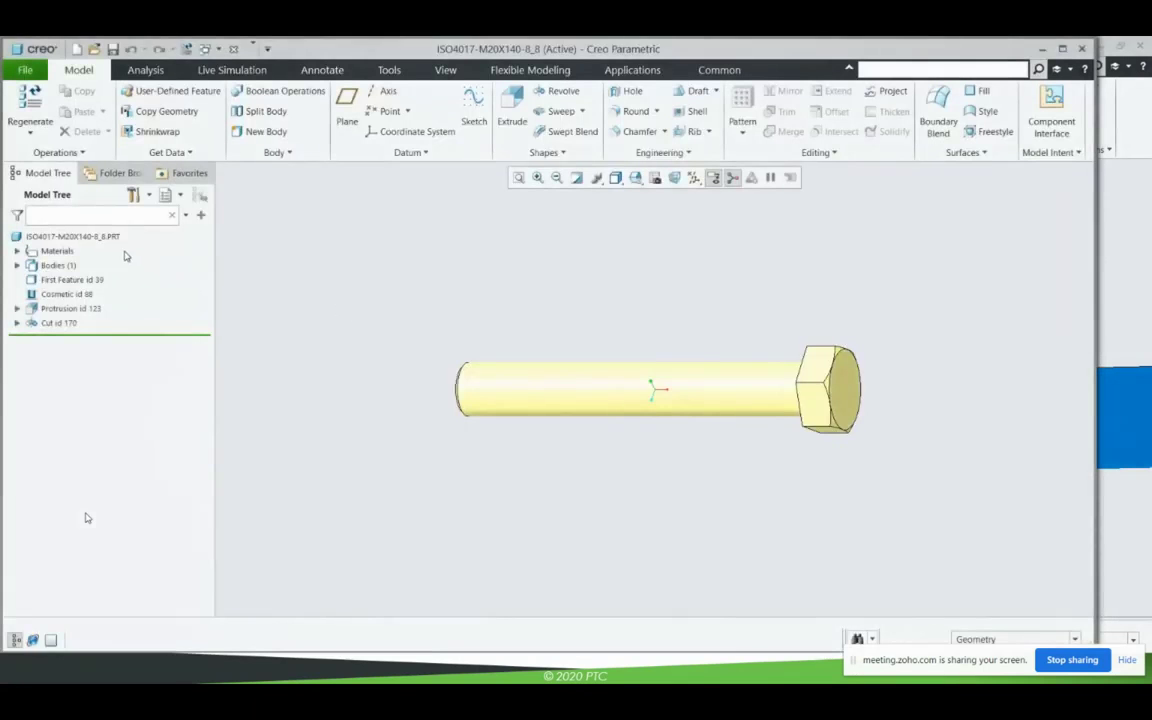
left_click(108, 237)
right_click(110, 239)
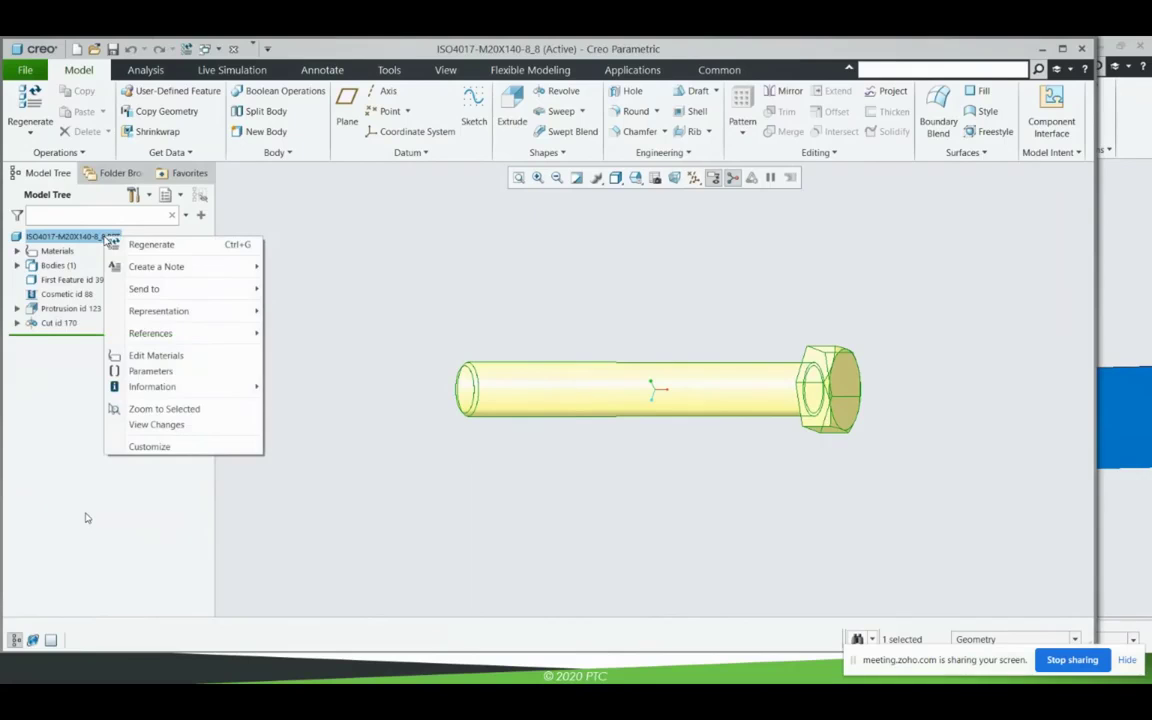
left_click(150, 371)
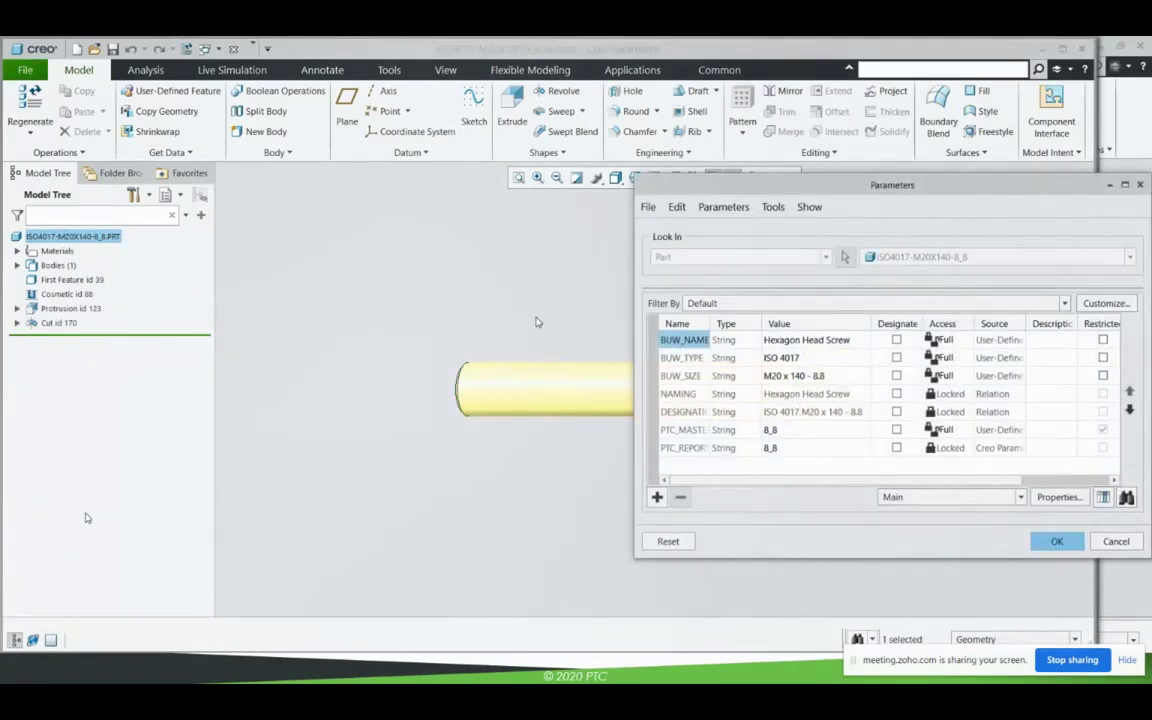
left_click(535, 322)
left_click(207, 49)
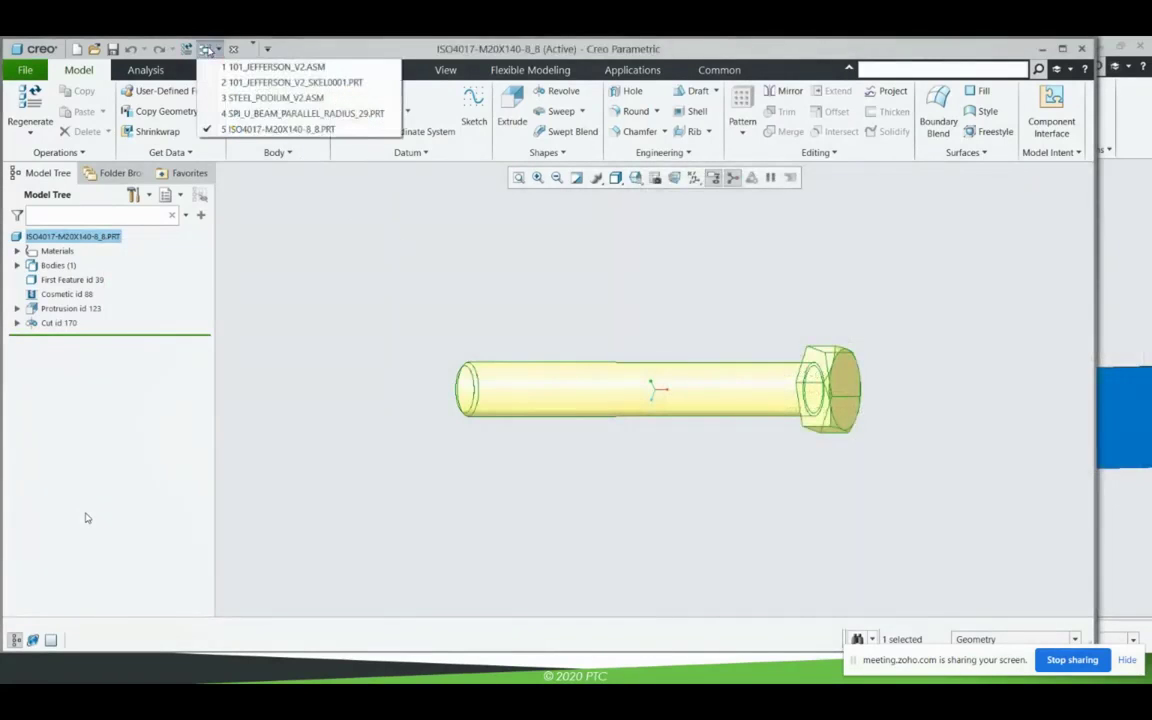
left_click(230, 99)
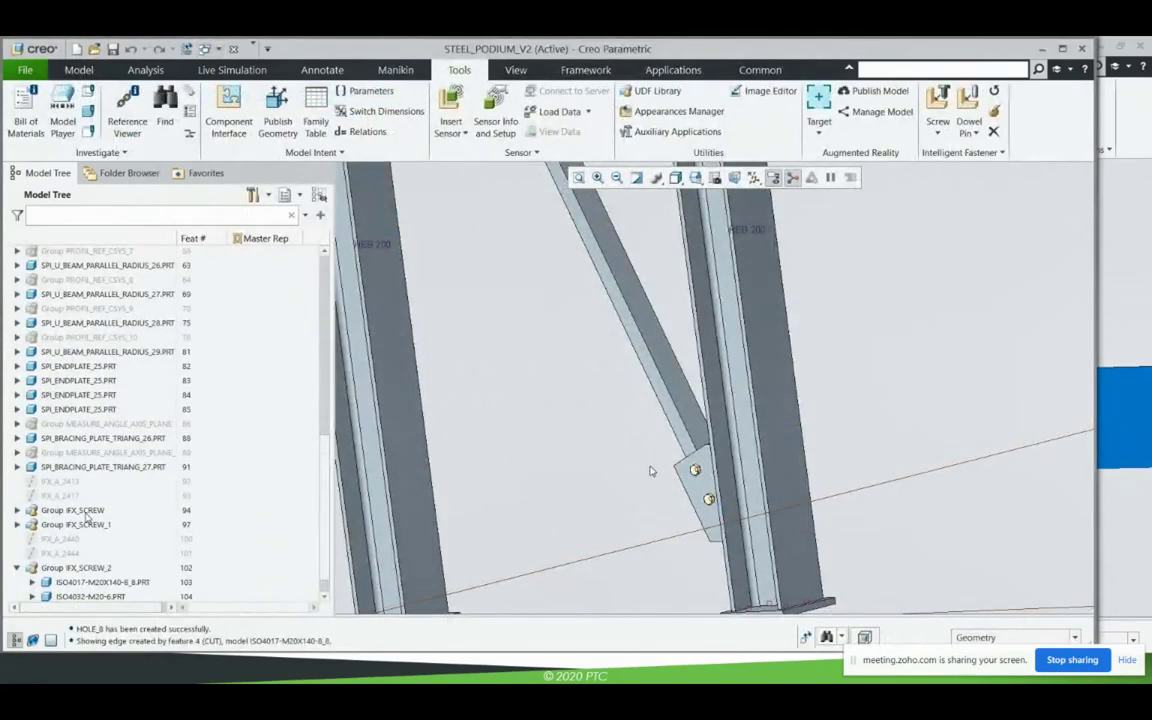
Assemble a screw on the upper end plate's datum point beside the braced column, with the head on the plate face and the nut on the HEB 200 beam flange.
middle_click_drag(562, 302, 831, 652, "shift")
middle_click_drag(661, 318, 779, 650, "shift")
middle_click_drag(748, 412, 664, 388)
middle_click_drag(618, 332, 646, 277)
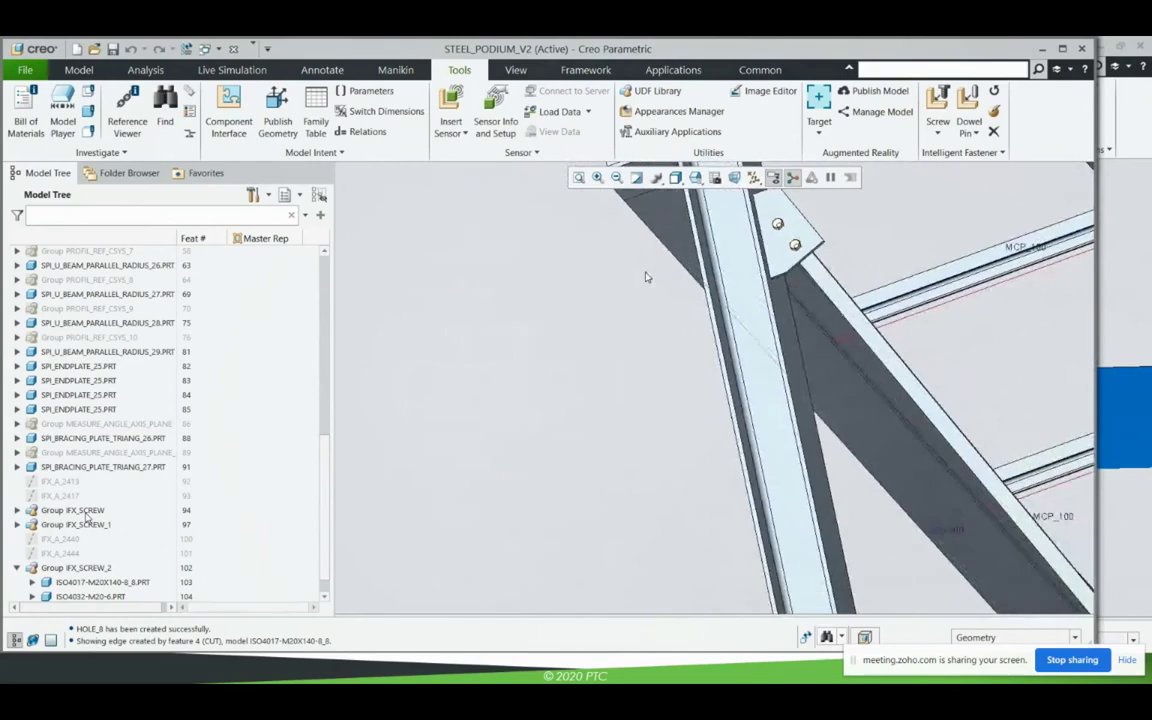
scroll(635, 404, "up", 3)
scroll(646, 413, "down", 2)
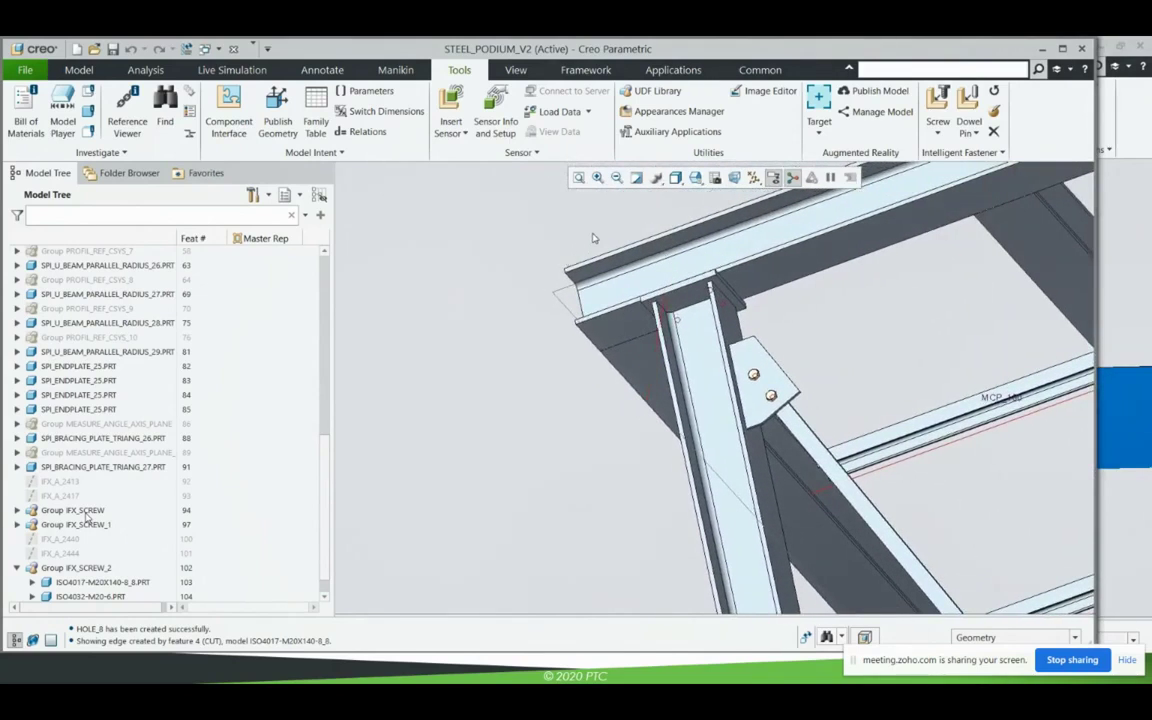
left_click(938, 126)
left_click(985, 148)
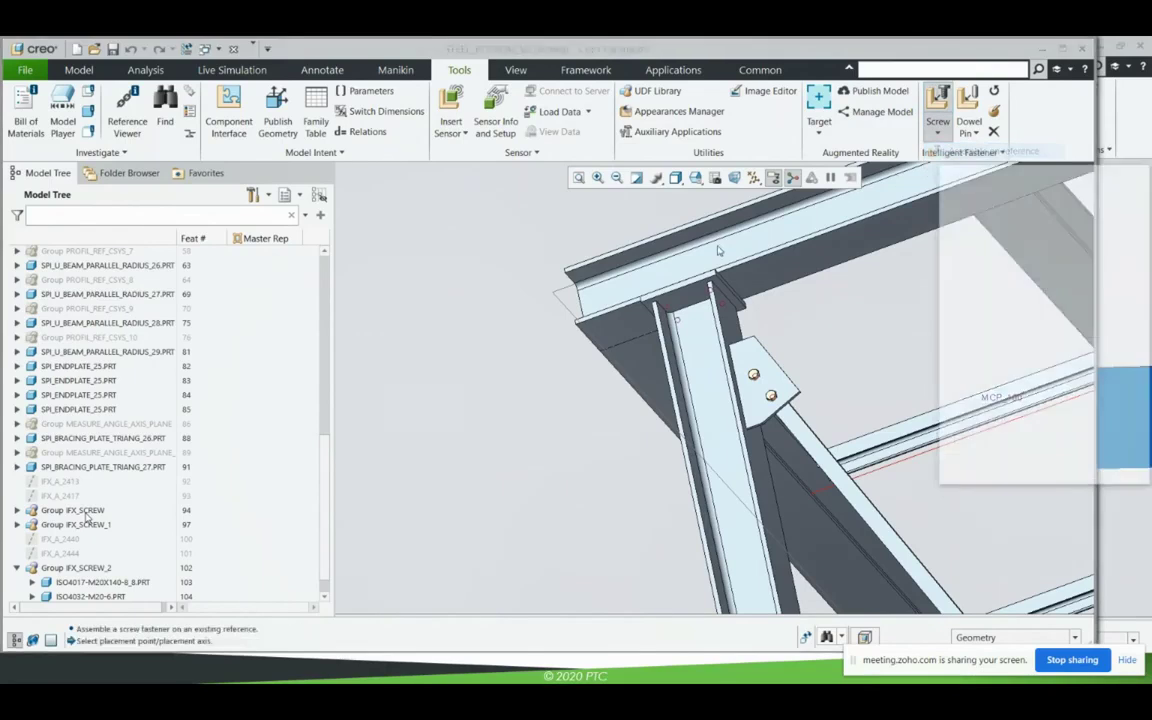
left_click(675, 318)
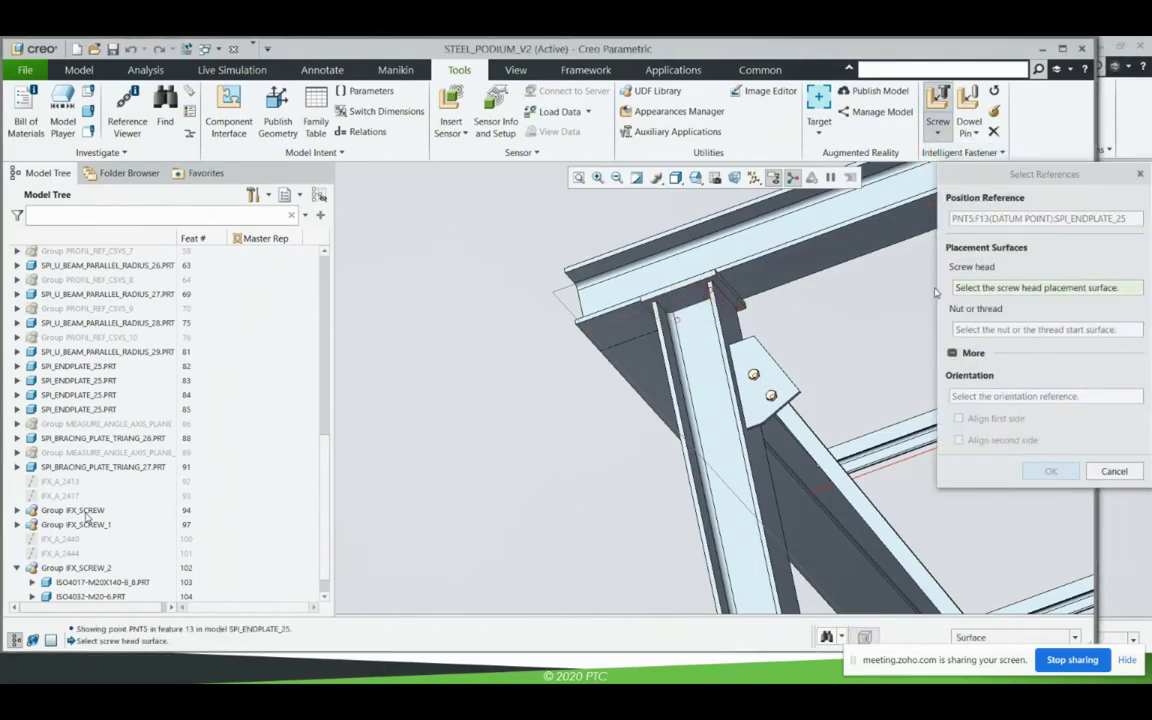
left_click(651, 284)
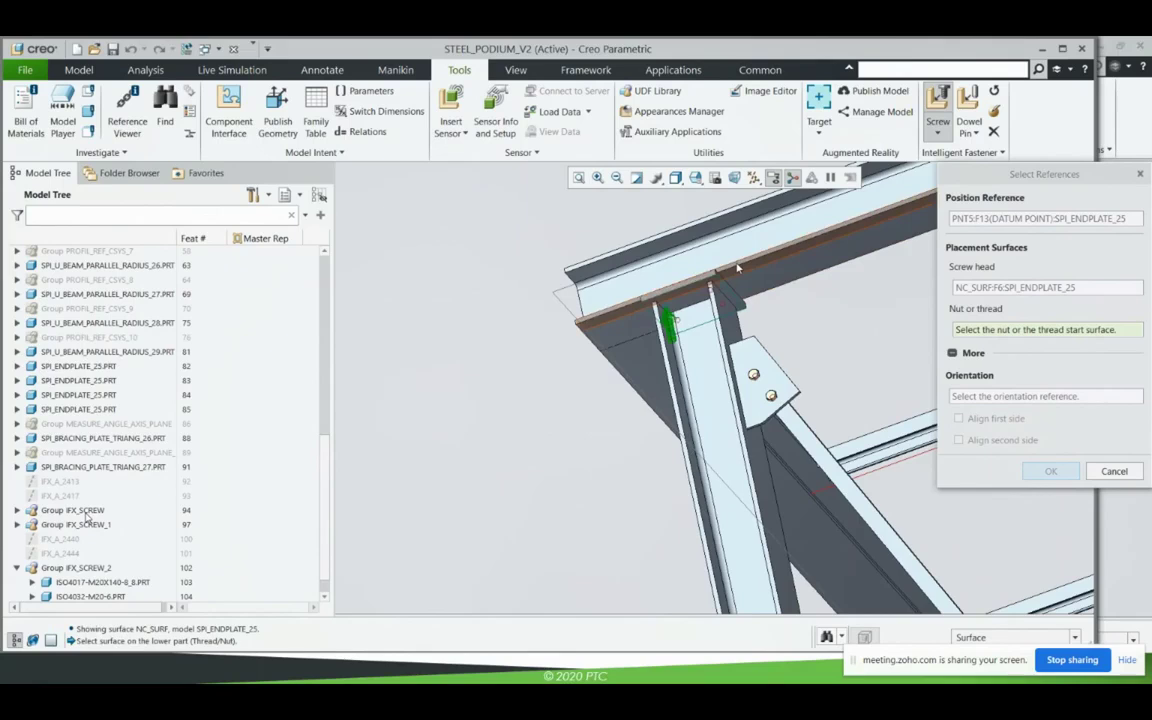
left_click(710, 380)
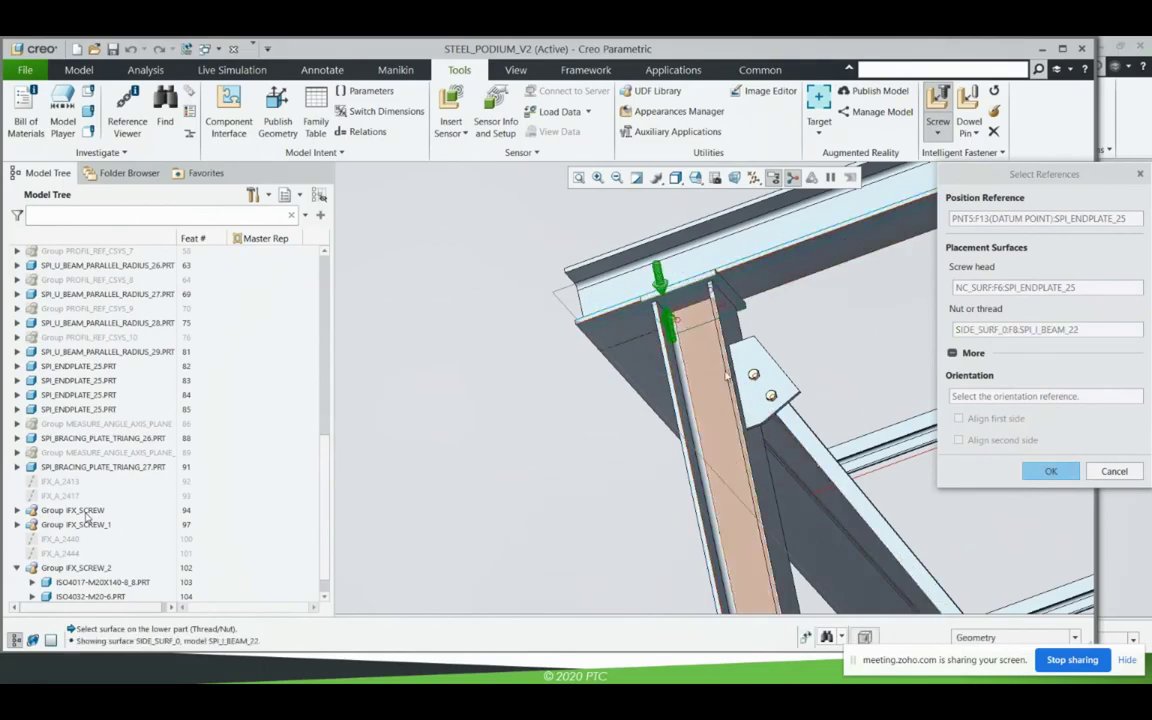
Define the end plate fastener as an ISO 4017 - 8.8 screw, M12 x 55, with an ISO 4032 - 6 nut.
middle_click(882, 368)
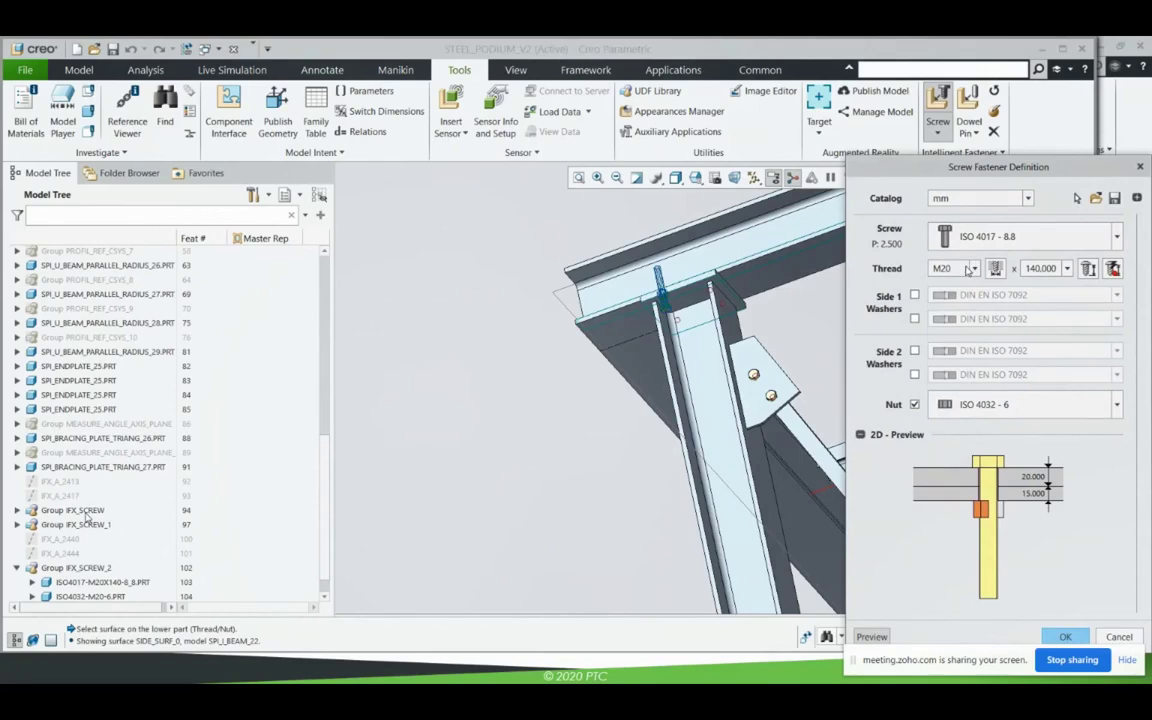
left_click(973, 269)
left_click(858, 357)
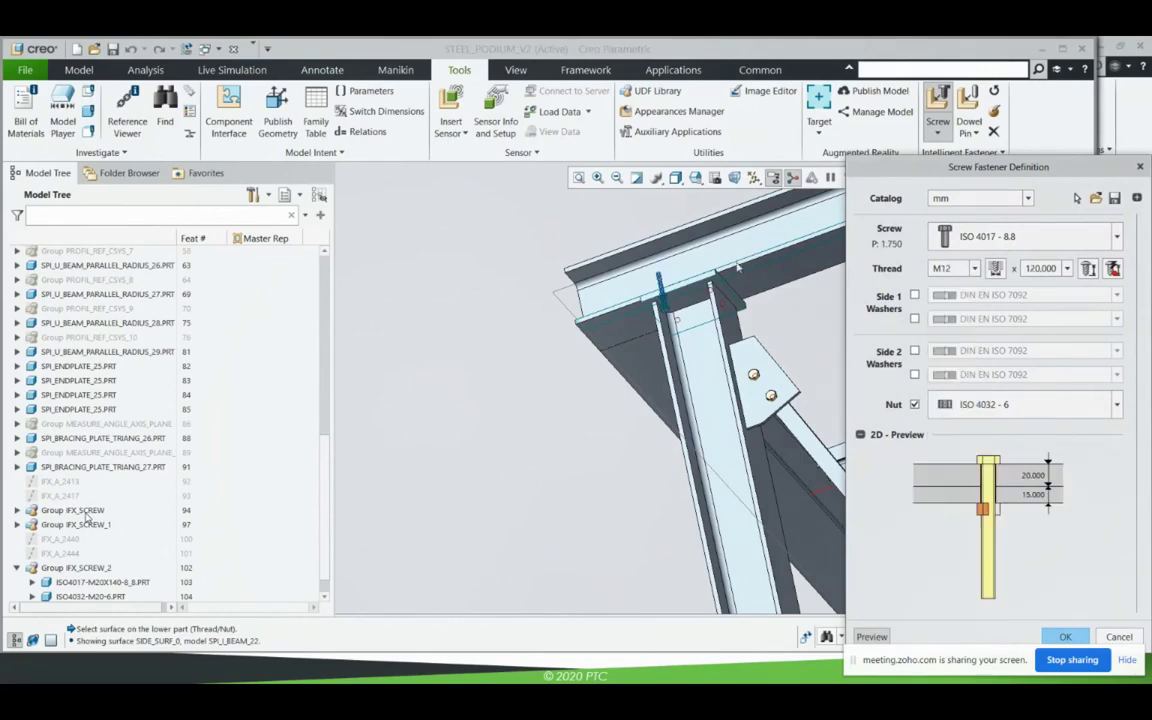
left_click(595, 180)
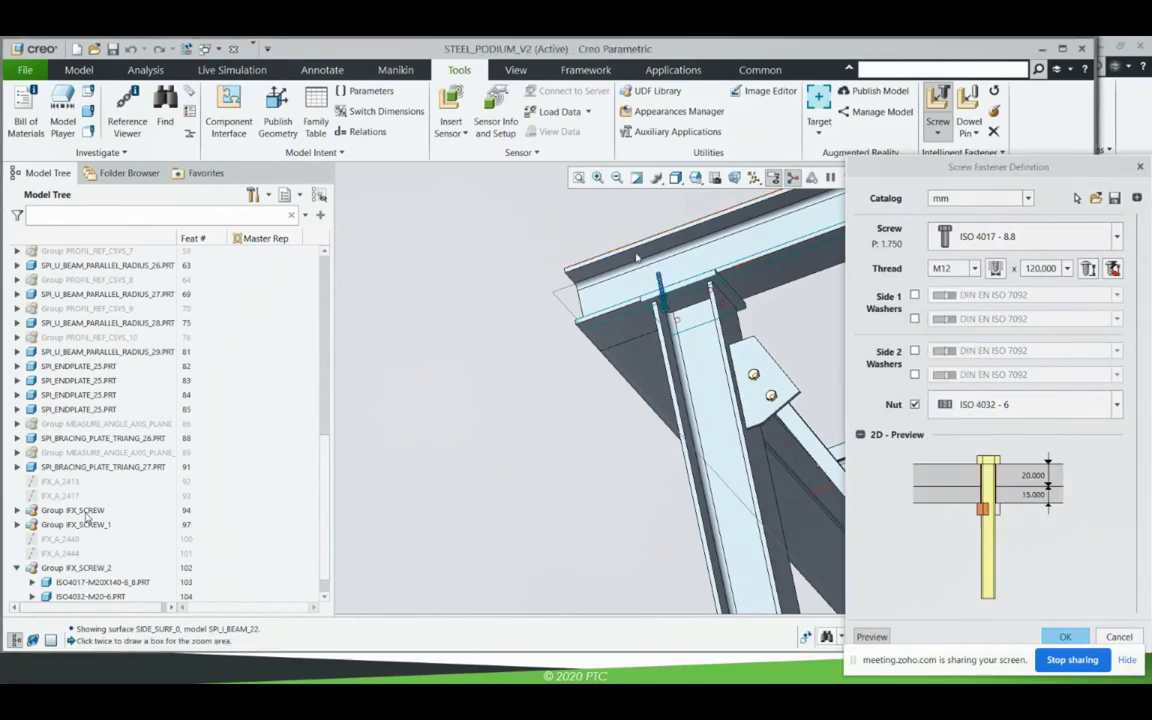
left_click(692, 338)
left_click(616, 304)
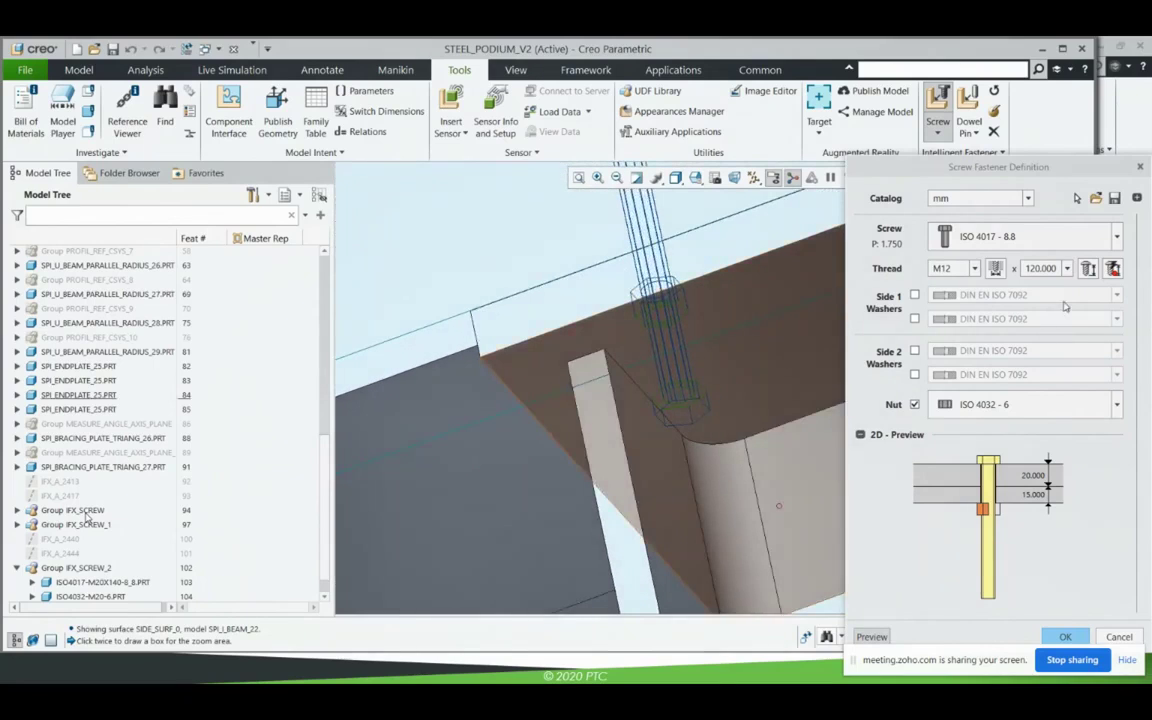
left_click(1052, 270)
left_click(1037, 366)
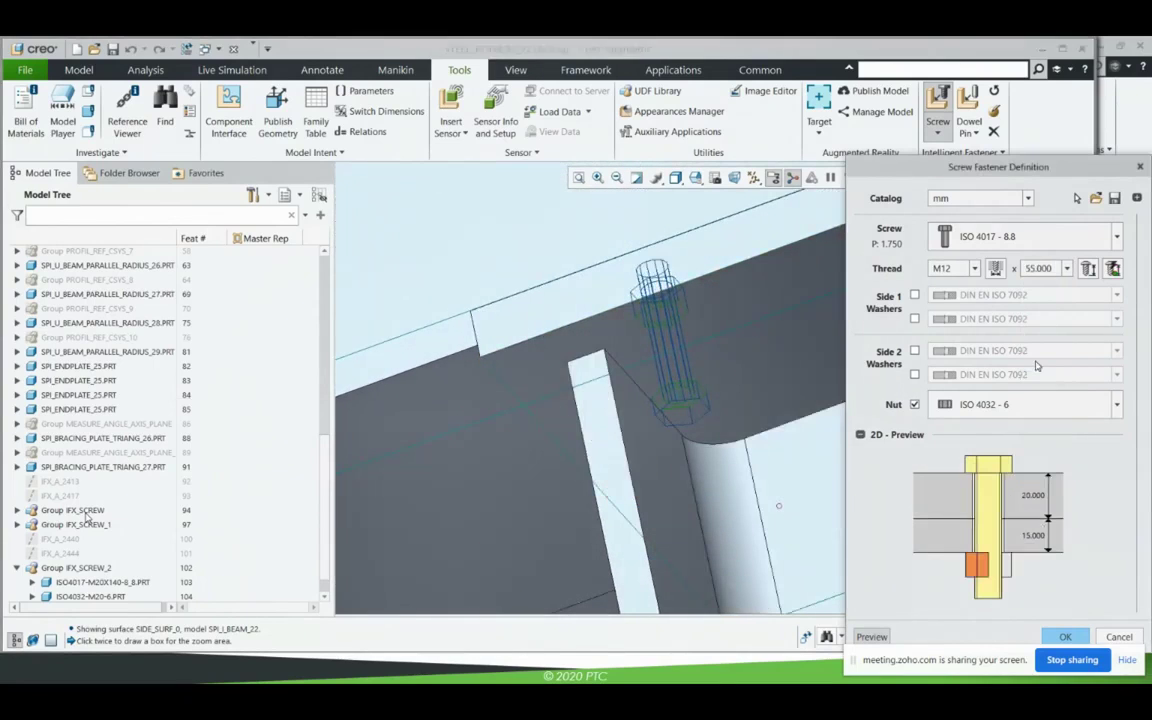
Create the M12 fastener as a pattern over the end plate's points and check the complete framework.
middle_click(803, 474)
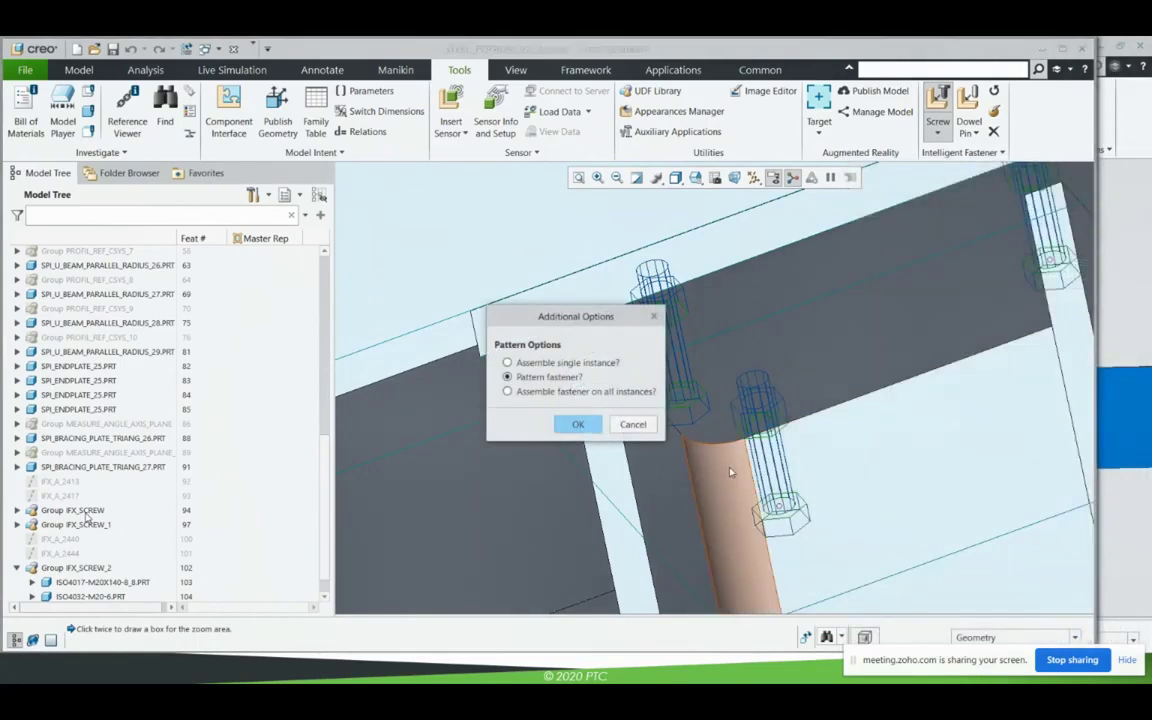
middle_click(603, 479)
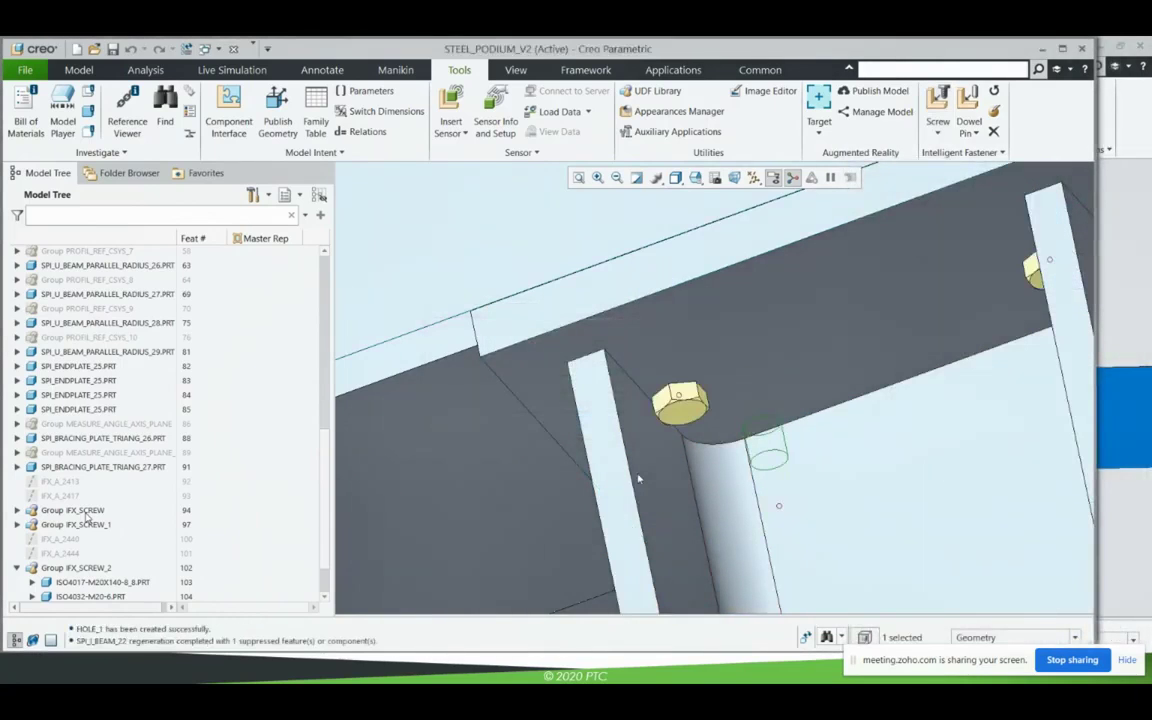
left_click(616, 177)
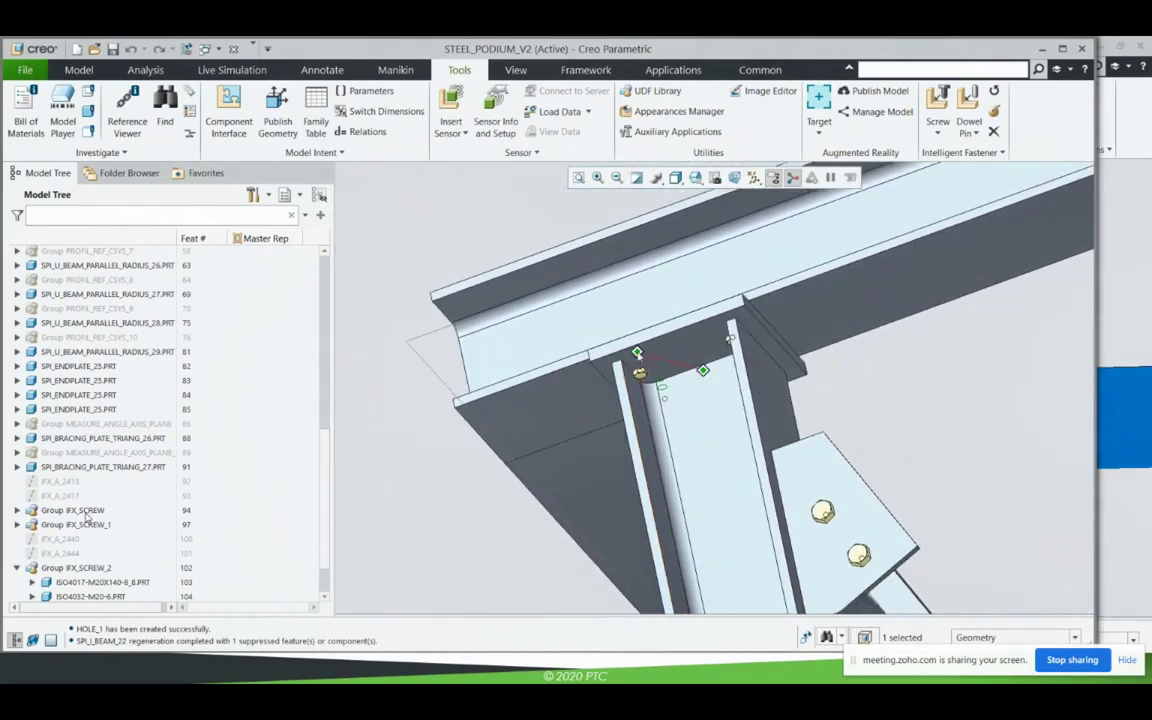
key("ctrl+d")
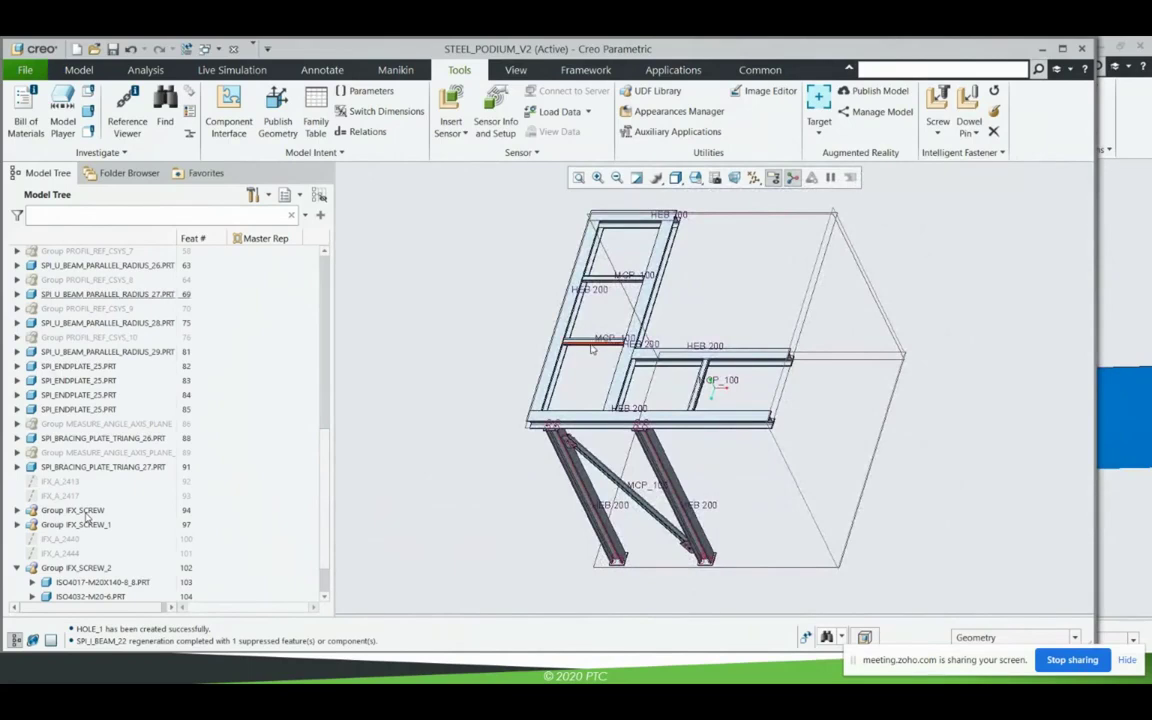
mouse_move(594, 347)
middle_mouse_down()
mouse_move(543, 332)
mouse_move(476, 341)
middle_mouse_up()
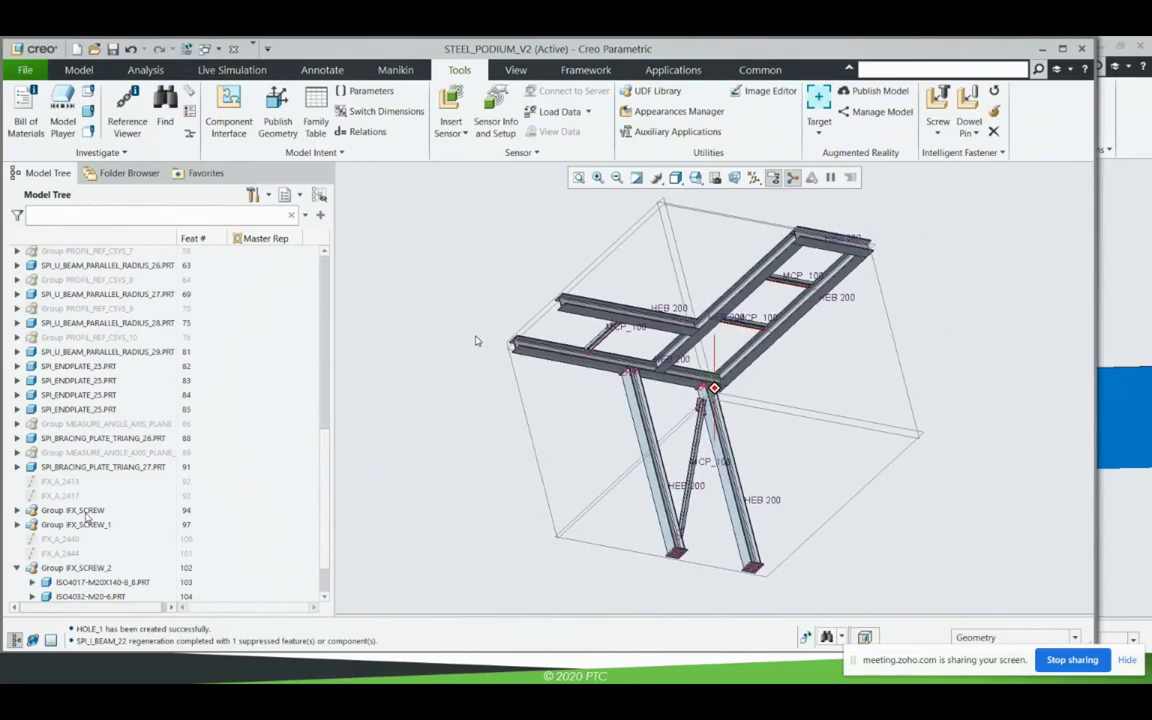
Start a new connector element of the MATED RECT CORNER PLATE type from the nonstandard metric steel connectors, keeping AFX default material.
left_click(585, 70)
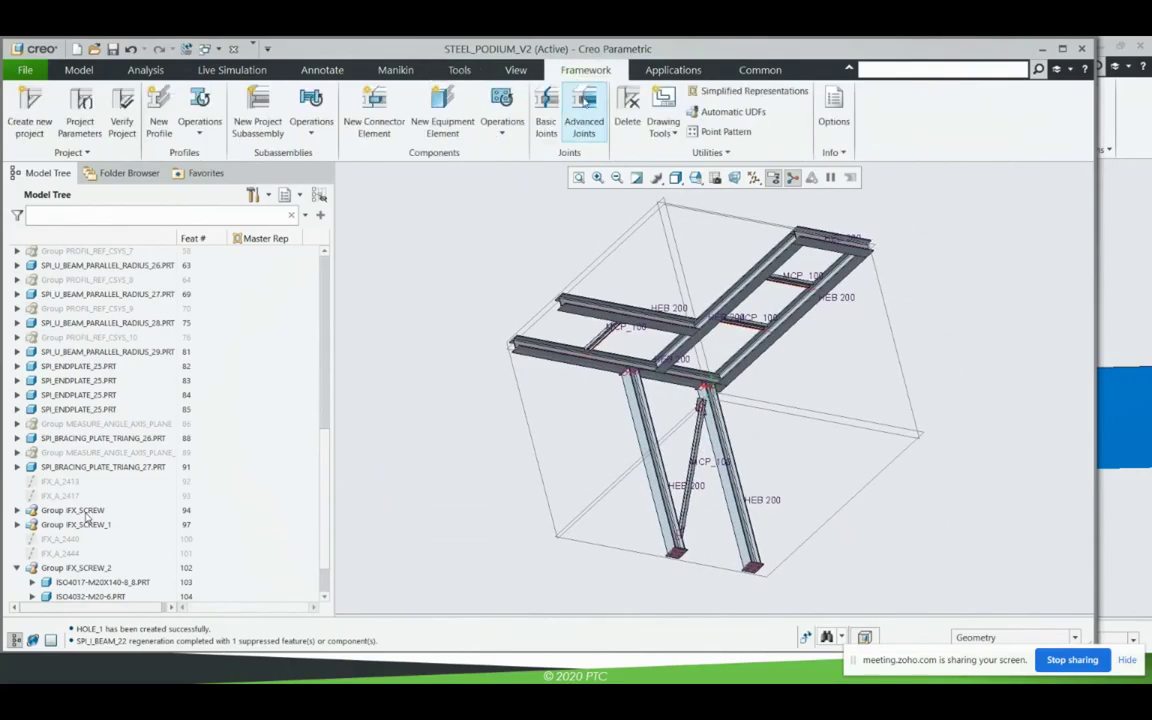
left_click(373, 108)
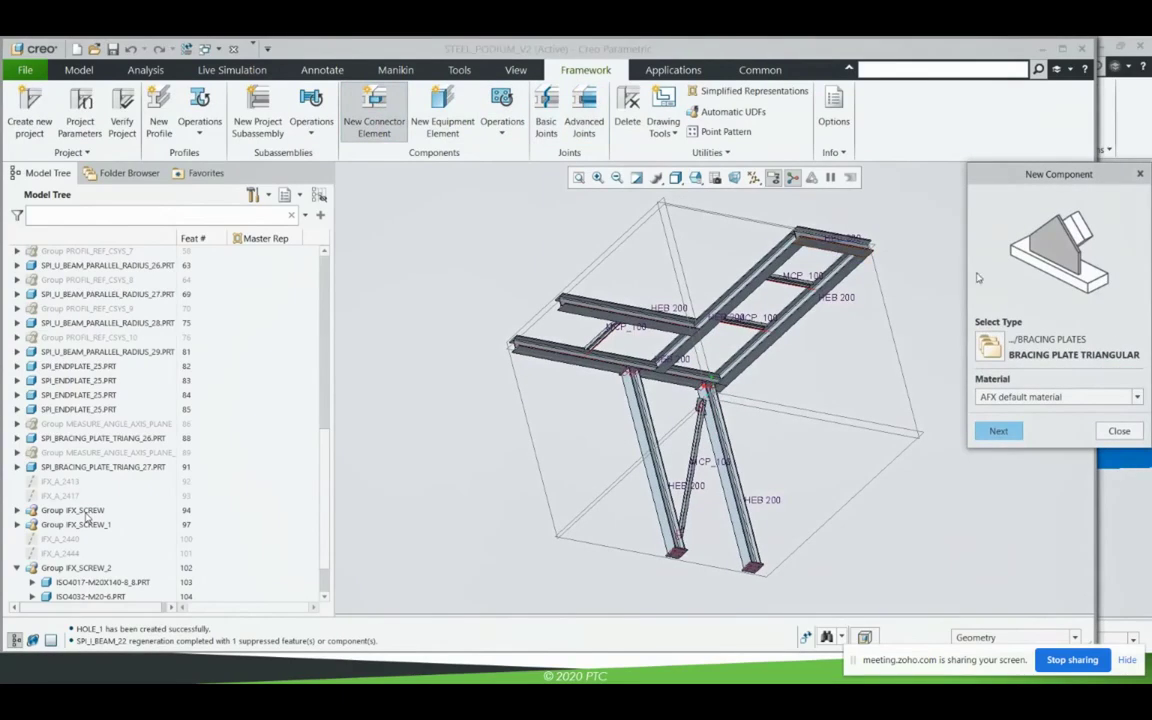
left_click(989, 348)
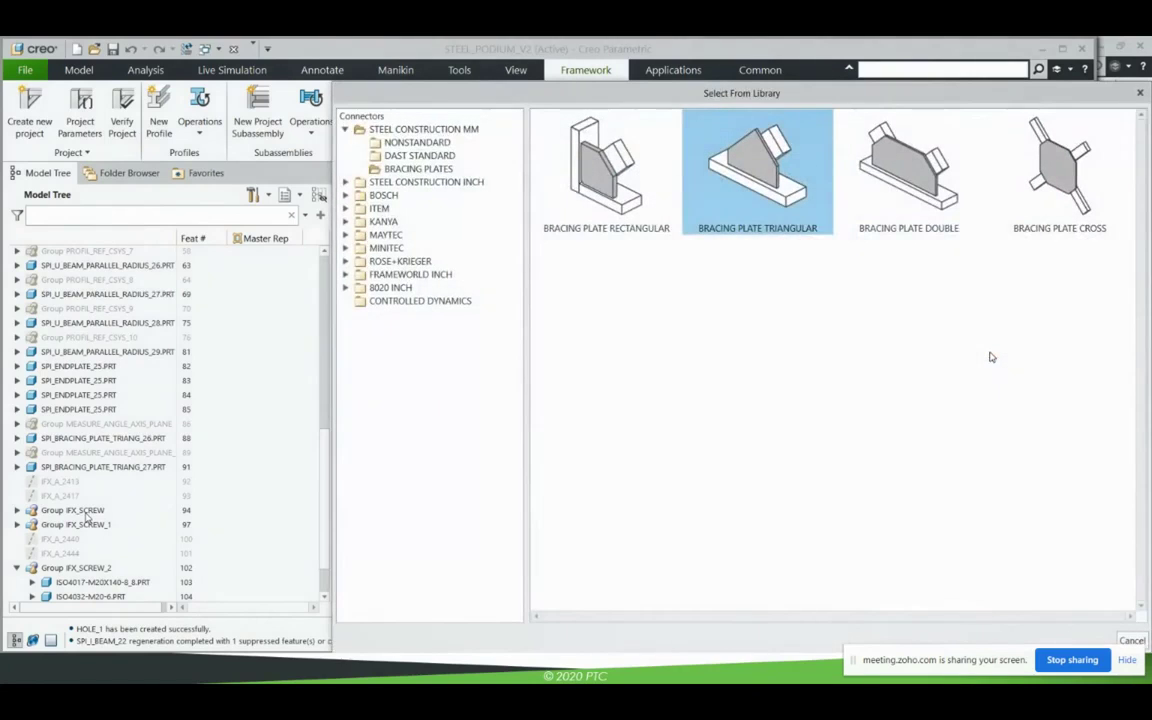
left_click(407, 157)
left_click(408, 143)
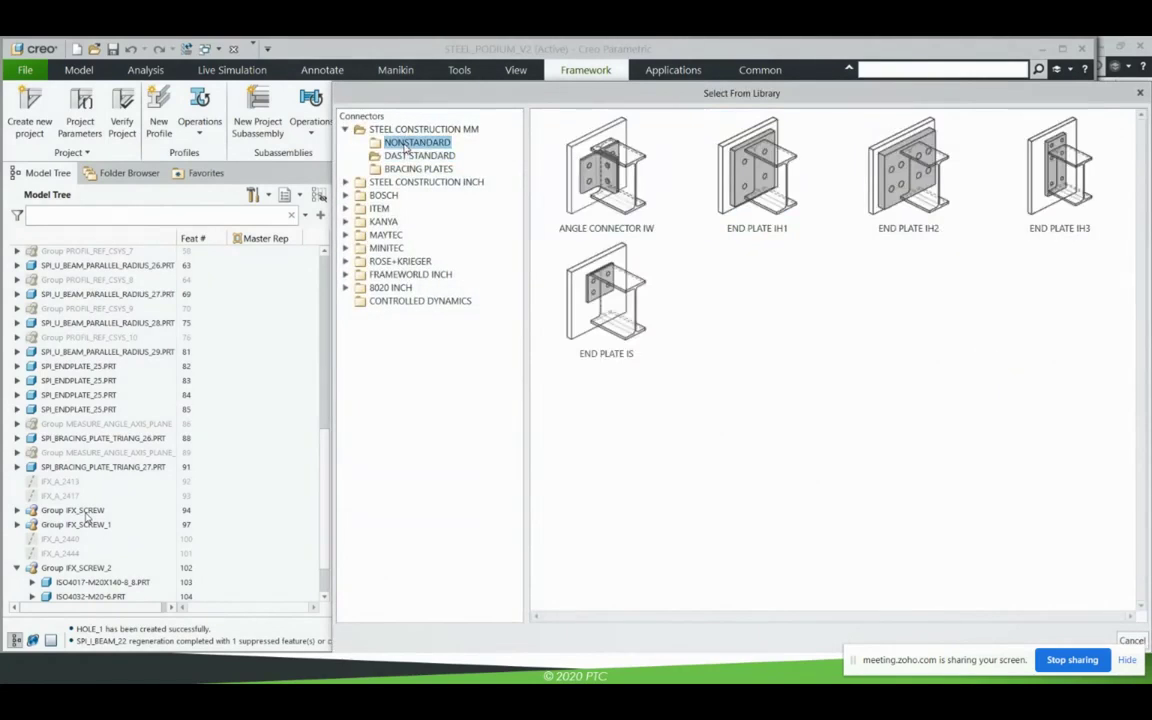
left_click(910, 337)
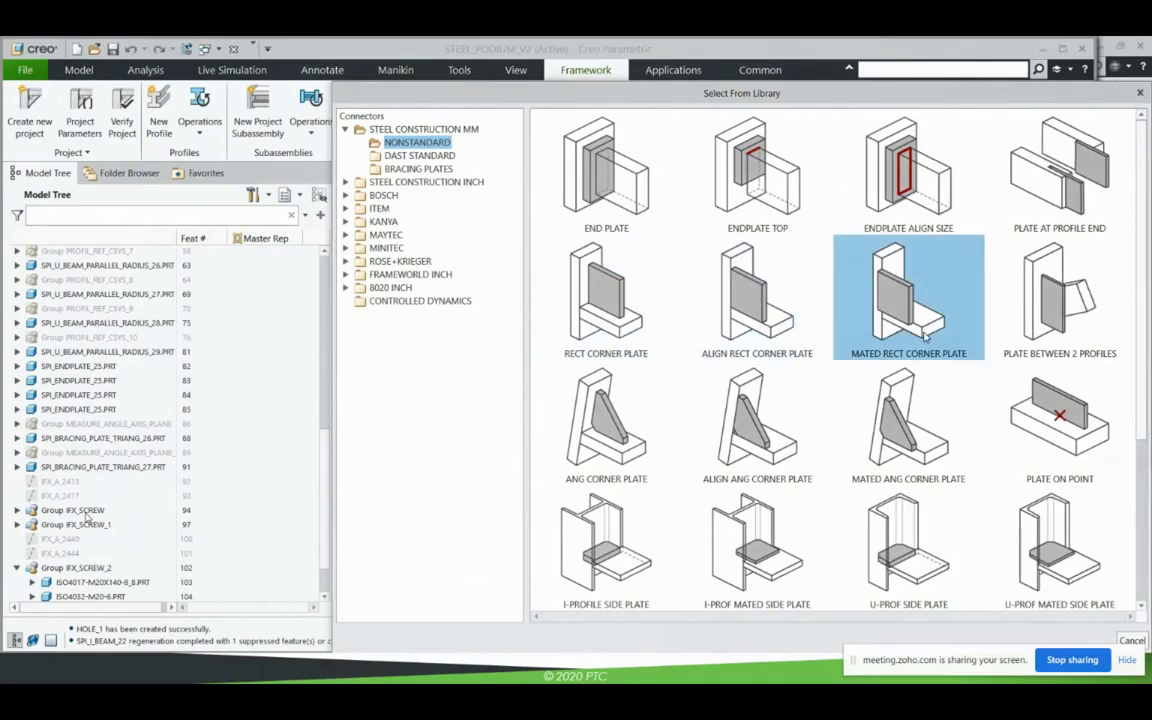
double_click(923, 337)
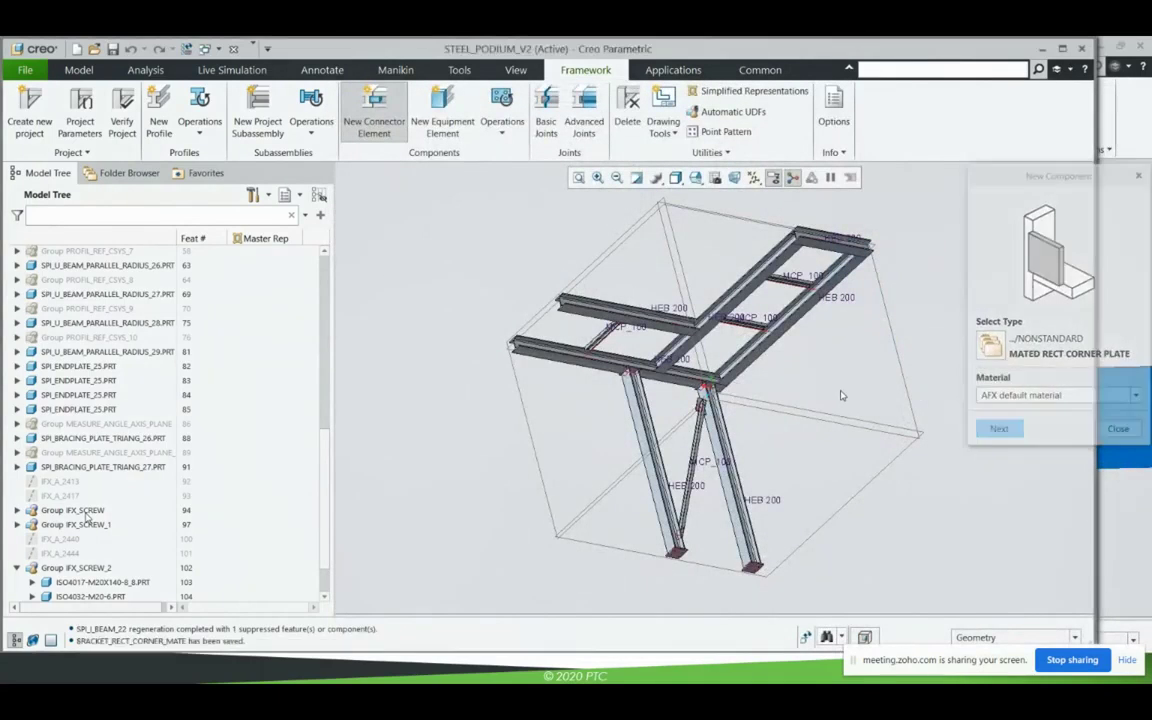
left_click(998, 430)
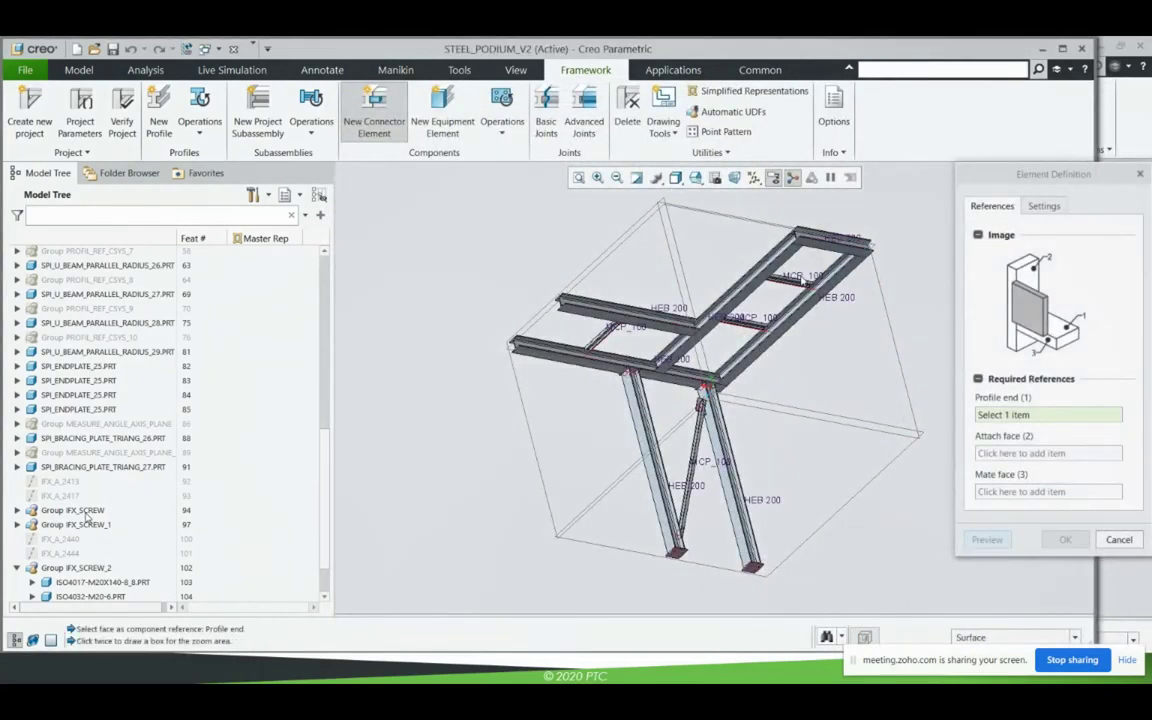
Reference the corner plate to the HEB 200 beam's flange and web and to the mating face of the outermost MCP_100 channel.
scroll(828, 305, "down", 10)
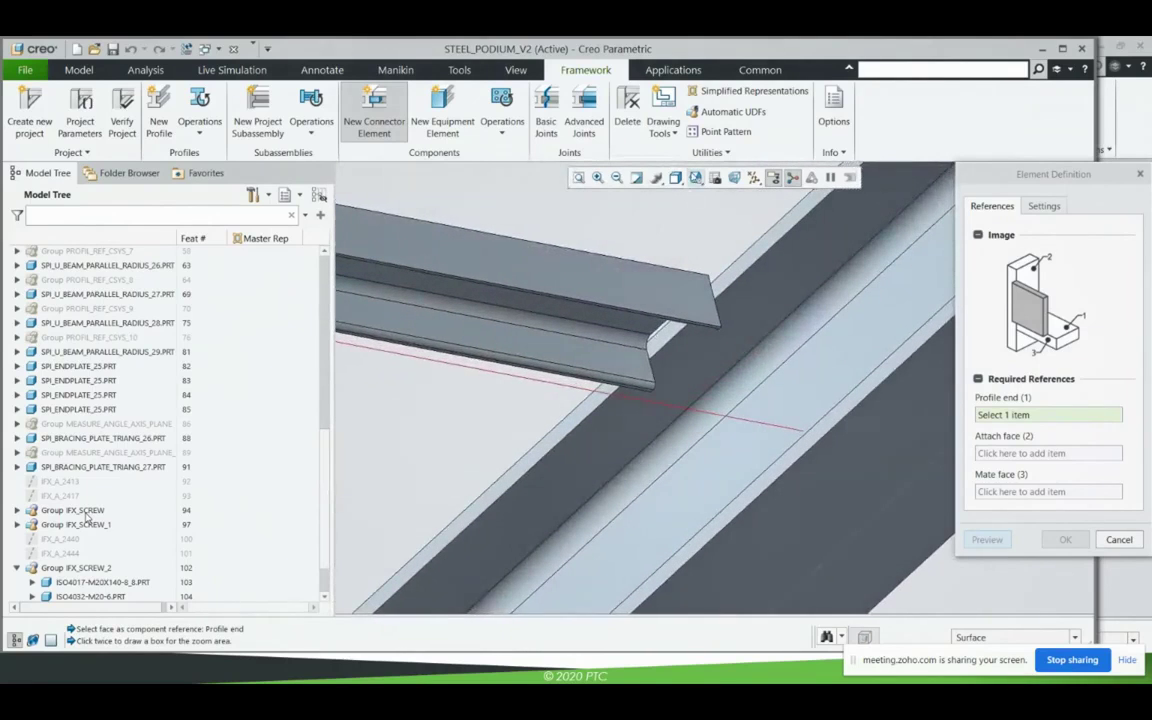
left_click(769, 293)
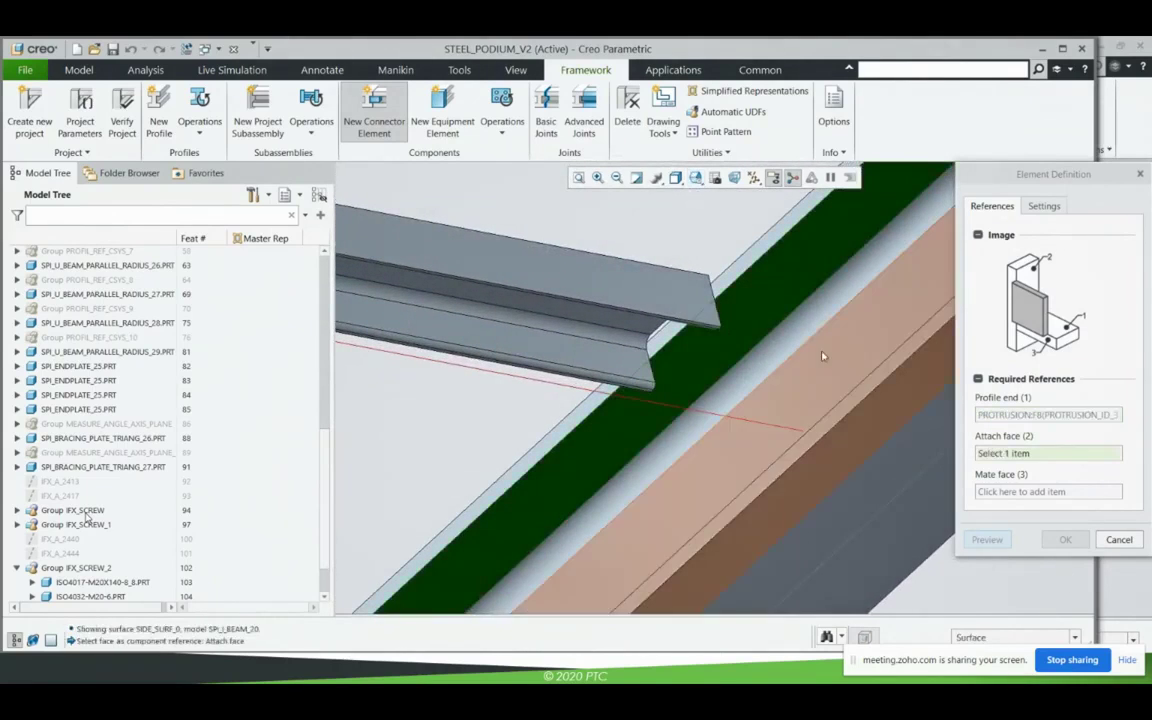
left_click(823, 355)
left_click(696, 306)
left_click(695, 305)
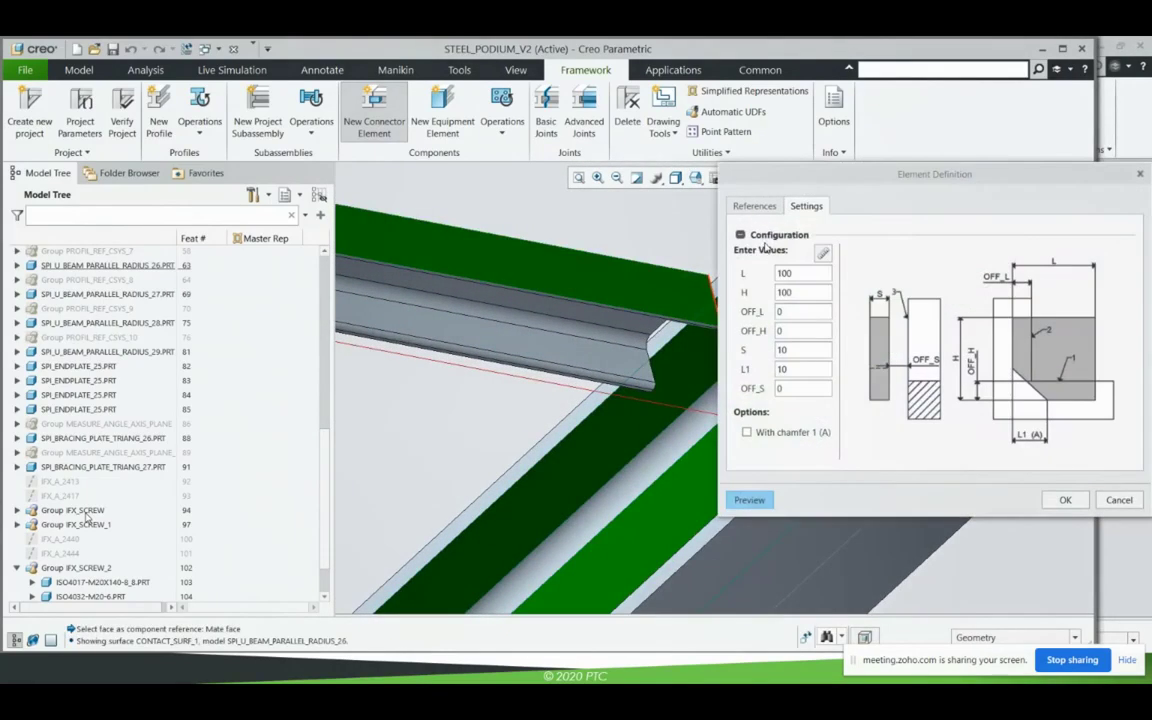
Set the corner plate's length L to 160, create it and finish the new component definition.
double_click(805, 275)
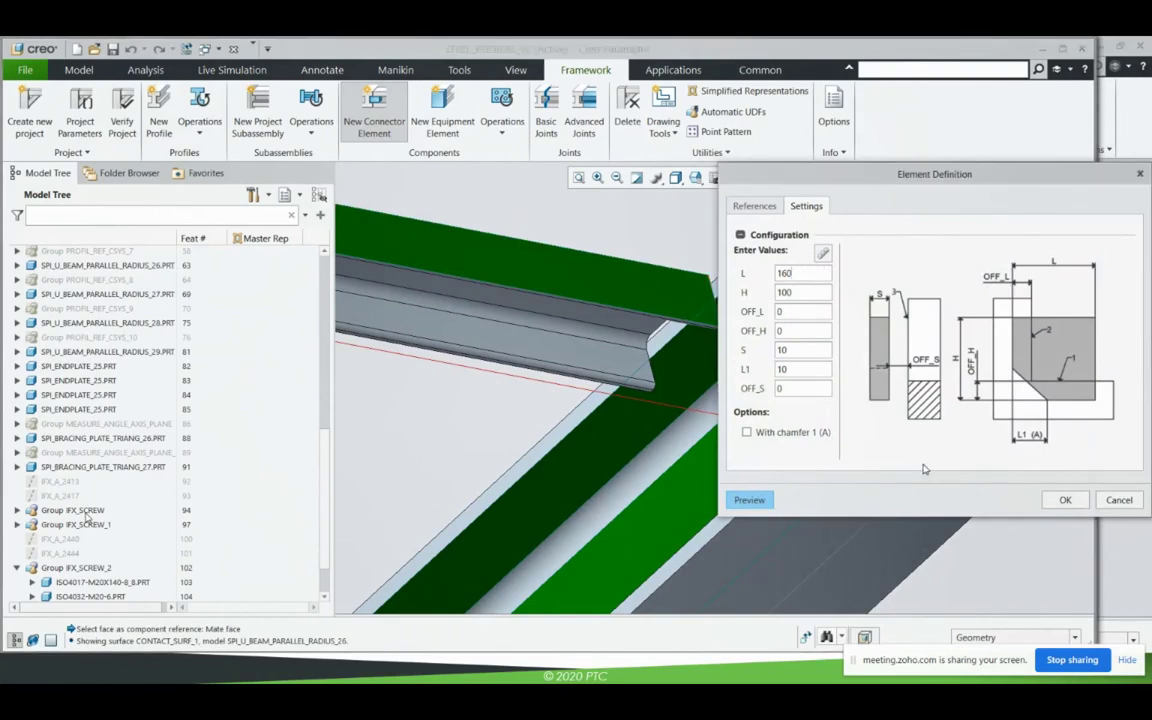
key("Return")
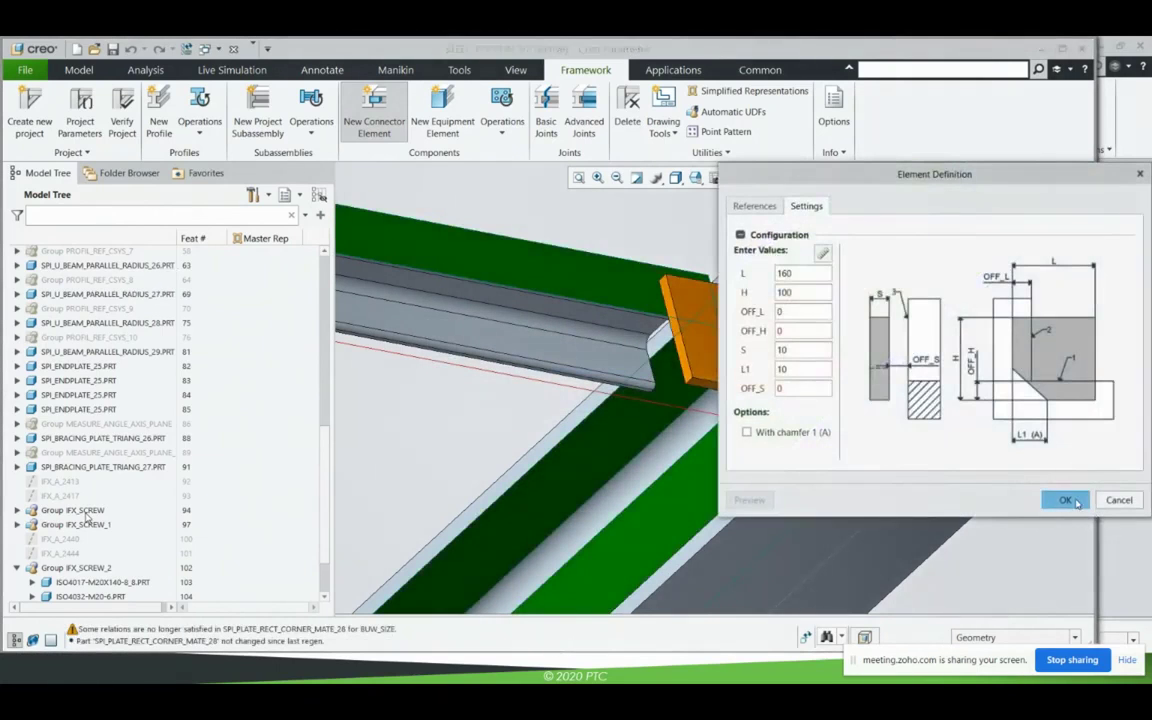
left_click(1068, 500)
left_click(1096, 434)
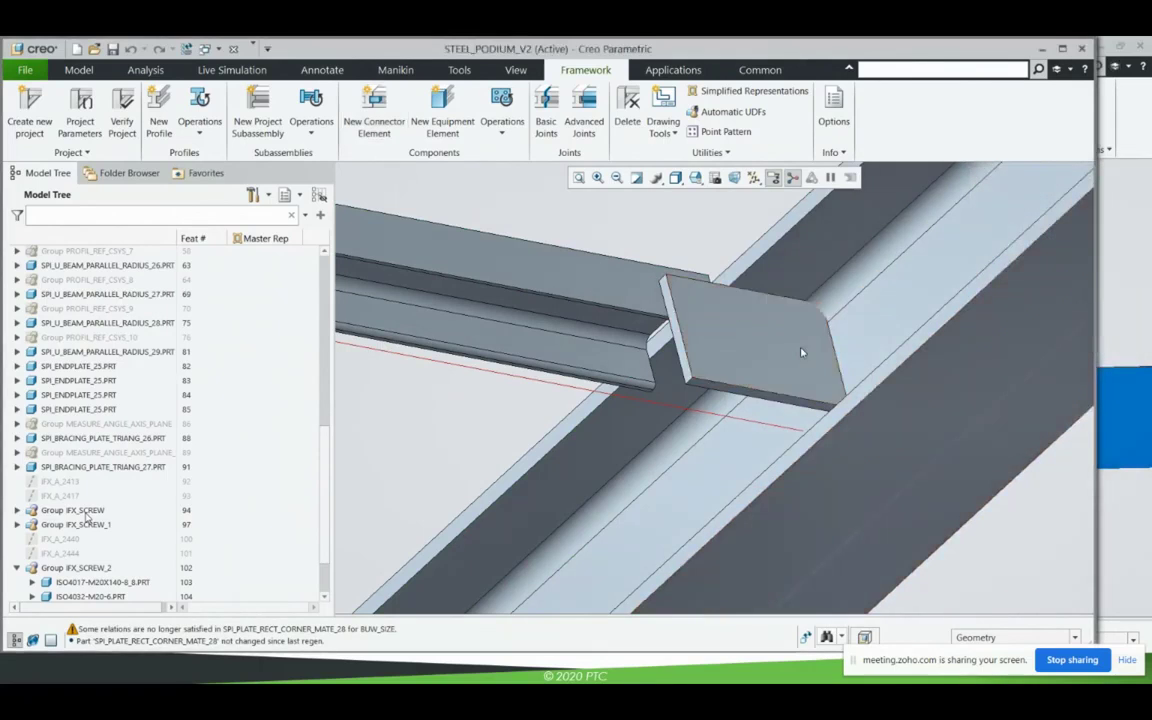
Reuse the corner plate at the matching end of the second, parallel MCP_100 channel, with OFF_S at 0.
left_click(818, 310)
left_click(811, 248)
scroll(571, 348, "down", 5)
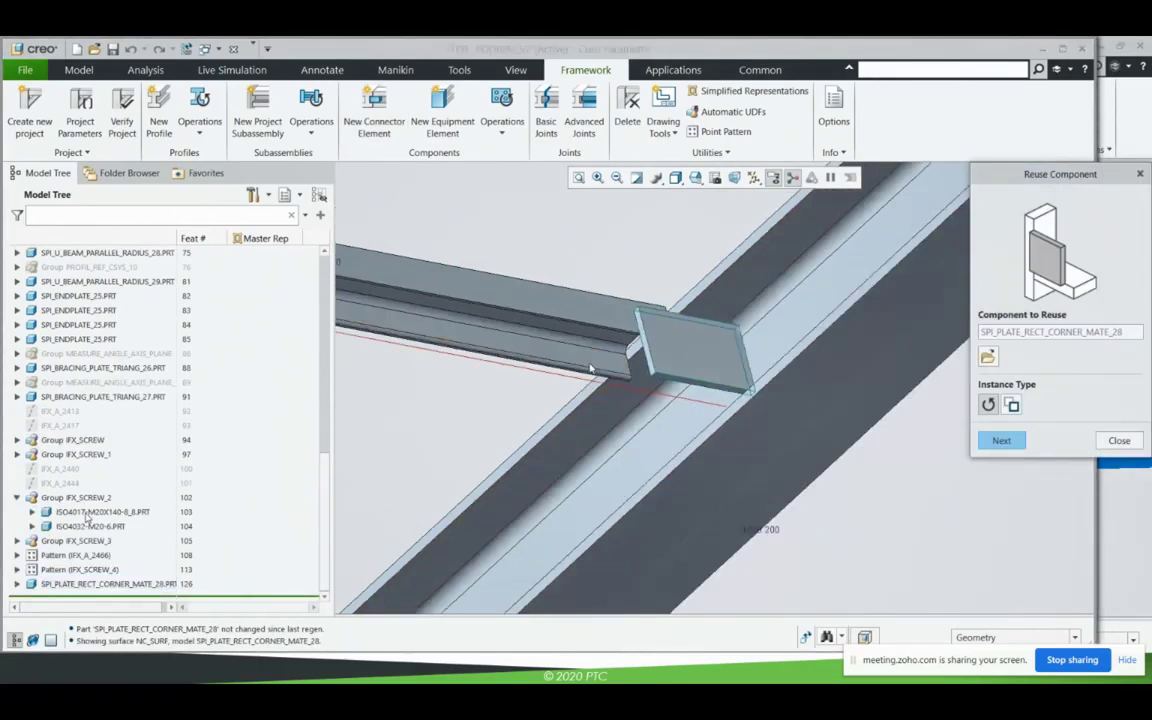
middle_click(543, 364)
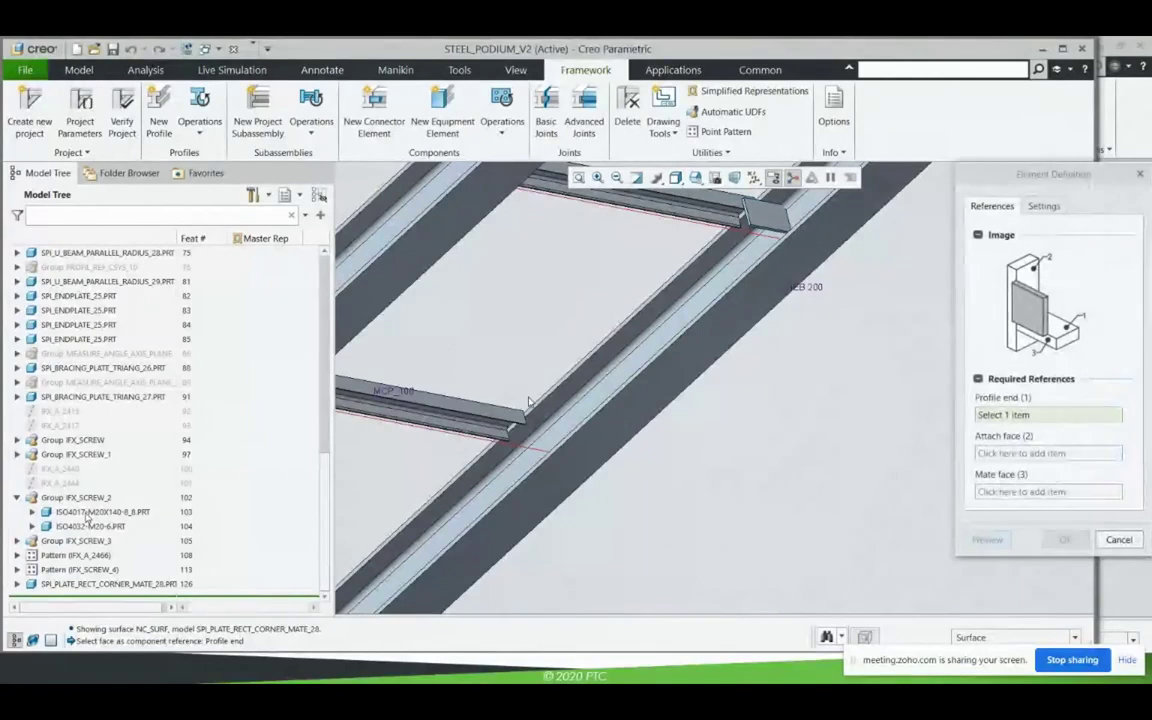
left_click(536, 415)
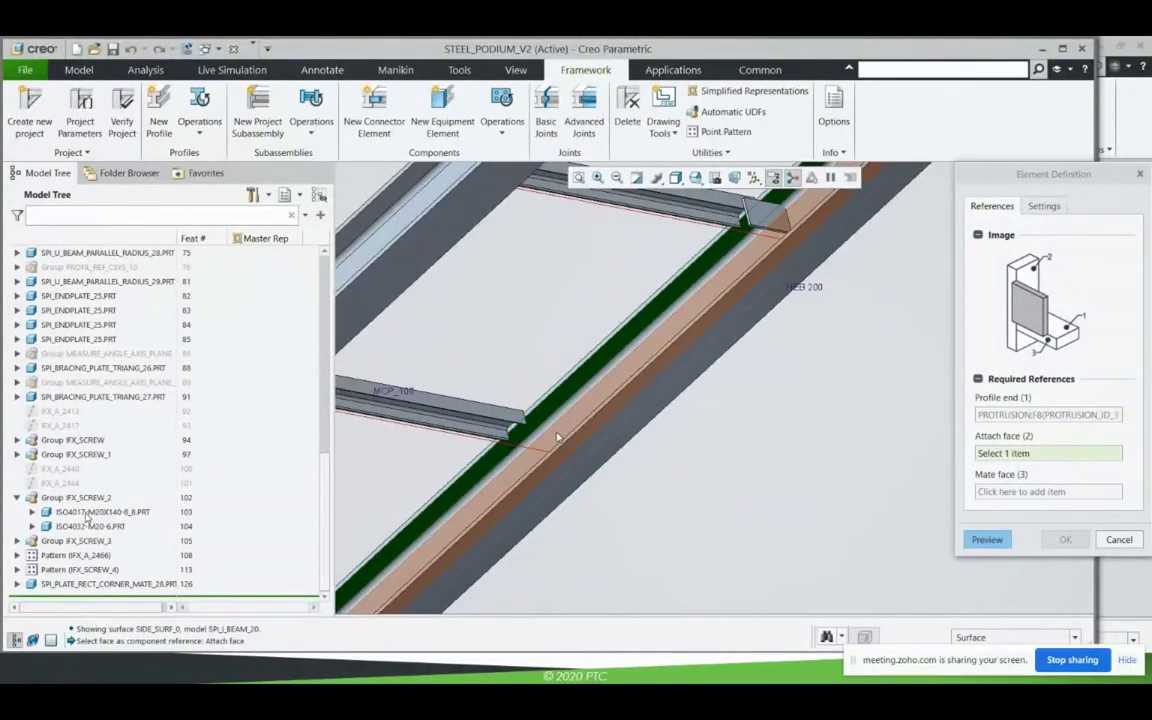
left_click(545, 429)
left_click(518, 419)
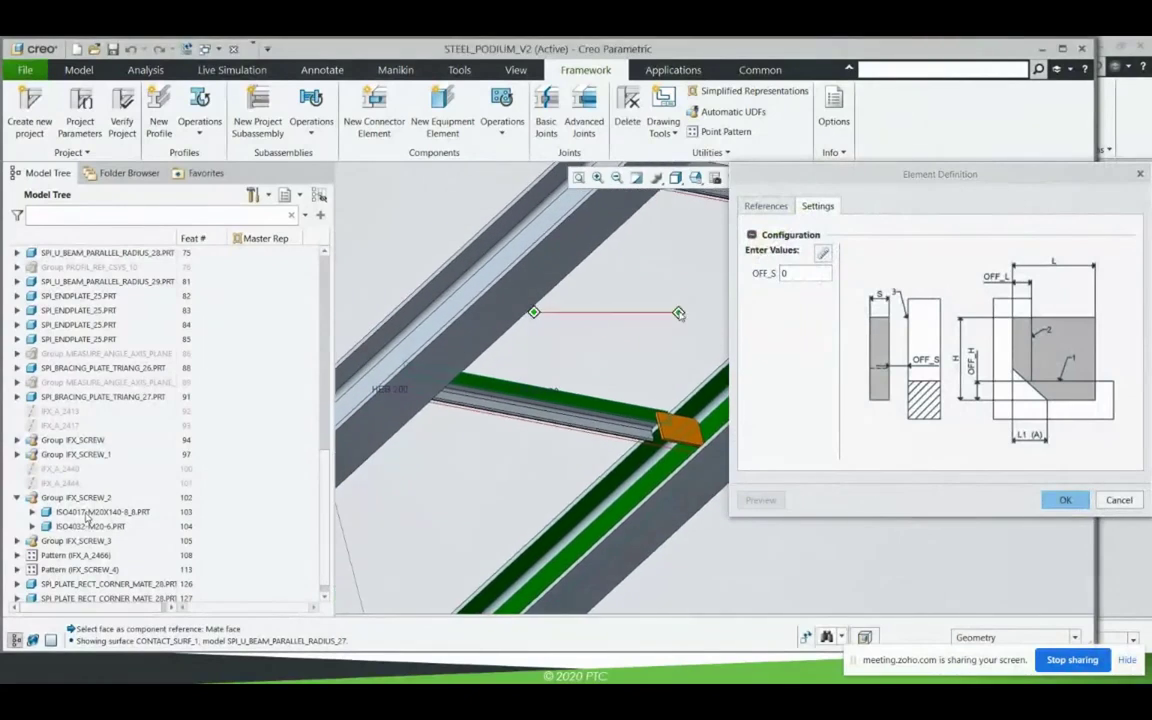
middle_click_drag(560, 381, 589, 314)
middle_click(598, 326)
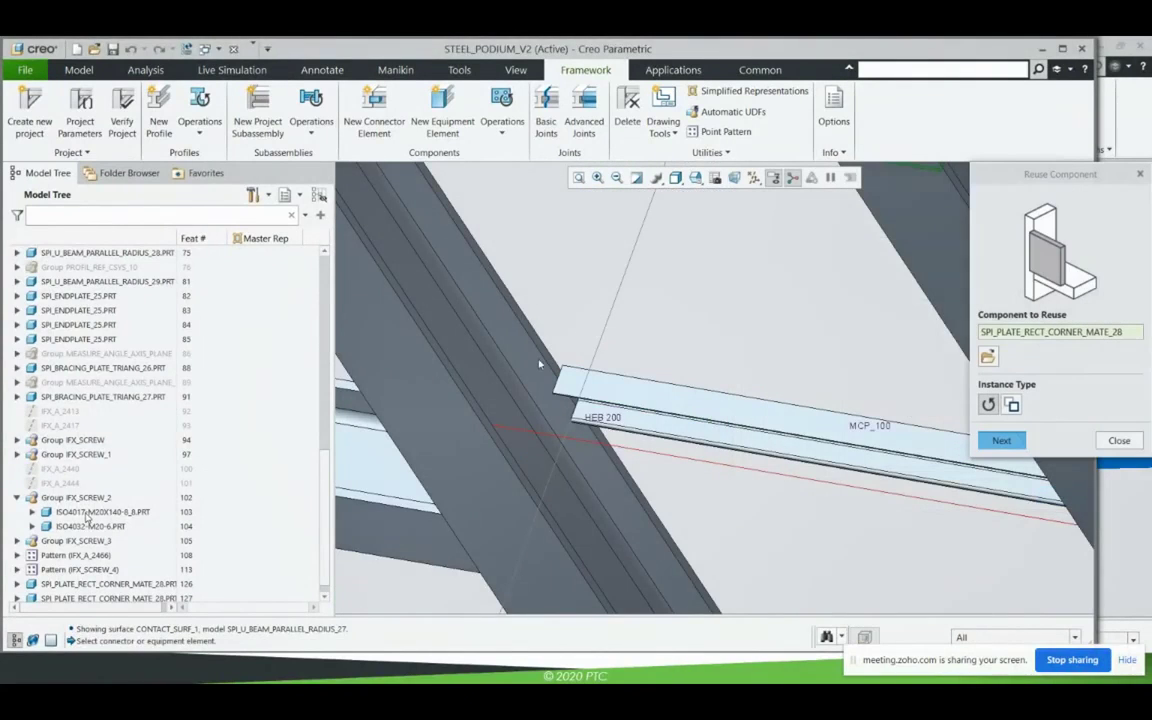
Reuse the corner plate at the opposite end of the second MCP_100 channel, against the other HEB 200 beam.
middle_click(562, 337)
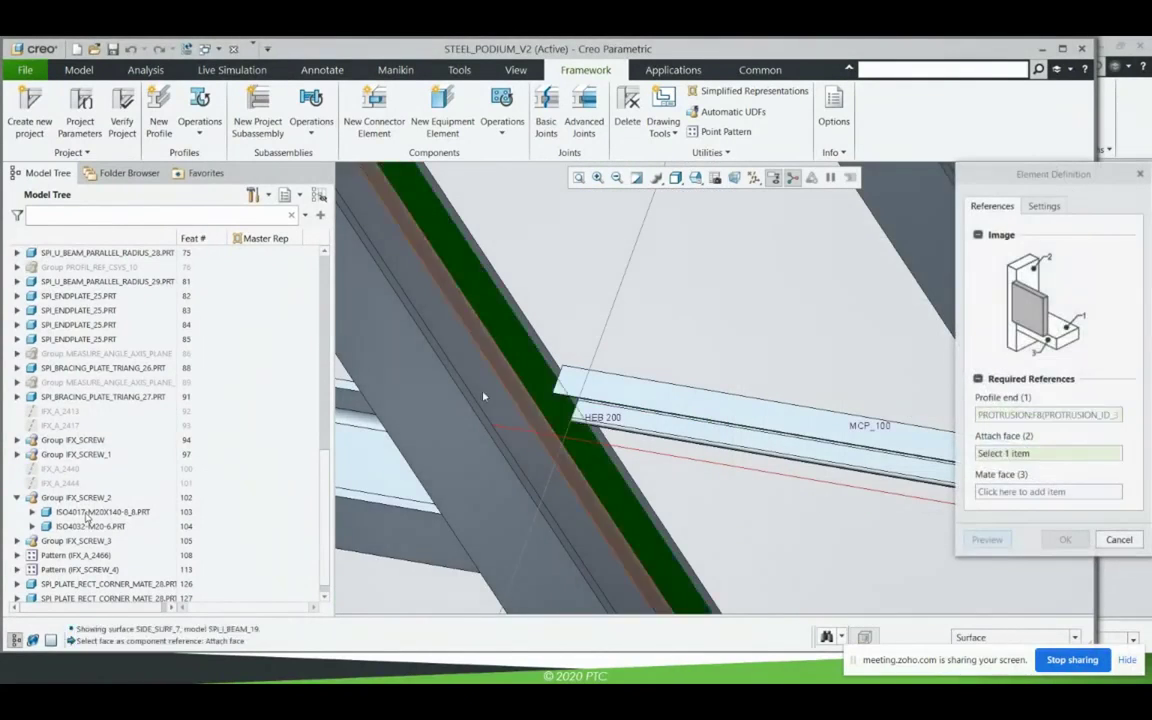
left_click(434, 351)
left_click(577, 392)
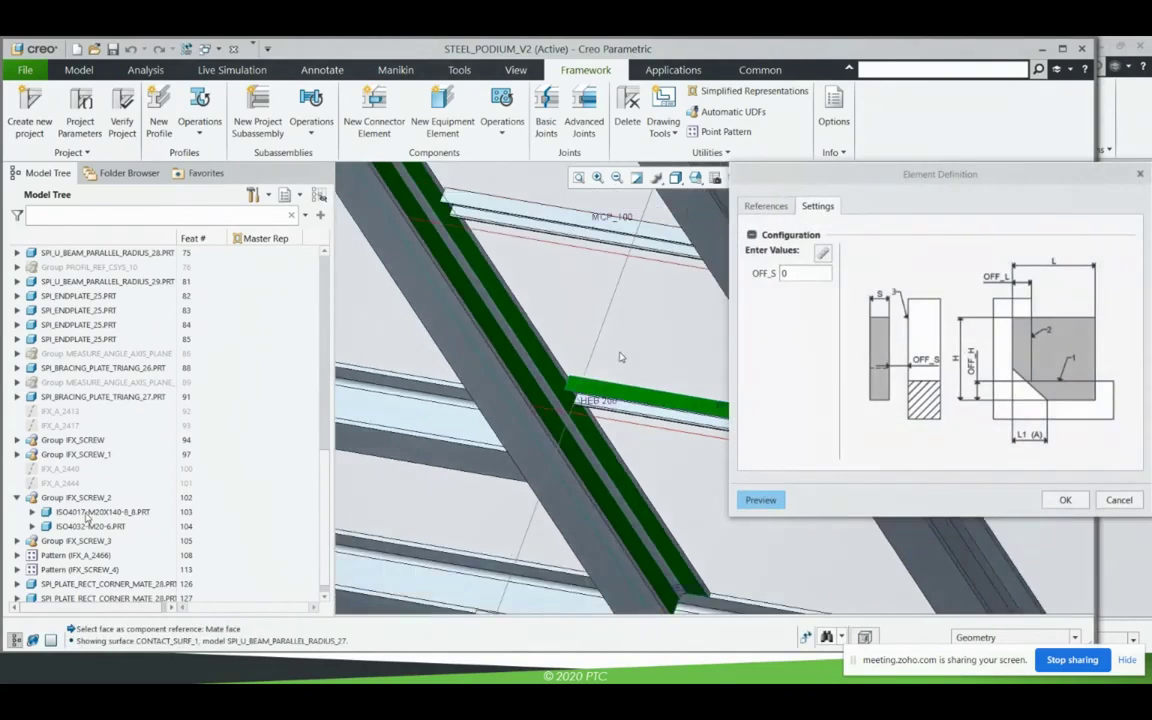
middle_click_drag(537, 263, 571, 357, "shift")
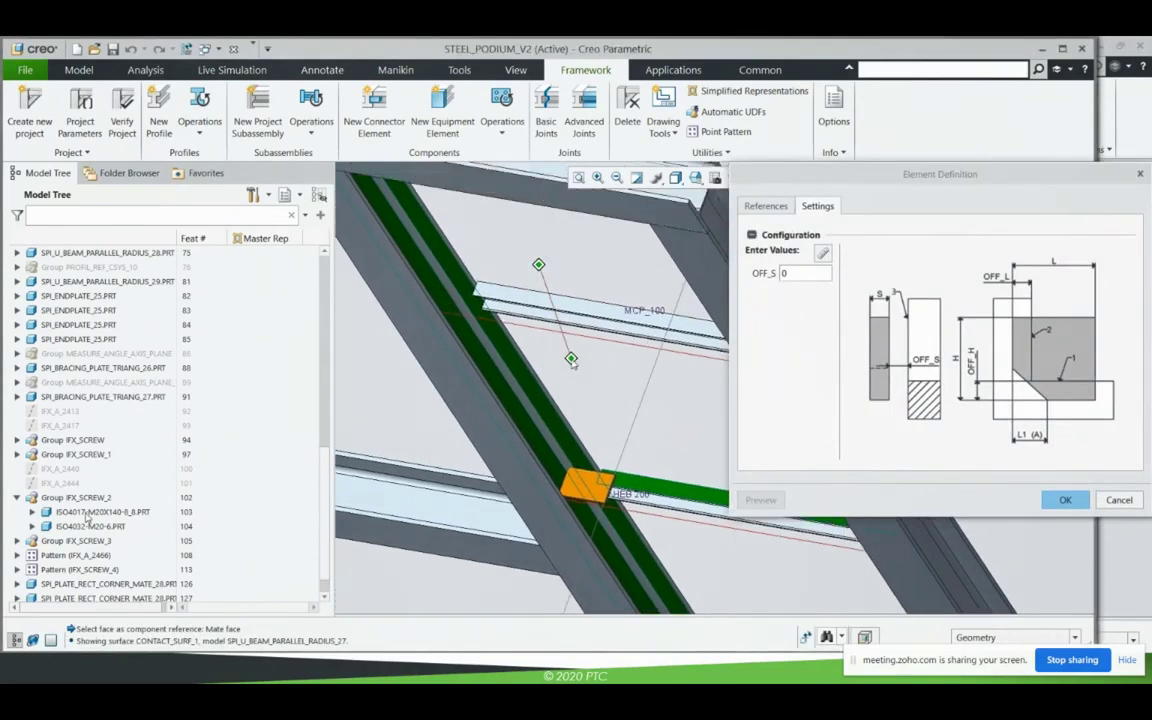
middle_click(507, 279)
Reuse the corner plate at the opposite end of the outermost MCP_100 channel, against the same HEB 200 beam.
scroll(494, 281, "down", 4)
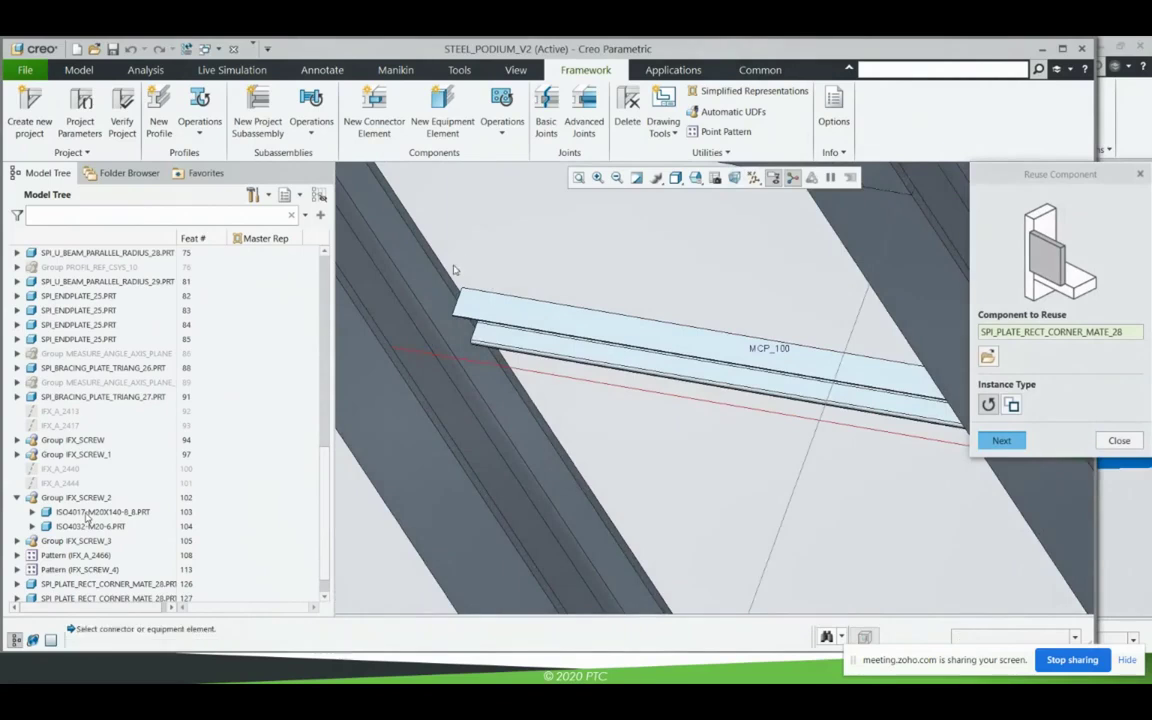
middle_click(430, 280)
left_click(486, 304)
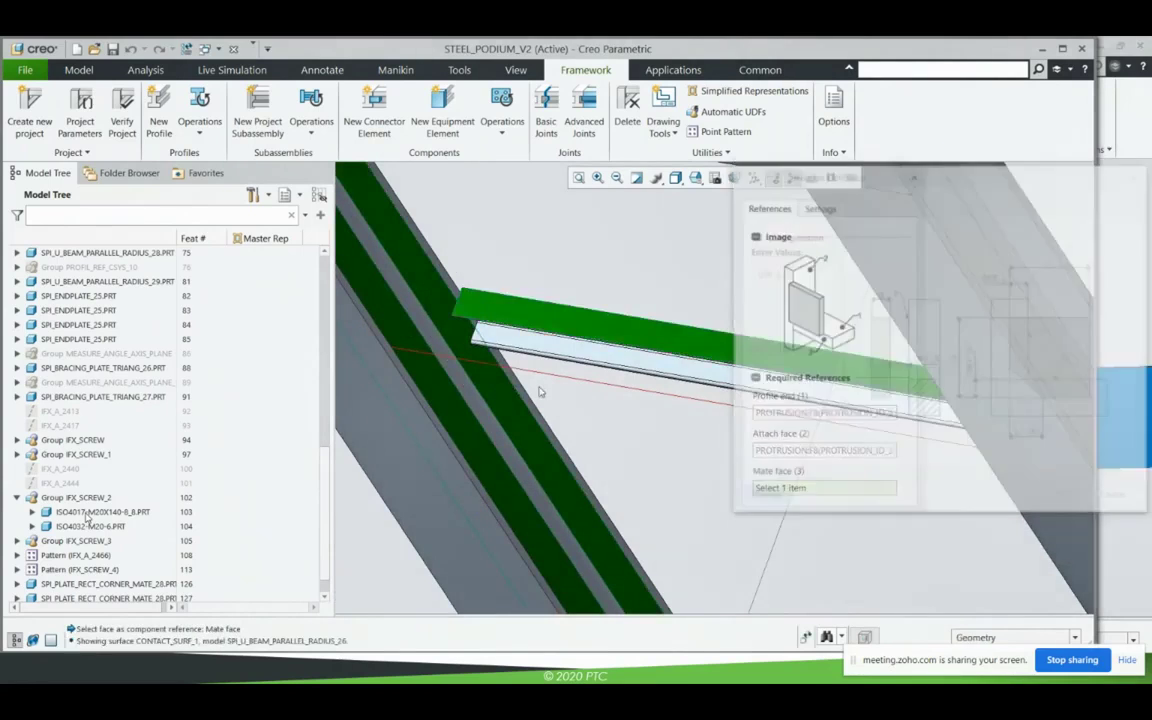
middle_click_drag(587, 473, 641, 335, "shift")
middle_click_drag(489, 408, 572, 422)
scroll(606, 428, "down", 5)
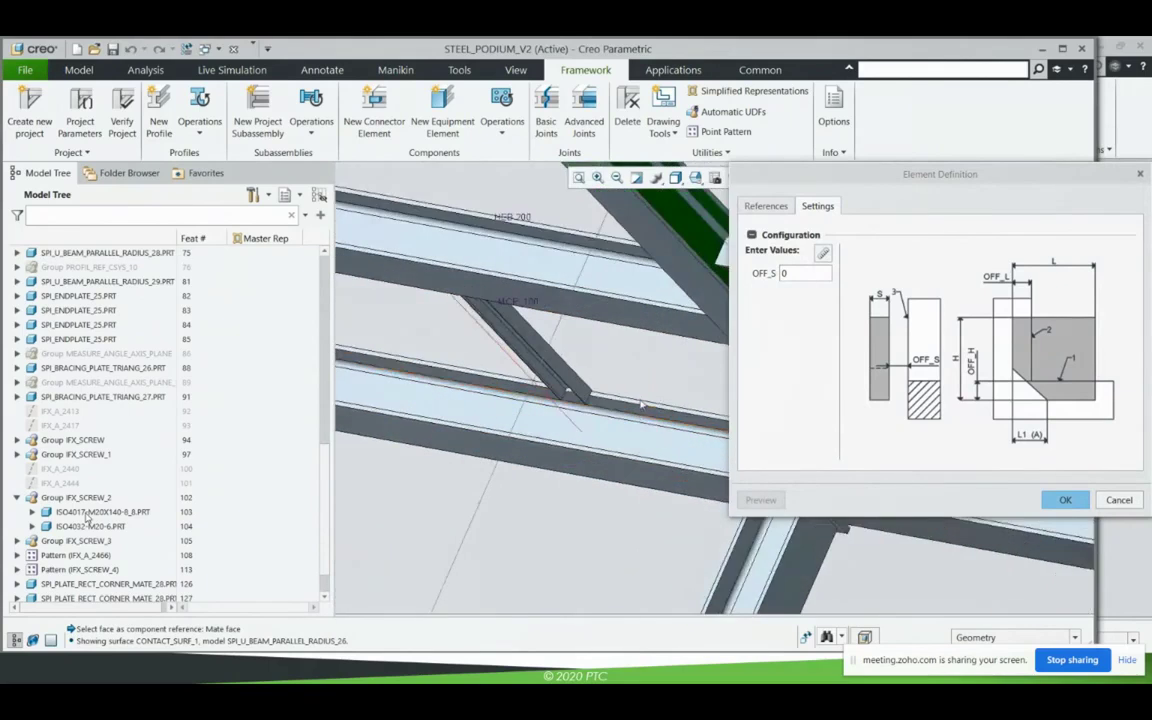
middle_click(622, 375)
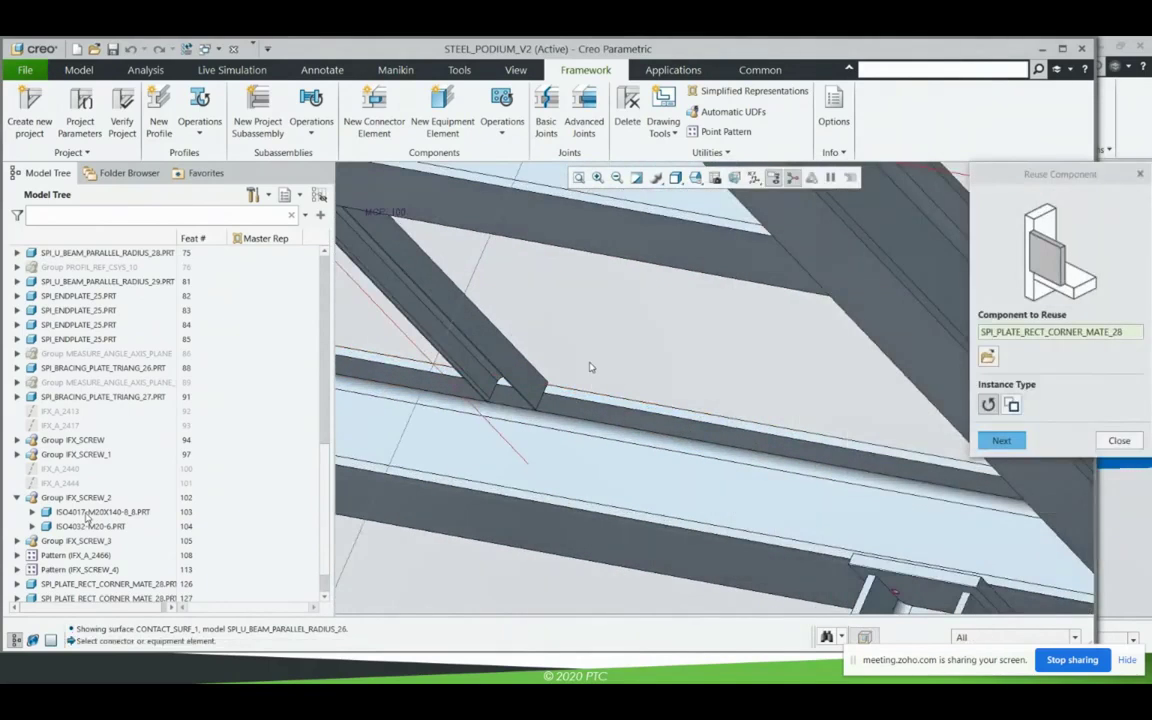
Reuse the corner plate at one end of the single MCP_100 channel in the other platform arm, referencing the HEB 200 flange and web.
middle_click(590, 367)
left_click(553, 404)
left_click(577, 468)
left_click(536, 400)
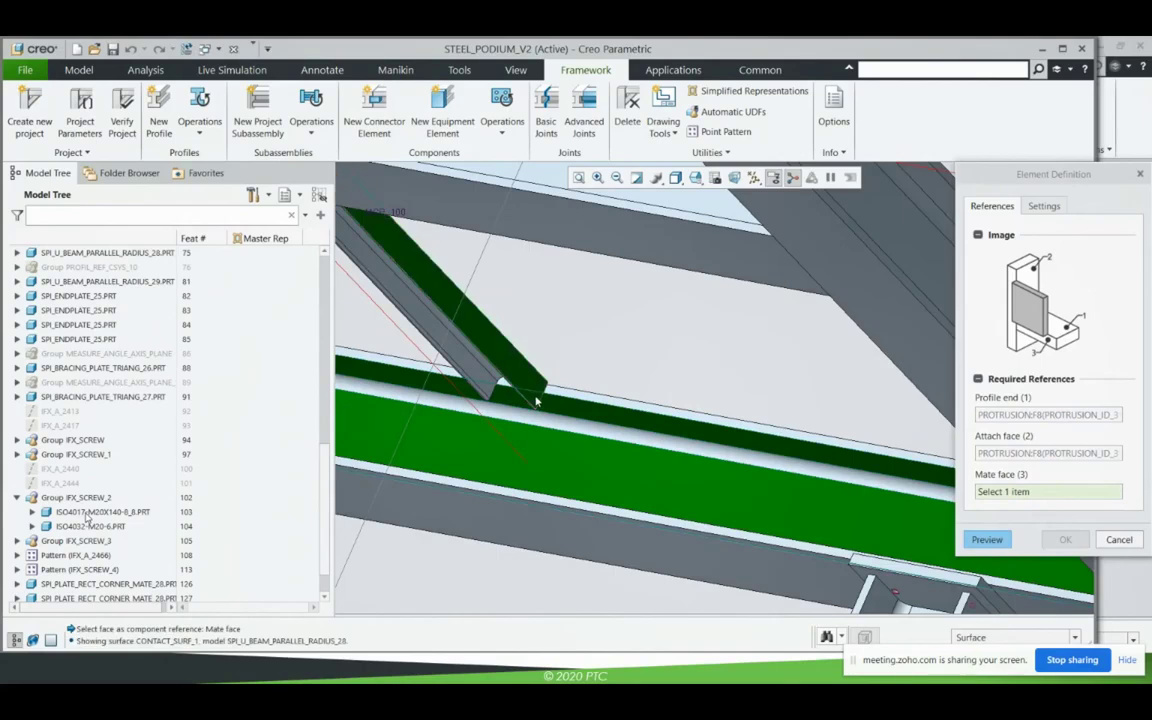
left_click(536, 402)
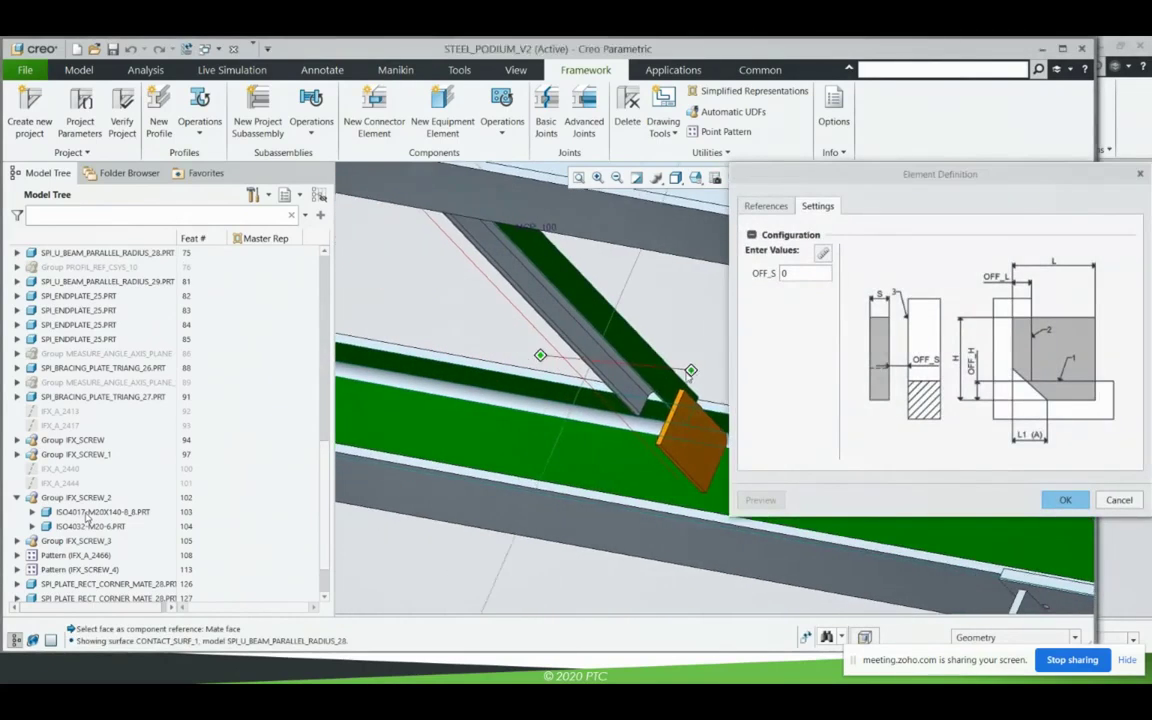
middle_click(689, 376)
Reuse the corner plate at the opposite end of that single MCP_100 channel, picking its hidden side face as mate, and end component reuse.
middle_click(700, 345)
scroll(718, 313, "down", 4)
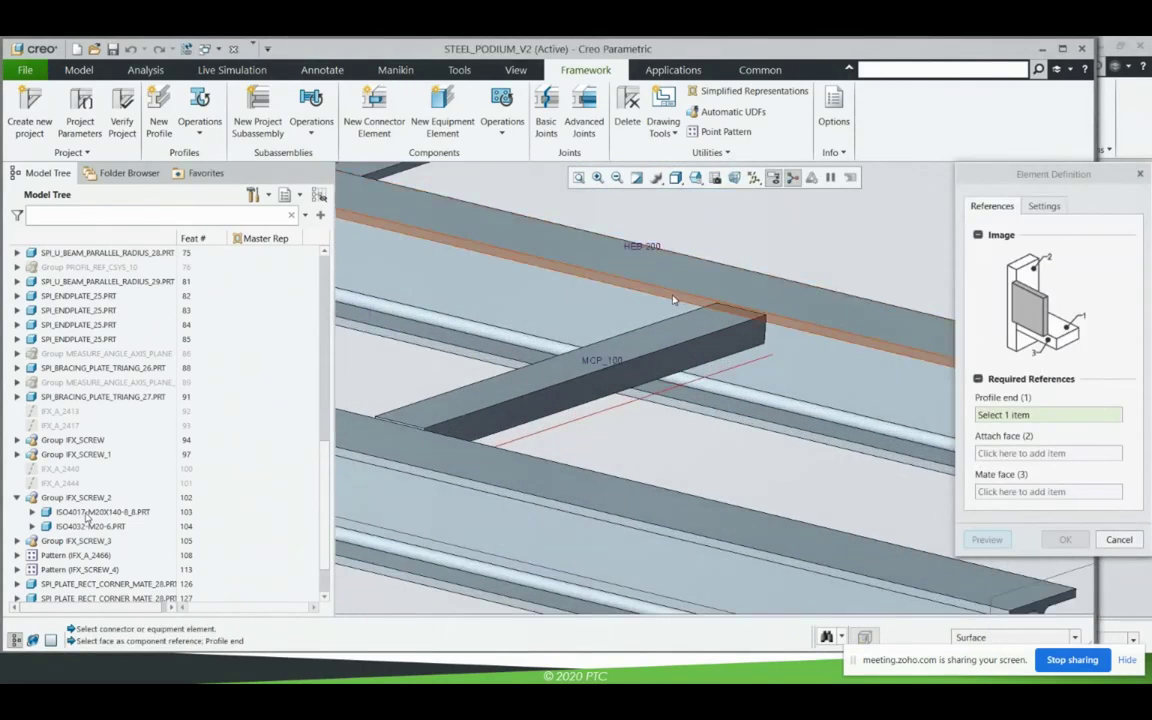
left_click(673, 299)
left_click(672, 313)
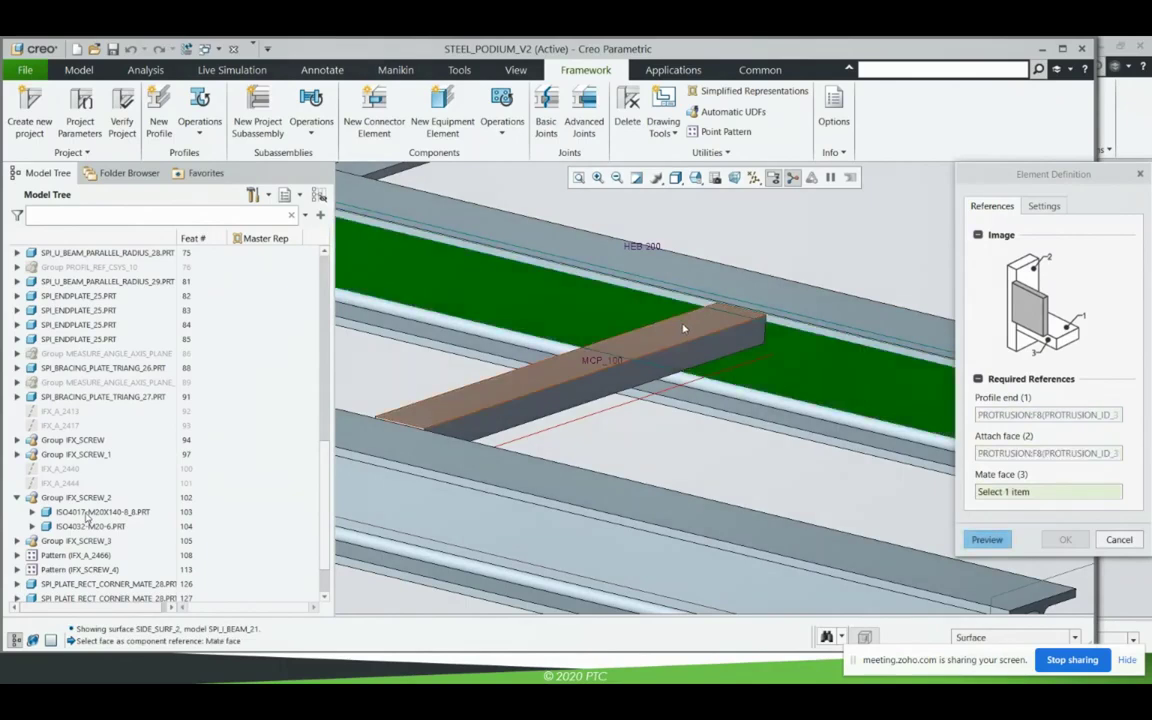
right_click(684, 326)
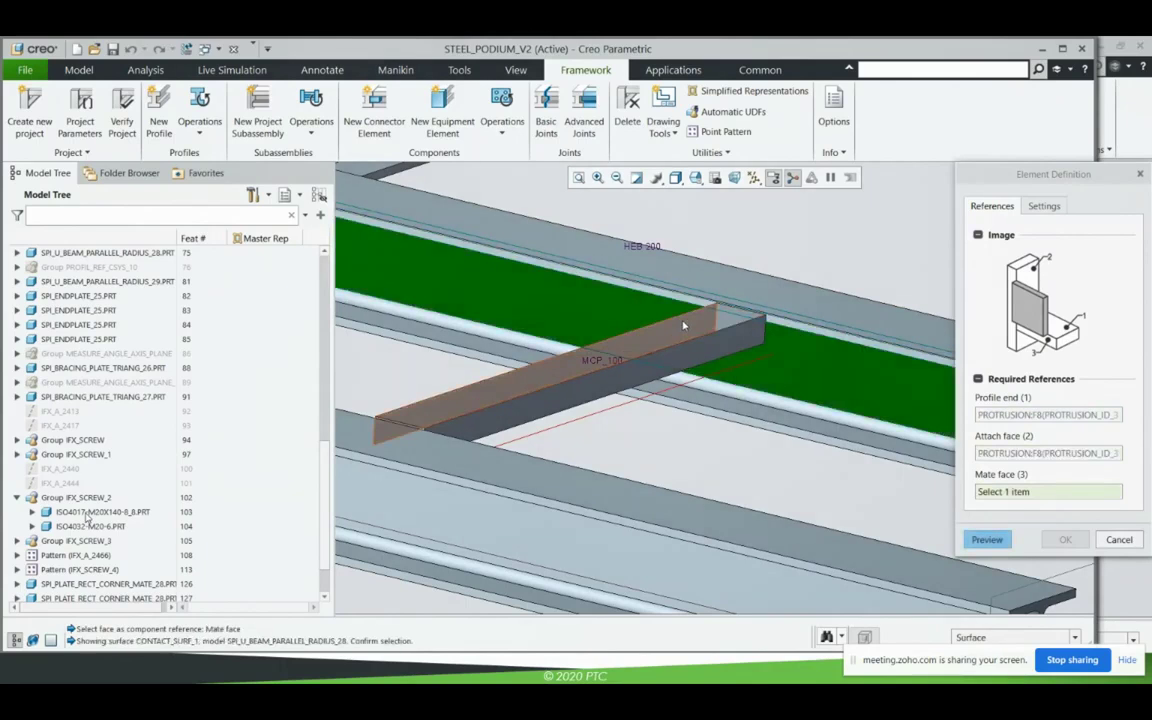
left_click(684, 327)
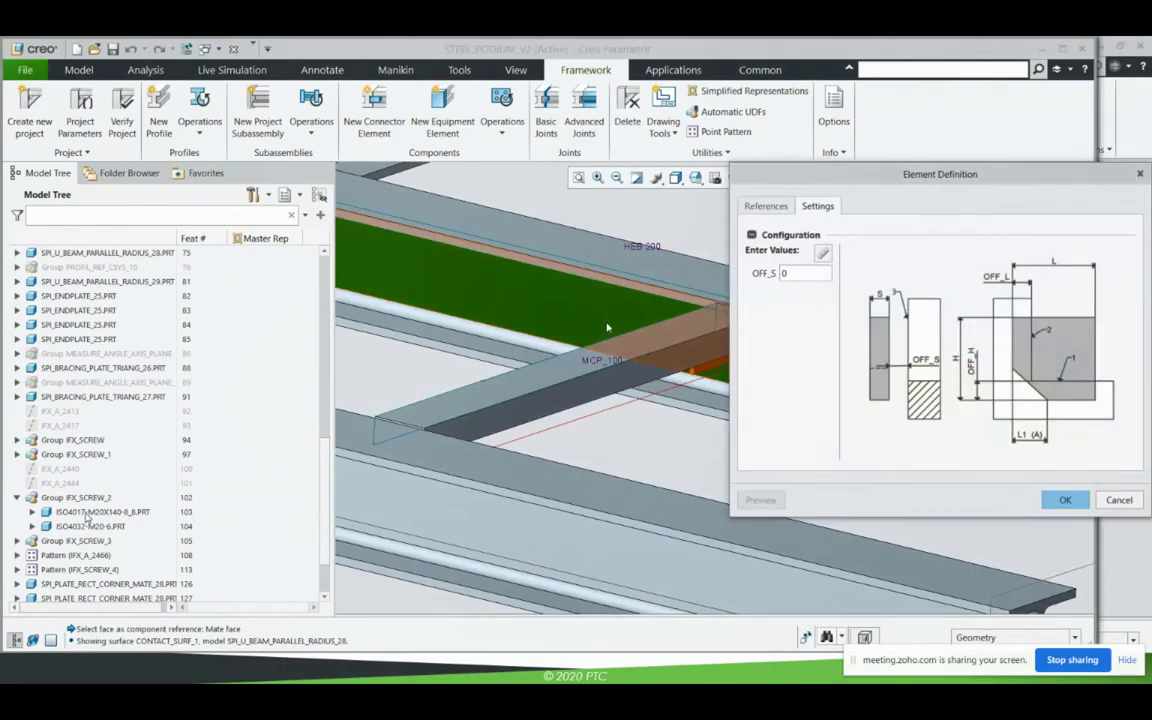
left_click(1066, 502)
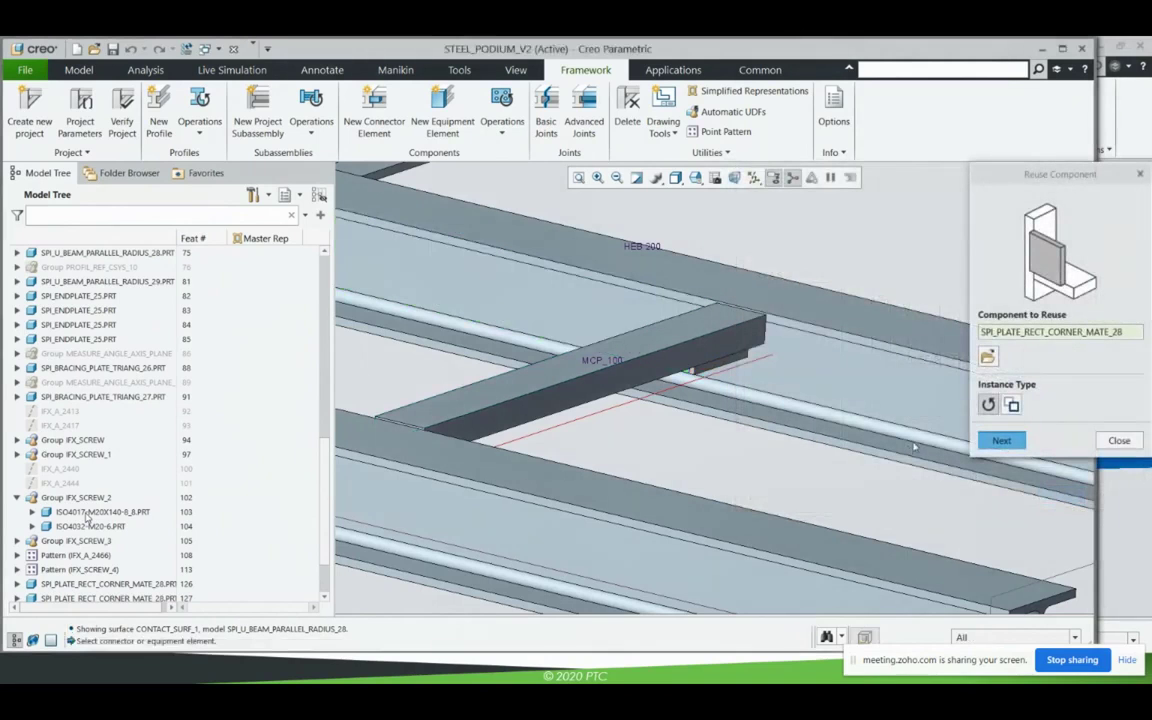
left_click(1118, 442)
Examine the complete framework and the corner where the HEB 200 platform beams meet.
key("ctrl+d")
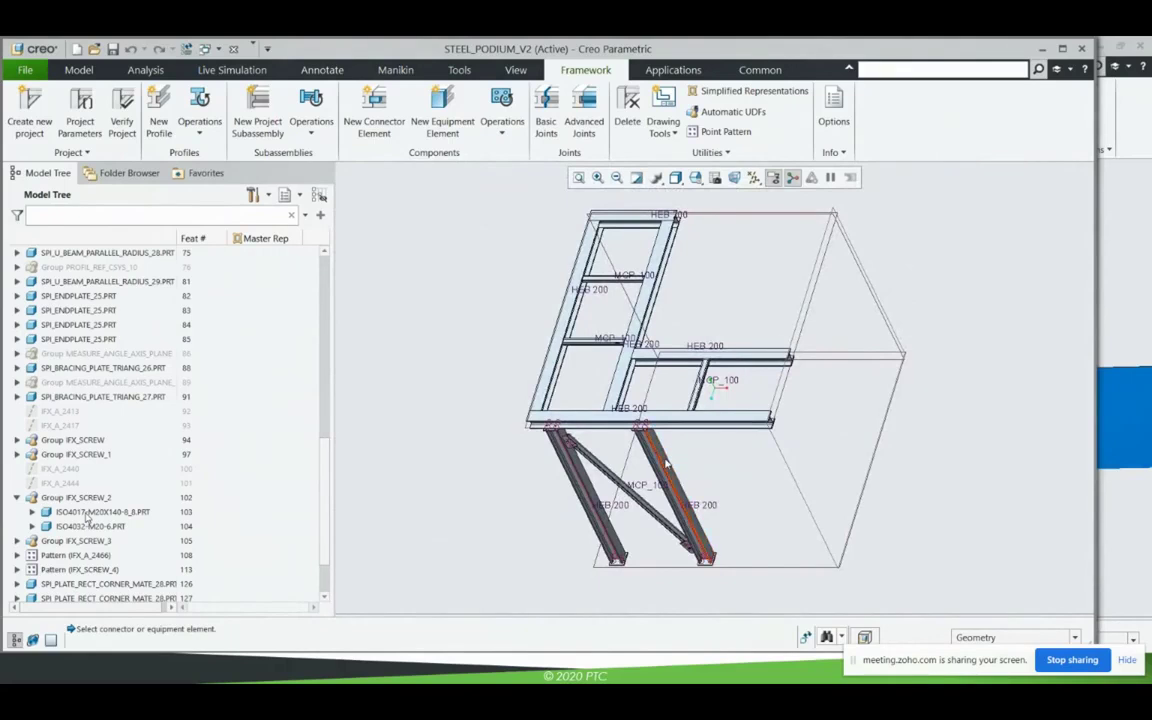
middle_click_drag(727, 489, 631, 348)
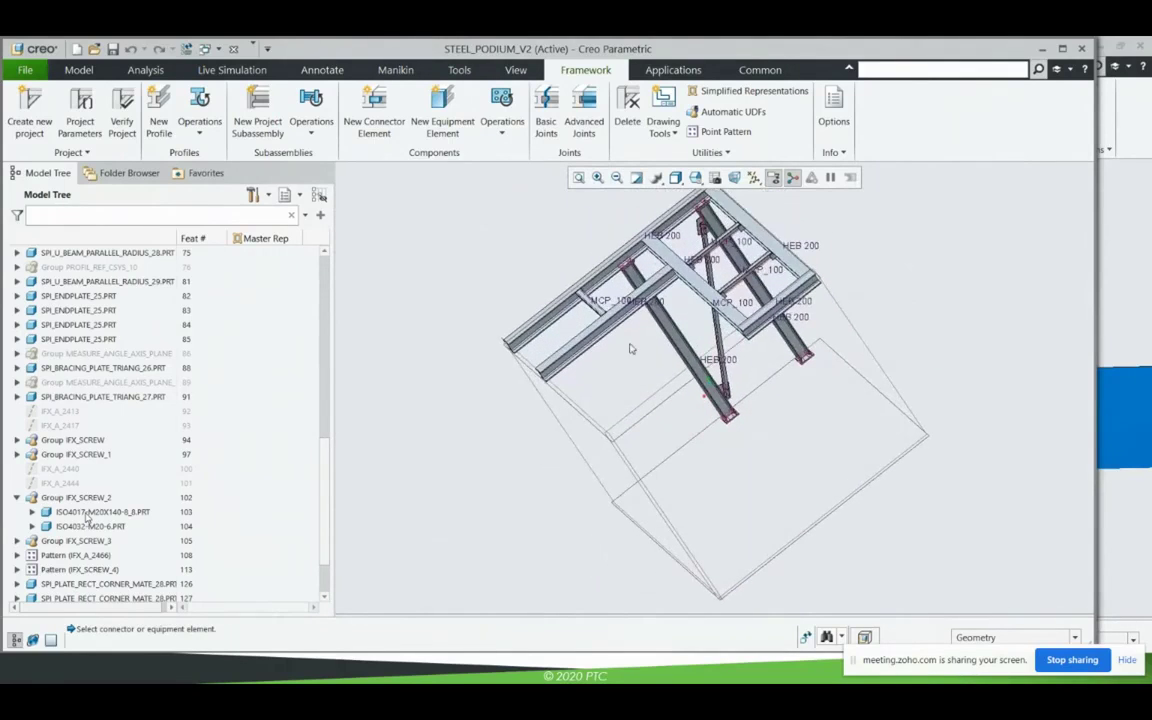
left_click(597, 178)
left_click(660, 251)
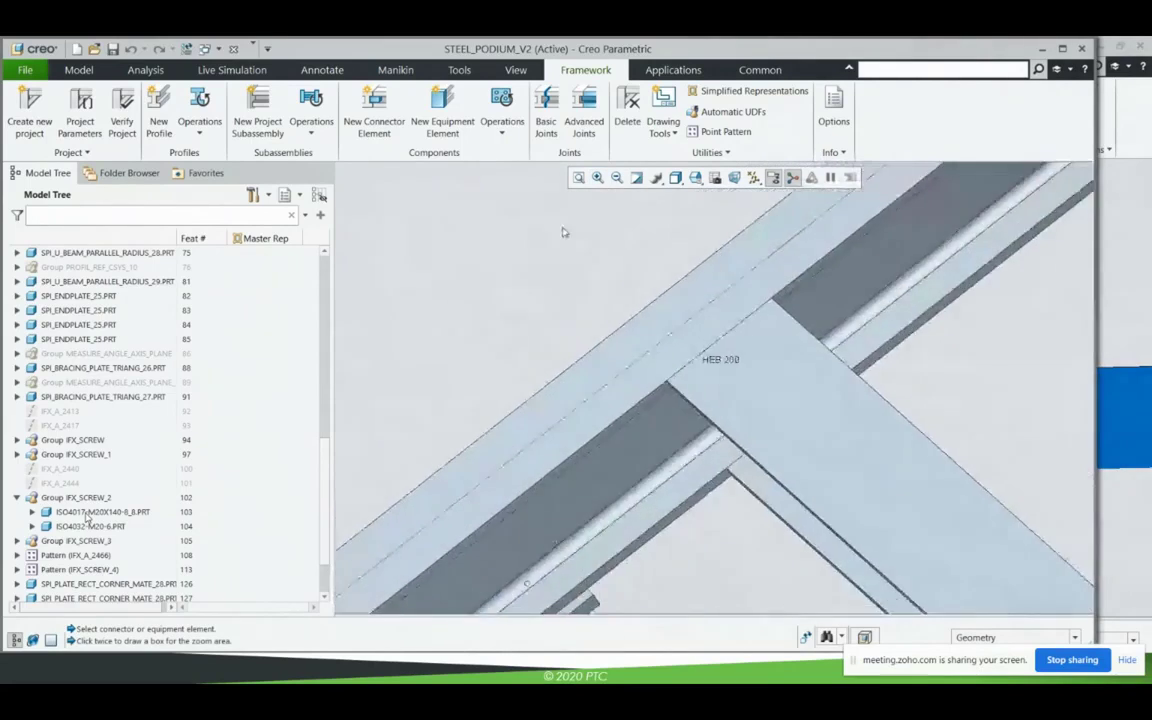
Start an END PLATE IS connector from DAST STANDARD, referencing the HEB 200 crossbeam's top face and the web of the long beam it meets.
left_click(893, 320)
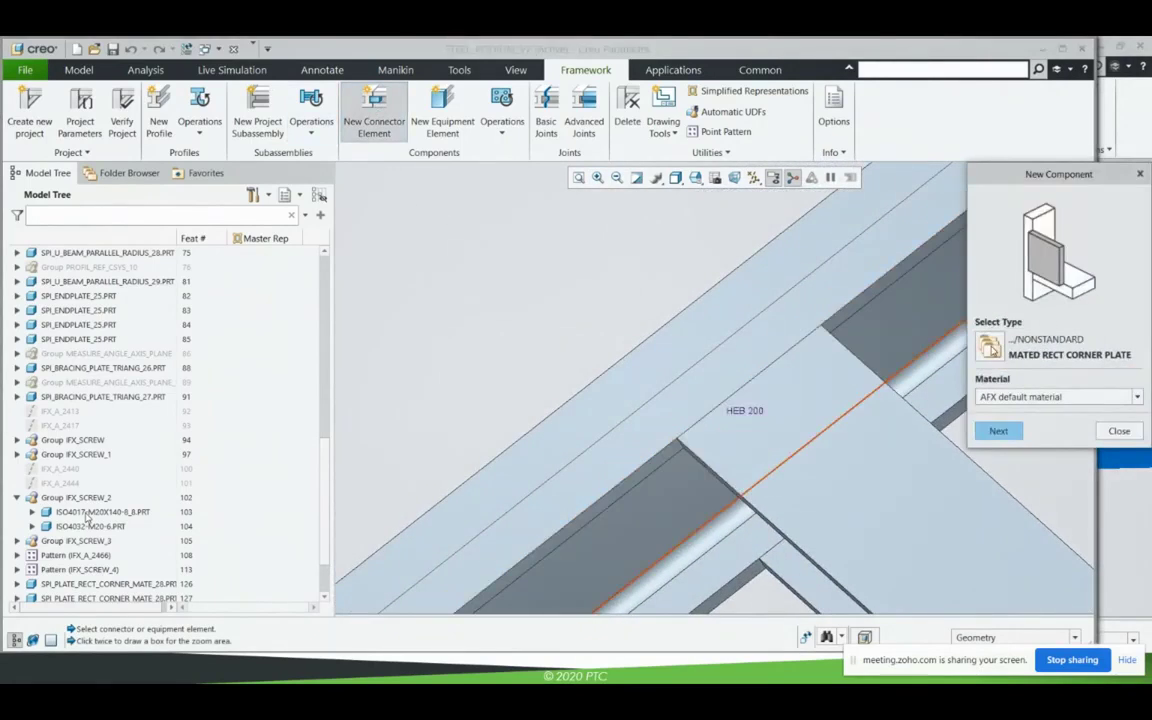
left_click(989, 346)
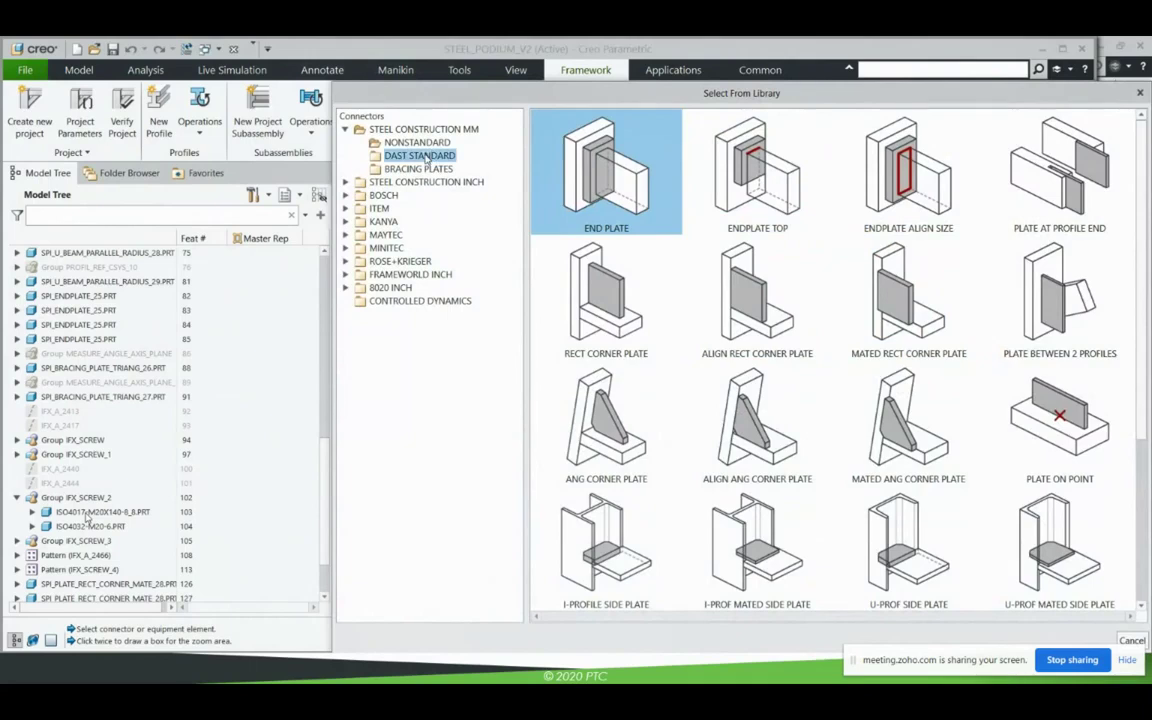
double_click(606, 172)
double_click(583, 294)
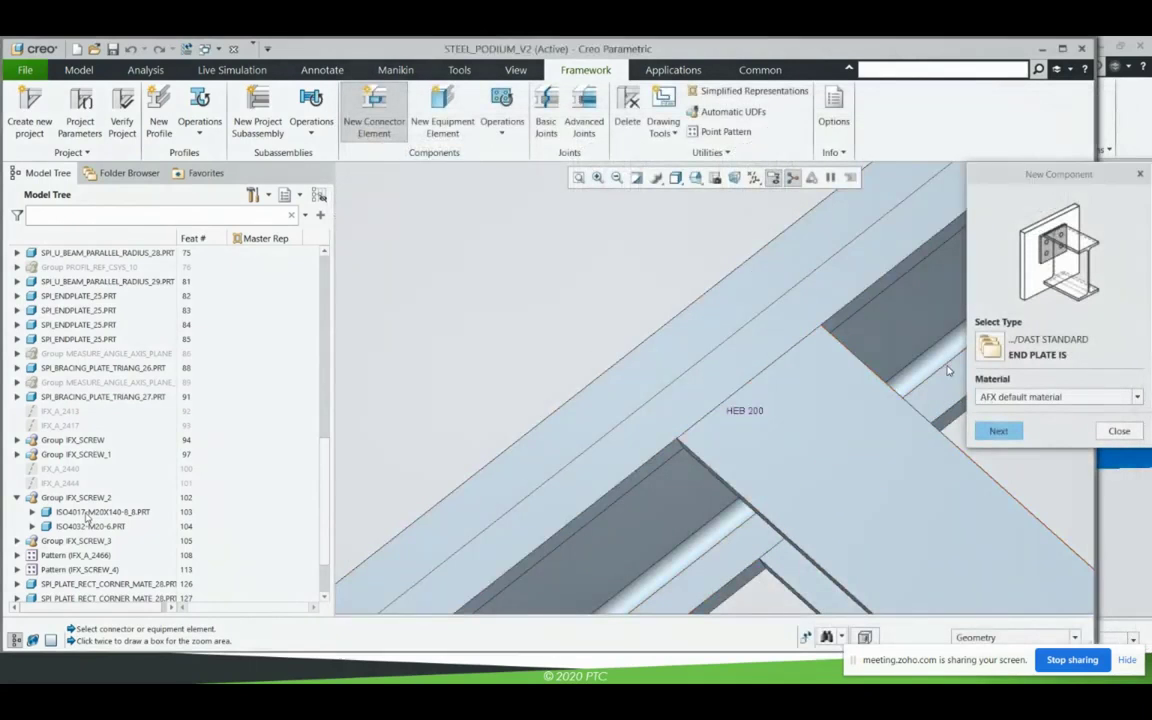
left_click(998, 430)
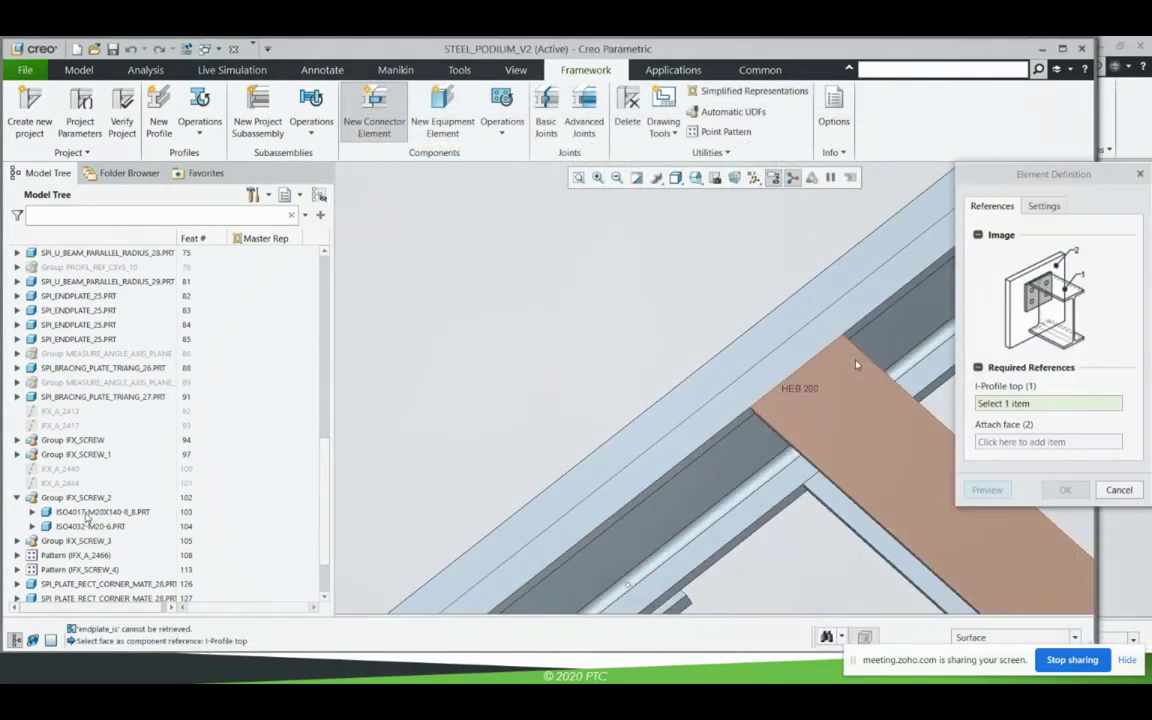
left_click(836, 397)
left_click(756, 444)
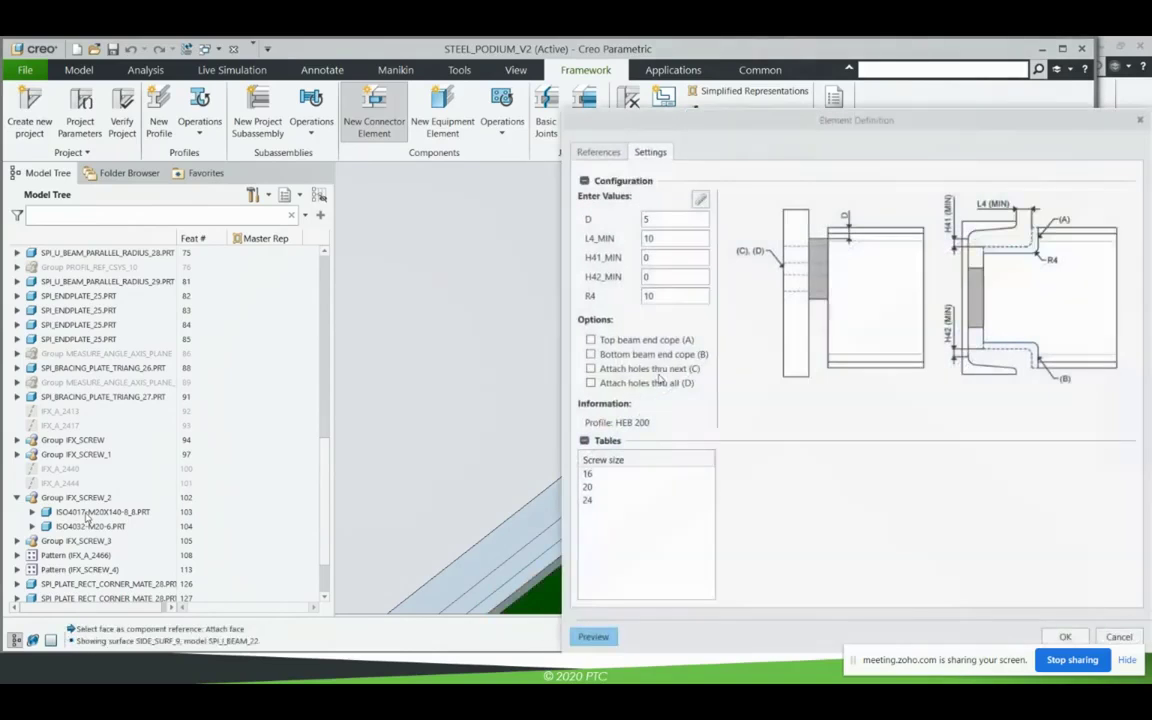
Create the end plate with screw size 20, 2 holes and hole distance 100, and end connector creation.
left_click(690, 488)
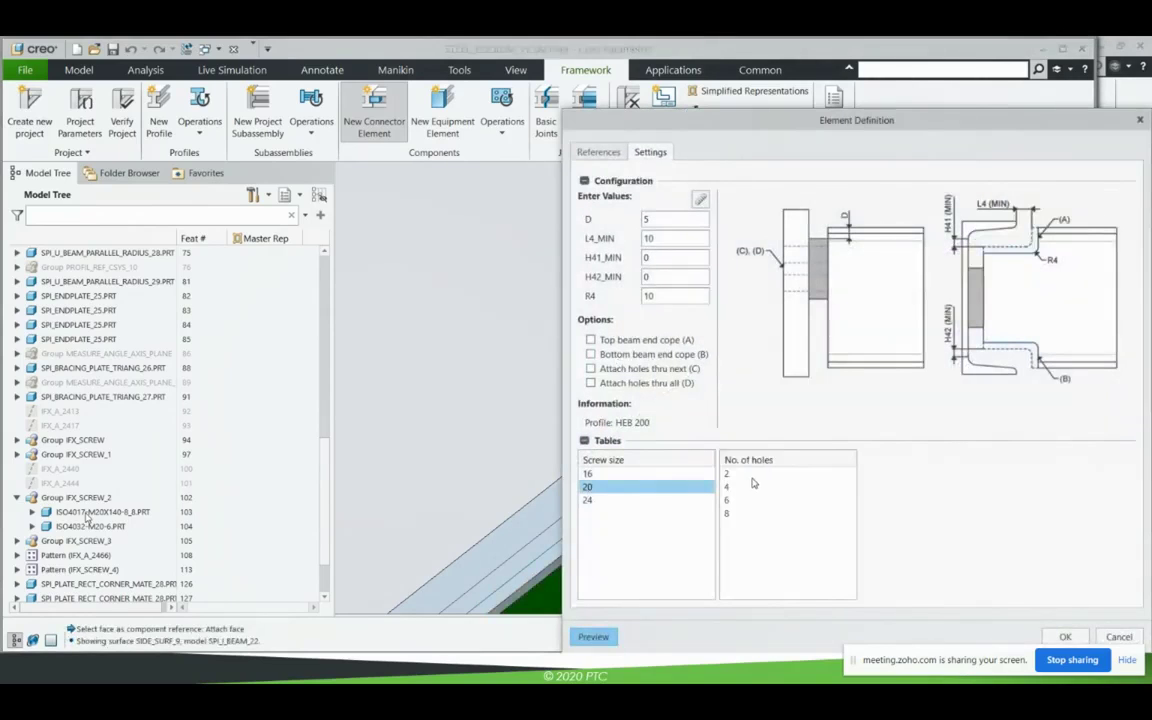
left_click(738, 474)
left_click(886, 488)
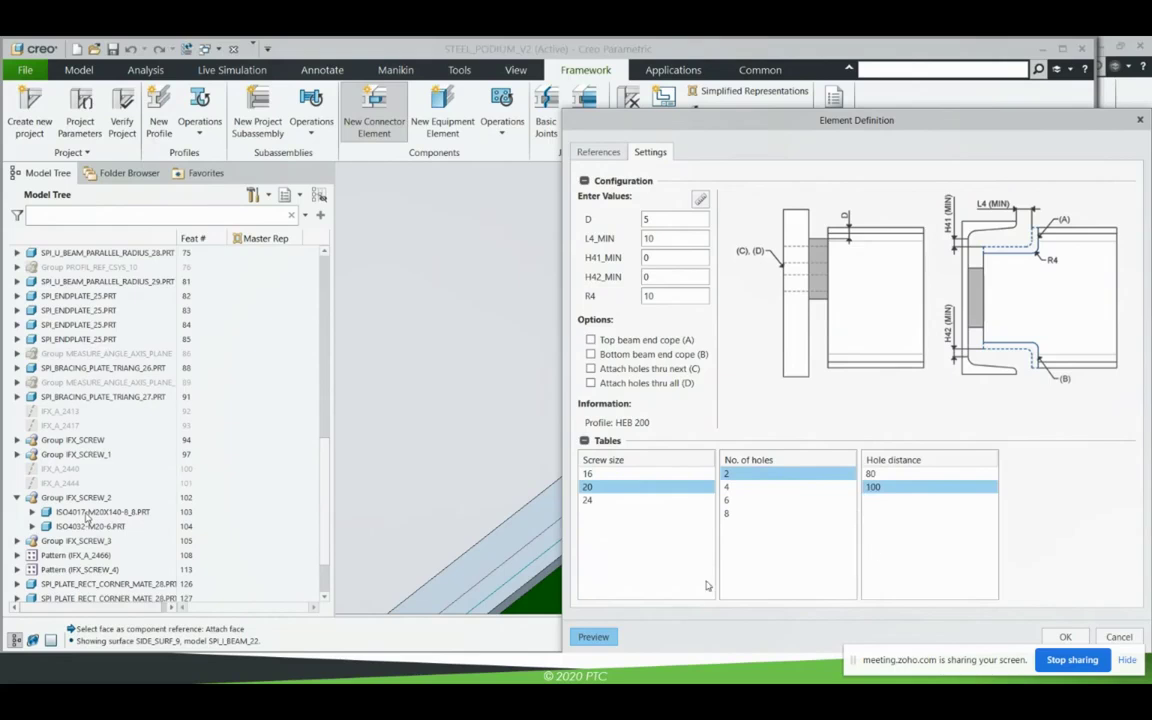
left_click(594, 637)
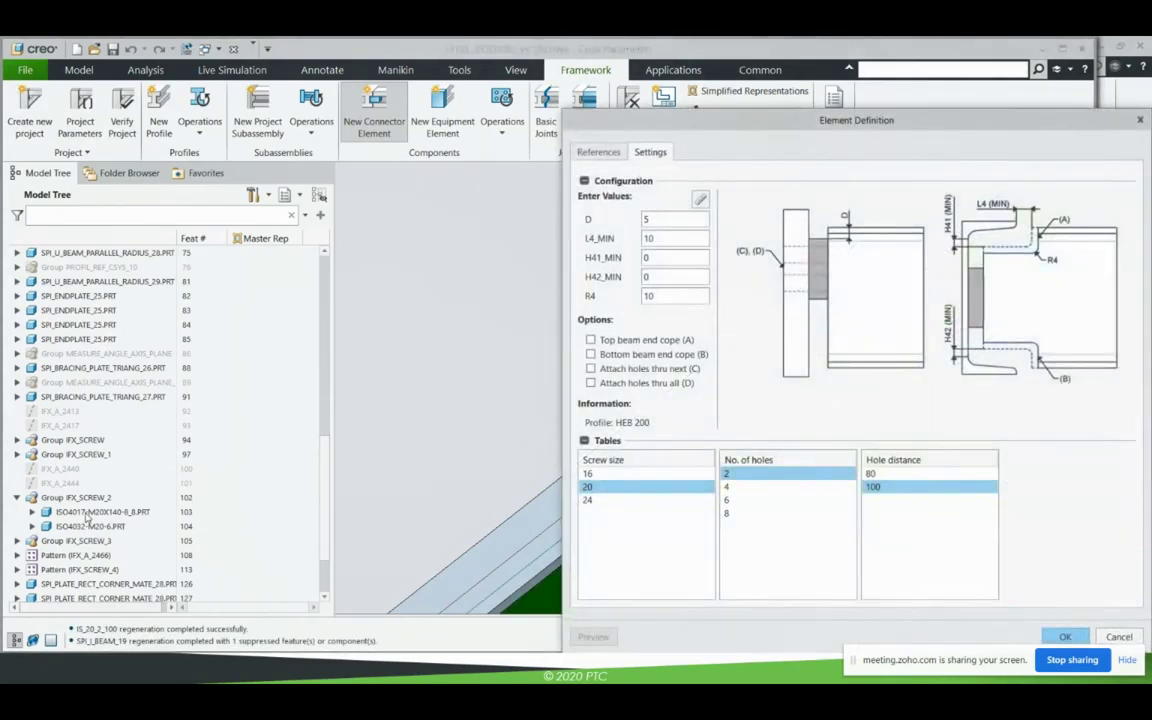
left_click(1065, 637)
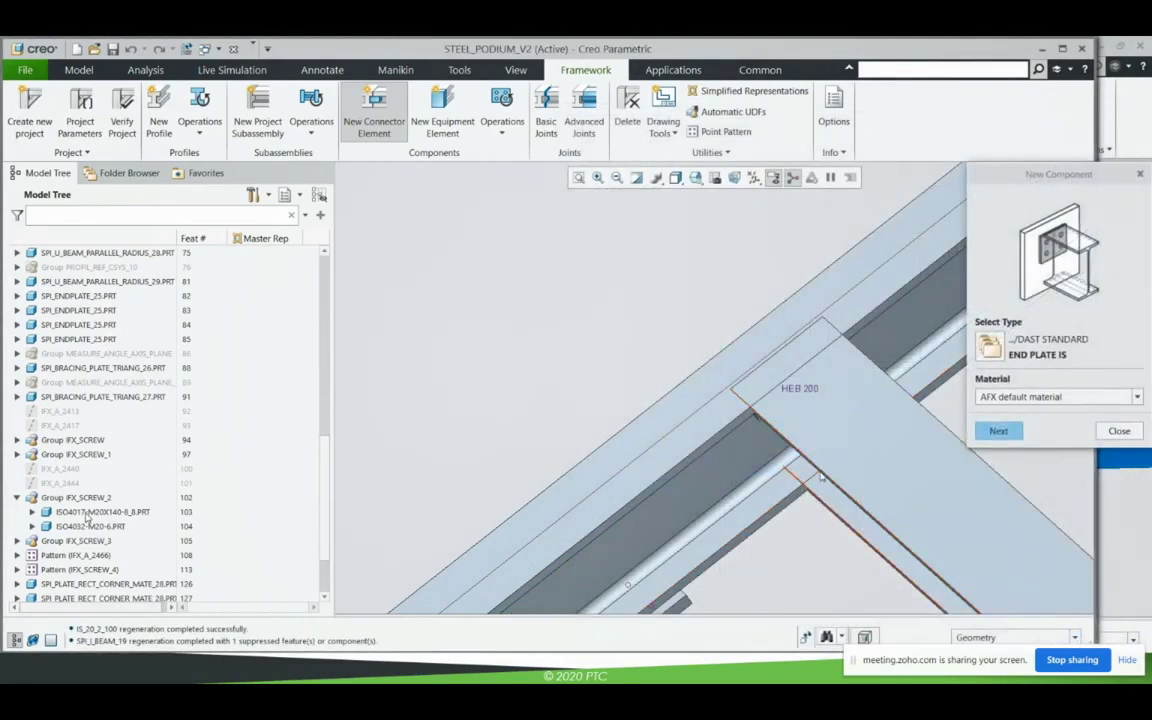
left_click(1112, 428)
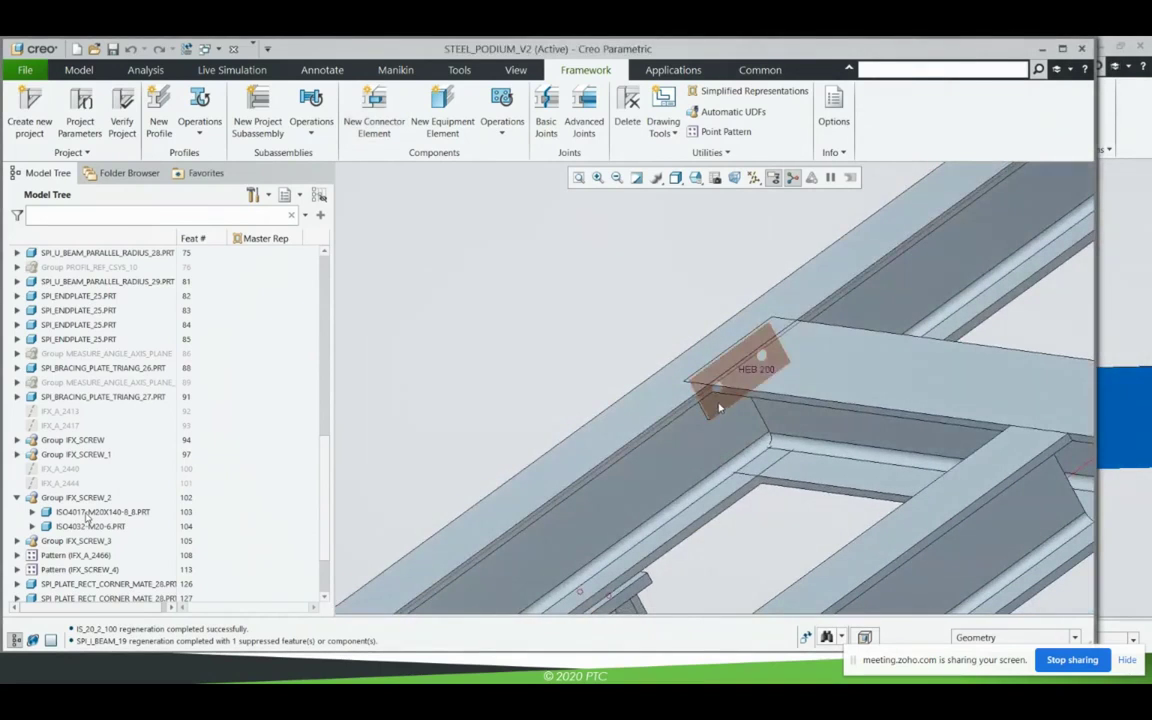
Reuse the IS_20_2_100 end plate at the outer HEB 200 crossbeam, referencing its top face and the same long beam's web.
left_click(712, 403)
left_click(727, 303)
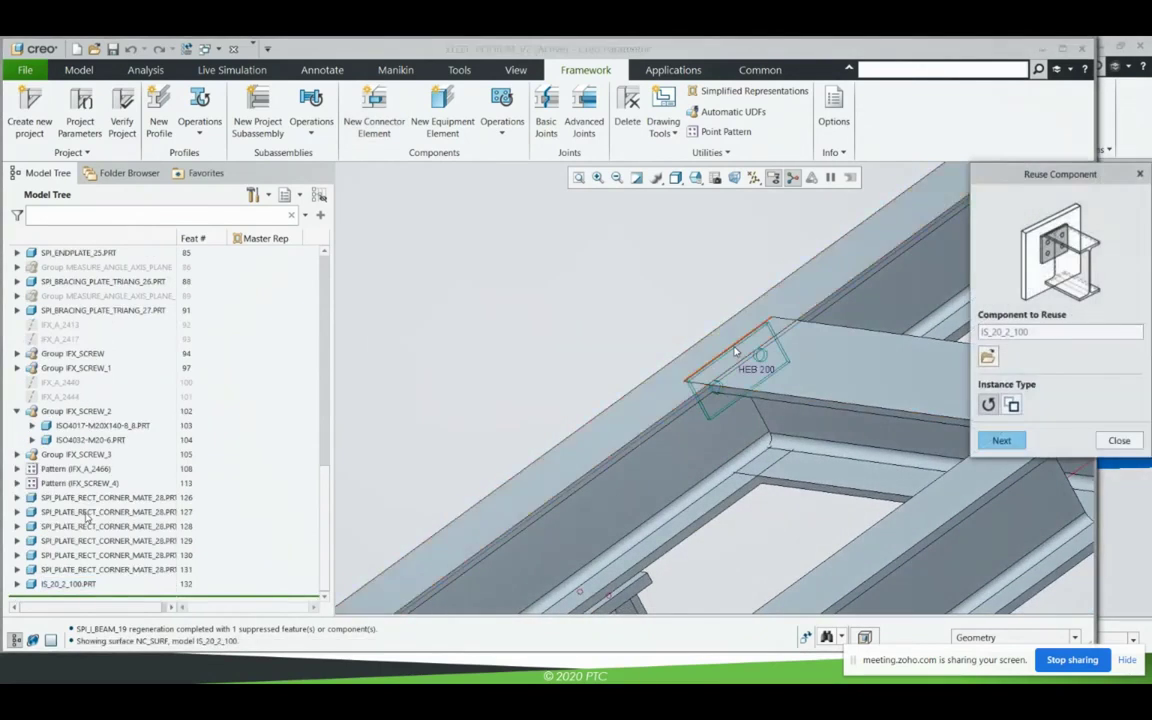
middle_click(787, 239)
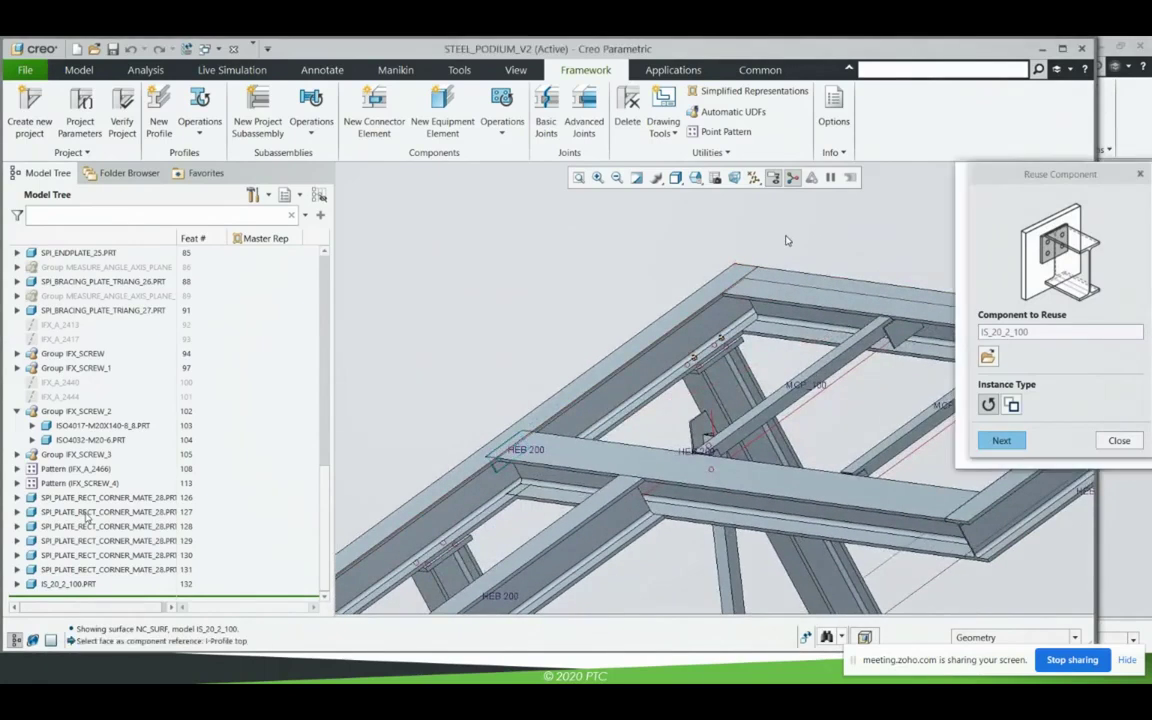
scroll(787, 238, "down", 3)
left_click(725, 318)
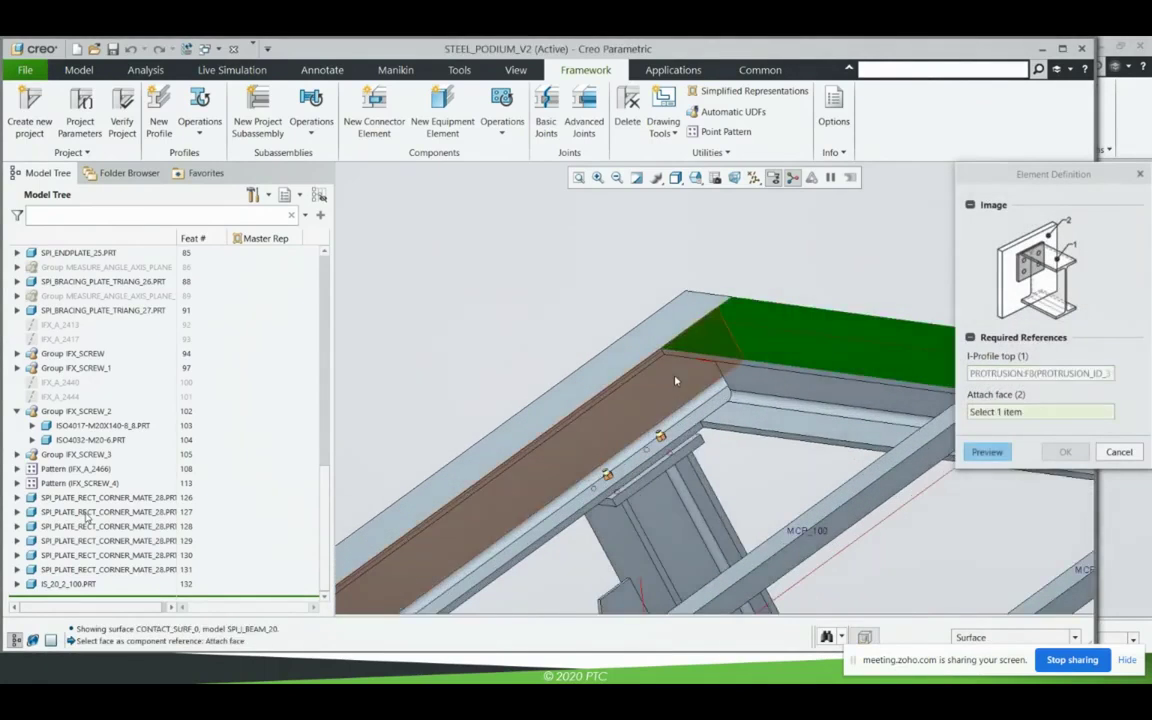
left_click(607, 337)
scroll(532, 303, "up", 2)
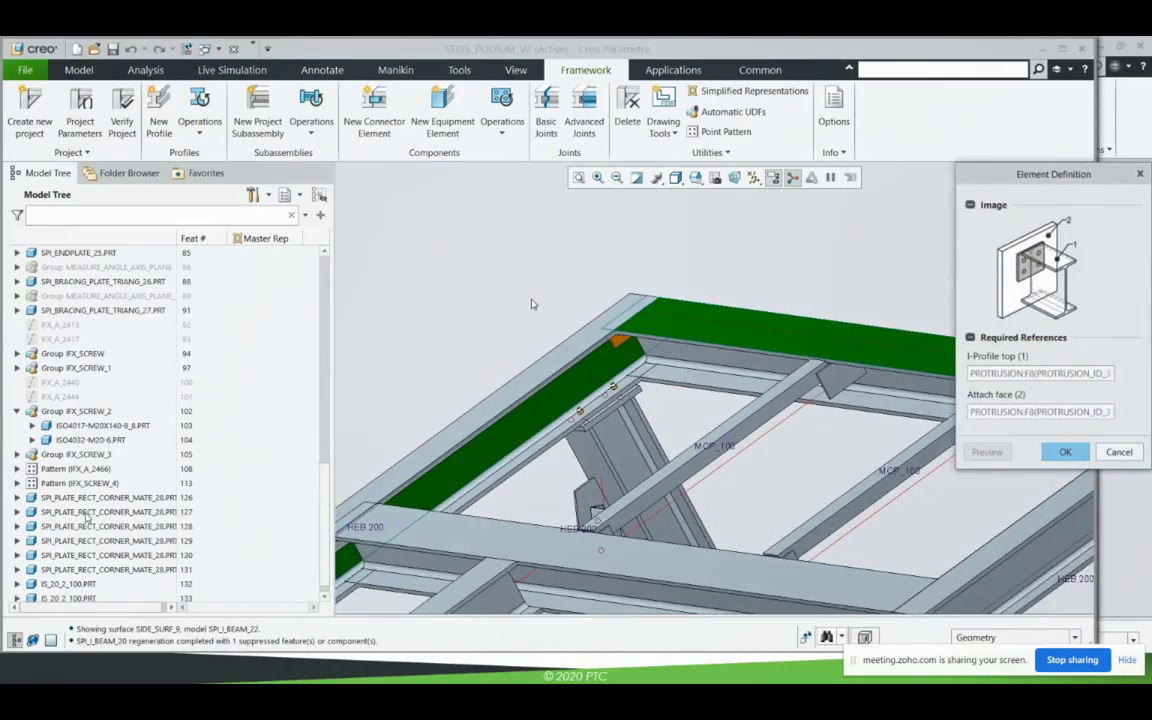
middle_click(462, 447)
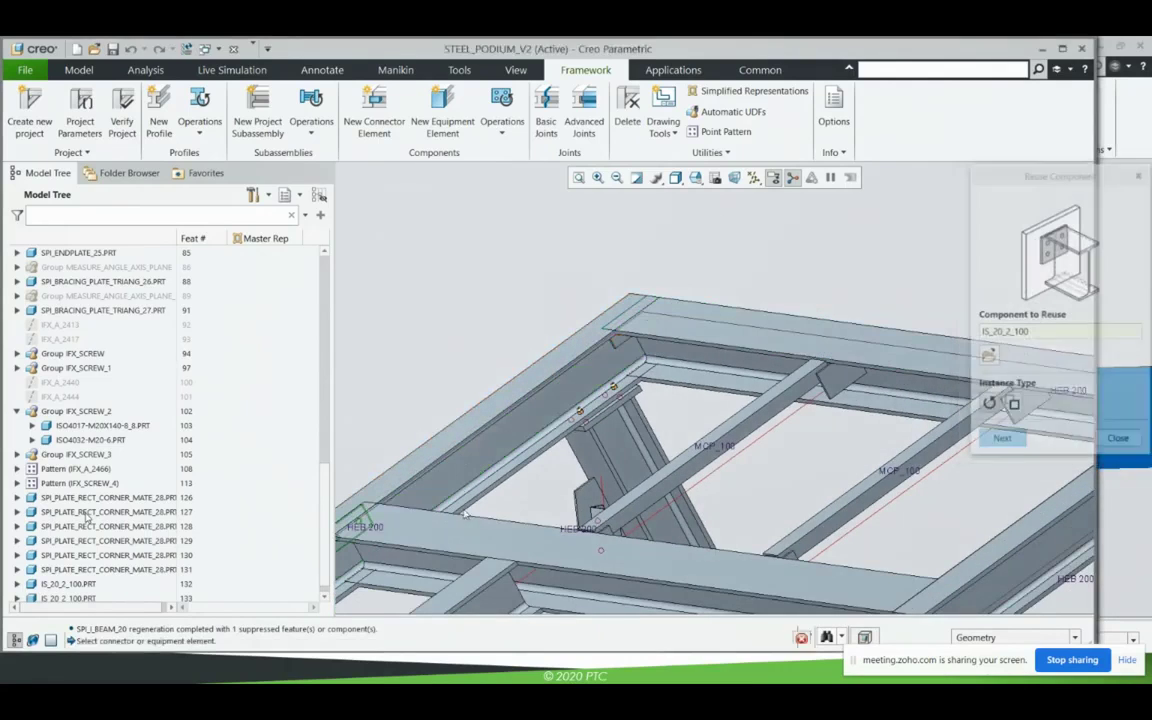
Reuse the end plate for the other arm's HEB 200 beam against the inner crossbeam's web, and end component reuse.
scroll(468, 547, "down", 2)
middle_click(468, 547)
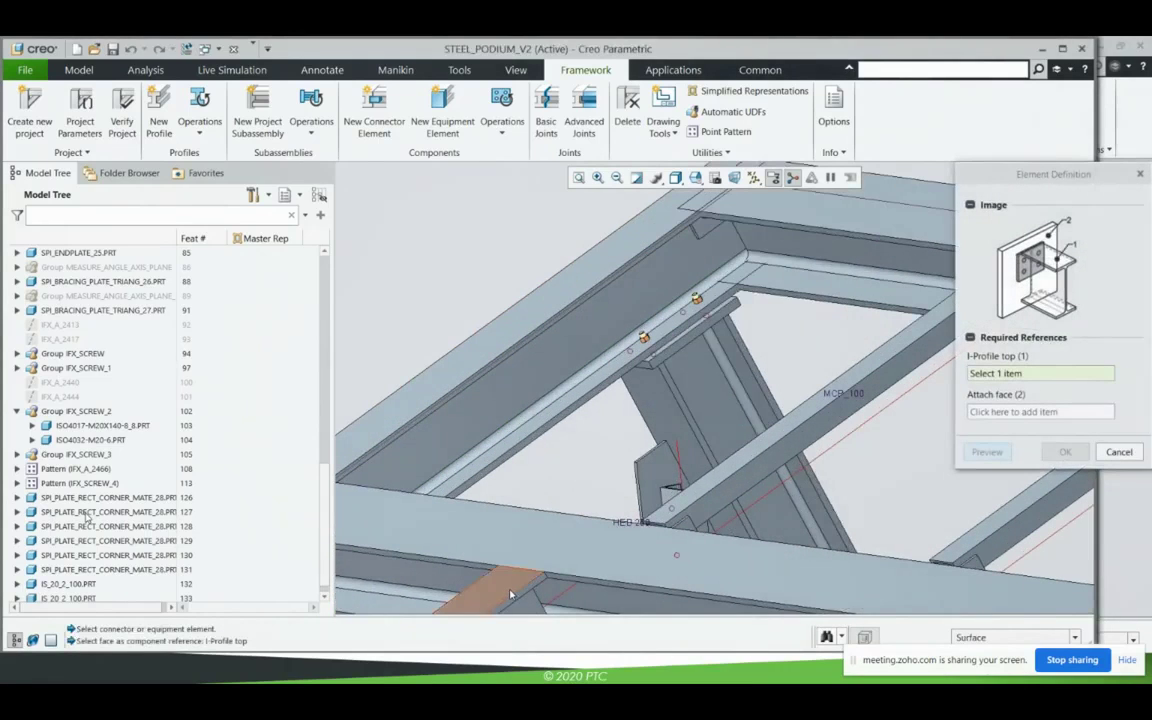
left_click(509, 596)
left_click(559, 595)
left_click(558, 596)
scroll(558, 596, "up", 3)
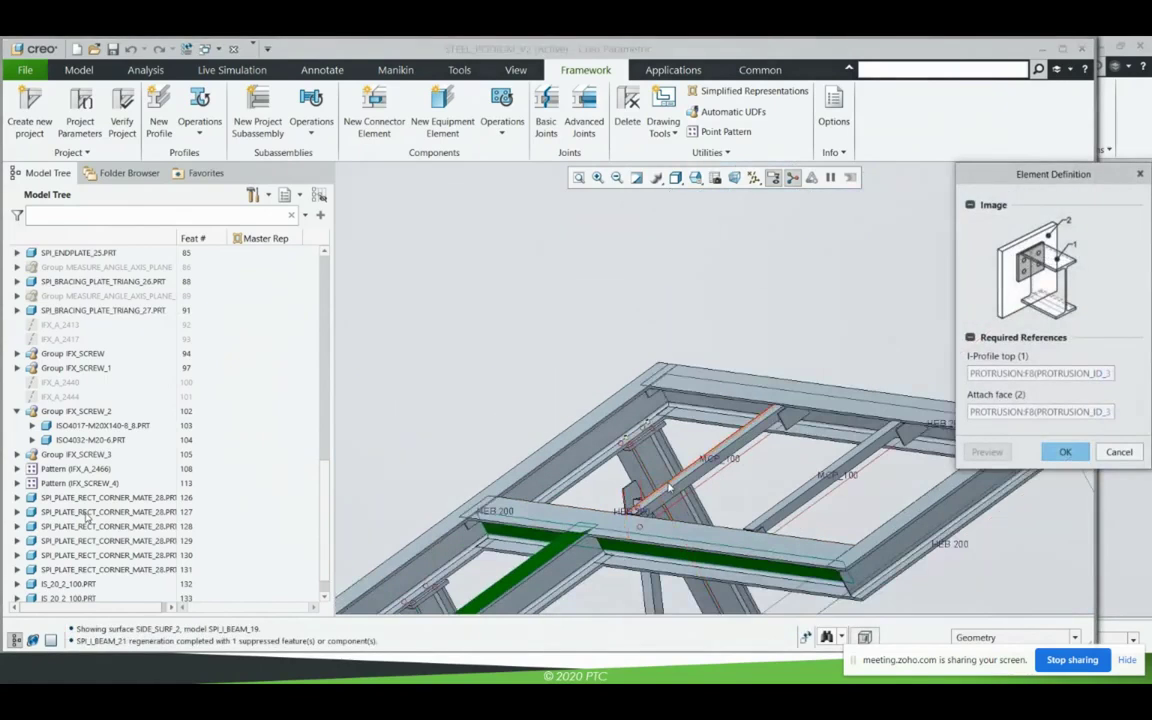
middle_click(603, 500)
scroll(603, 500, "down", 2)
middle_click_drag(603, 500, 667, 360, "shift")
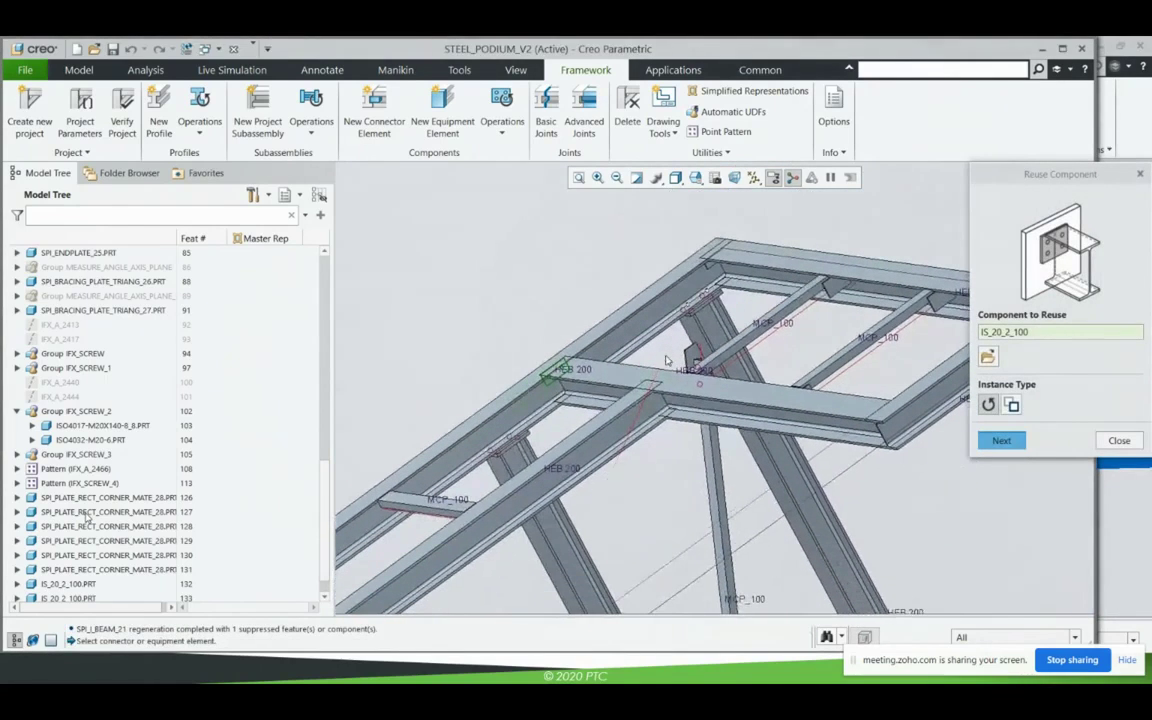
left_click(1119, 440)
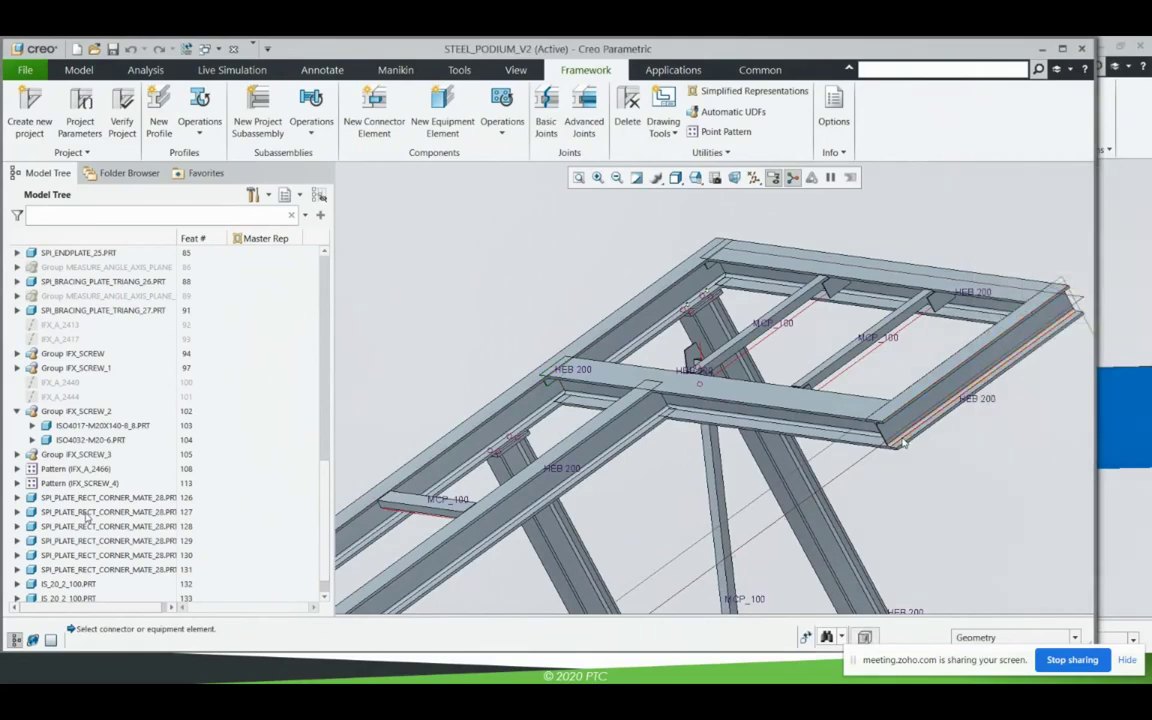
Start a LADDER_1 equipment element from the steel construction MM ladders library with AFX default material.
key("ctrl+d")
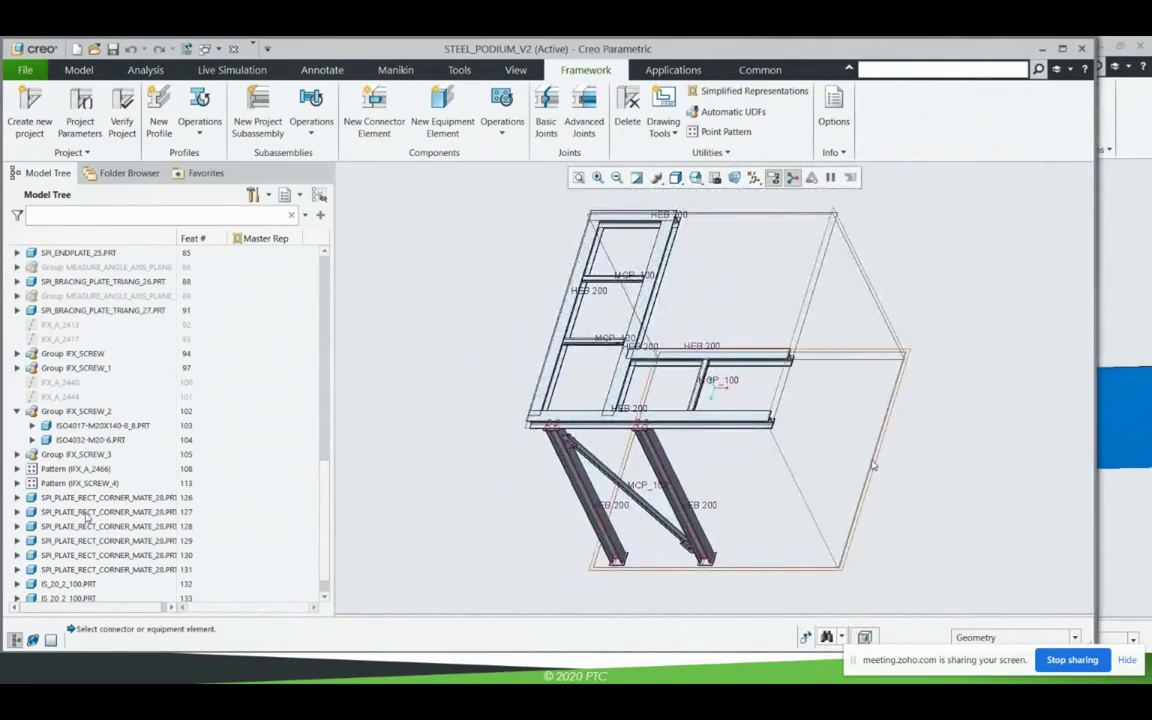
left_click(442, 110)
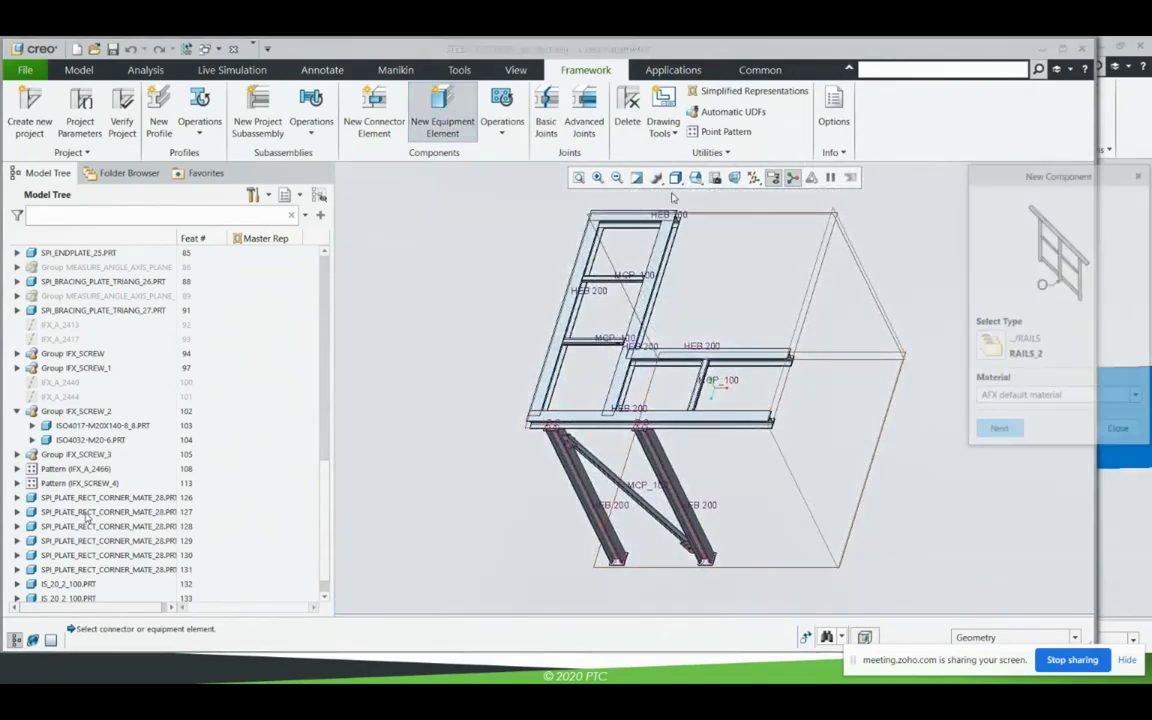
left_click(989, 346)
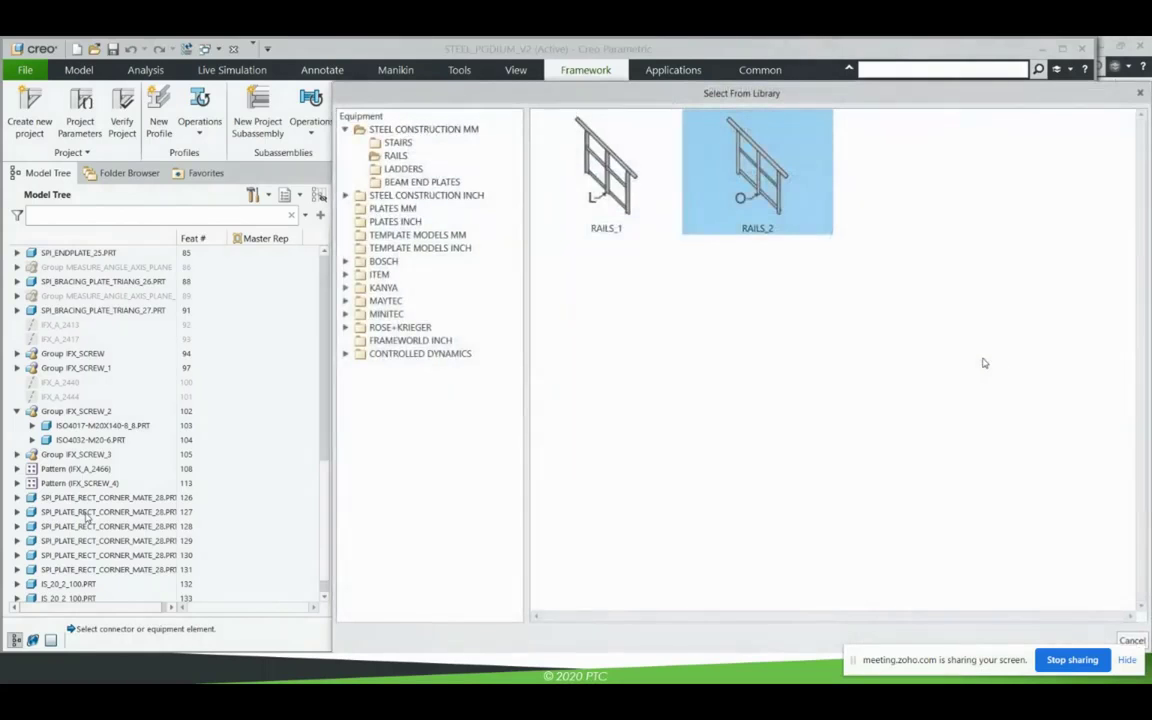
left_click(600, 200)
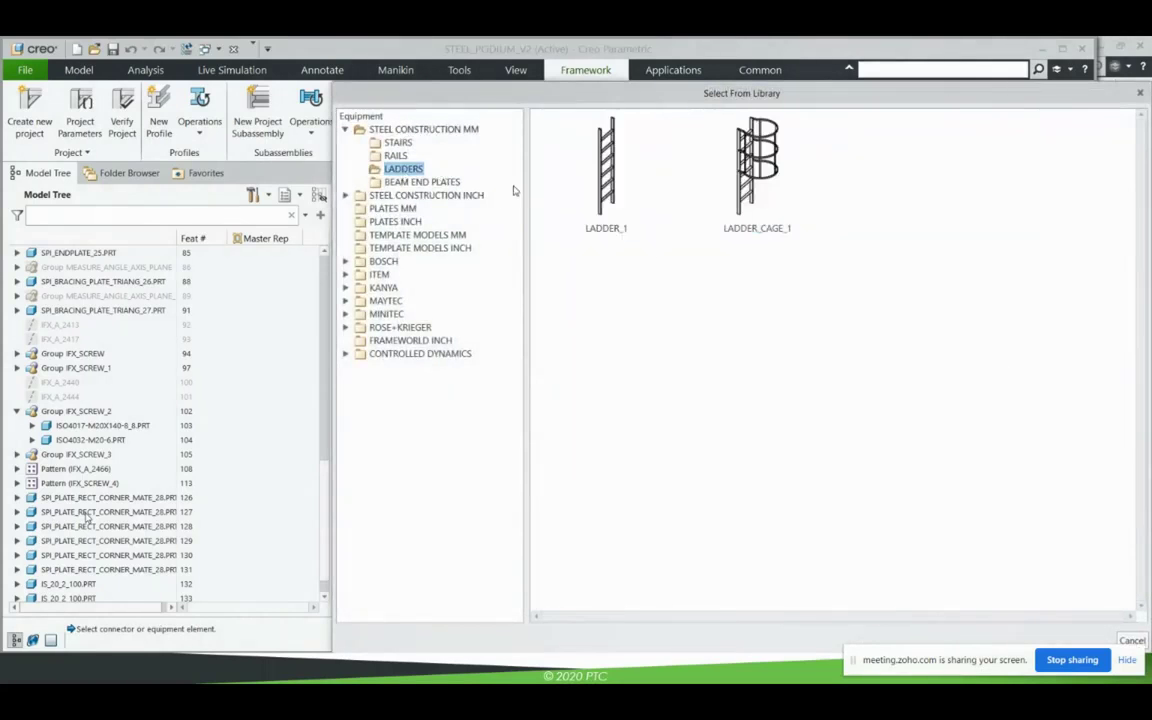
double_click(557, 192)
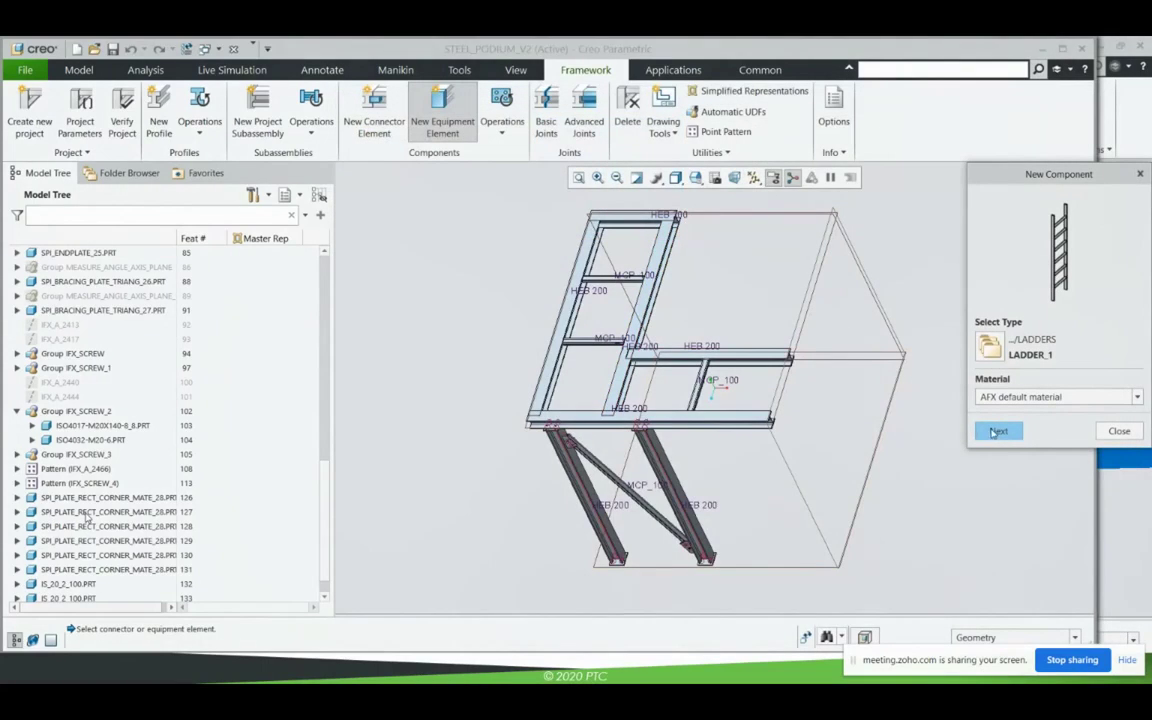
left_click(997, 431)
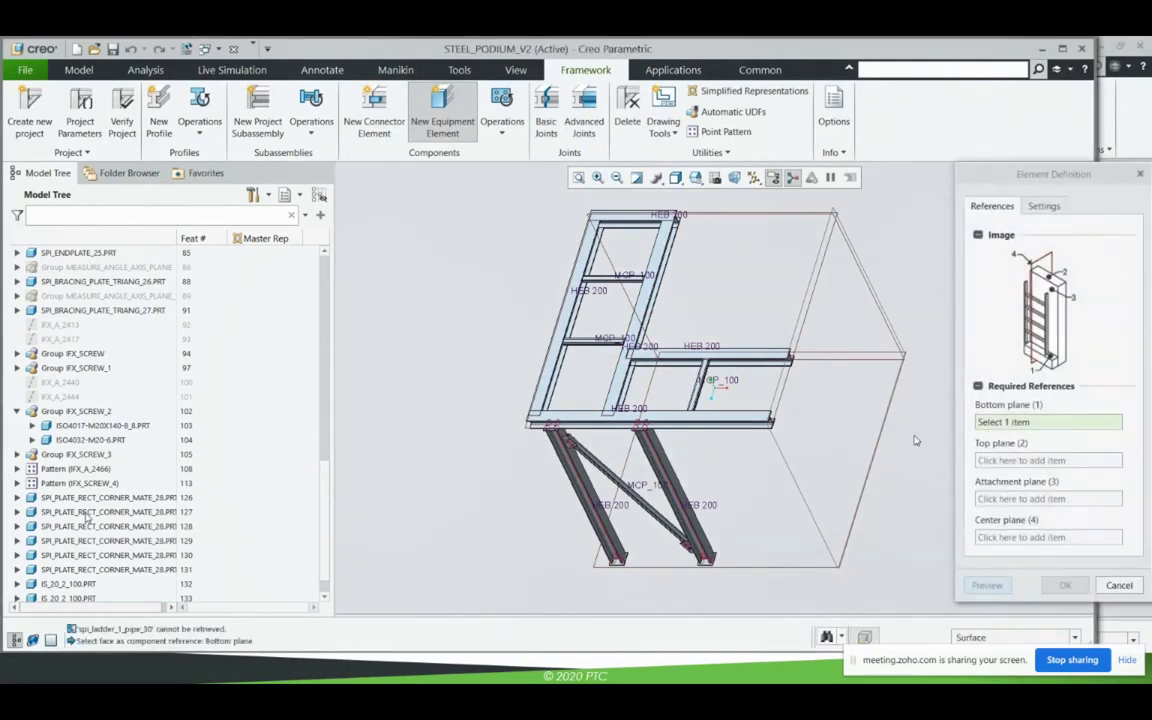
Reference datum A_XZ as the ladder's bottom plane, the front HEB 200's top face and flange edge as top and attachment planes, and ADTM9 as centre.
left_click(878, 463)
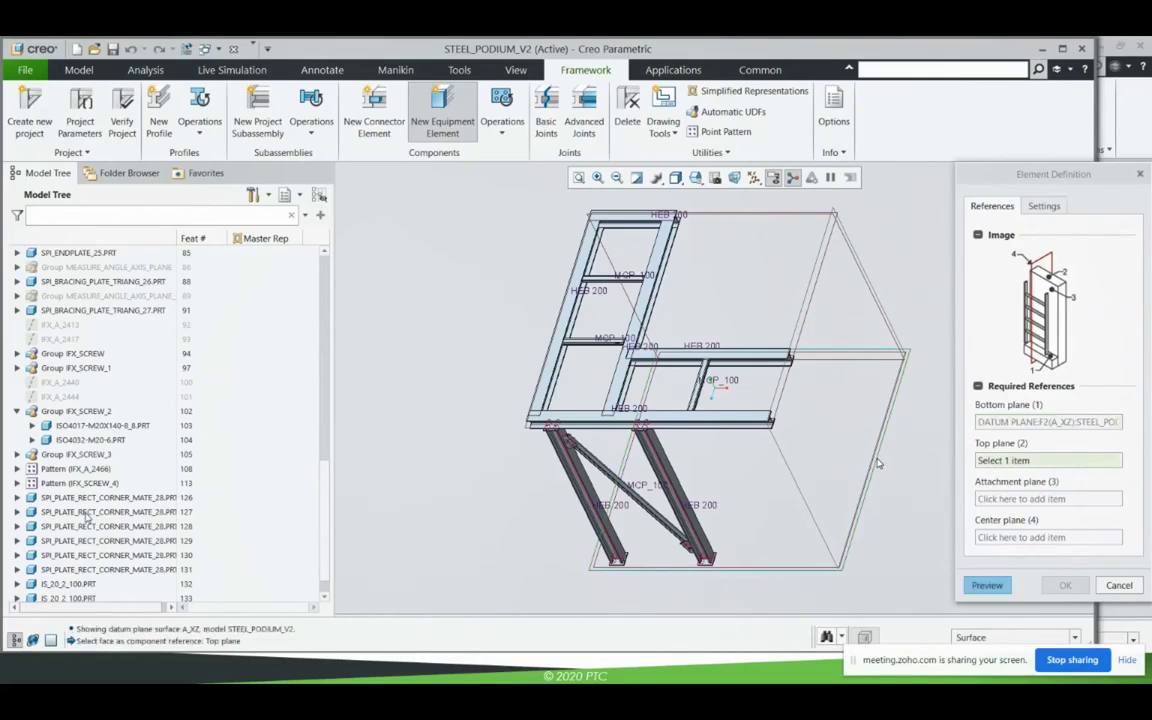
left_click(744, 418)
scroll(742, 424, "up", 3)
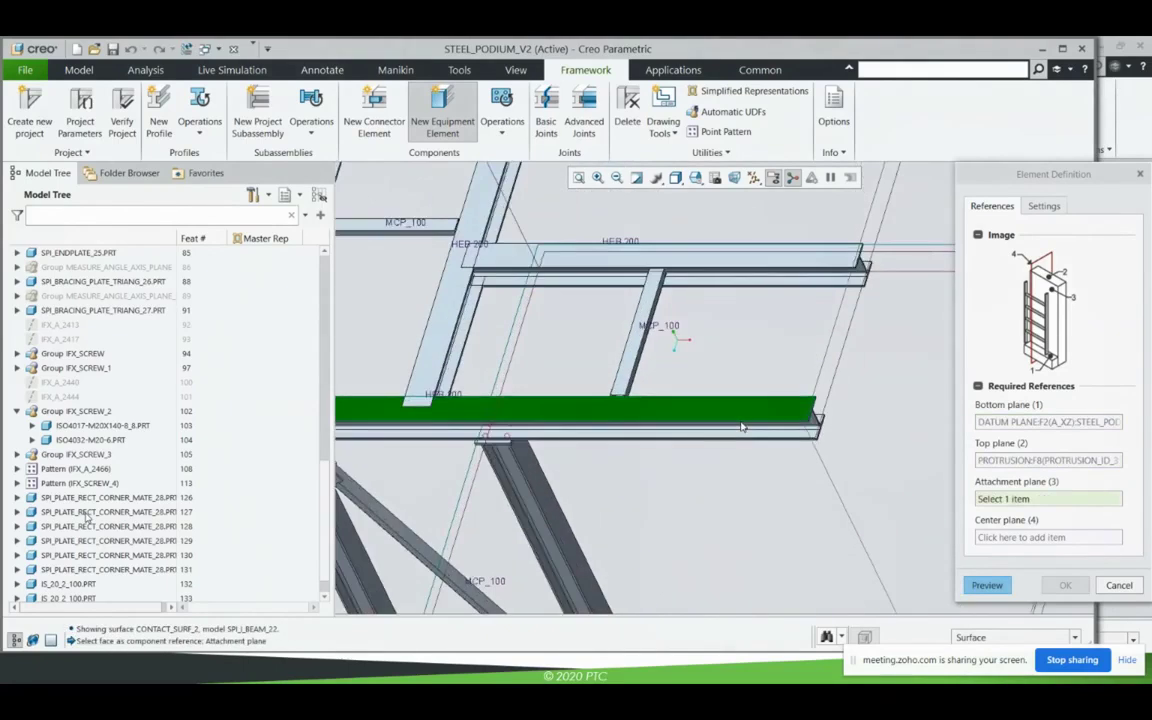
scroll(741, 427, "up", 5)
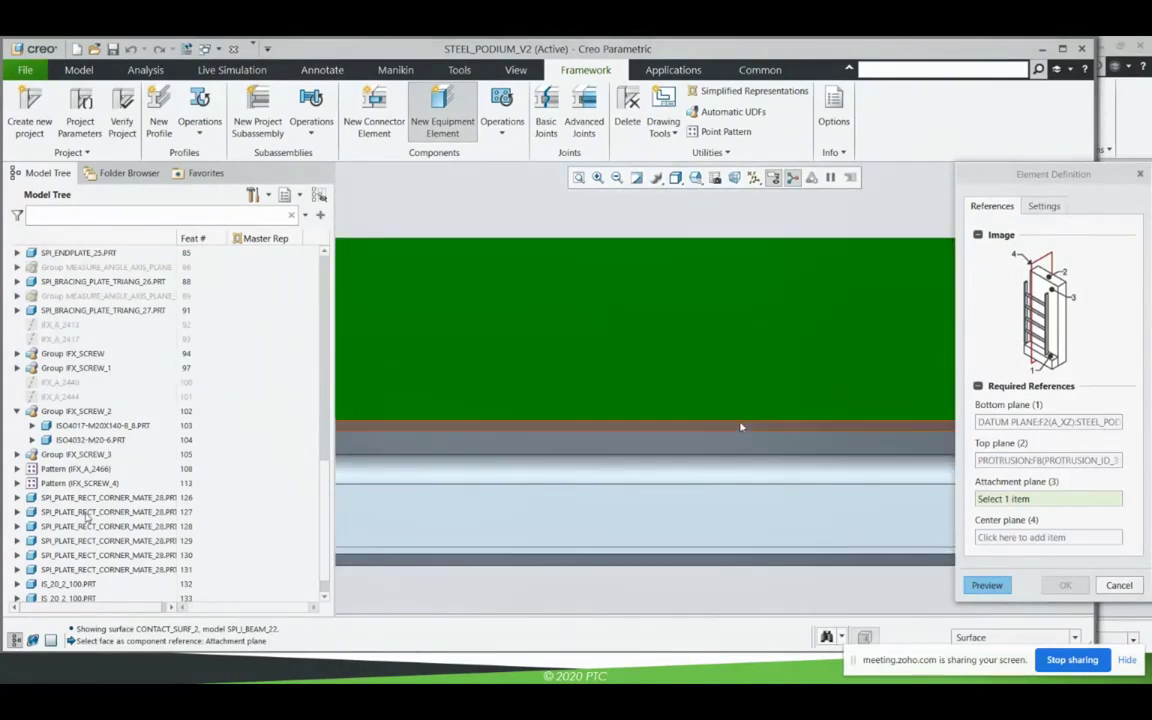
left_click(741, 427)
scroll(739, 428, "down", 5)
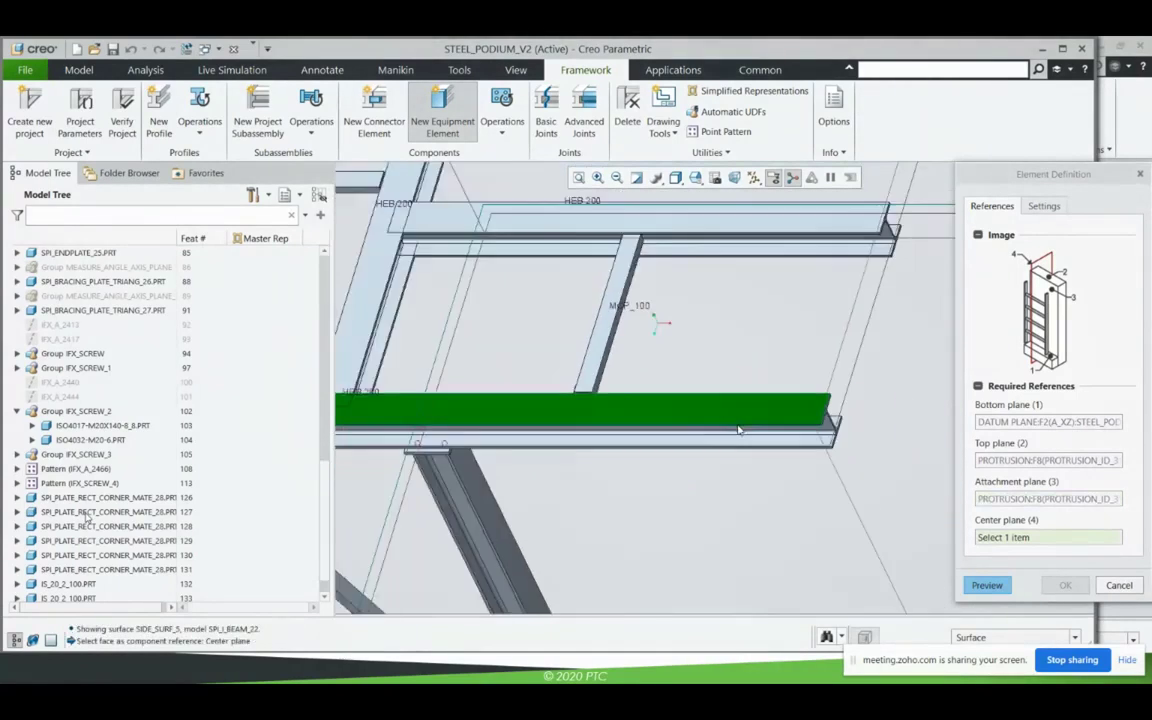
scroll(740, 430, "down", 3)
left_click(804, 463)
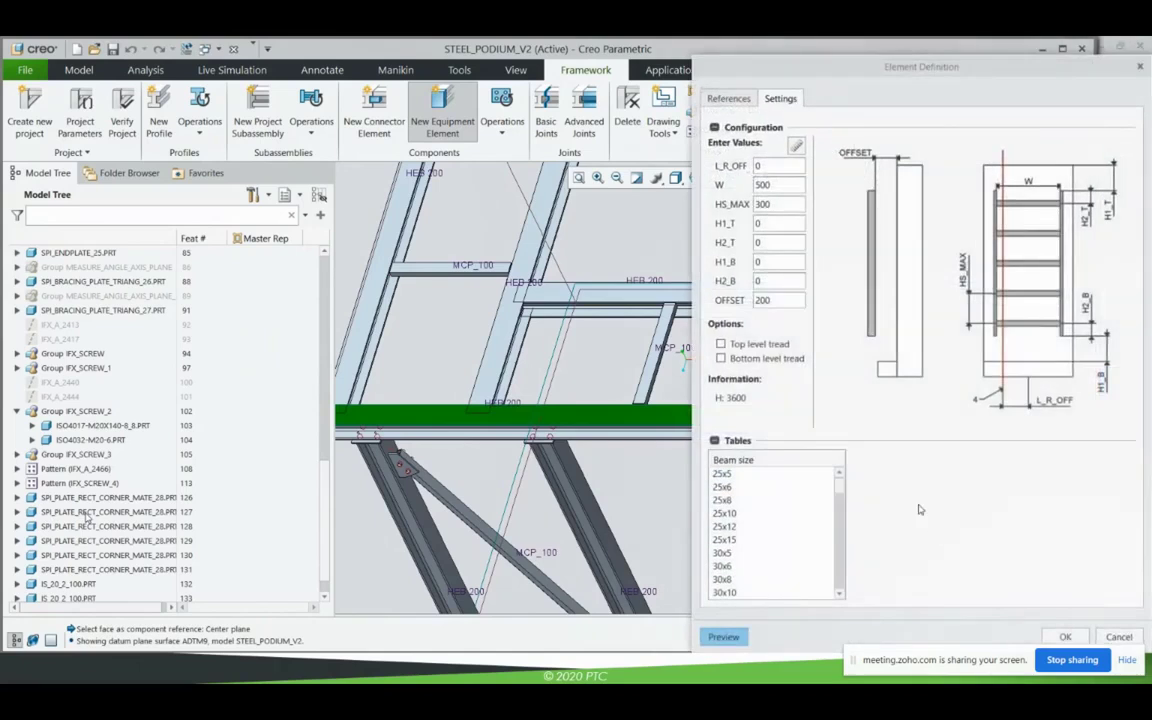
Set the ladder's OFFSET to 0, H2_T to 1250 and L_R_OFF to 500, preview it and create the ladder.
double_click(800, 301)
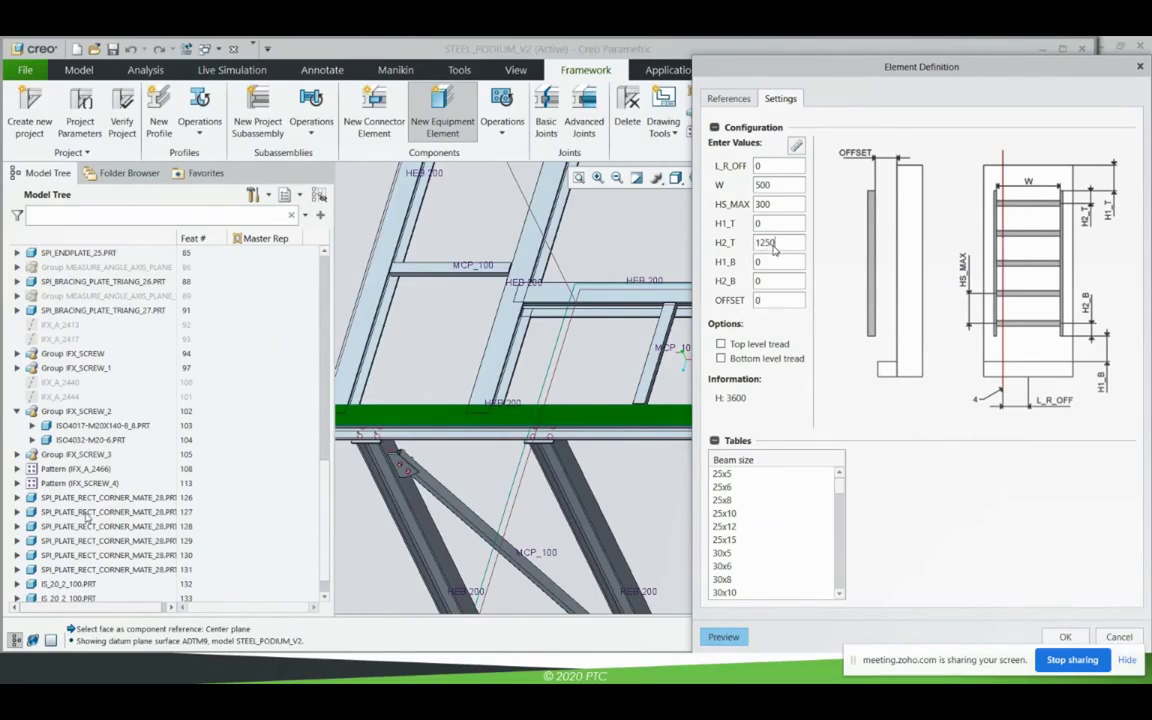
left_click(724, 637)
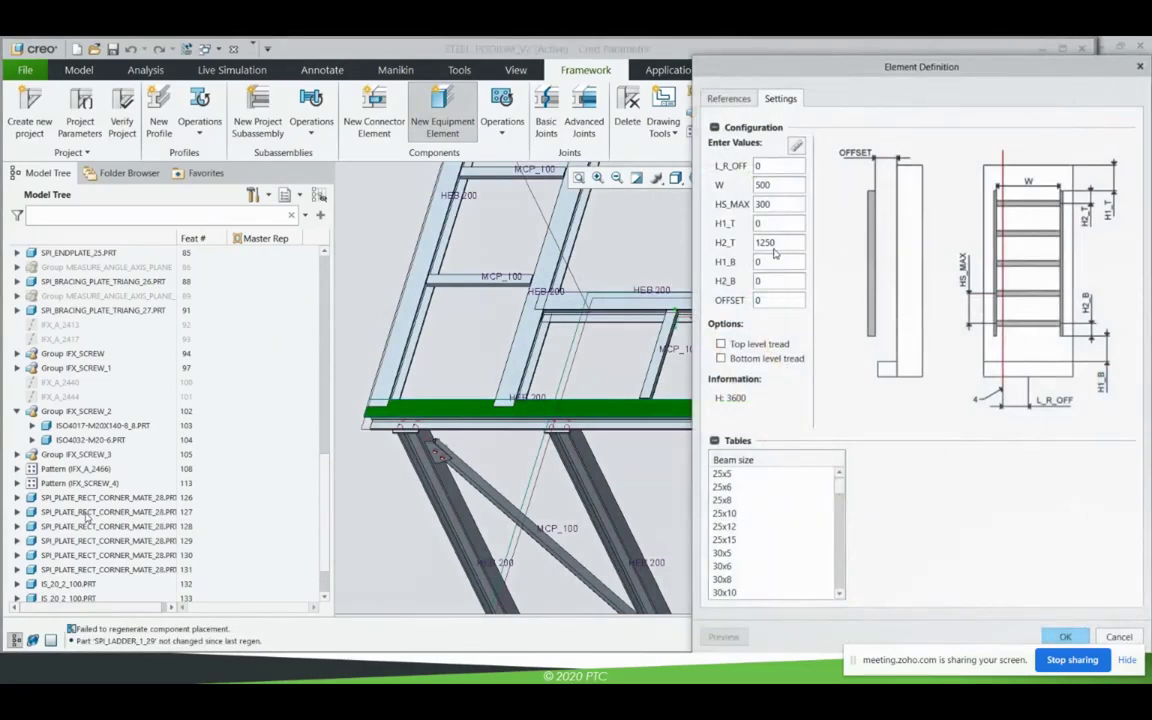
type("500")
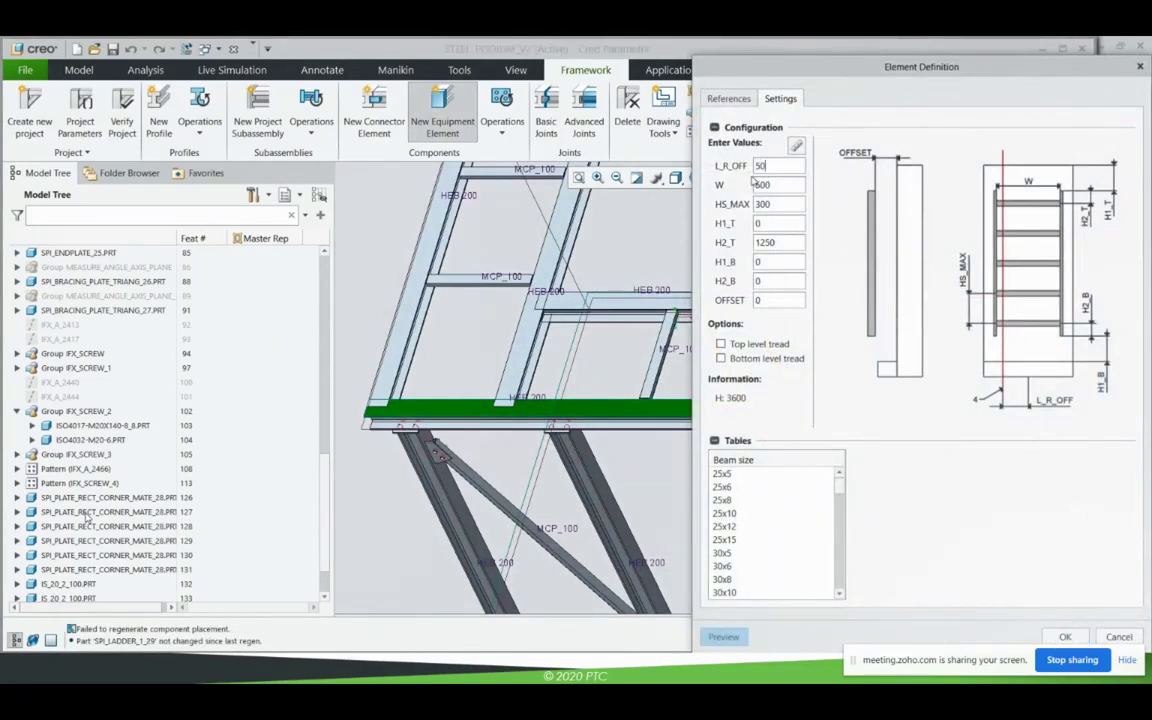
left_click(720, 636)
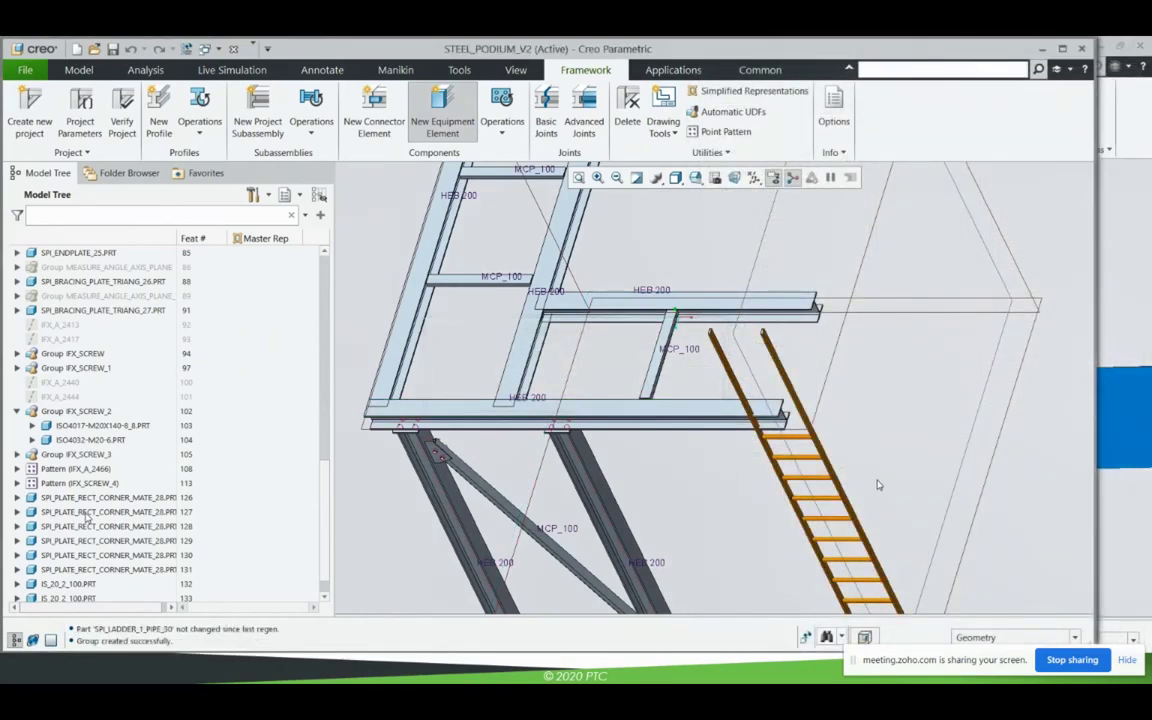
middle_click(878, 485)
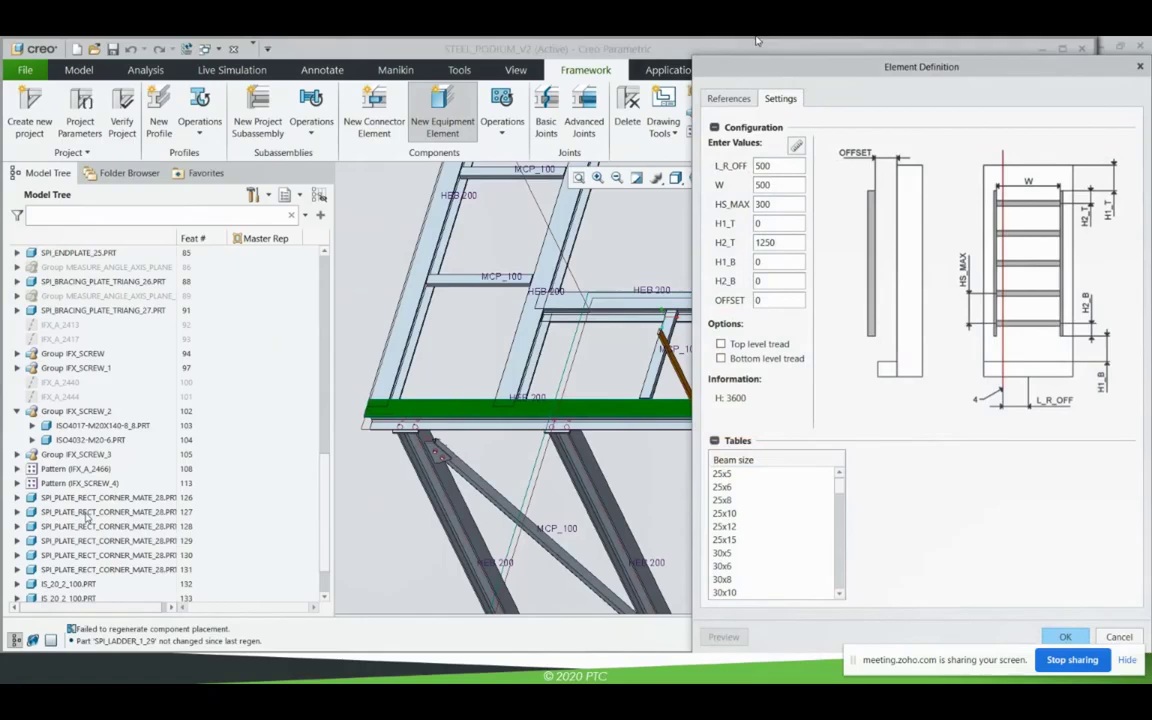
middle_click(924, 415)
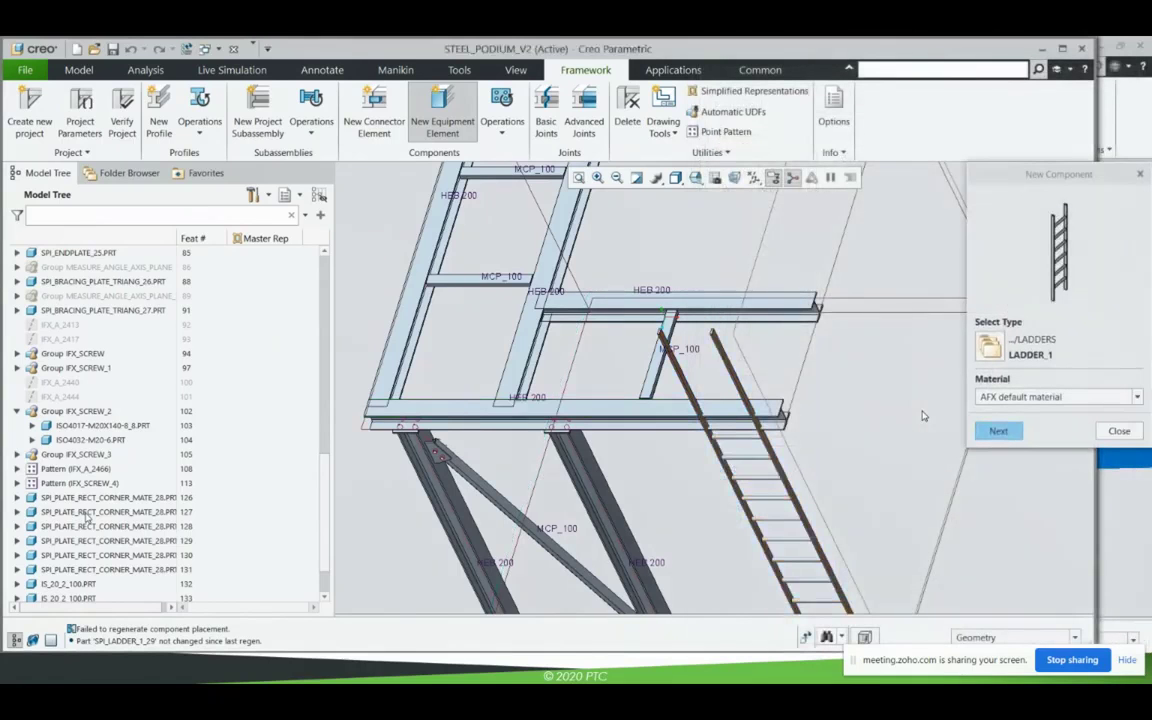
Add a LADDER_CAGE_1 equipment element, referencing the ladder's side rail as the ladder part and accepting the default cage settings.
left_click(989, 346)
left_click(771, 170)
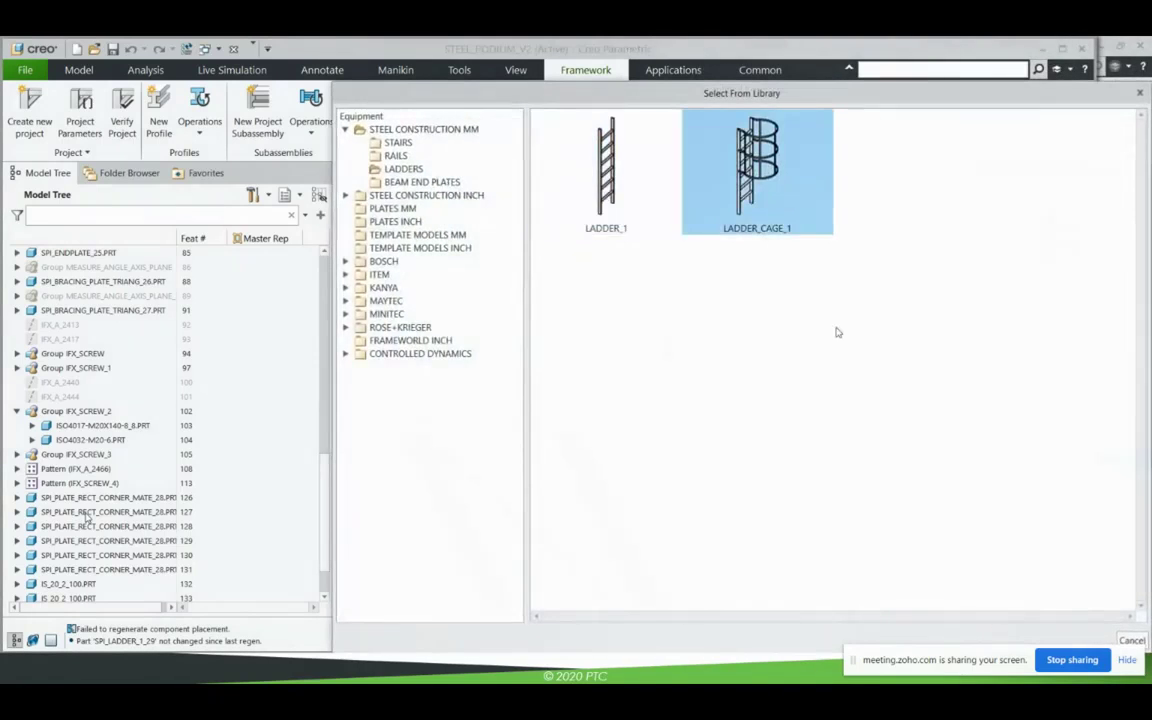
middle_click(913, 430)
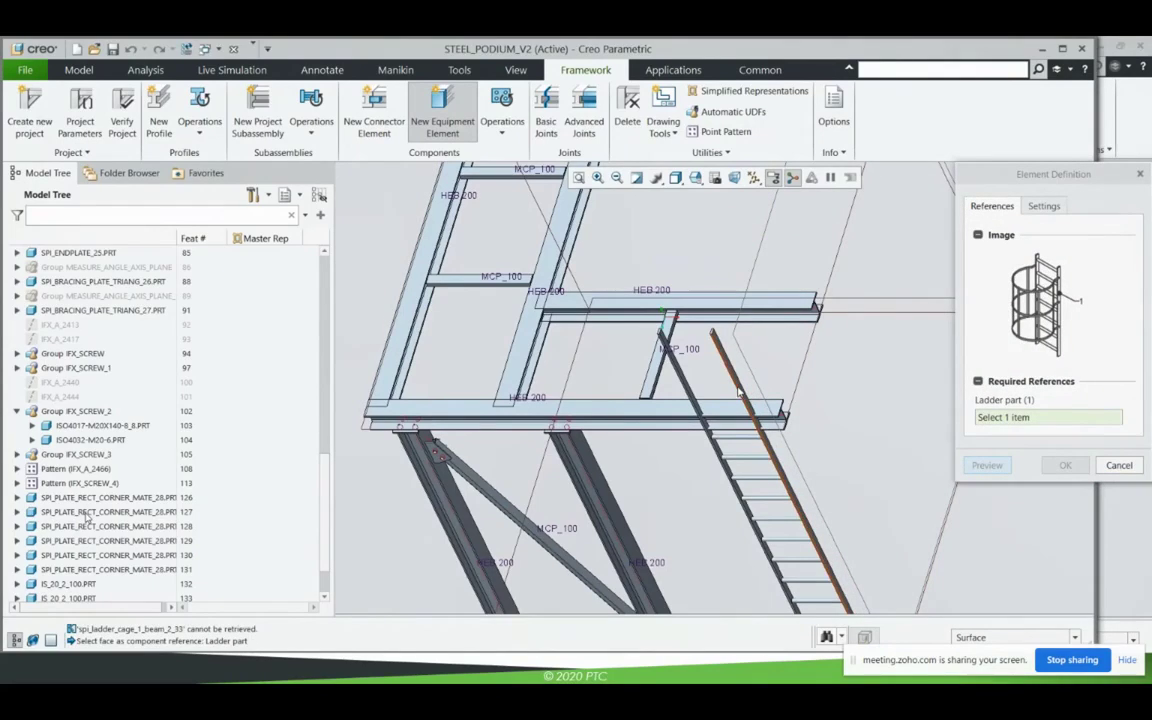
scroll(740, 390, "up", 3)
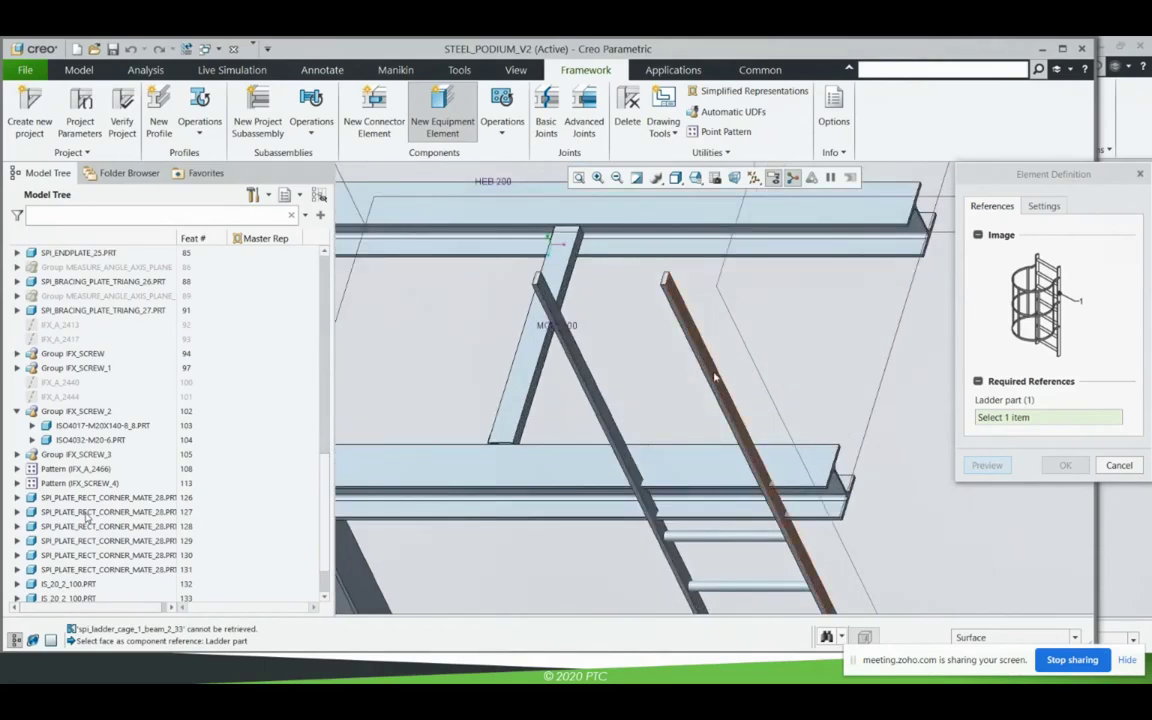
left_click(715, 378)
middle_click(829, 418)
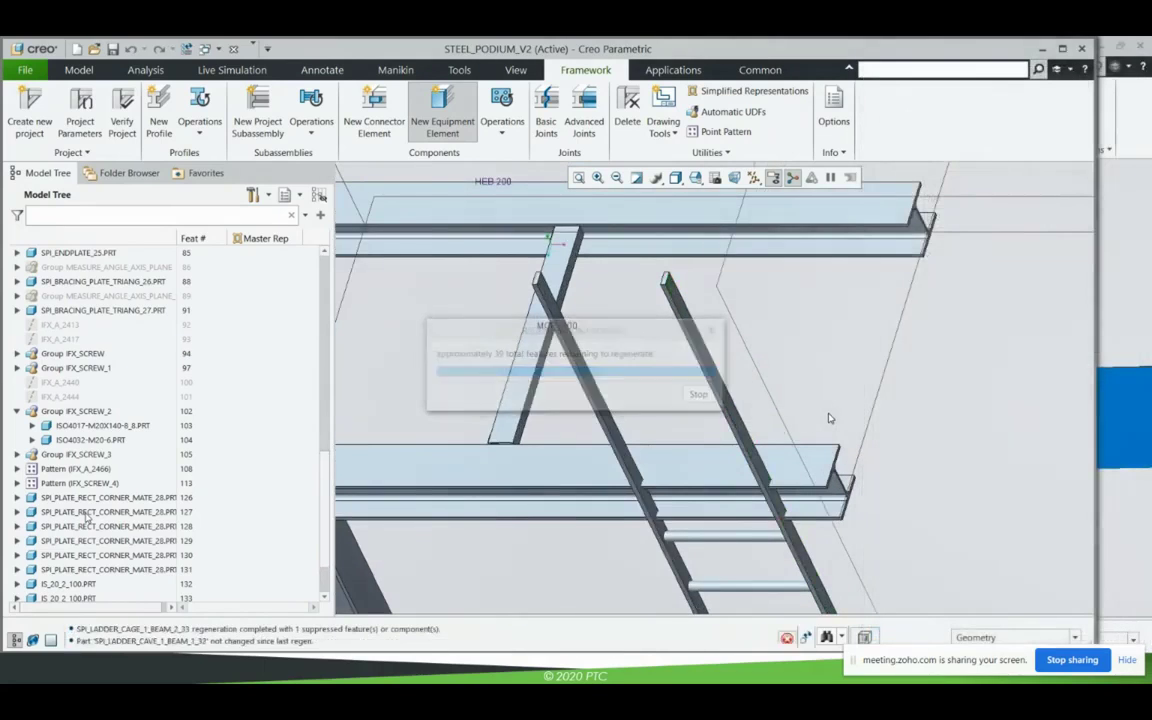
scroll(829, 418, "down", 5)
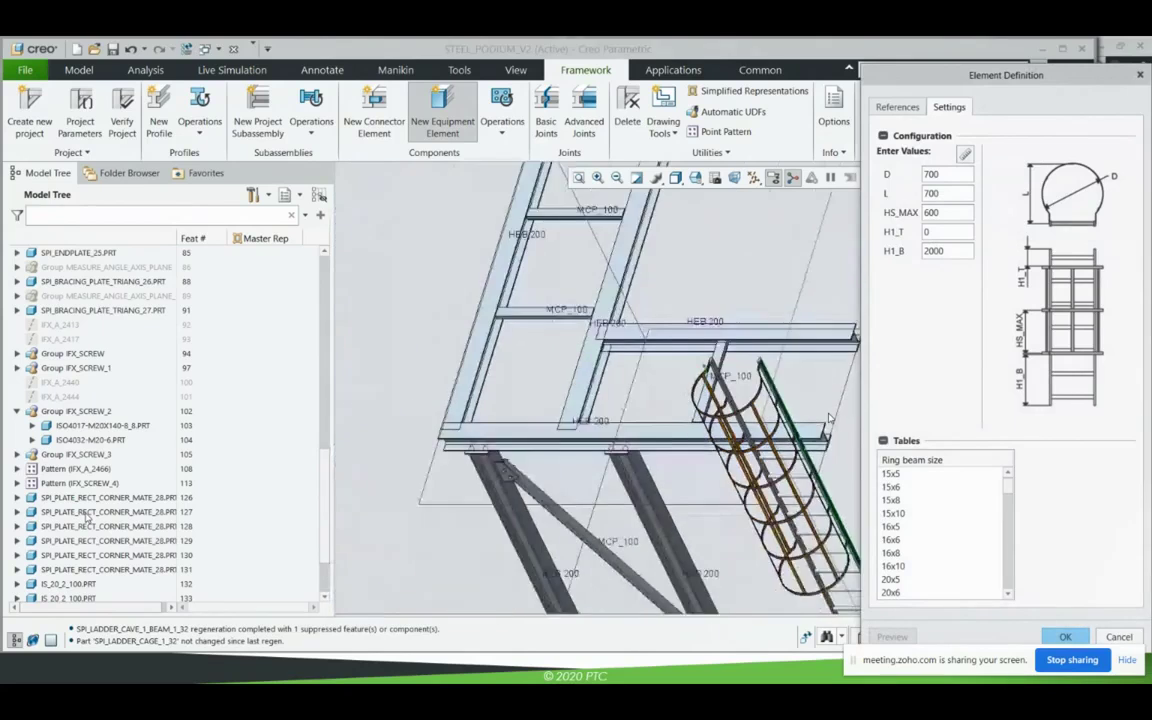
middle_click(825, 420)
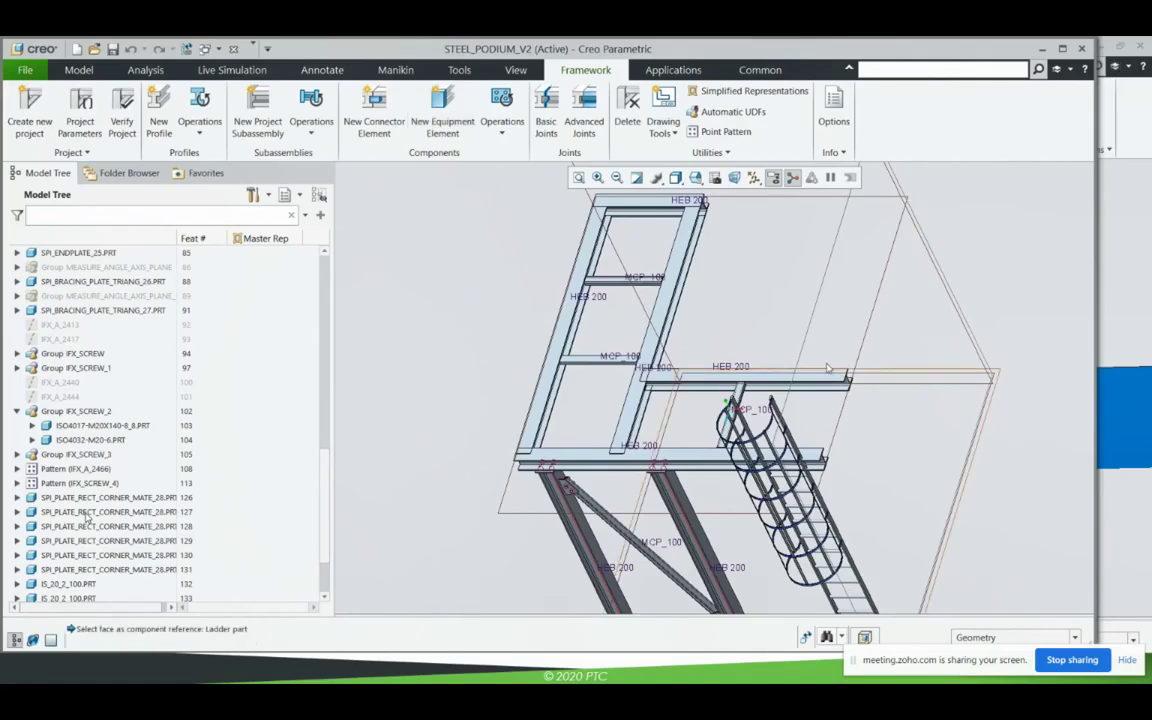
Choose STAIRS_1 from the steel construction MM stairs library for a new equipment element with AFX default material, cancelling its first reference definition.
middle_click_drag(828, 366, 704, 442)
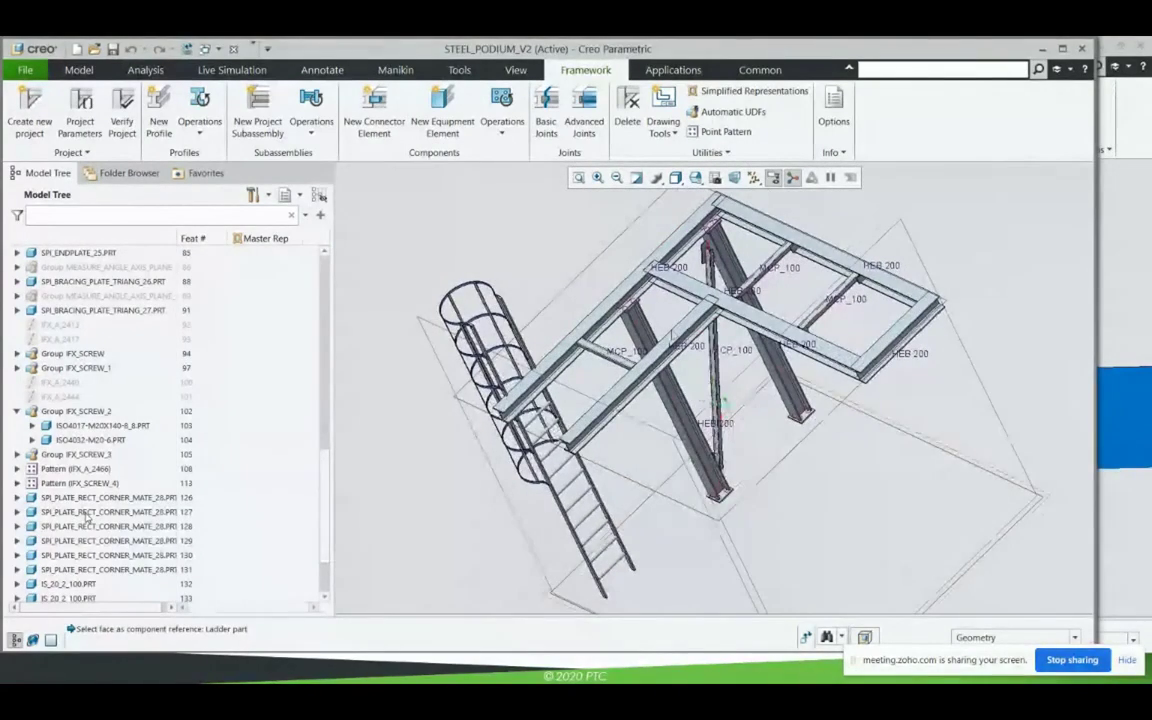
left_click(449, 110)
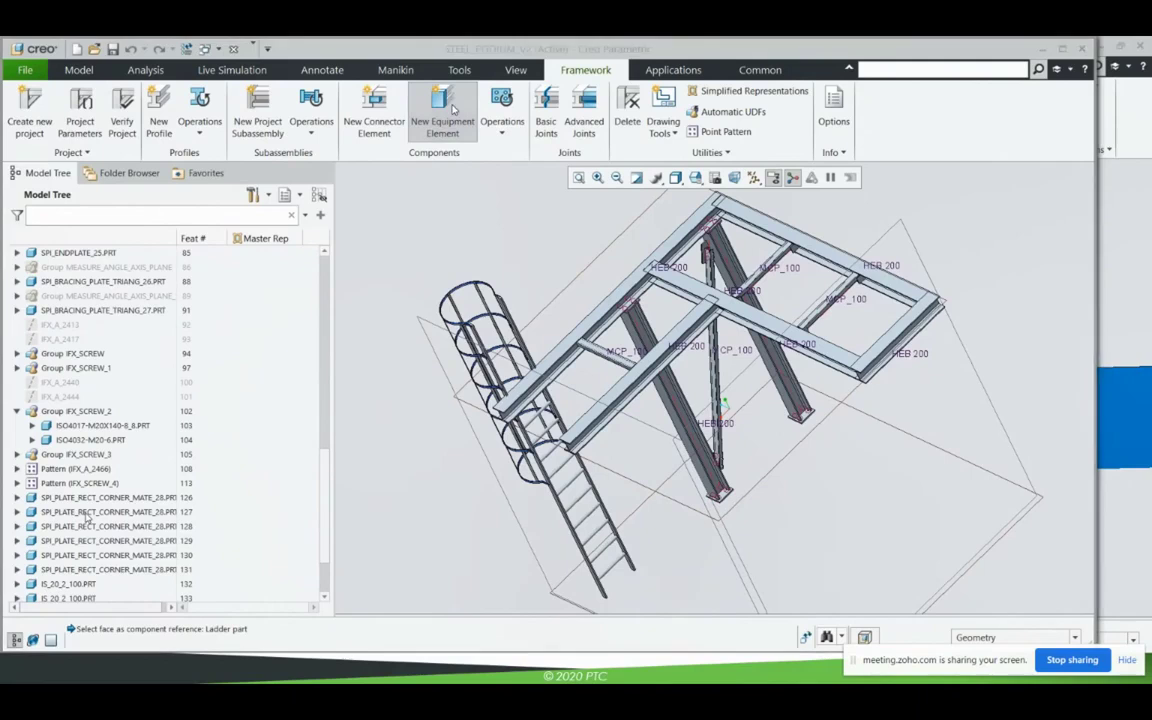
left_click(988, 346)
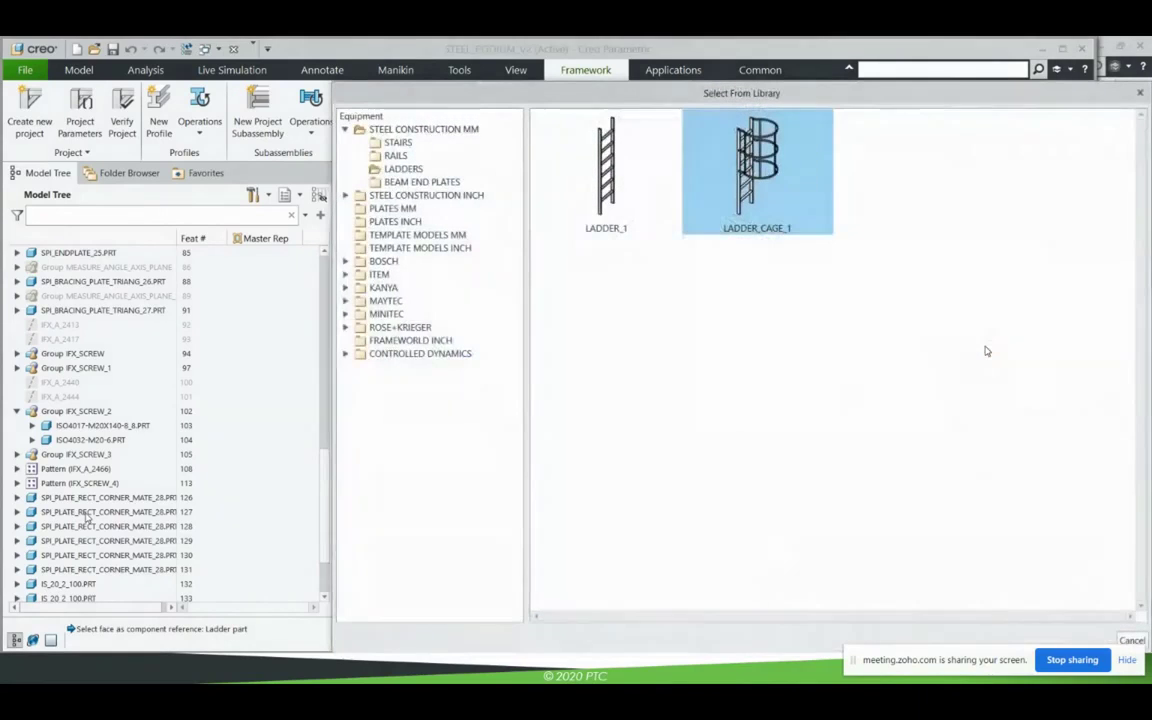
left_click(606, 170)
left_click(397, 142)
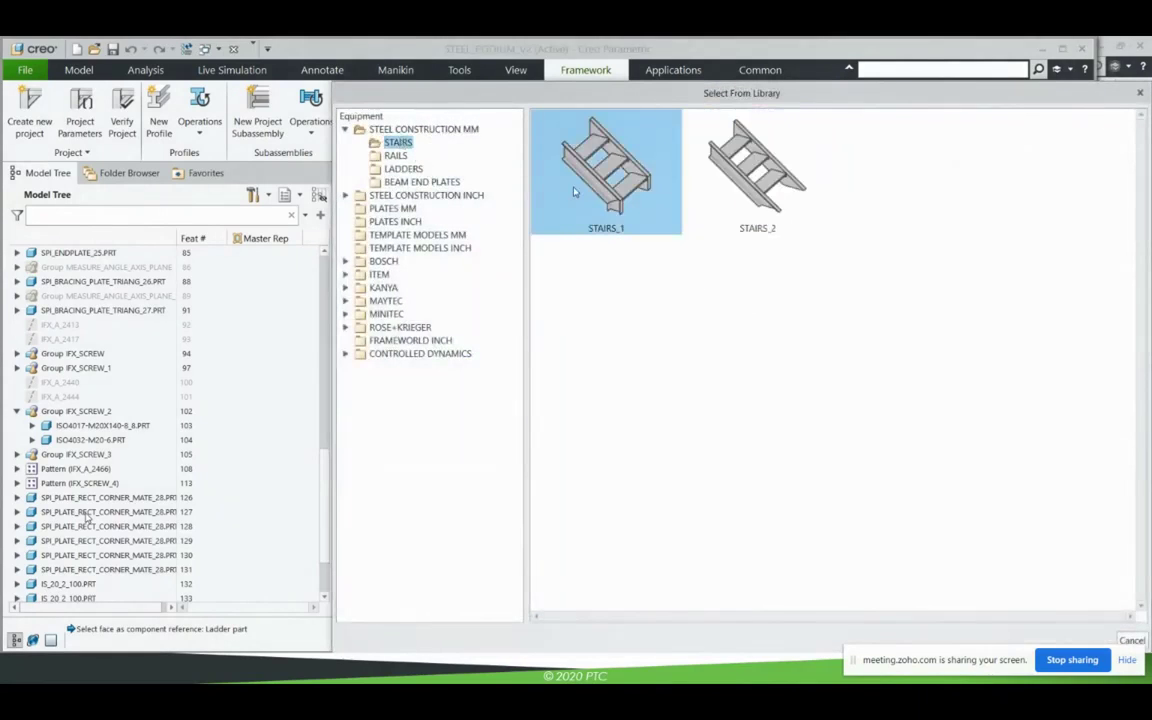
double_click(673, 234)
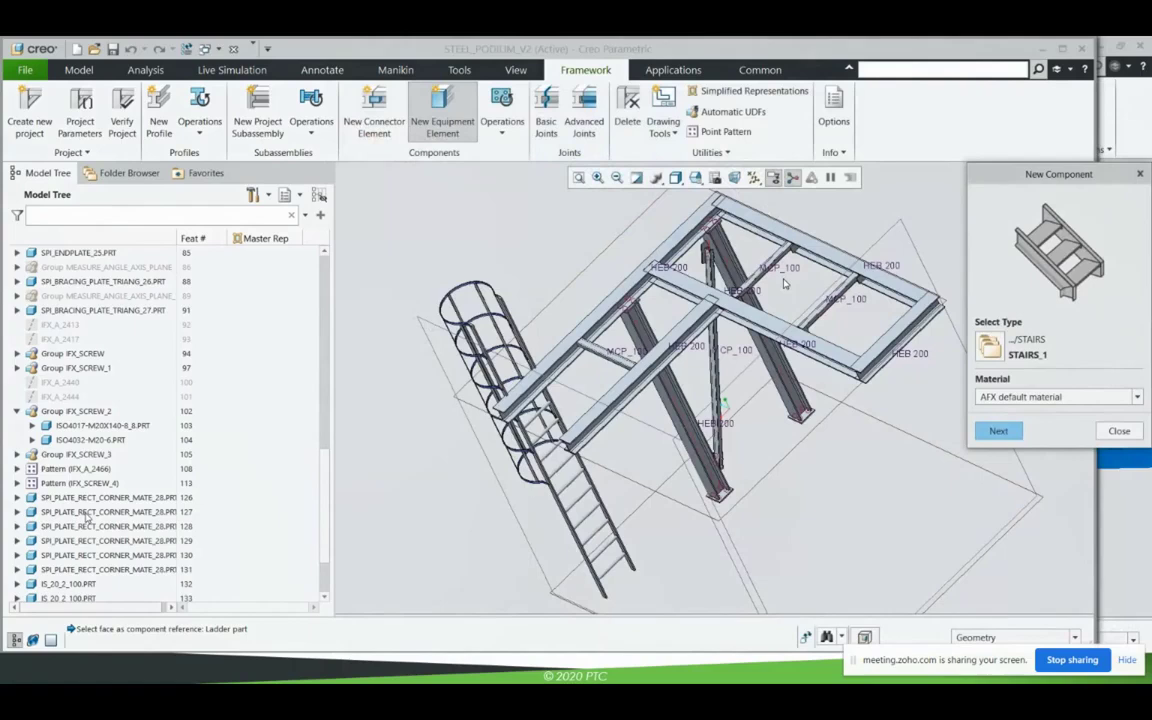
left_click(1000, 431)
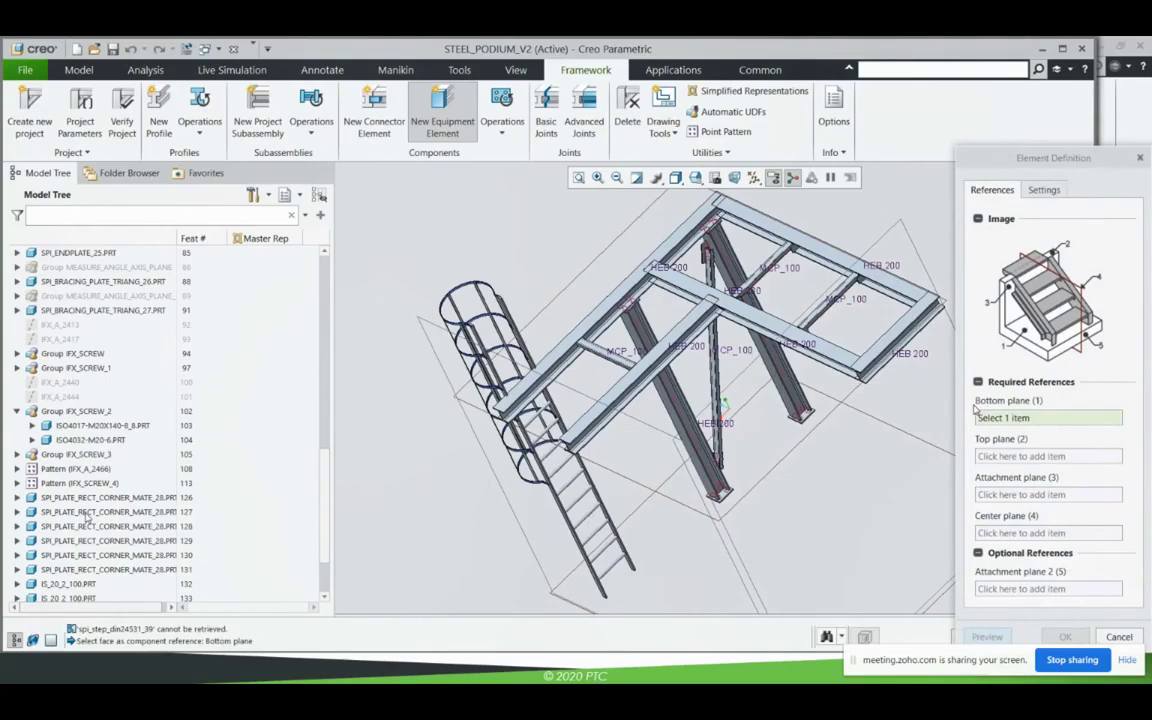
left_click(1119, 637)
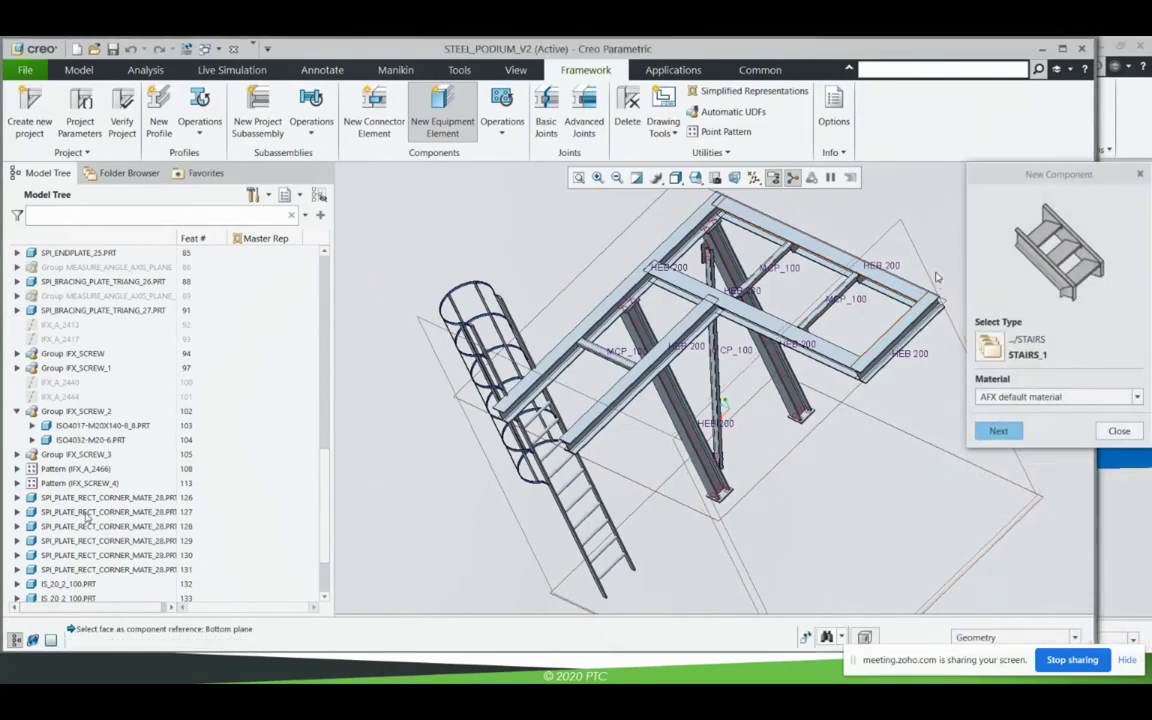
Create a datum plane midway between the facing flange edges of the platform arm's two parallel HEB 200 beams.
scroll(848, 274, "down", 10)
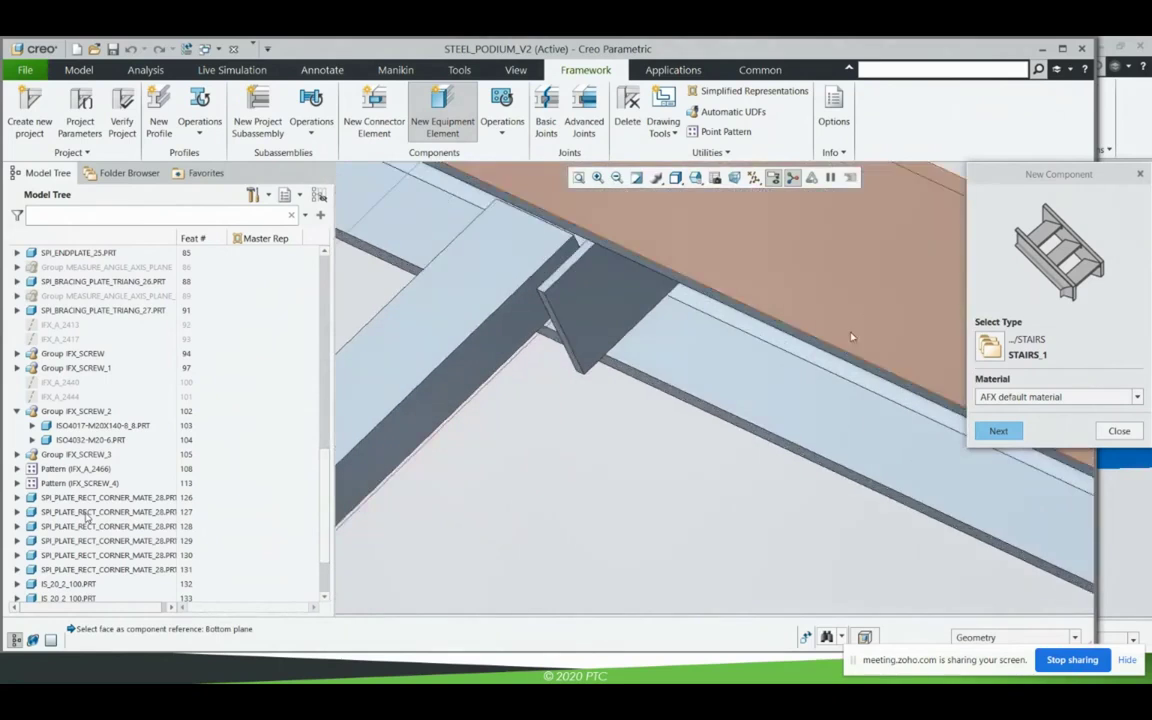
scroll(836, 350, "down", 5)
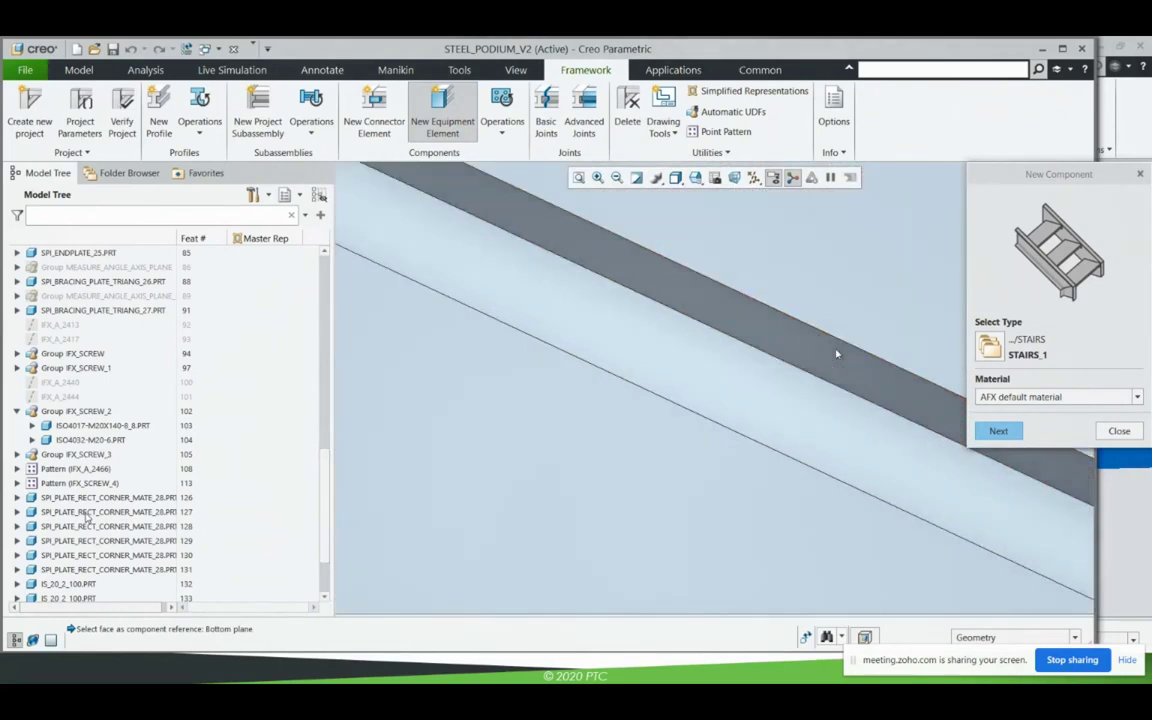
left_click(771, 401)
scroll(754, 408, "up", 5)
scroll(748, 413, "up", 7)
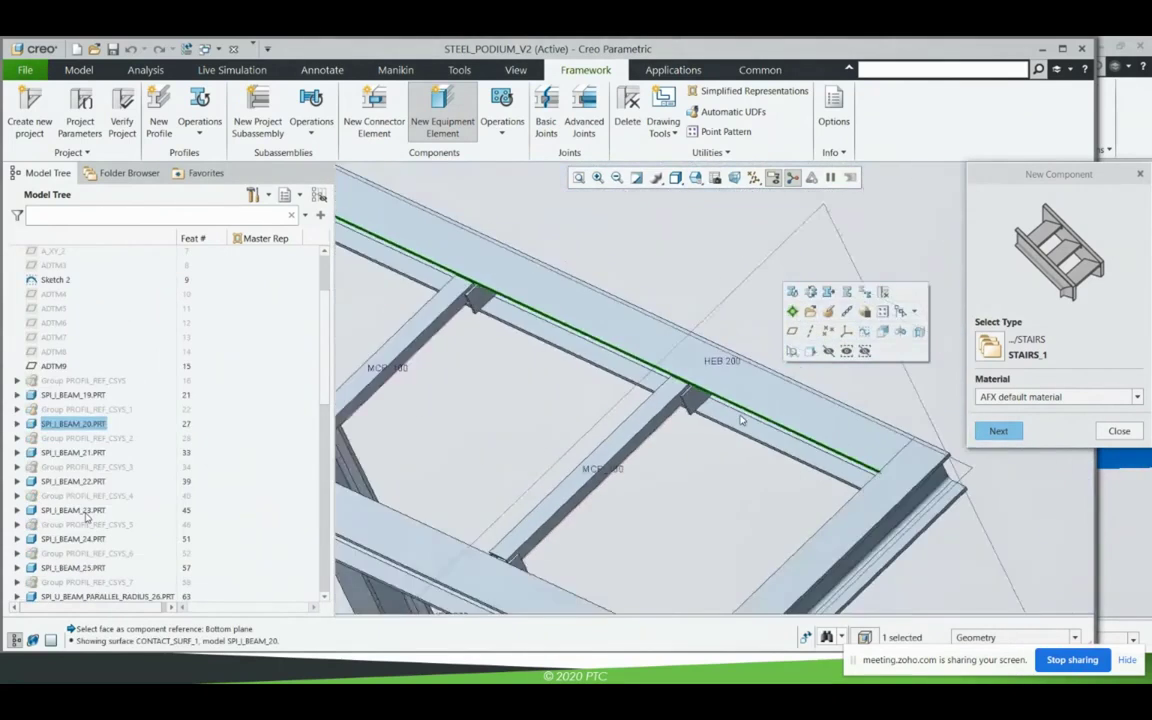
scroll(617, 571, "down", 7)
scroll(598, 525, "down", 3)
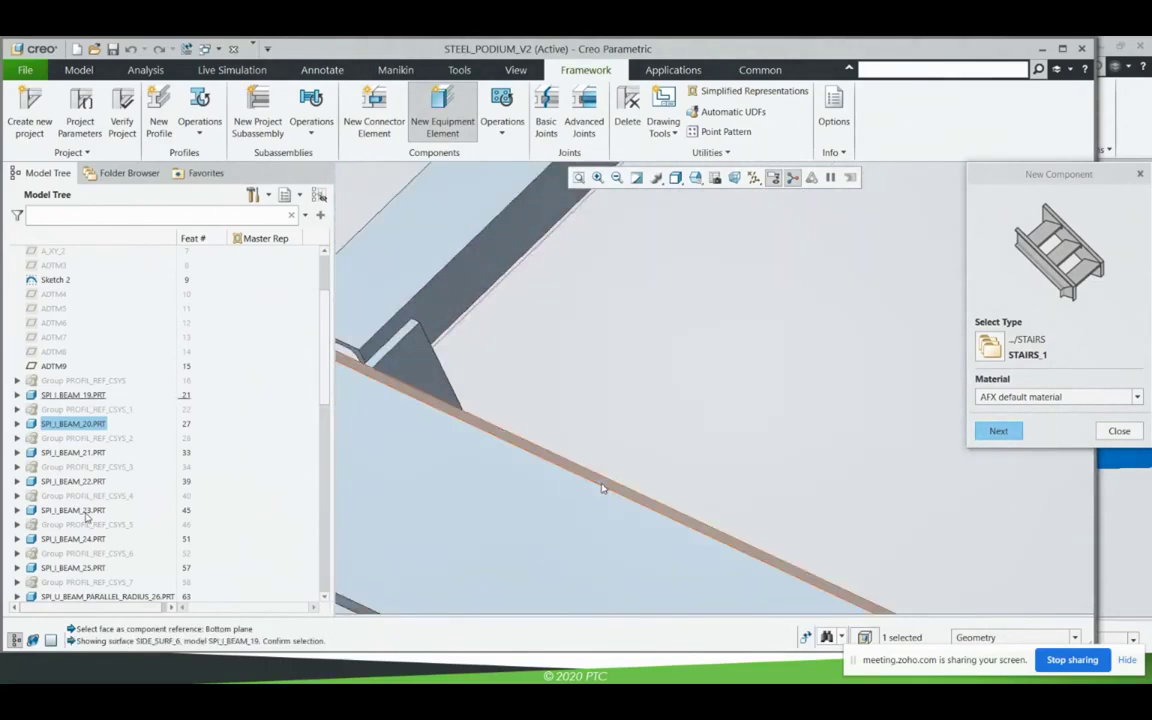
left_click(602, 488, "ctrl")
left_click(619, 425)
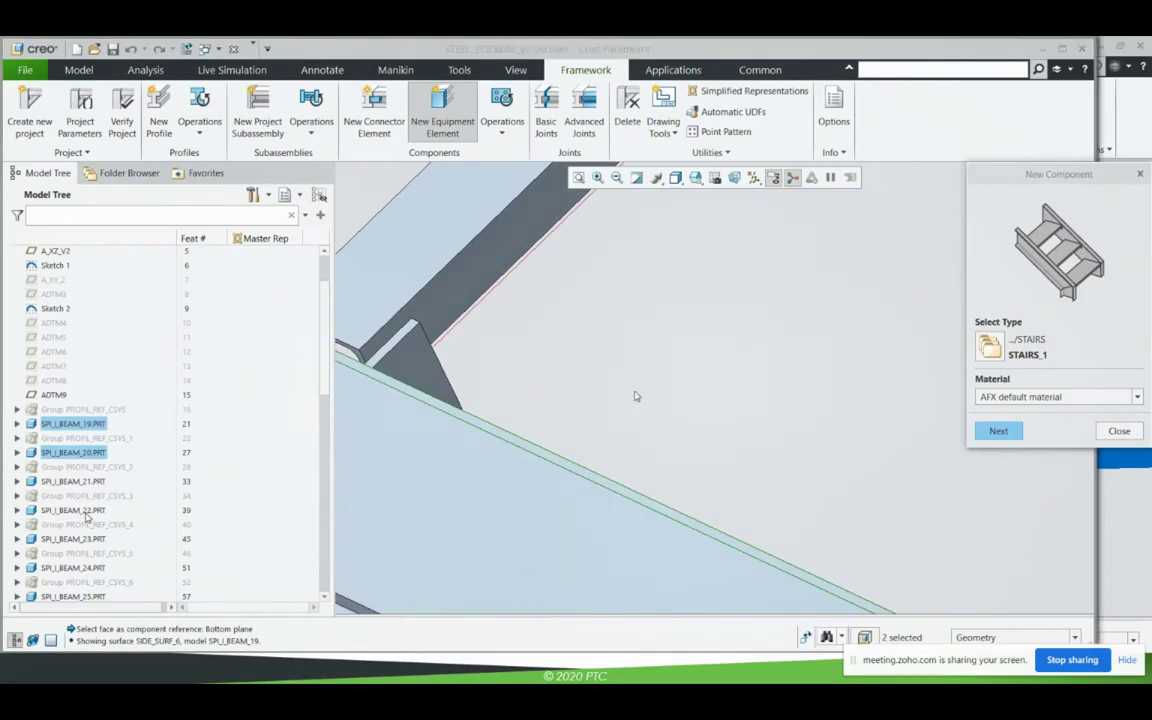
left_click(617, 178)
left_click(617, 179)
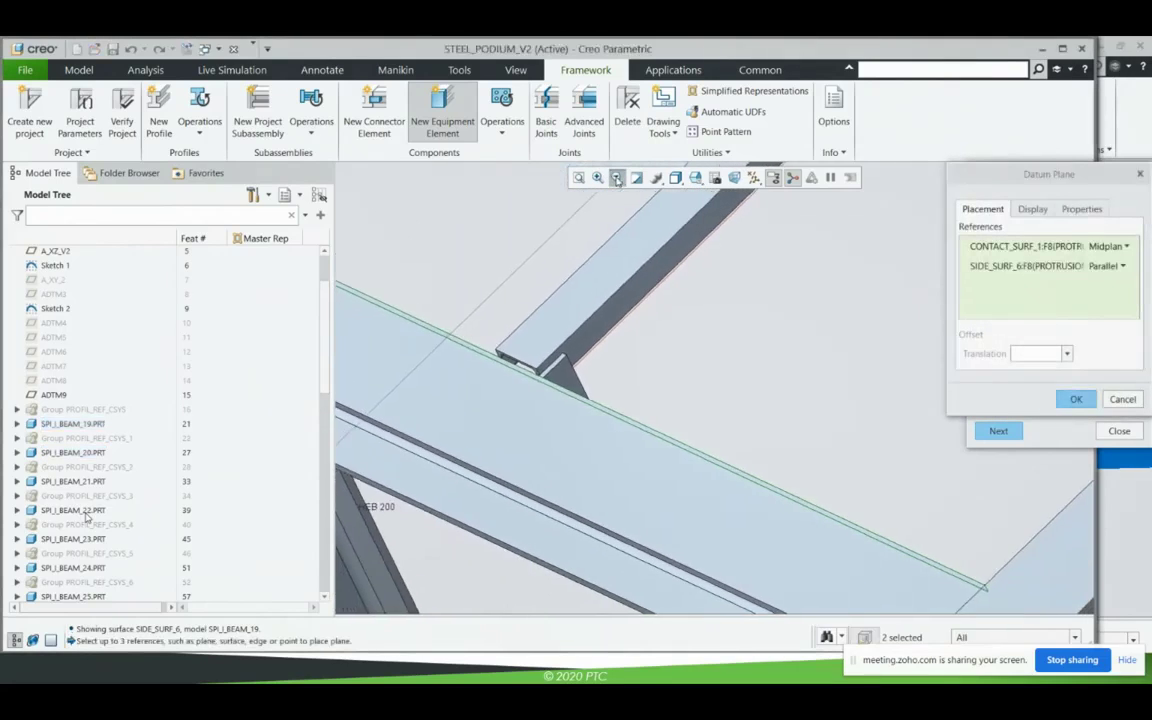
left_click(617, 179)
left_click(617, 179)
left_click(617, 179)
left_click(617, 179)
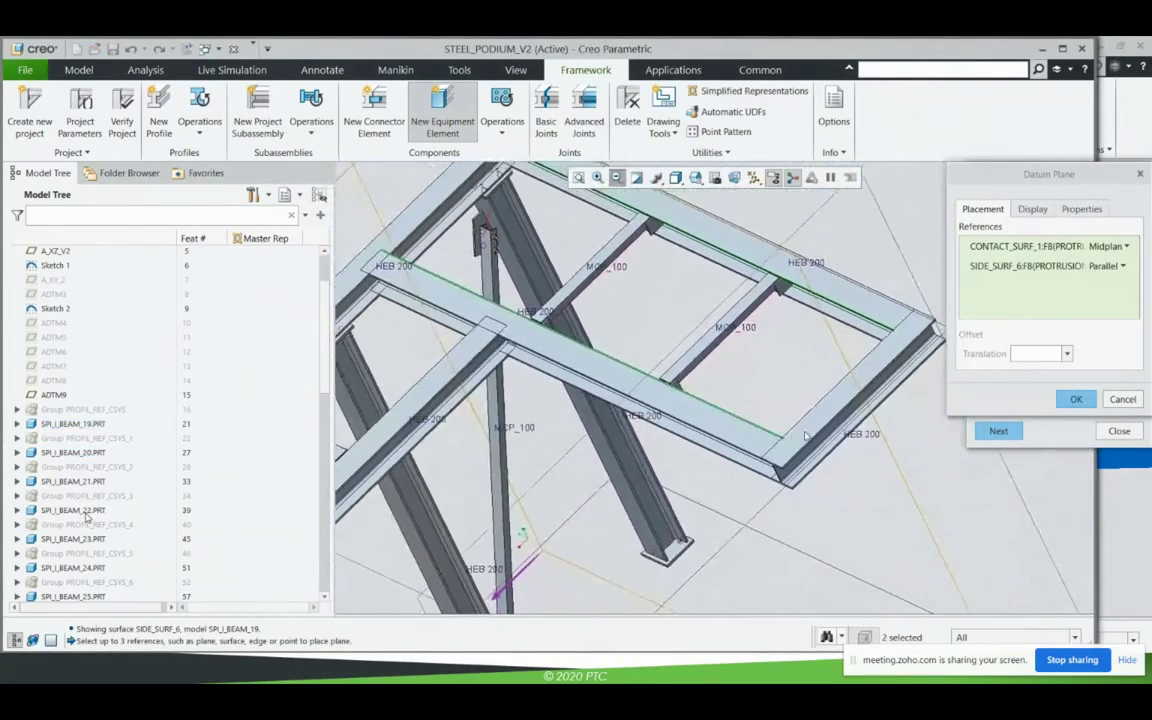
left_click(1074, 399)
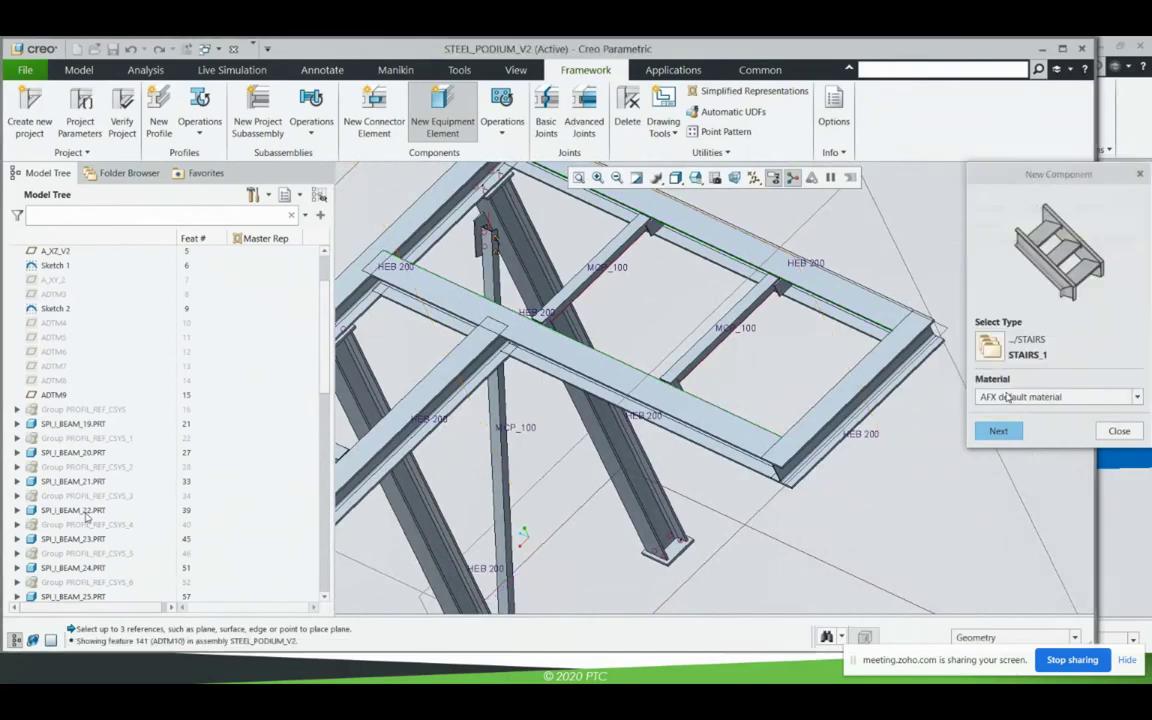
Reference A_XZ as the STAIRS_1 bottom plane, the end HEB 200's top face and outer flange edge as top and attachment planes, and ADTM10 as centre.
left_click(1001, 431)
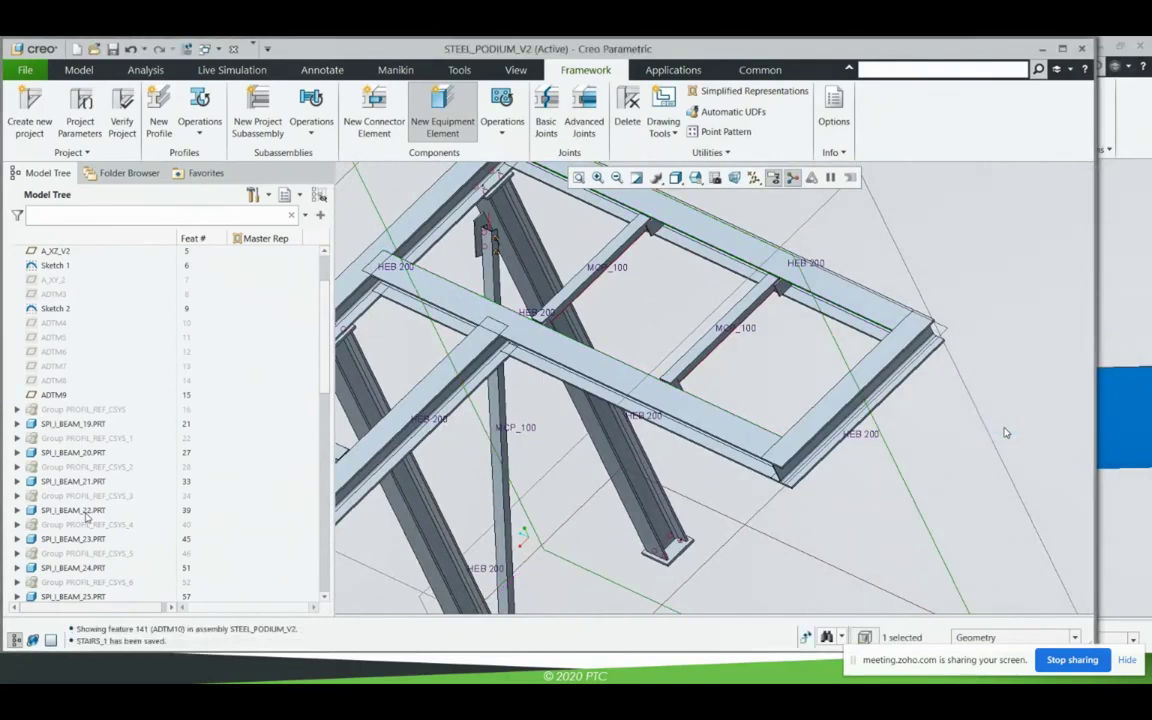
left_click(616, 178)
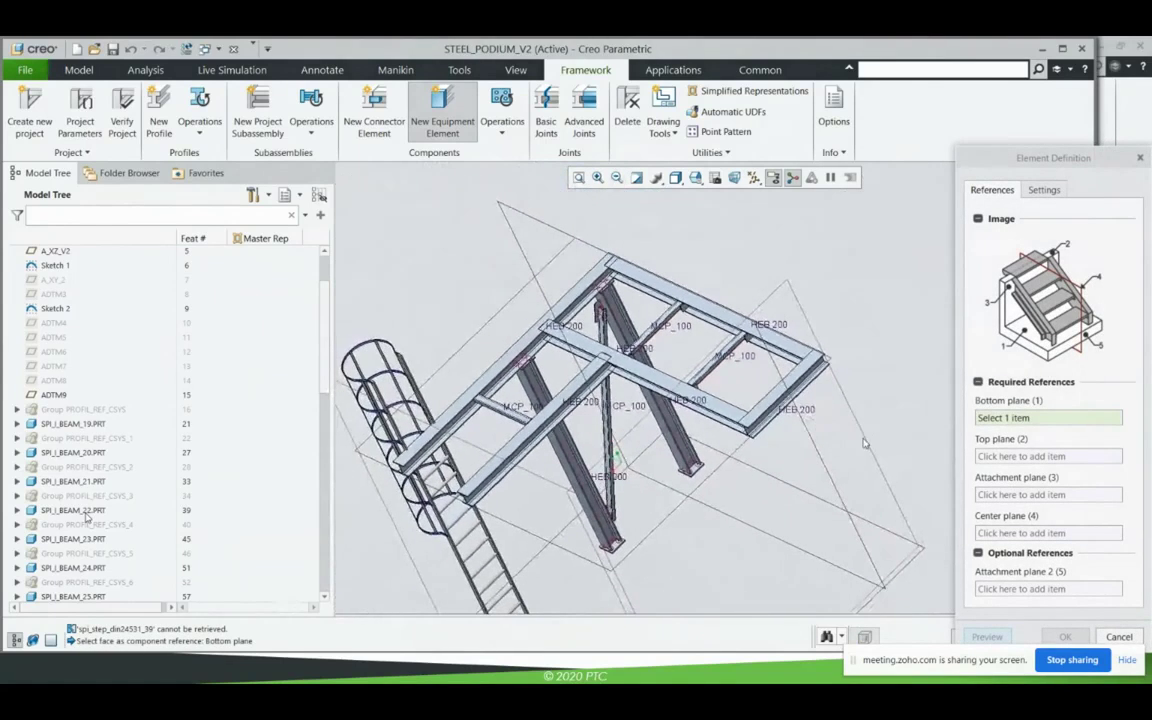
left_click(918, 558)
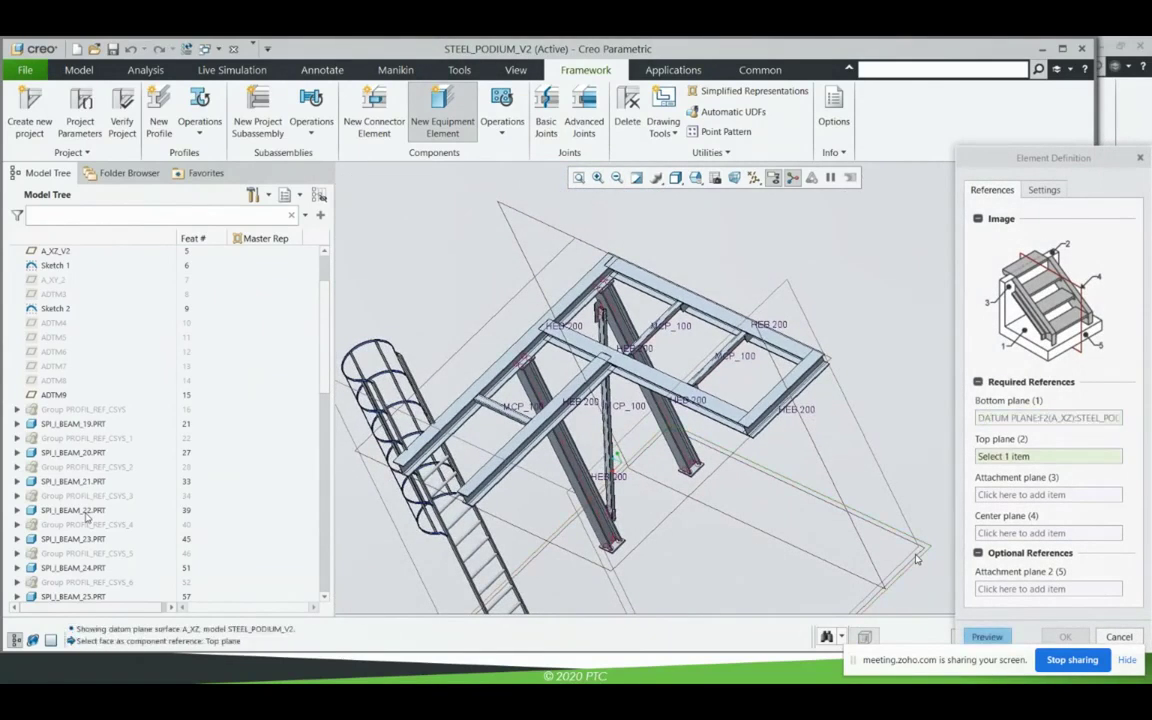
left_click(768, 400)
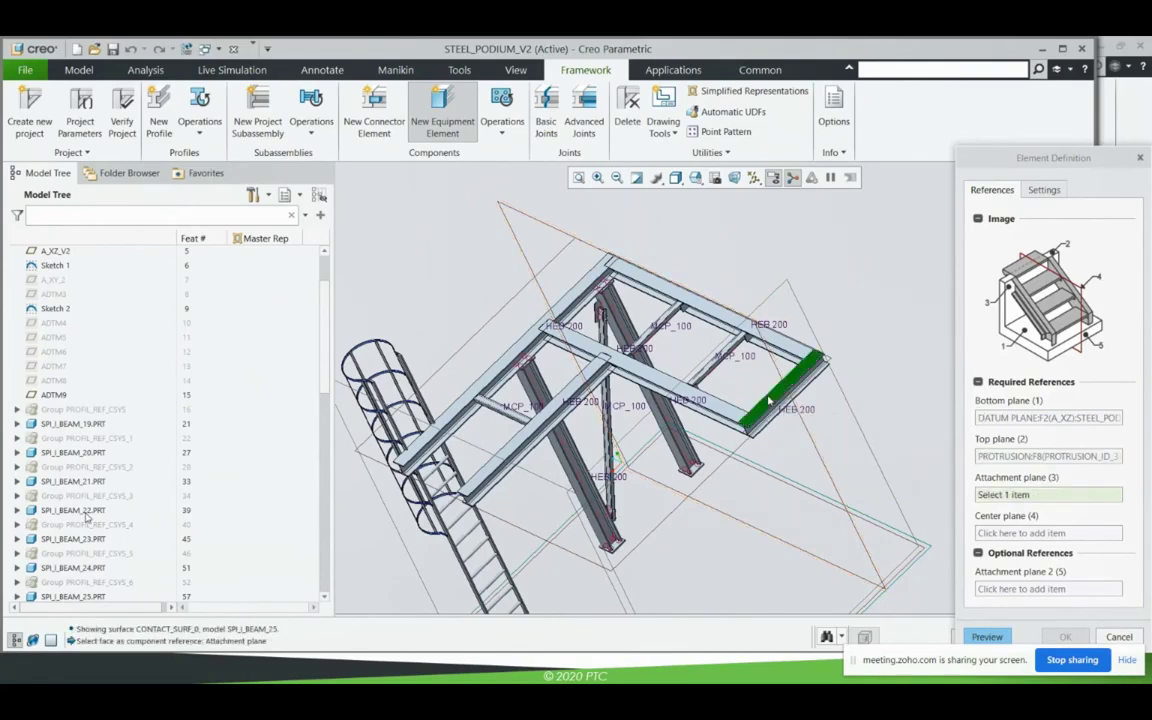
scroll(768, 404, "up", 6)
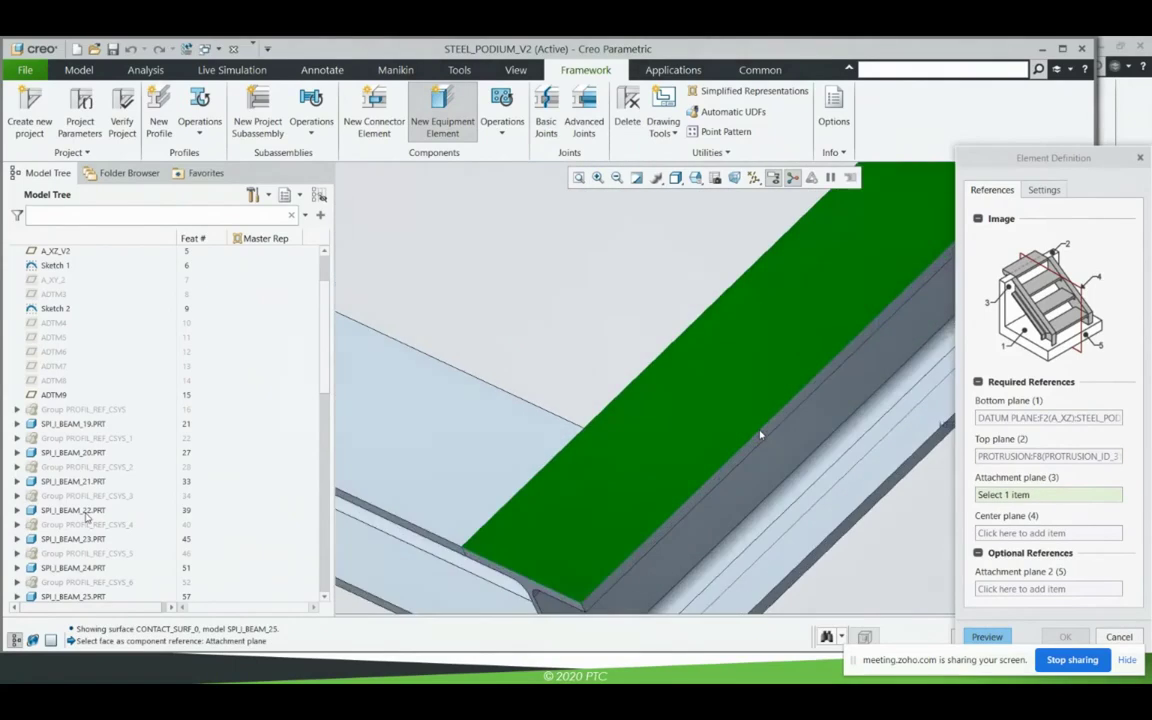
left_click(760, 439)
scroll(762, 437, "down", 6)
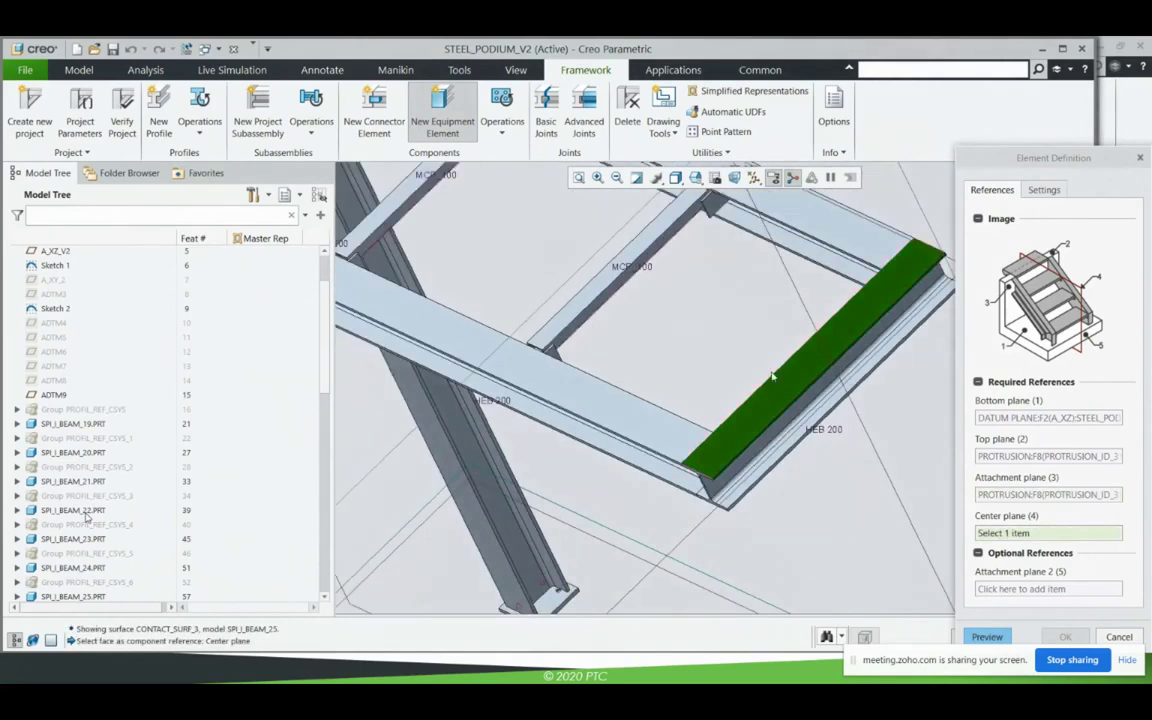
left_click(810, 308)
scroll(805, 318, "down", 6)
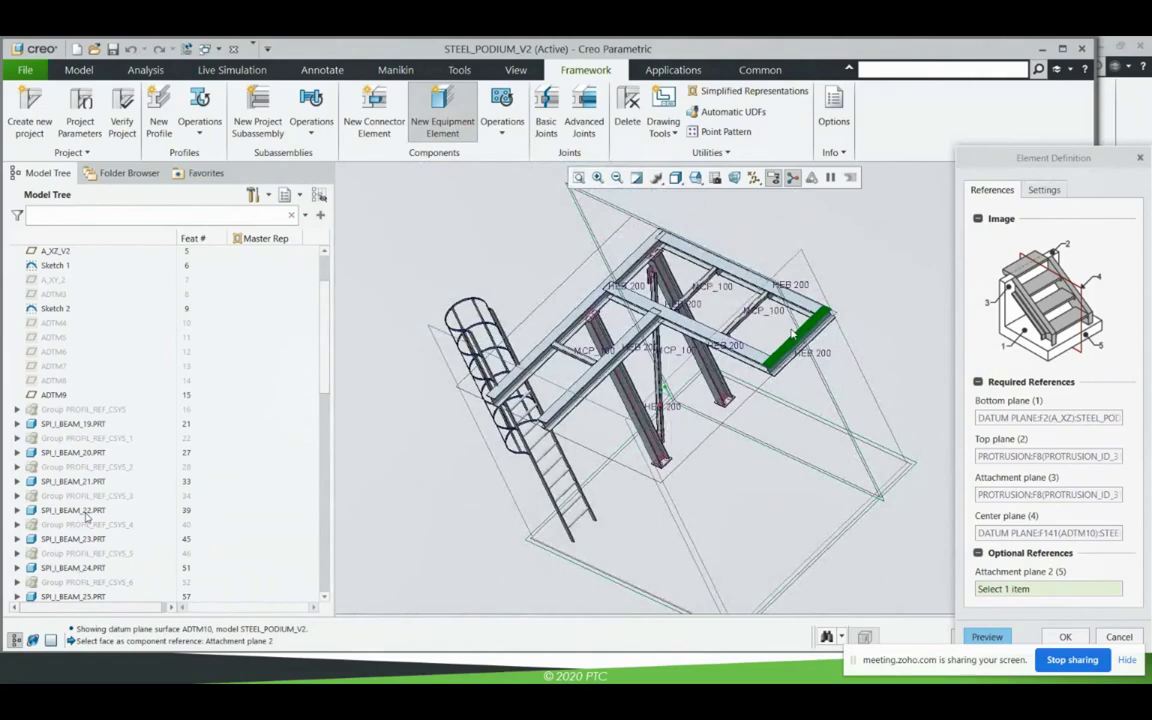
scroll(800, 336, "down", 3)
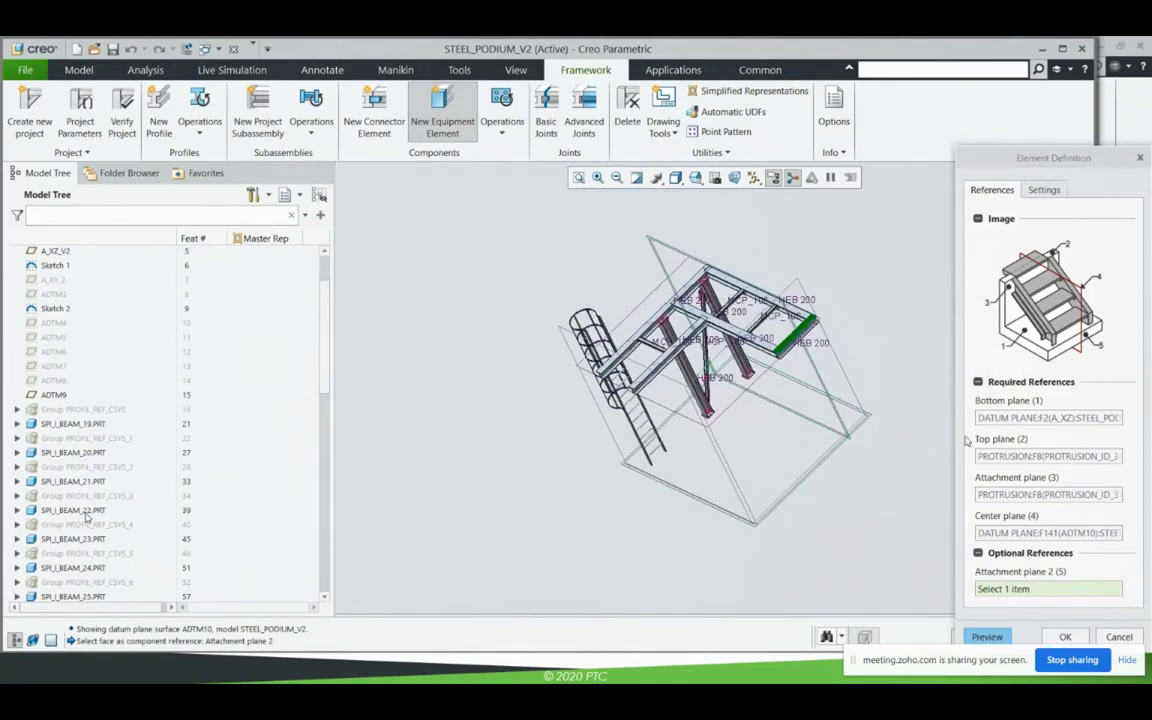
Configure the stairs with L 3500, HS_MAX 200, beam size DIN 1026 U 240 and tread size 1000x240, and preview them.
middle_click(868, 430)
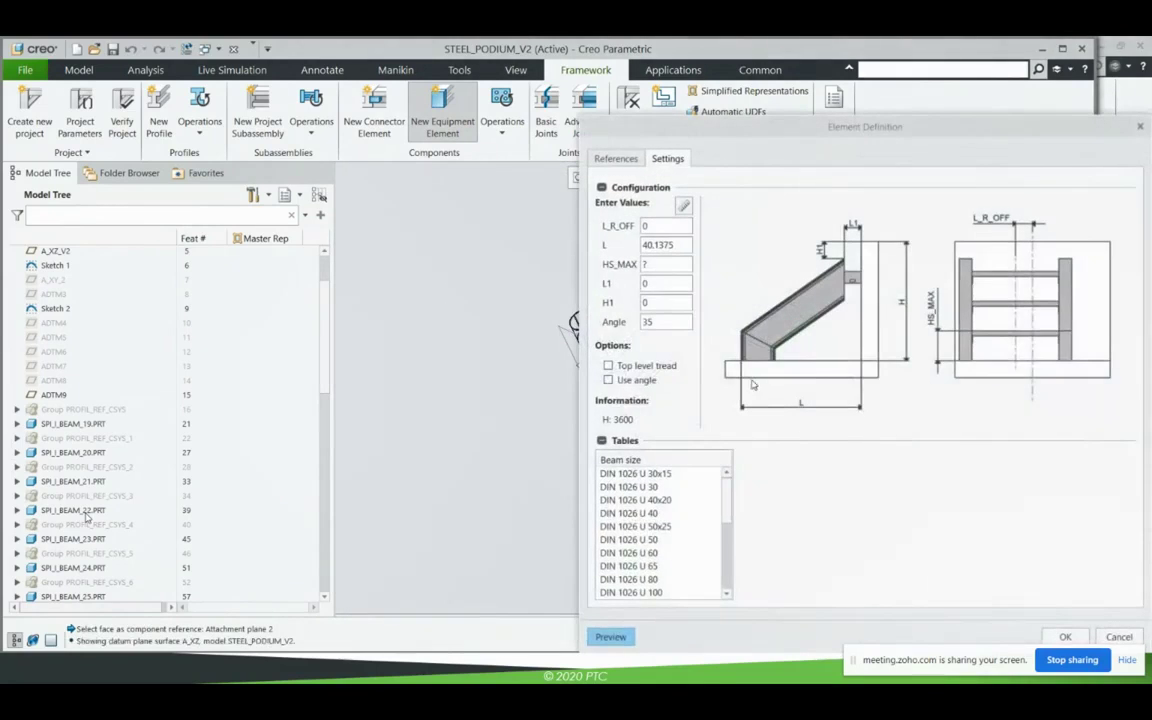
type("3500")
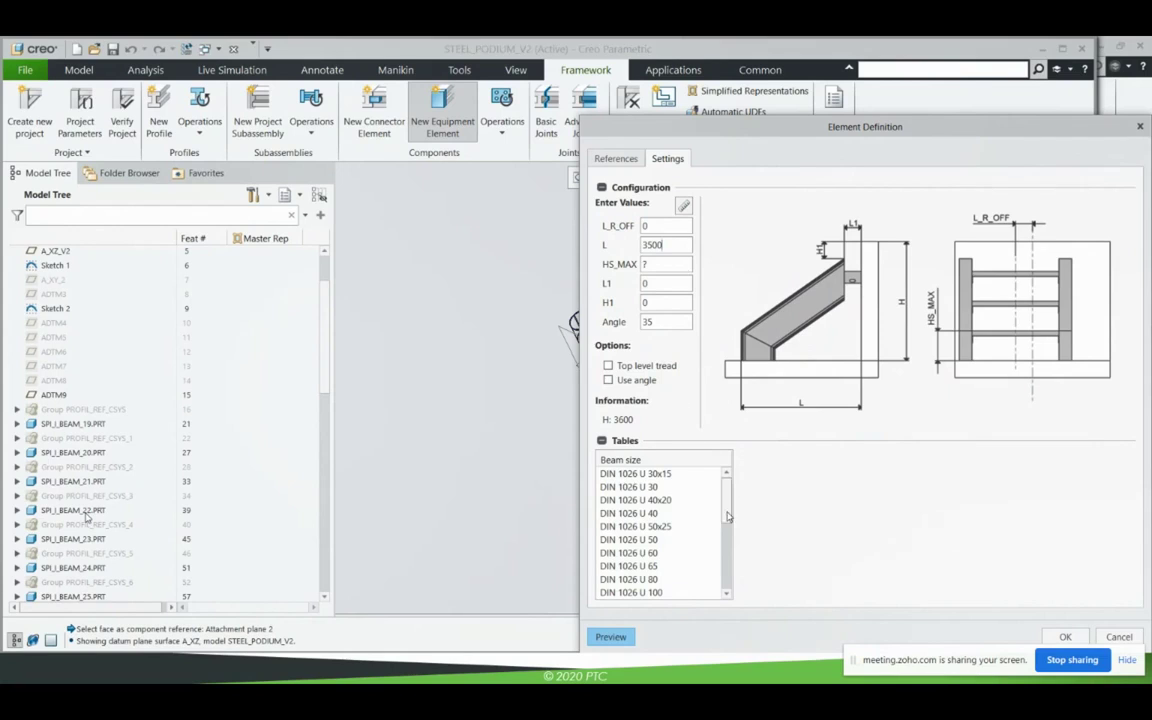
left_click_drag(728, 516, 731, 548)
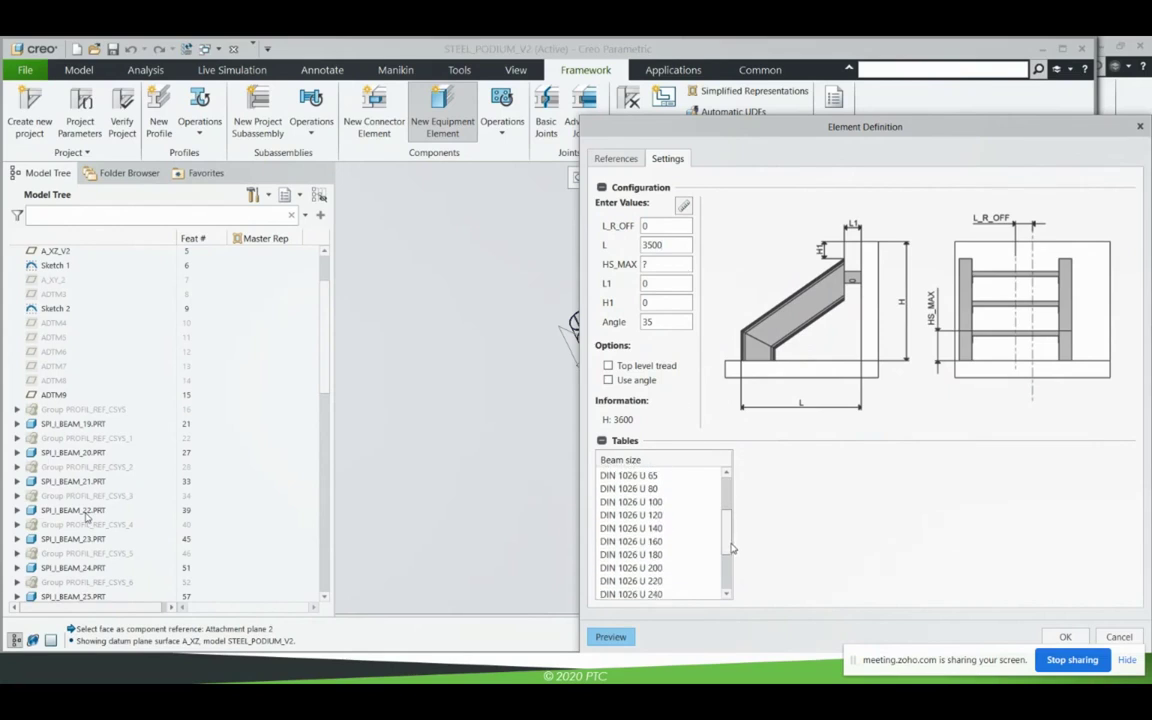
left_click(656, 594)
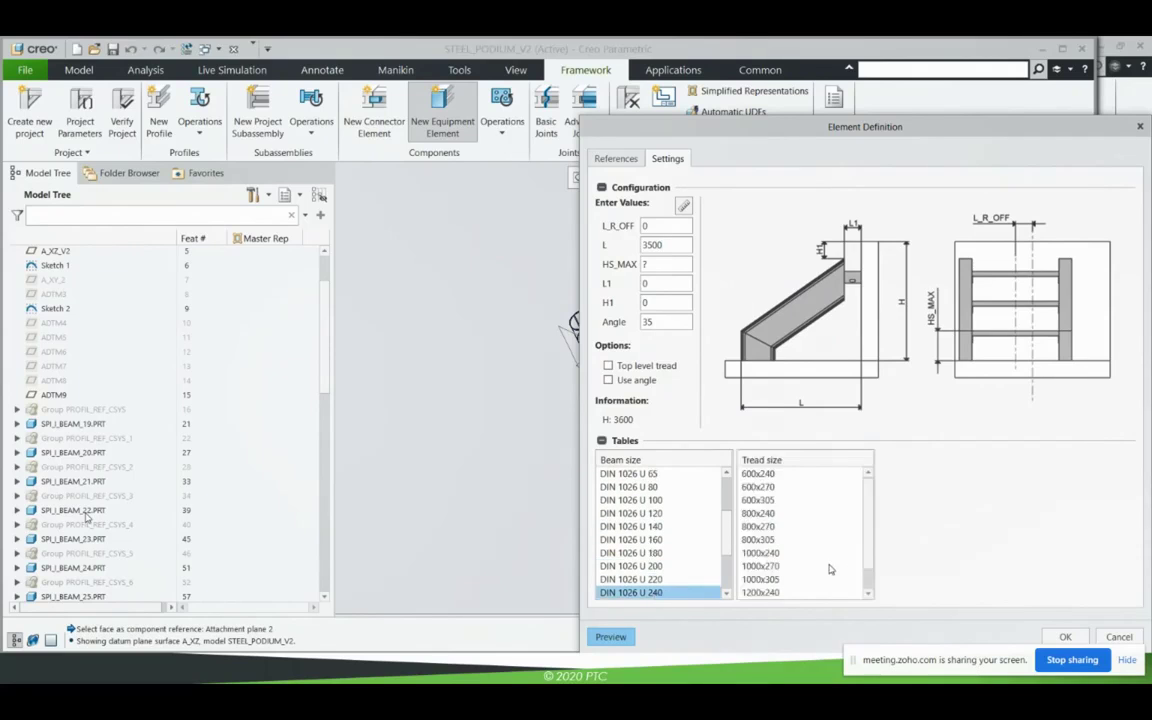
left_click(812, 553)
left_click(610, 637)
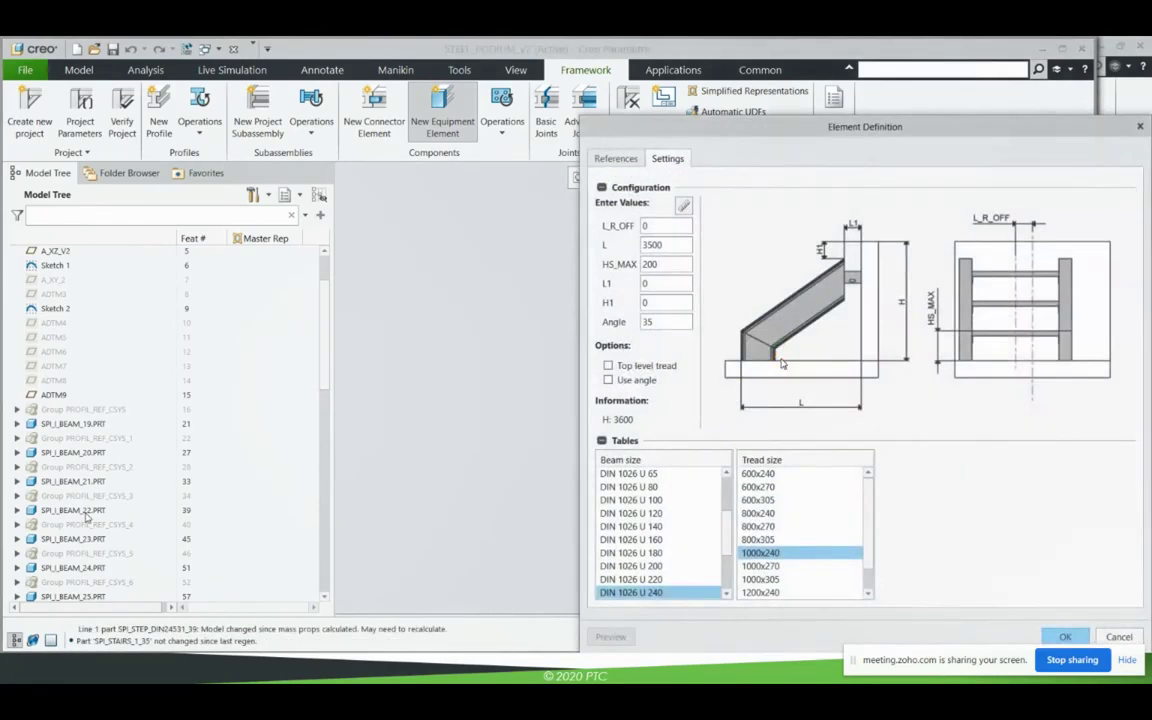
Set the previewed stairs' HS_MAX to 250 and accept the stairs element.
left_click_drag(785, 129, 256, 170)
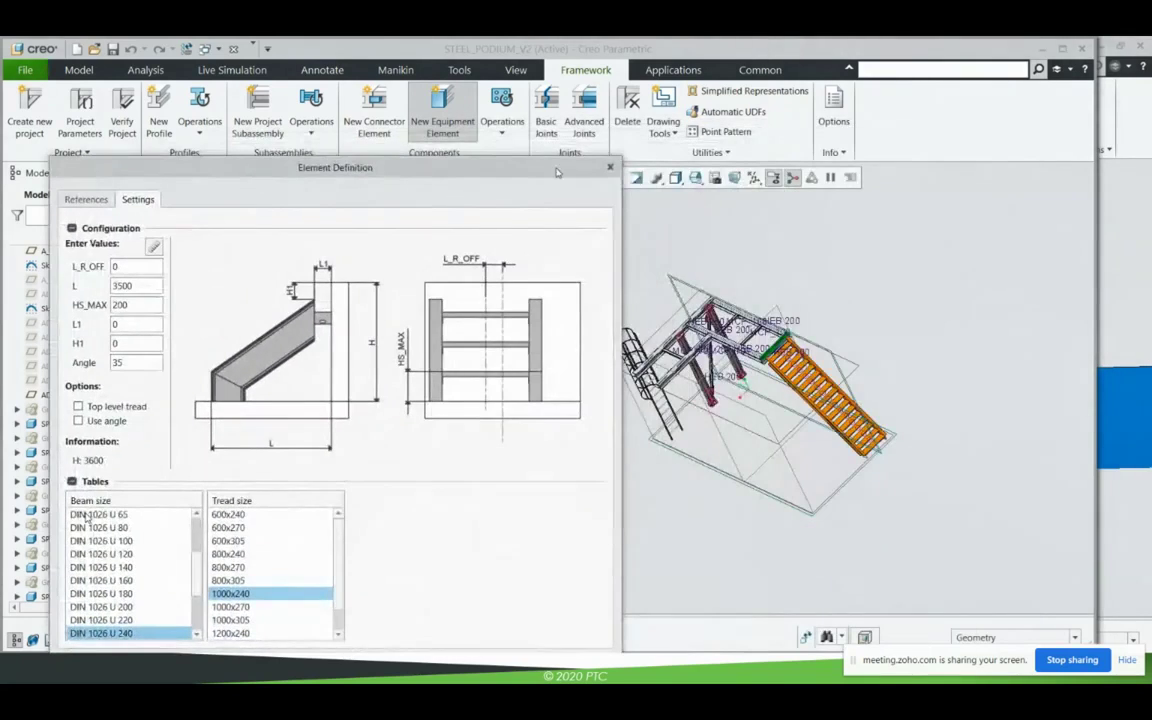
left_click_drag(540, 168, 456, 164)
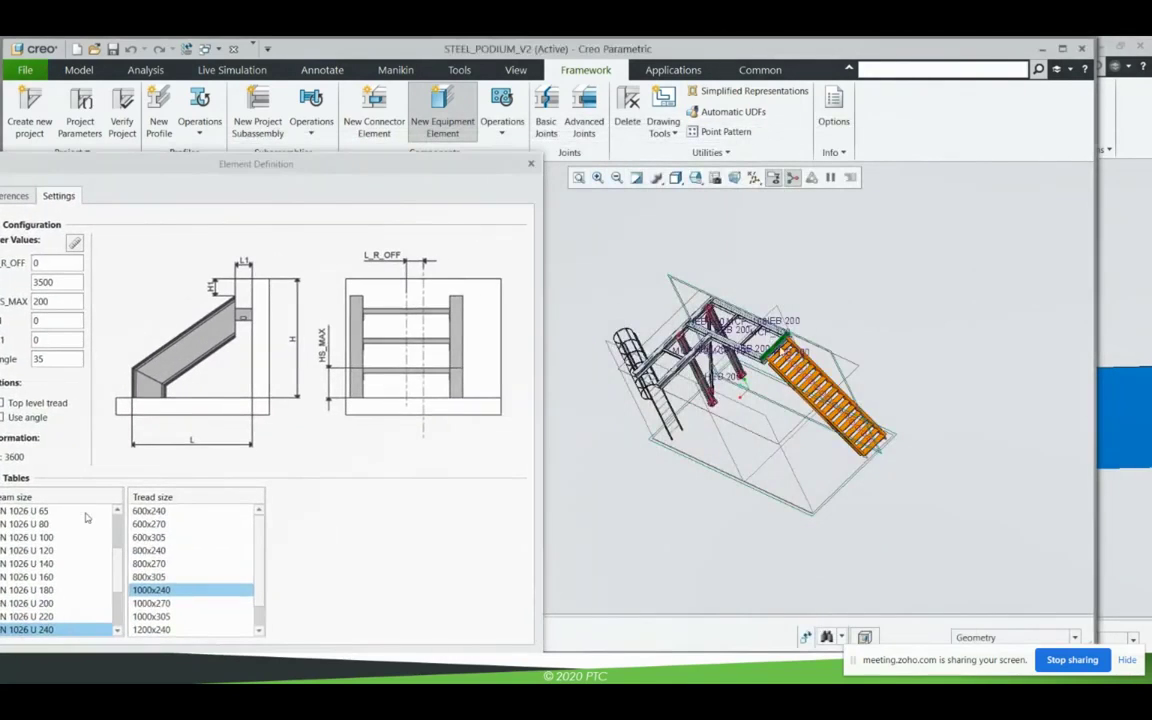
scroll(667, 457, "up", 5)
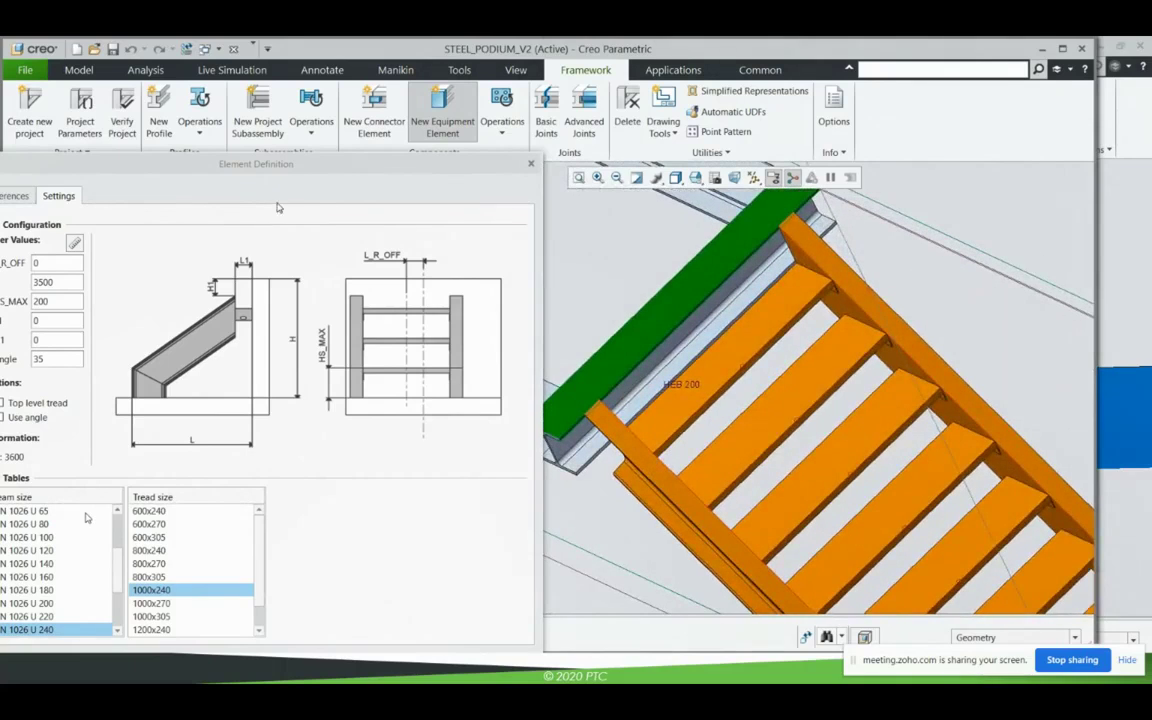
left_click_drag(258, 173, 317, 155)
double_click(100, 283)
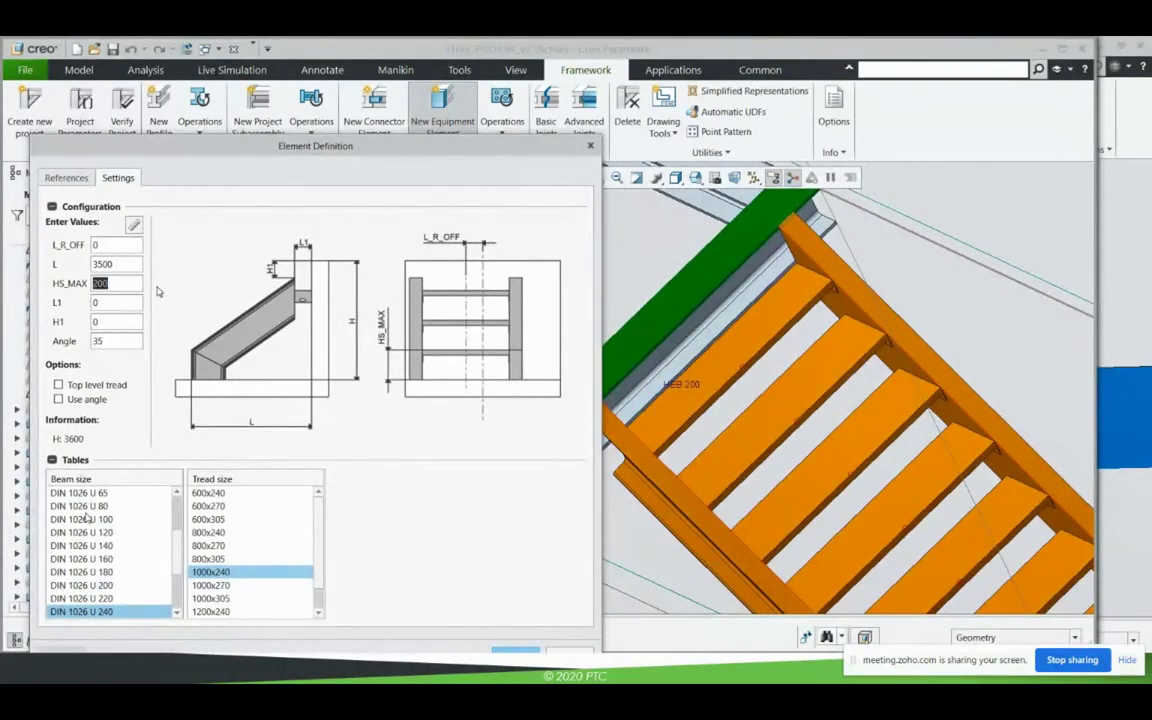
type("25")
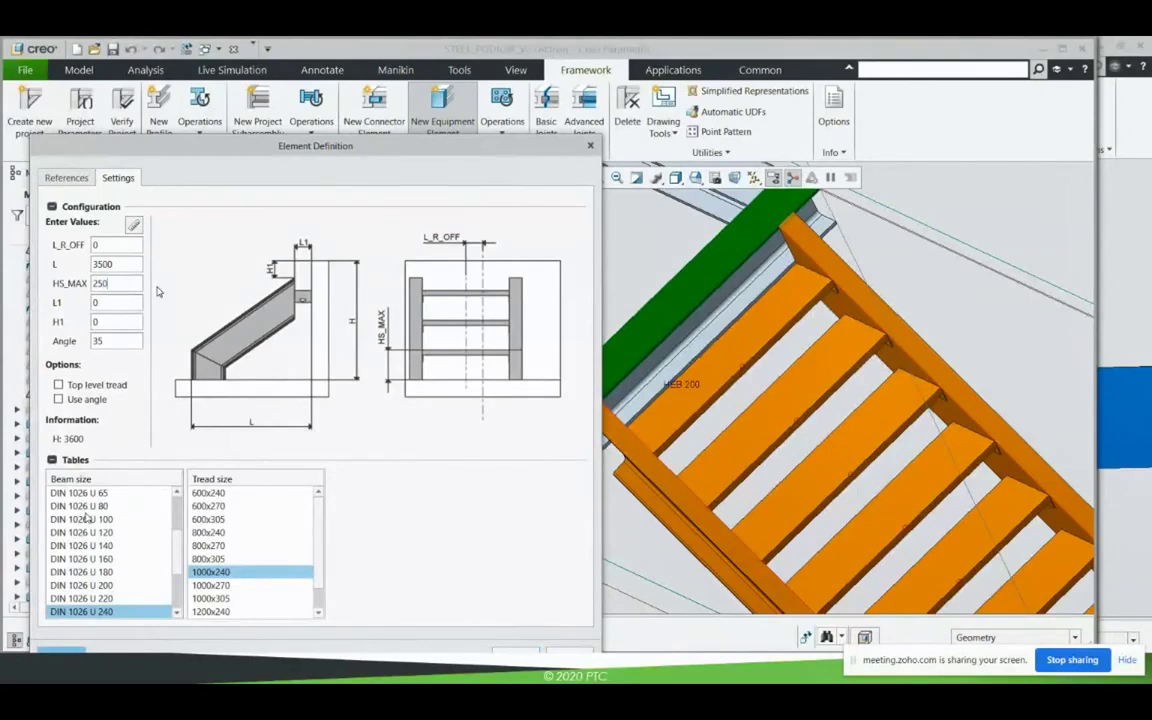
key("Return")
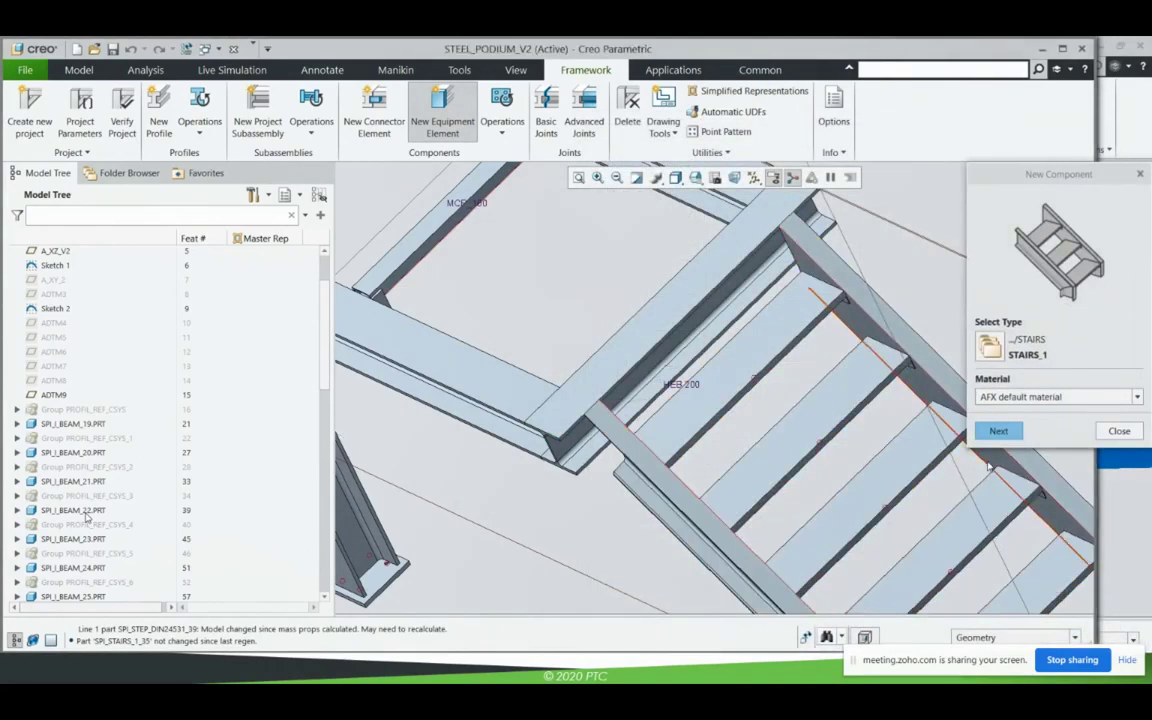
Choose RAILS_2 from the steel construction MM rails library for a new equipment element and start defining its references.
left_click(989, 347)
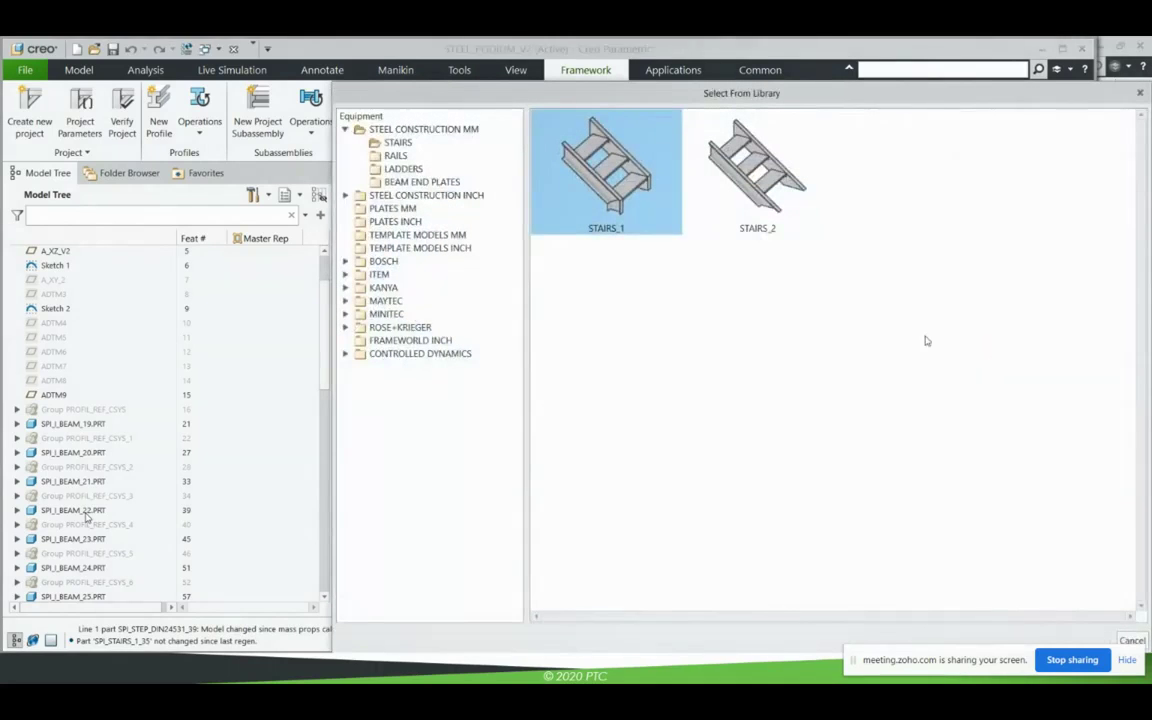
left_click(398, 156)
double_click(745, 188)
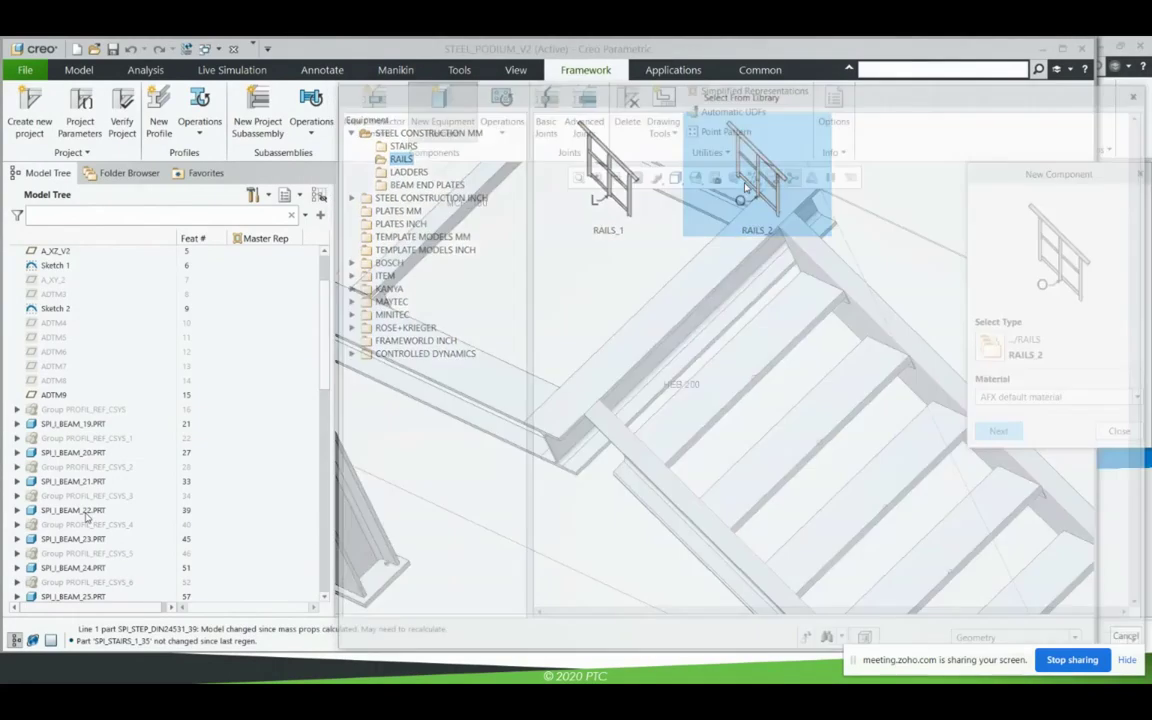
left_click(999, 432)
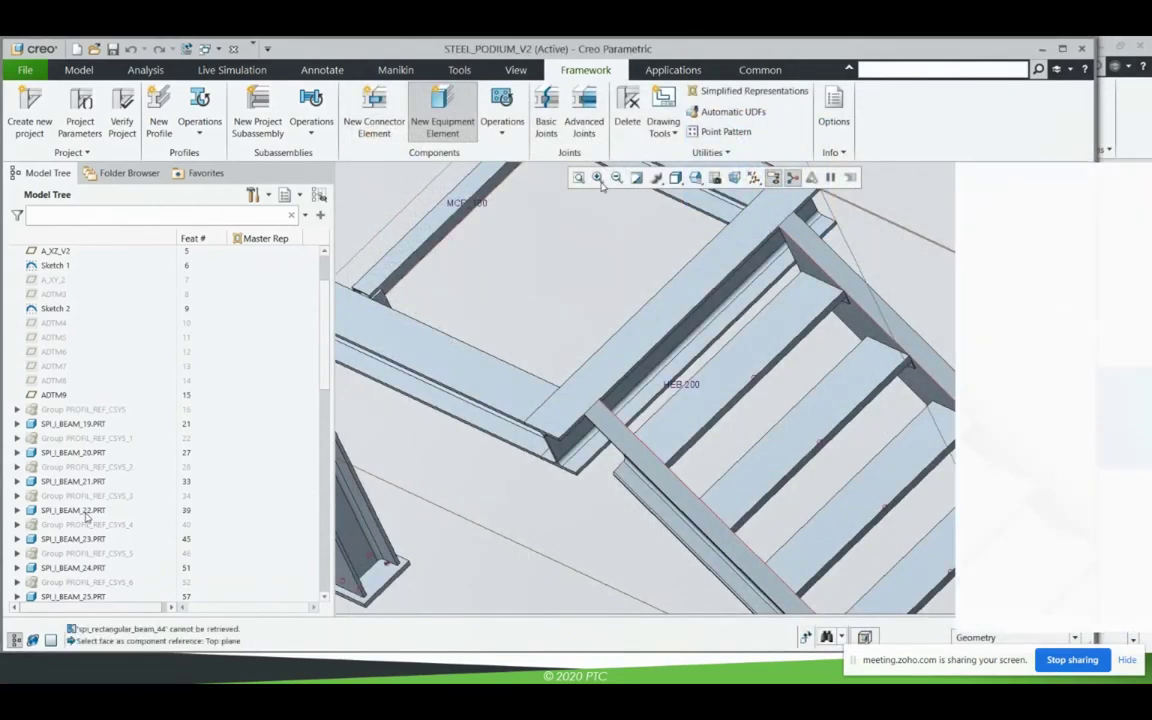
Reference the stair side beam's sloping upper face as the rail's top plane and its adjoining side face as the front plane.
left_click(599, 181)
left_click(676, 438)
scroll(697, 436, "up", 3)
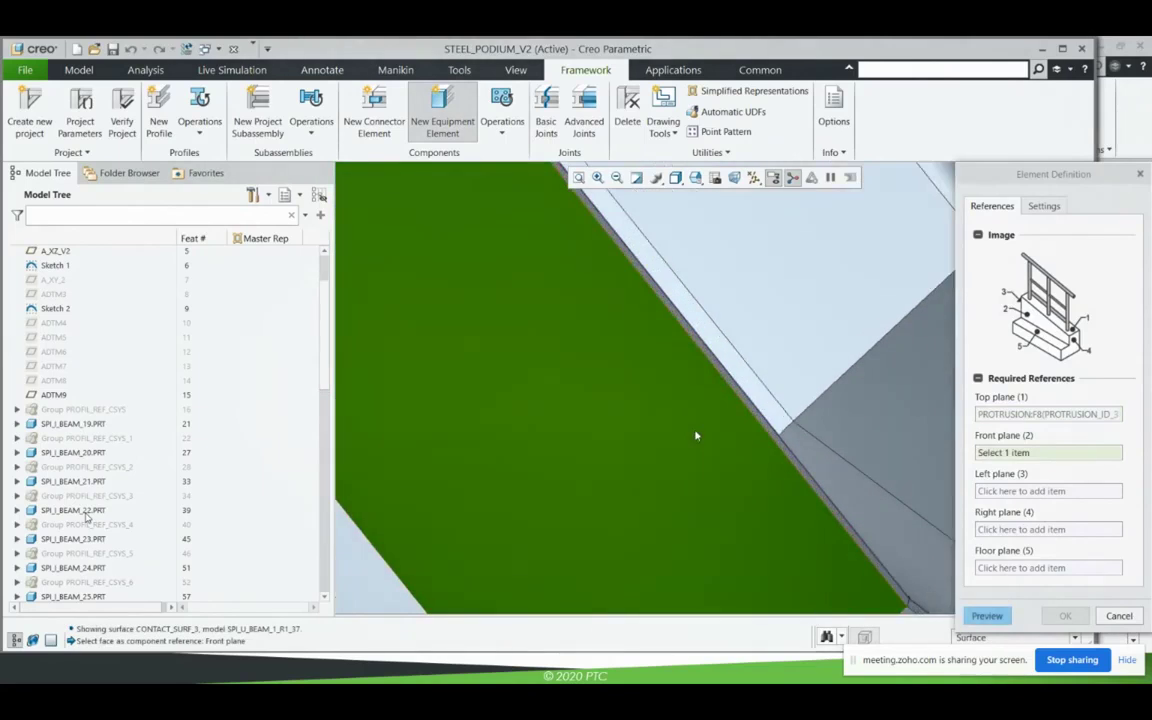
mouse_move(815, 465)
middle_mouse_down()
mouse_move(823, 455)
mouse_move(798, 448)
middle_mouse_up()
left_click(761, 449)
scroll(761, 455, "down", 5)
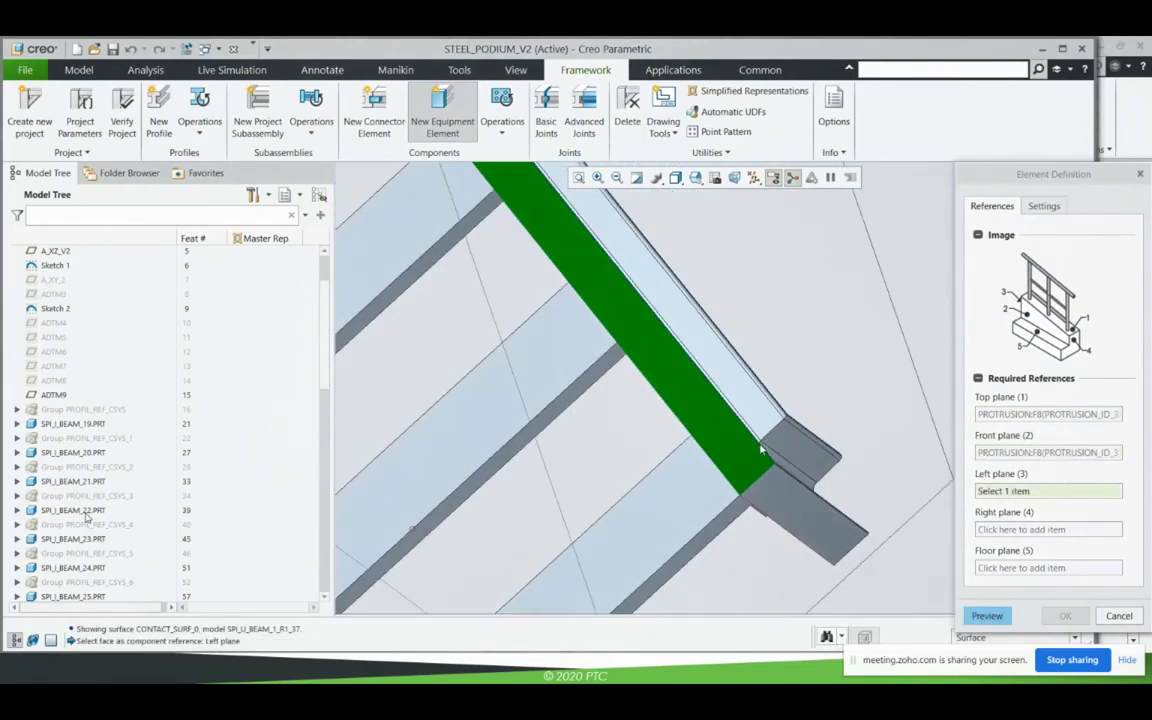
Reference the stair's lower end piece as the rail's left plane and the adjoining face of the end HEB 200 as the right plane.
left_click(769, 491)
scroll(769, 491, "down", 10)
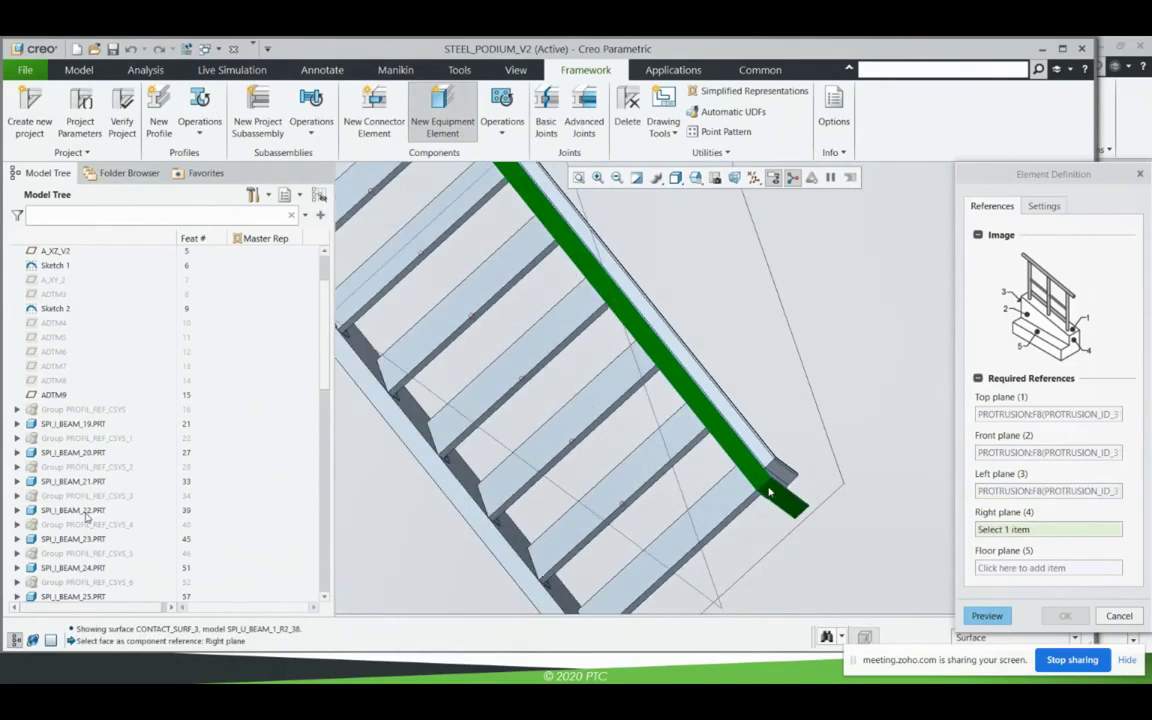
scroll(503, 196, "up", 10)
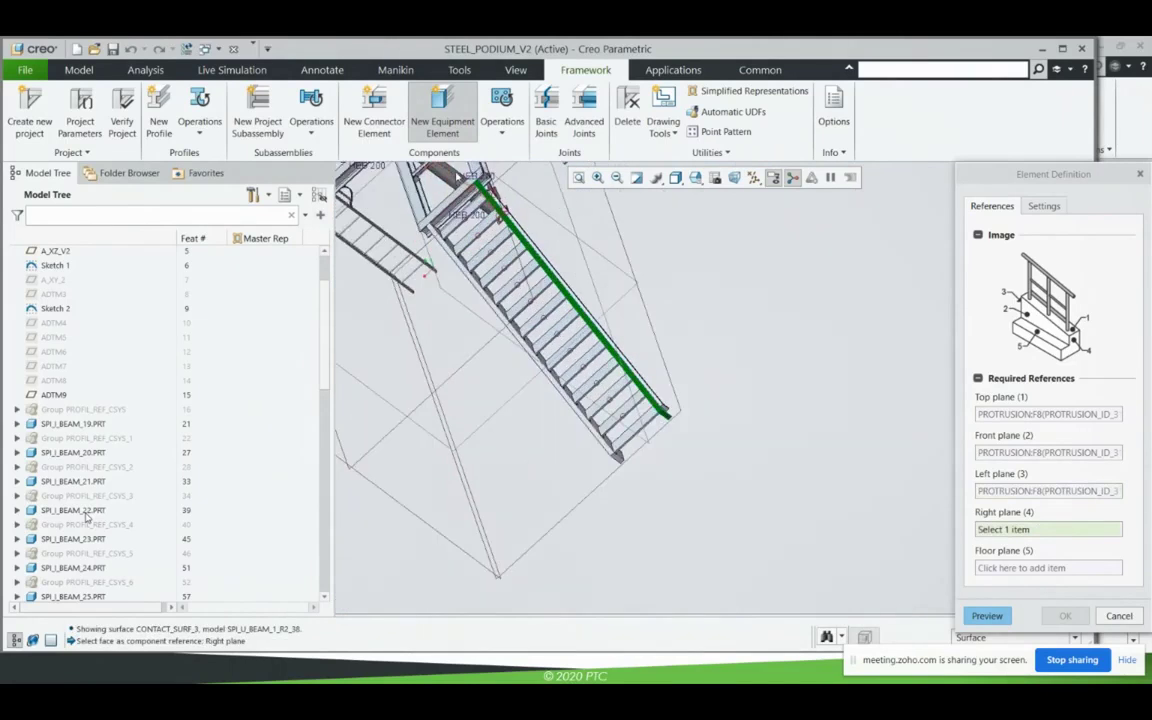
scroll(503, 196, "up", 5)
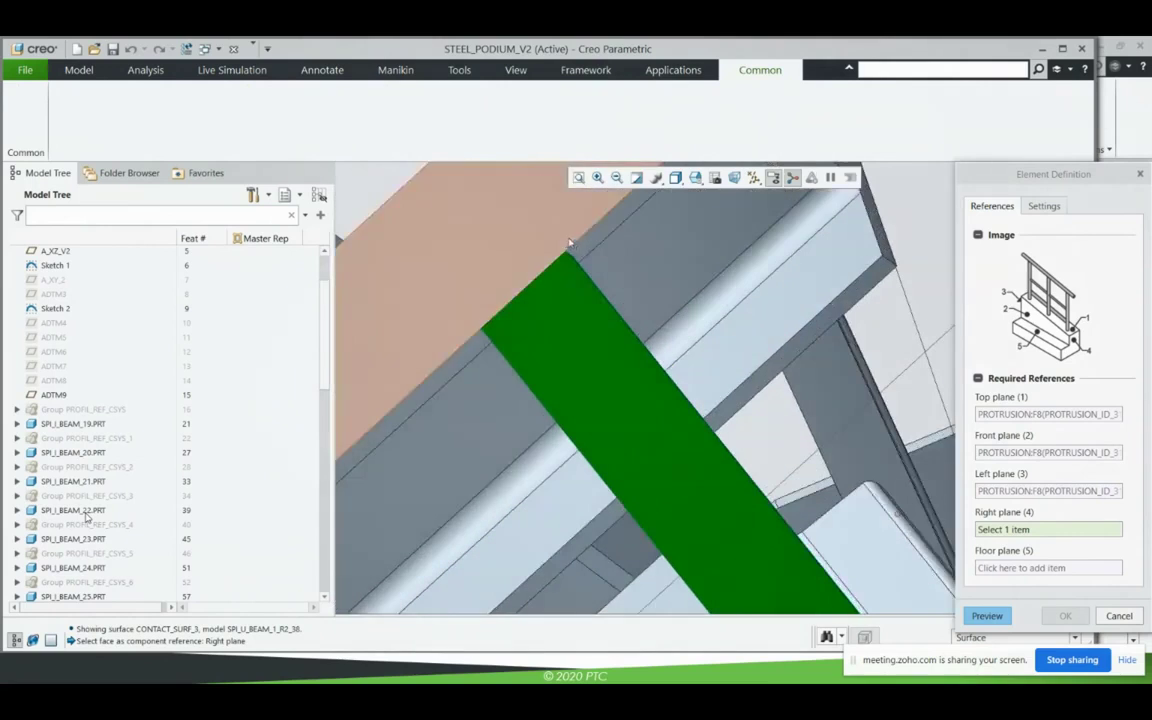
left_click(587, 250)
scroll(588, 250, "down", 6)
scroll(588, 250, "down", 8)
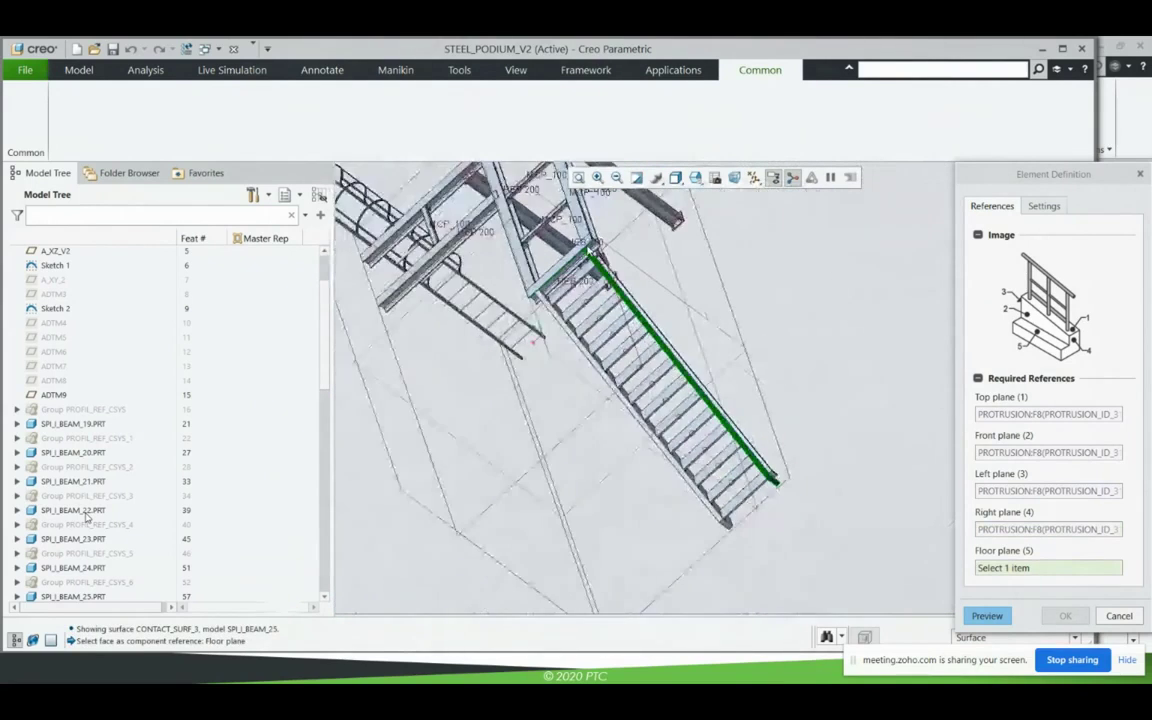